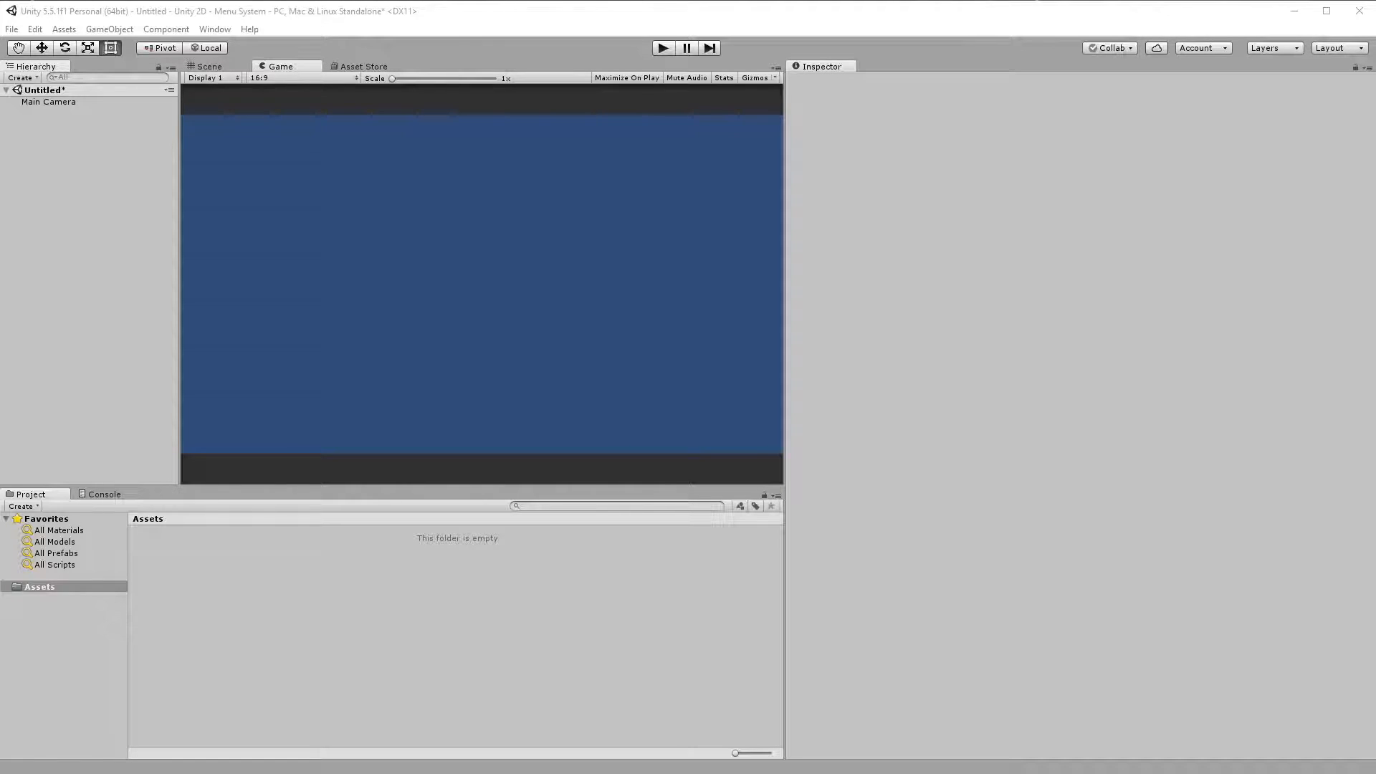
Step: Add a UI Button on a new canvas in the empty scene
left_click(410, 12)
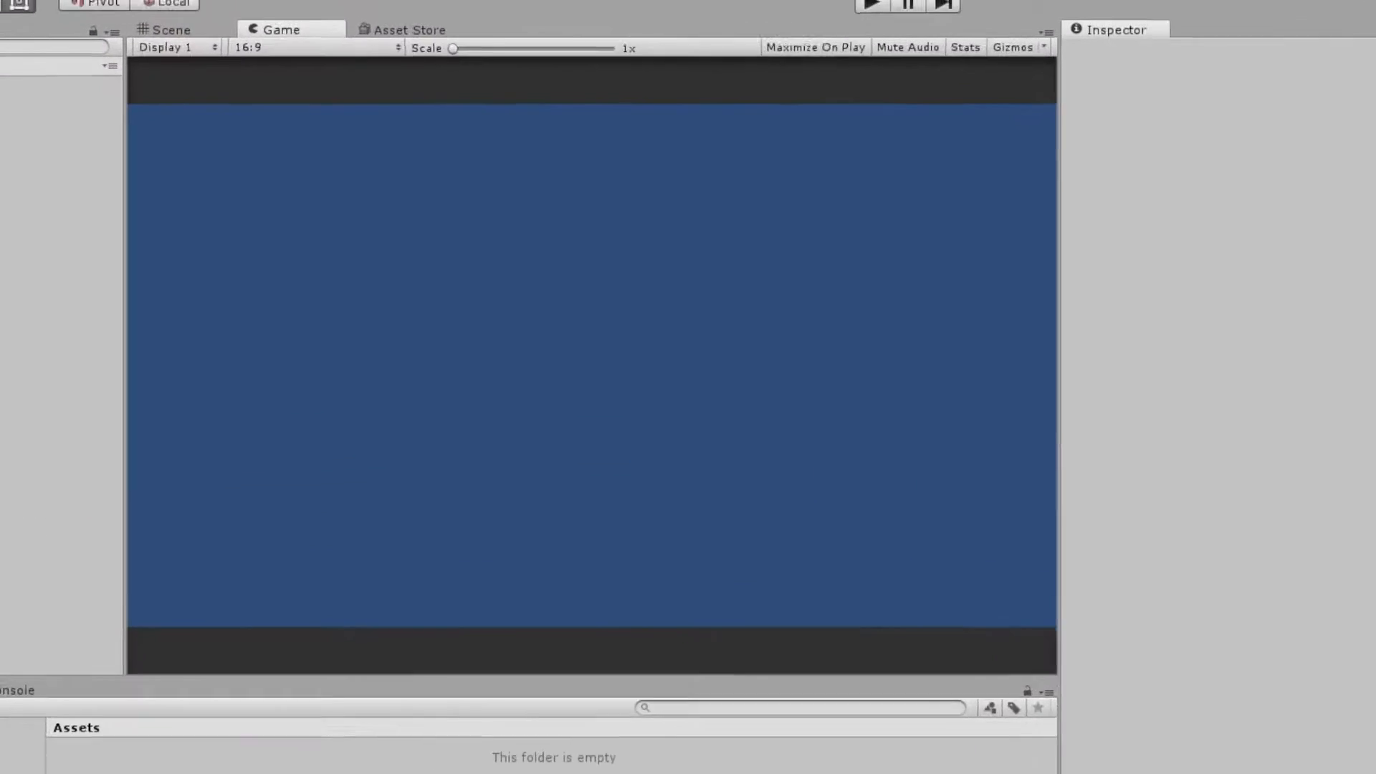
left_click(109, 29)
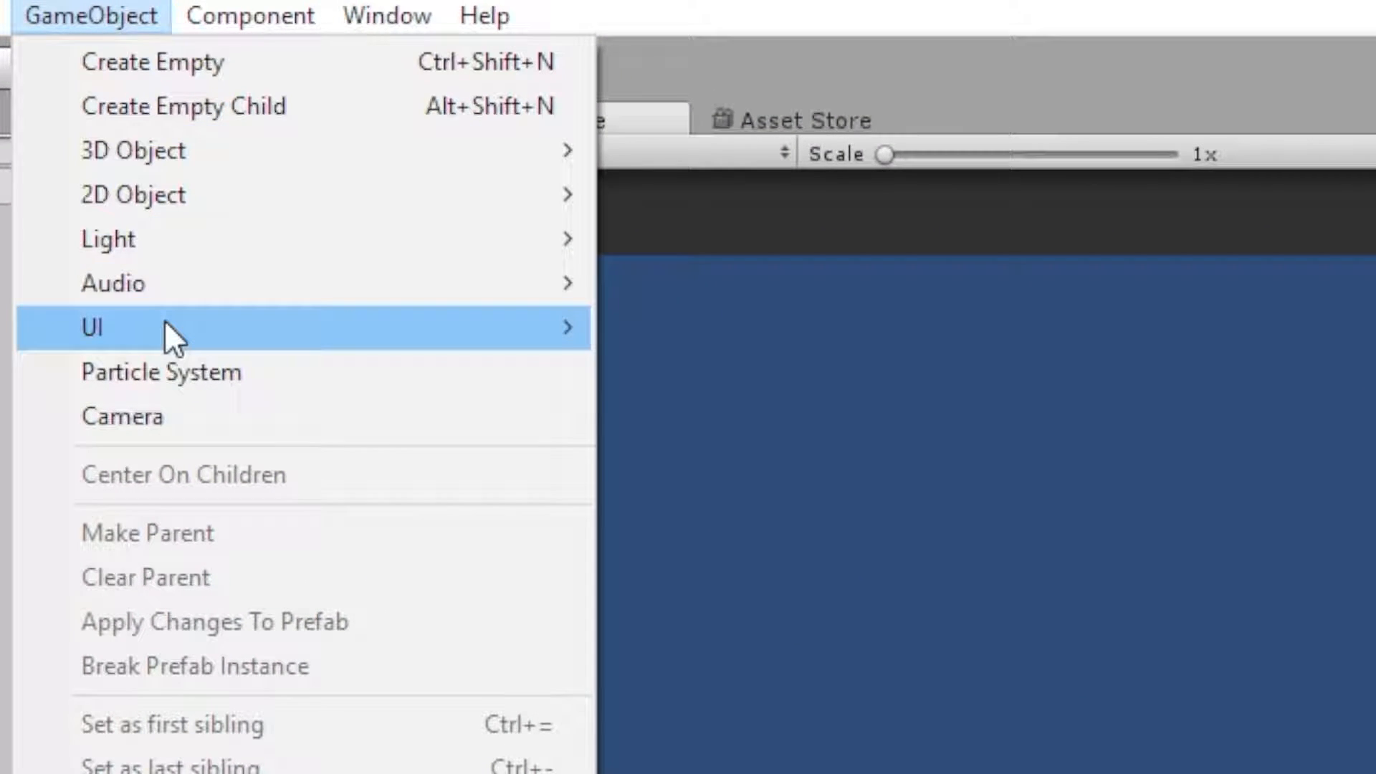
mouse_move(165, 321)
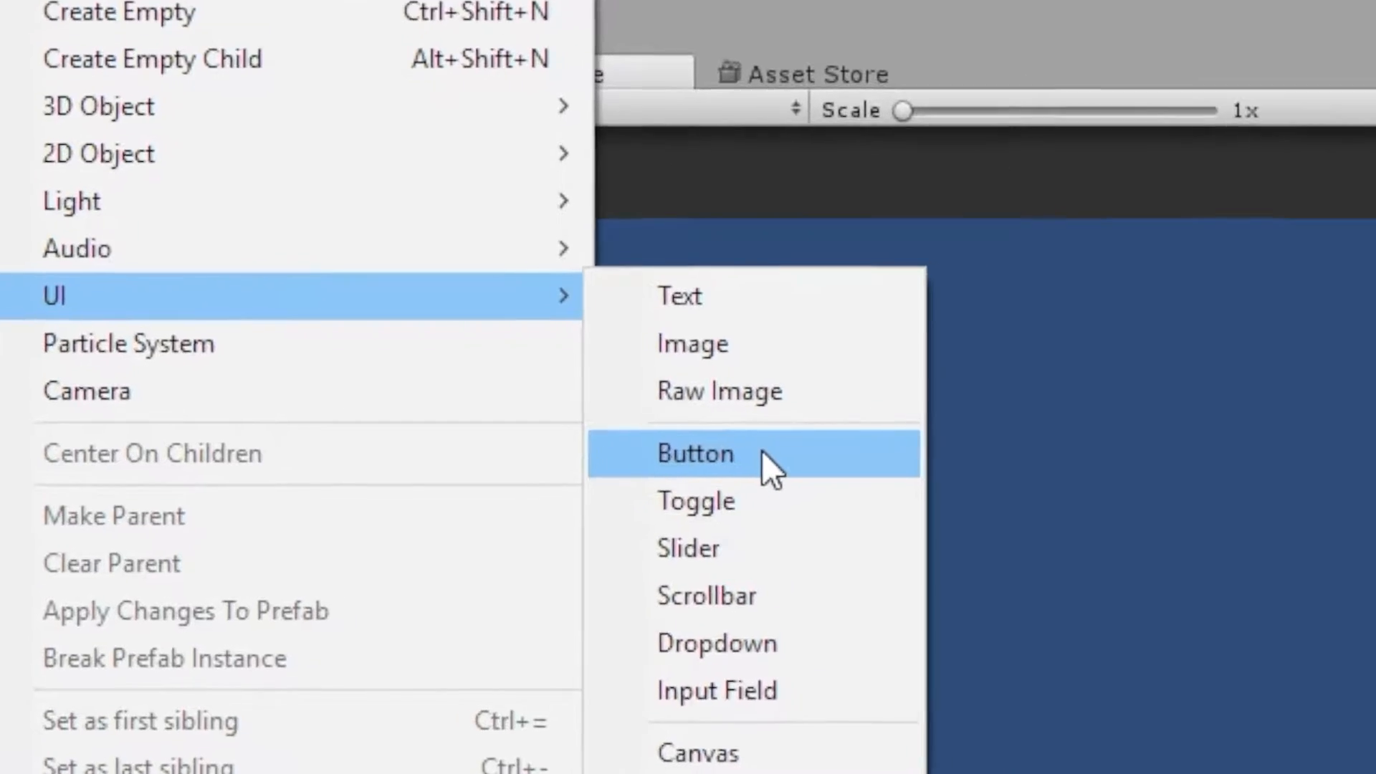
left_click(760, 469)
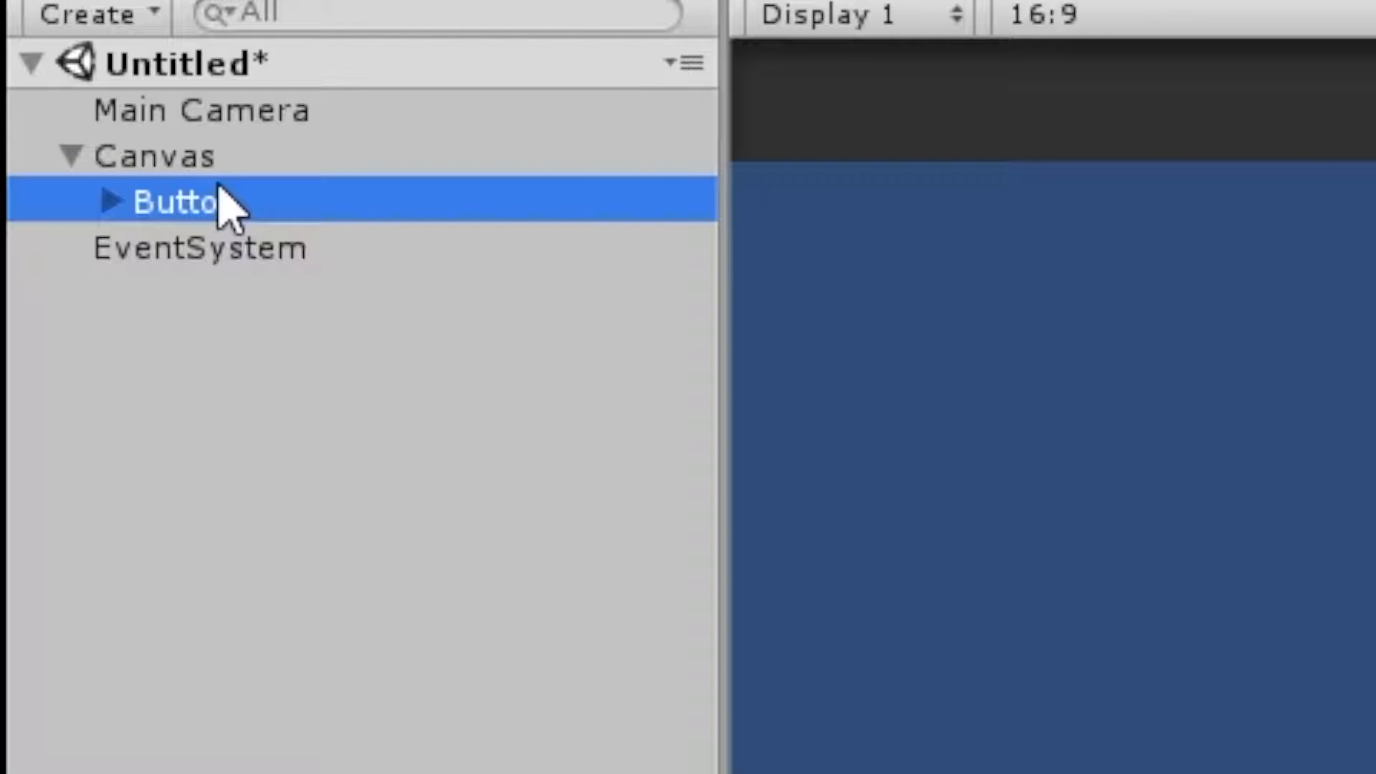
left_click(177, 162)
left_click(211, 249)
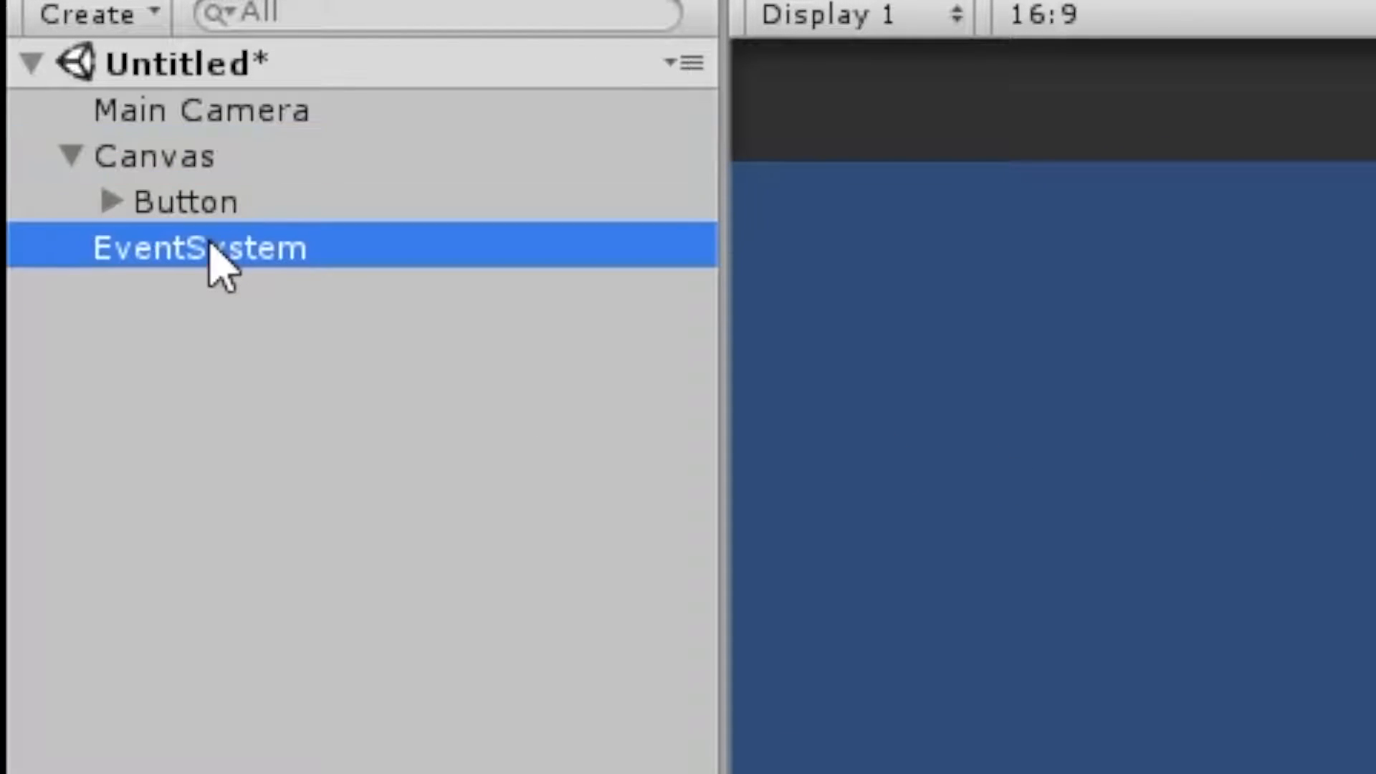
left_click(194, 208)
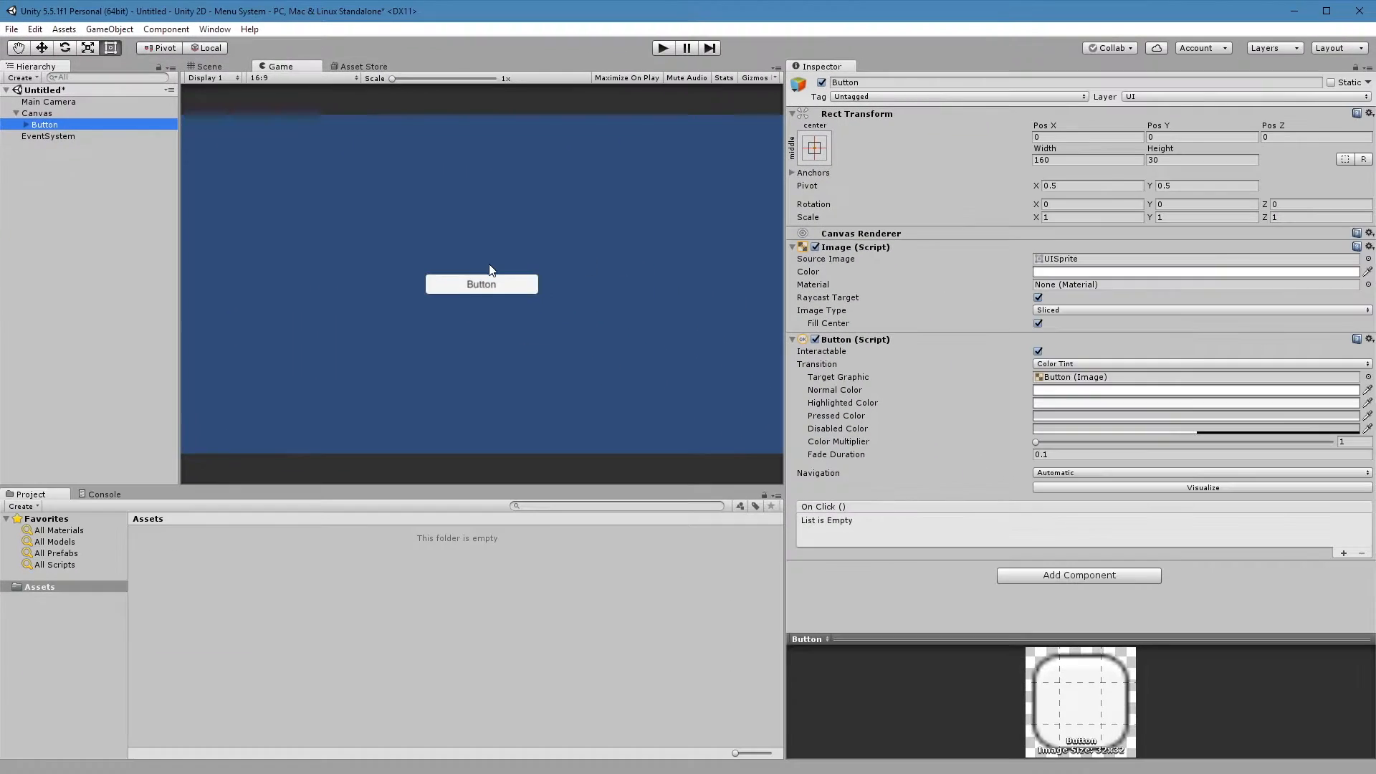
Step: Move the button up the canvas by setting its Pos Y to 50
left_click(441, 290)
left_click(42, 126)
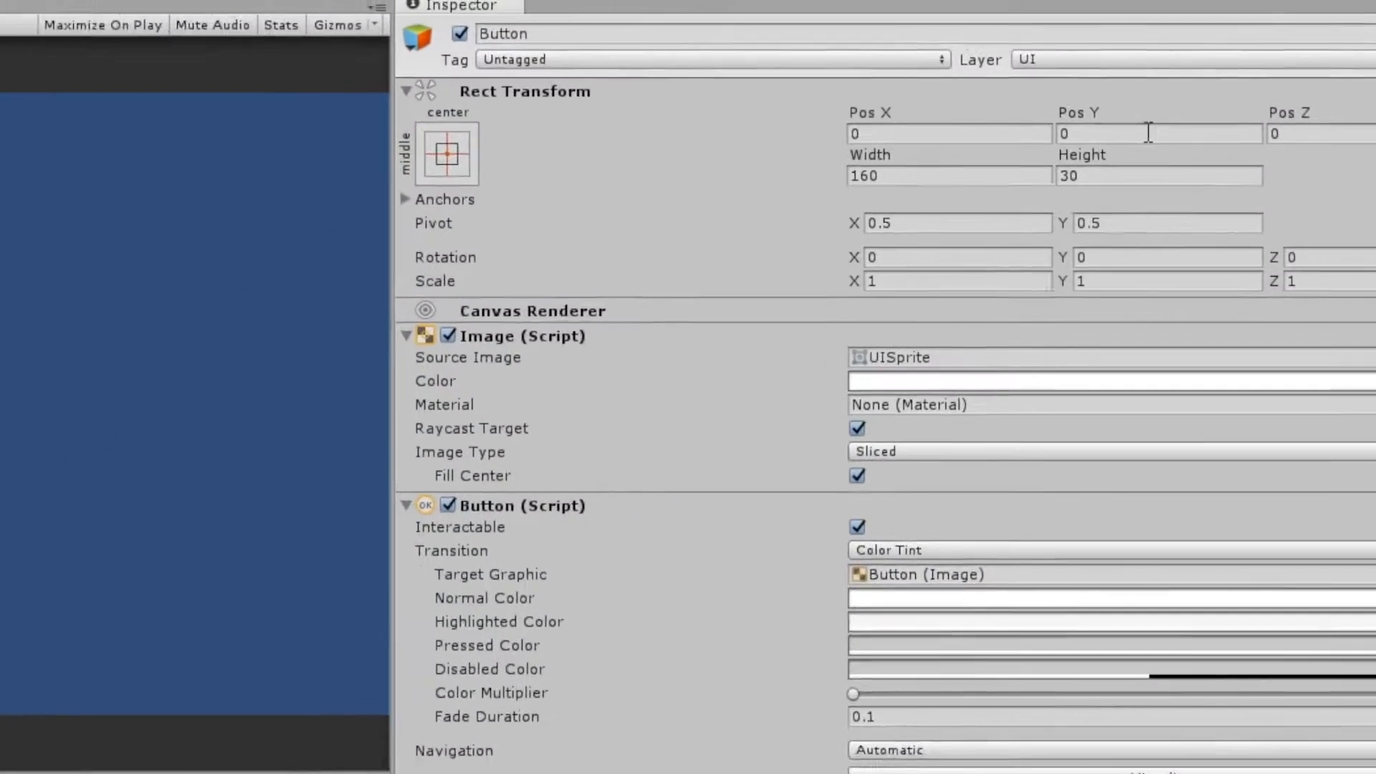
left_click(1167, 137)
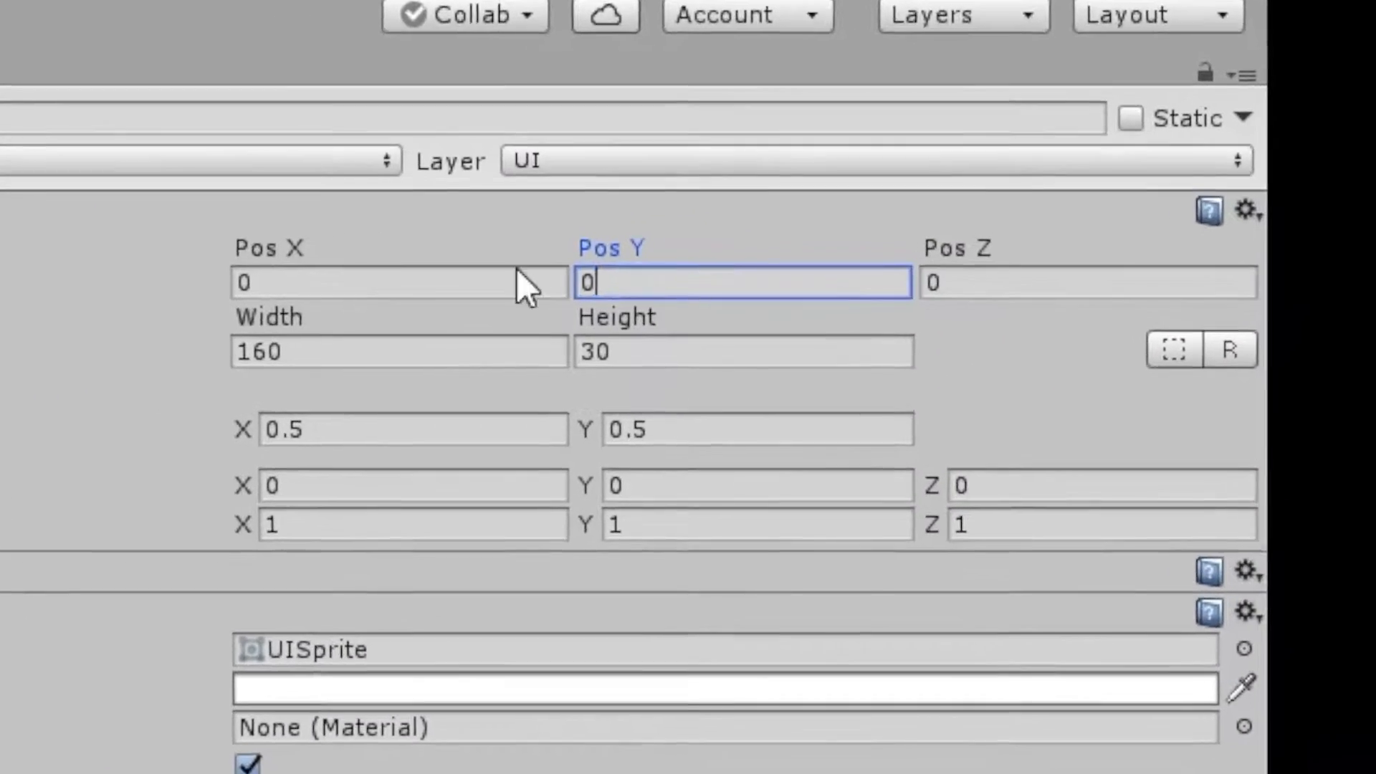
type("50")
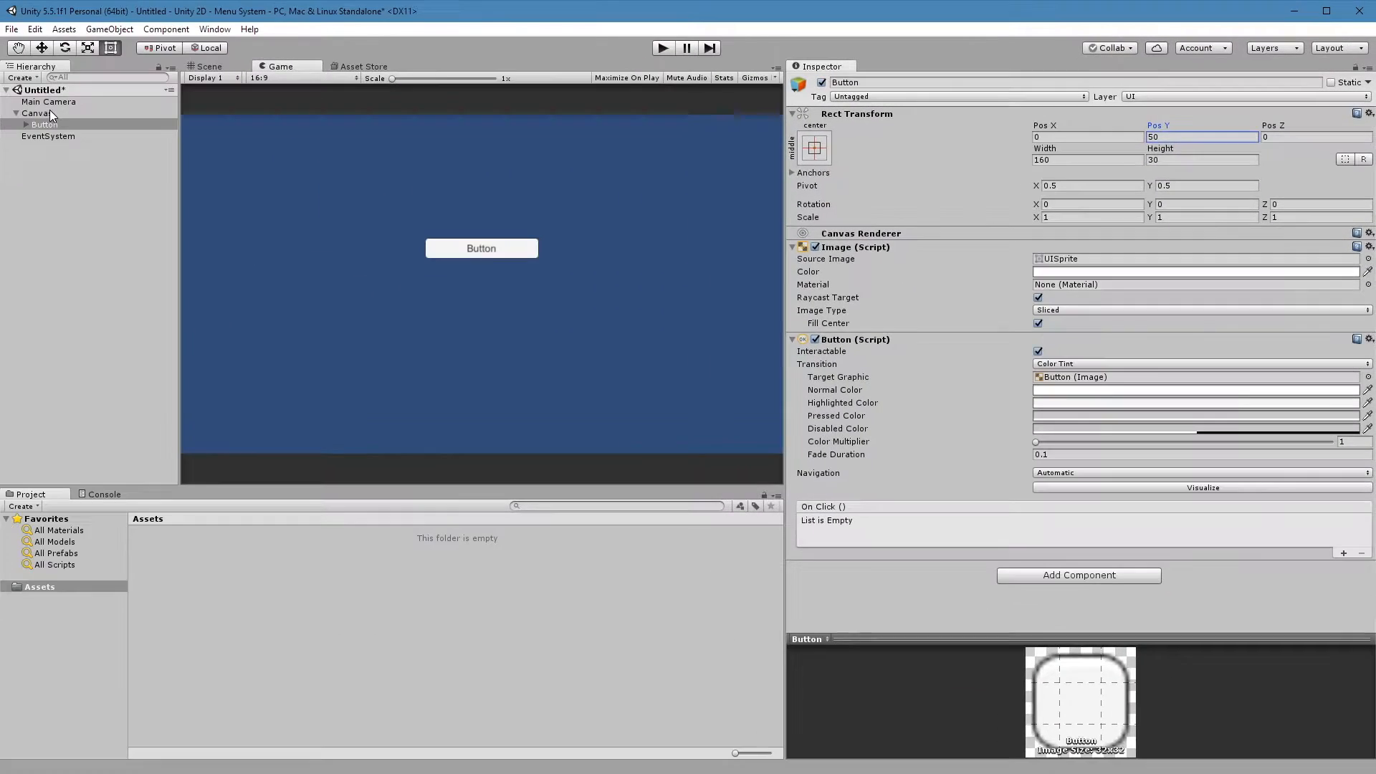
Step: Add a second UI Button as a child of the Canvas
left_click(43, 114)
left_click(110, 29)
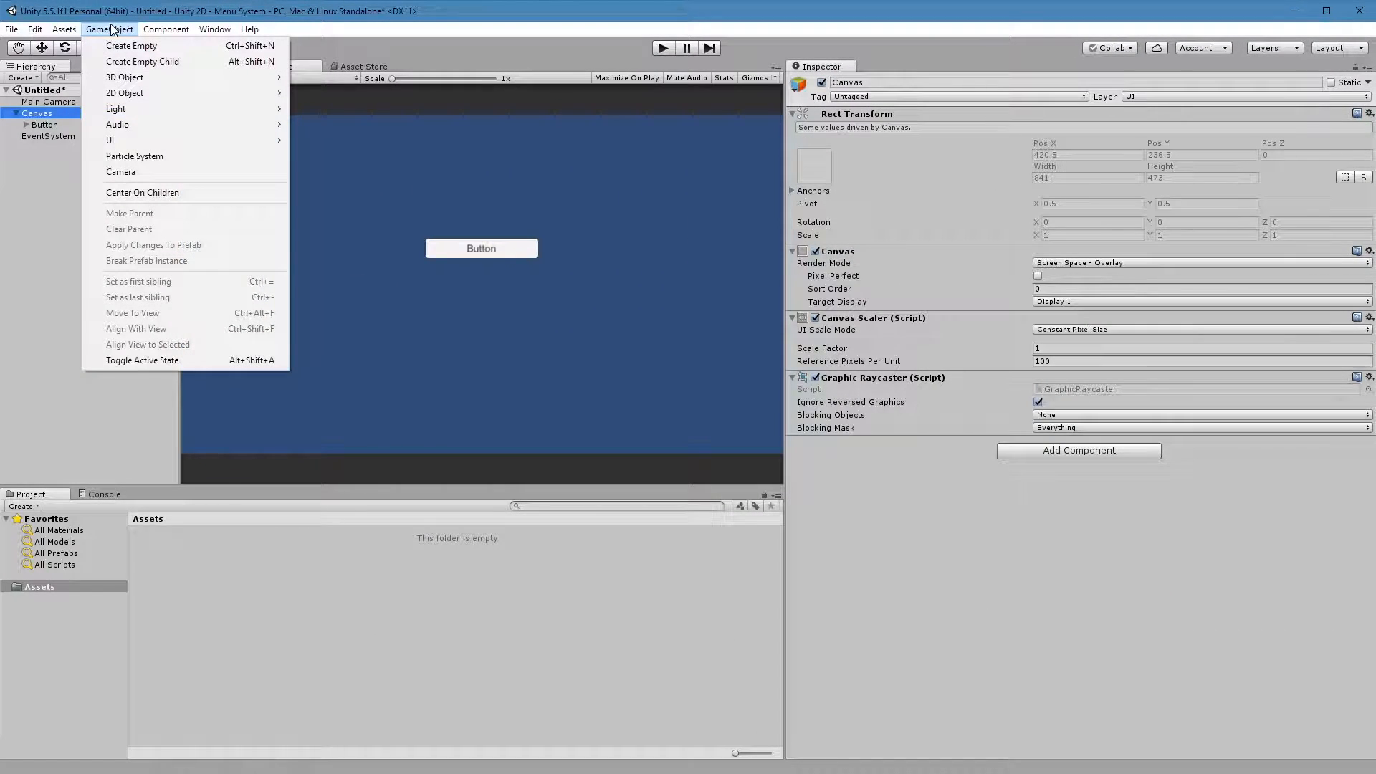
mouse_move(115, 141)
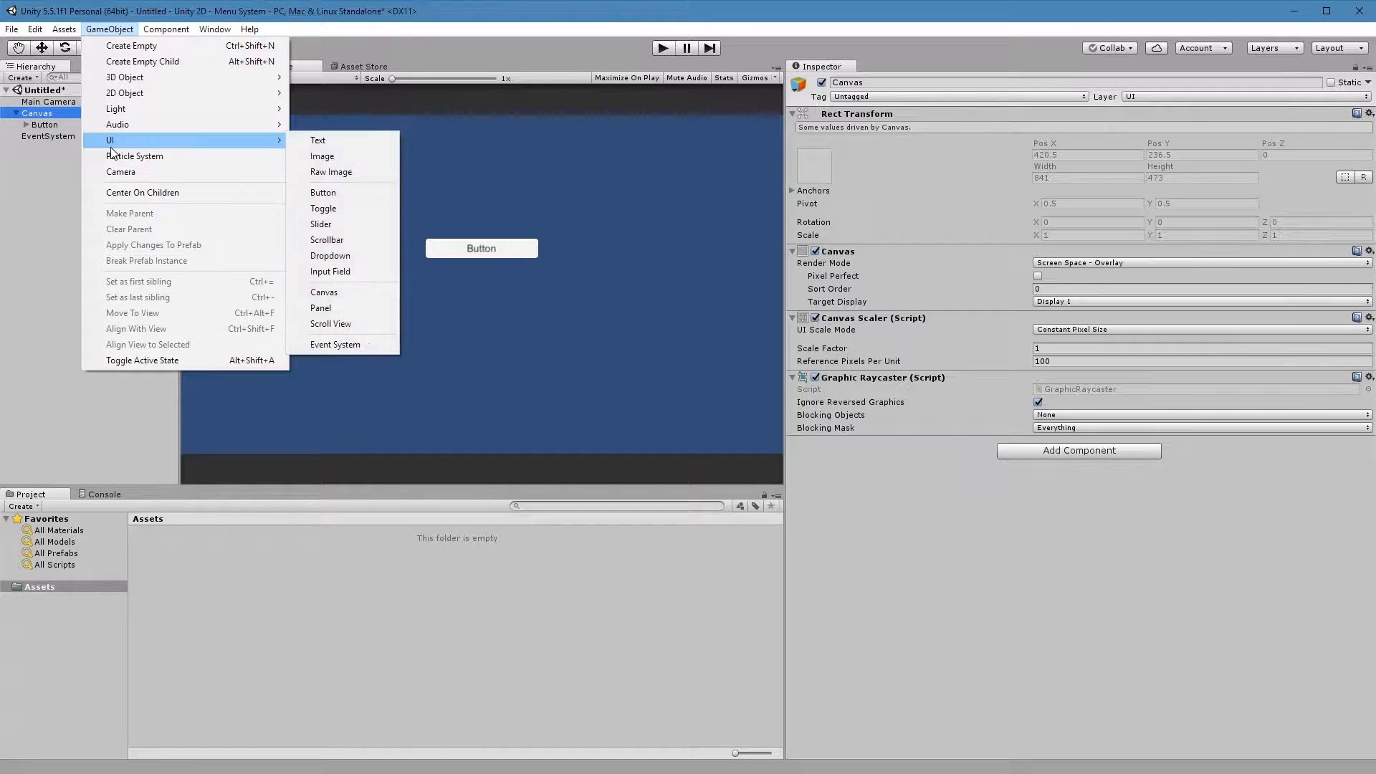
left_click(315, 192)
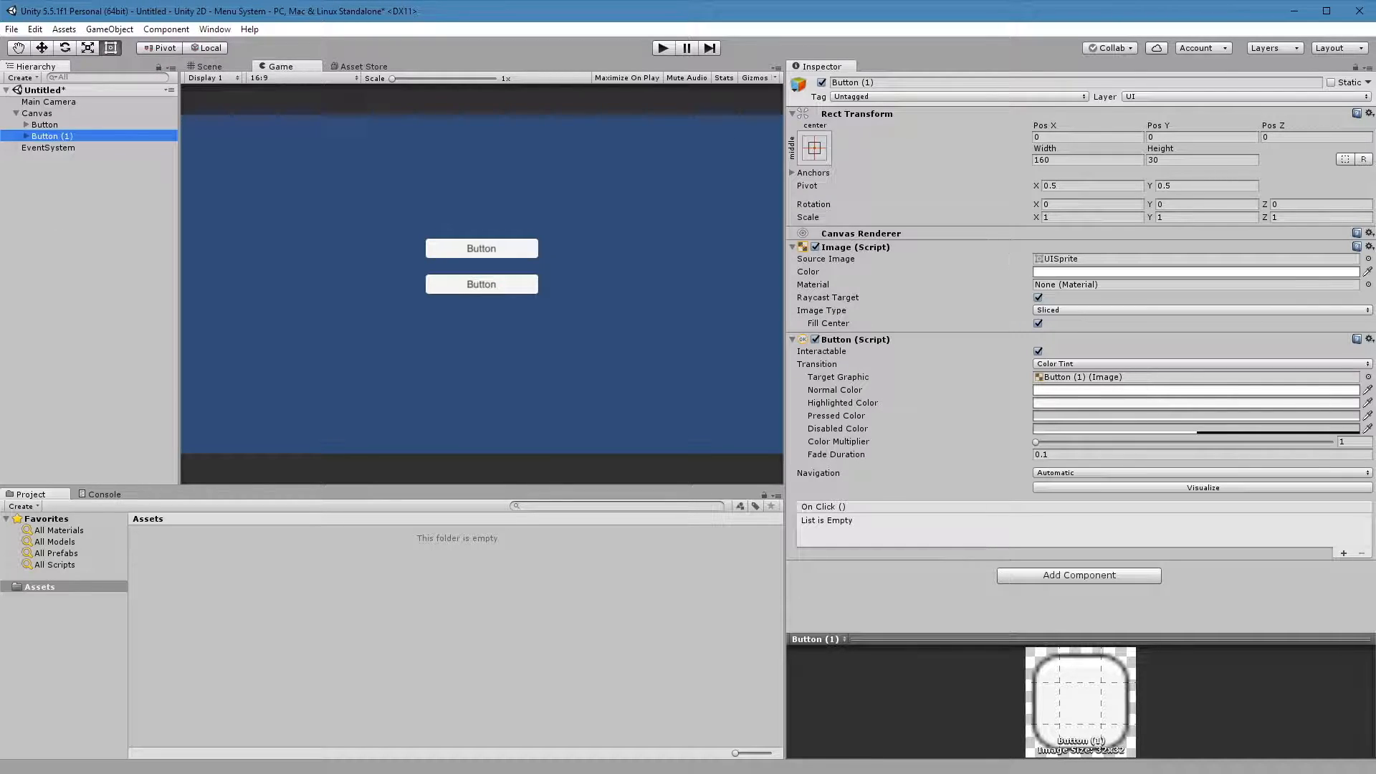
Step: Rename the first button object as PlayButton
left_click(46, 124)
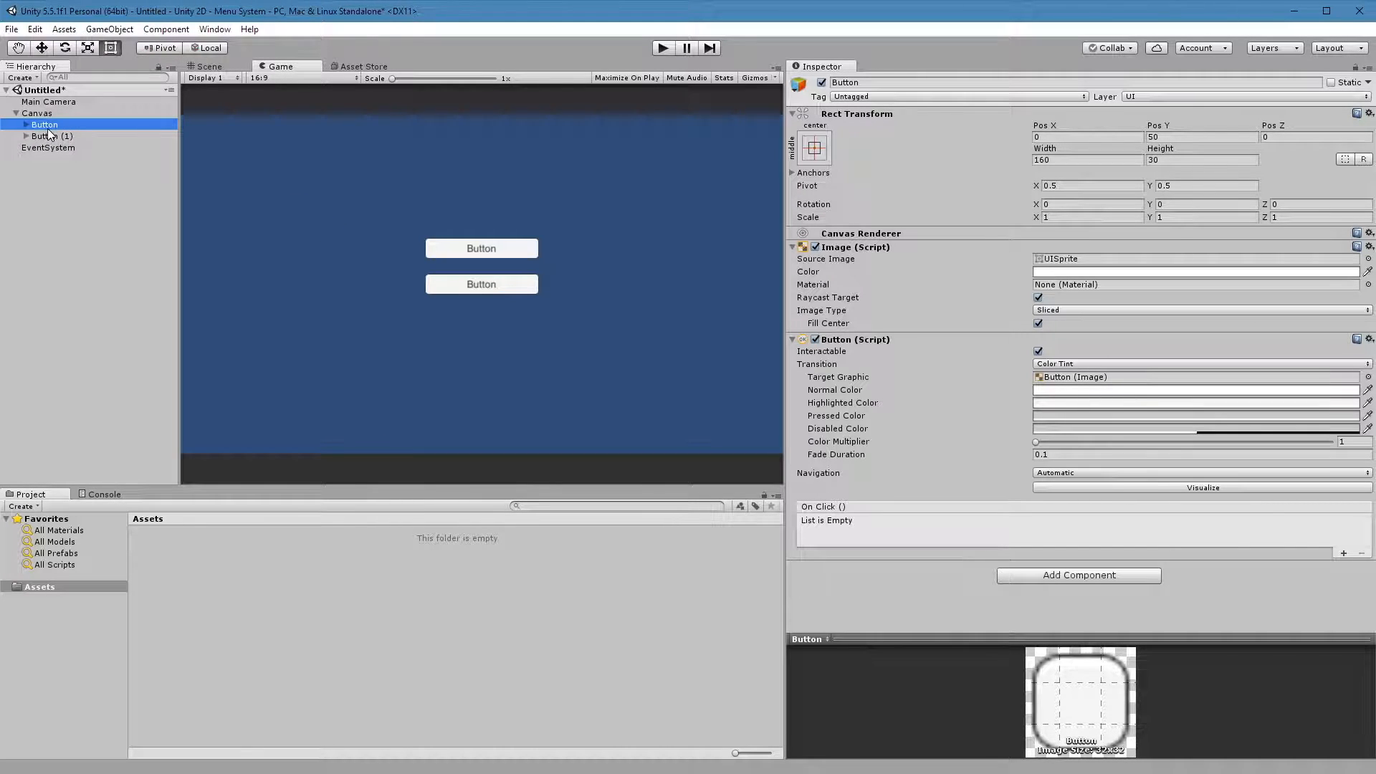
left_click(923, 81)
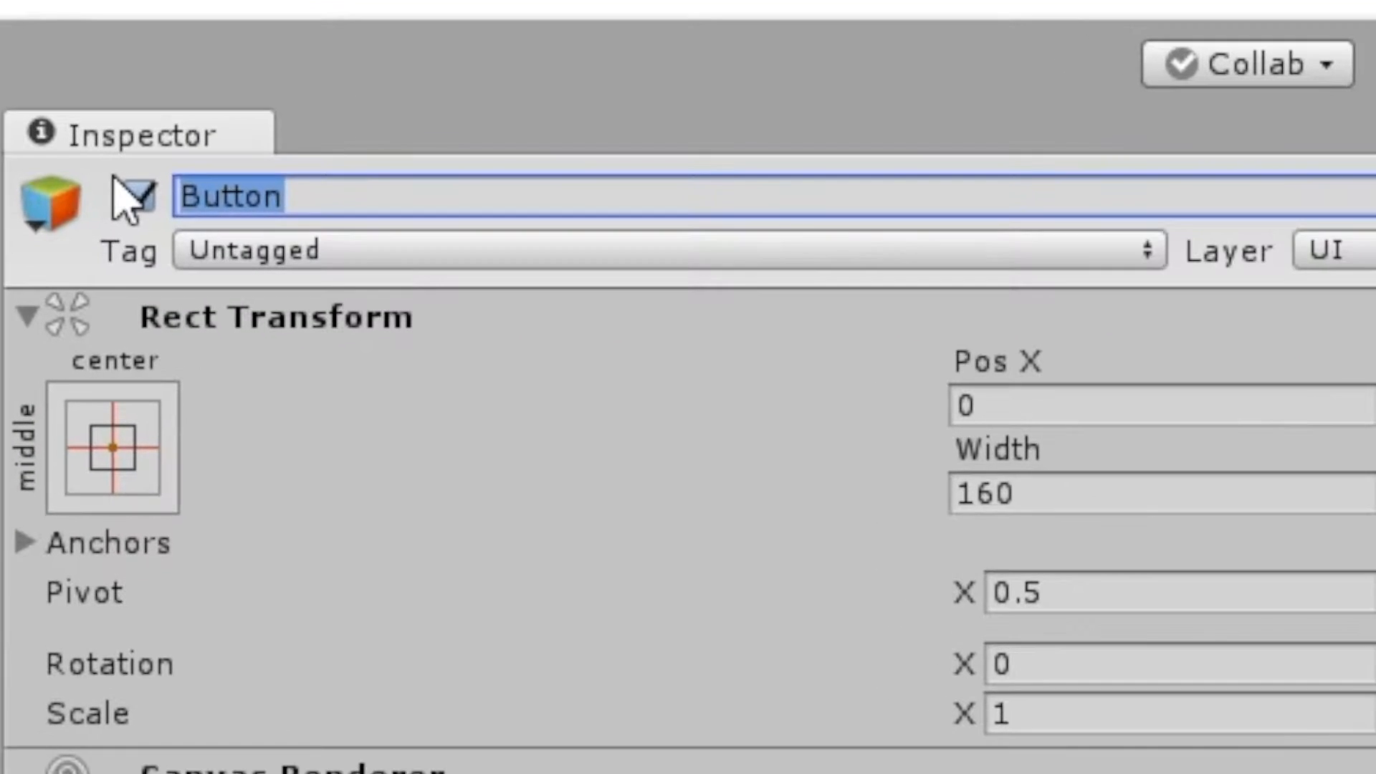
key("BackSpace")
type("PlayButton")
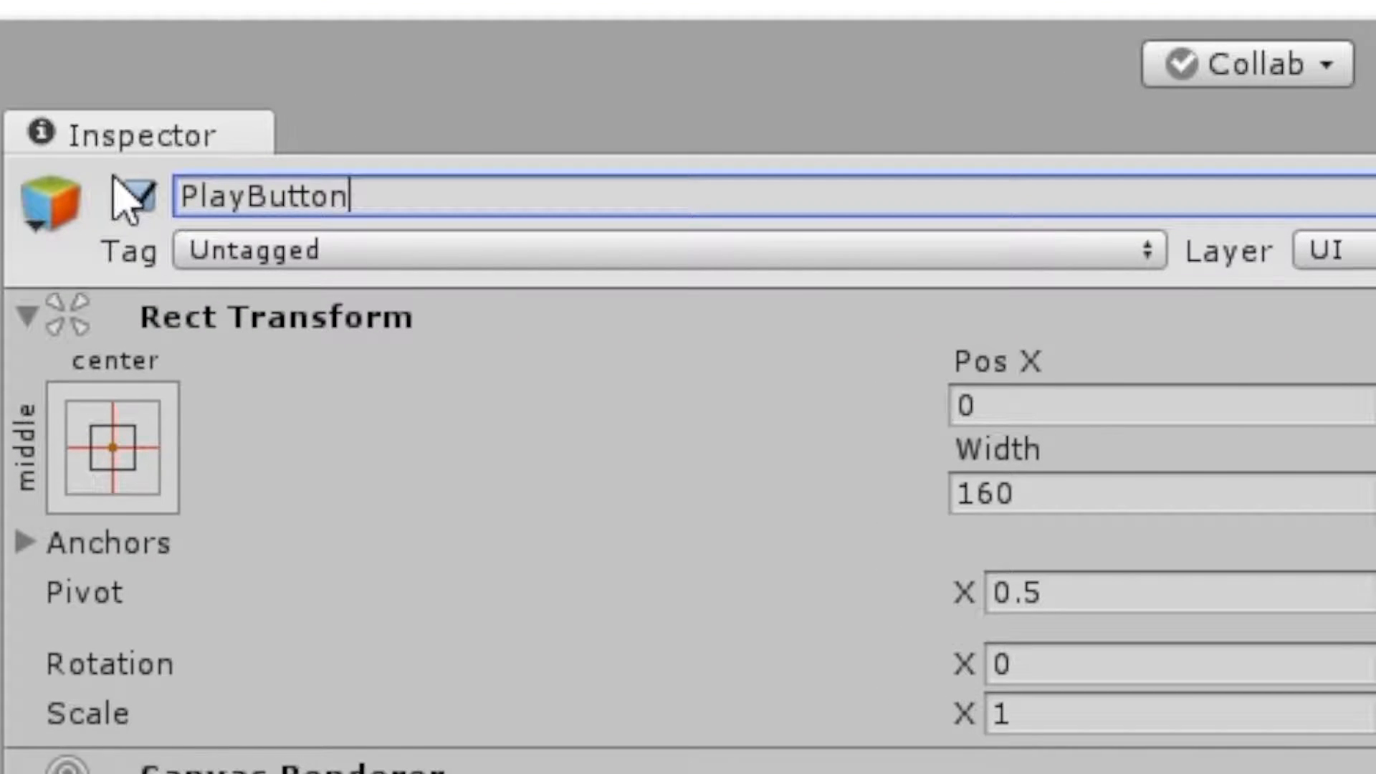
key("Return")
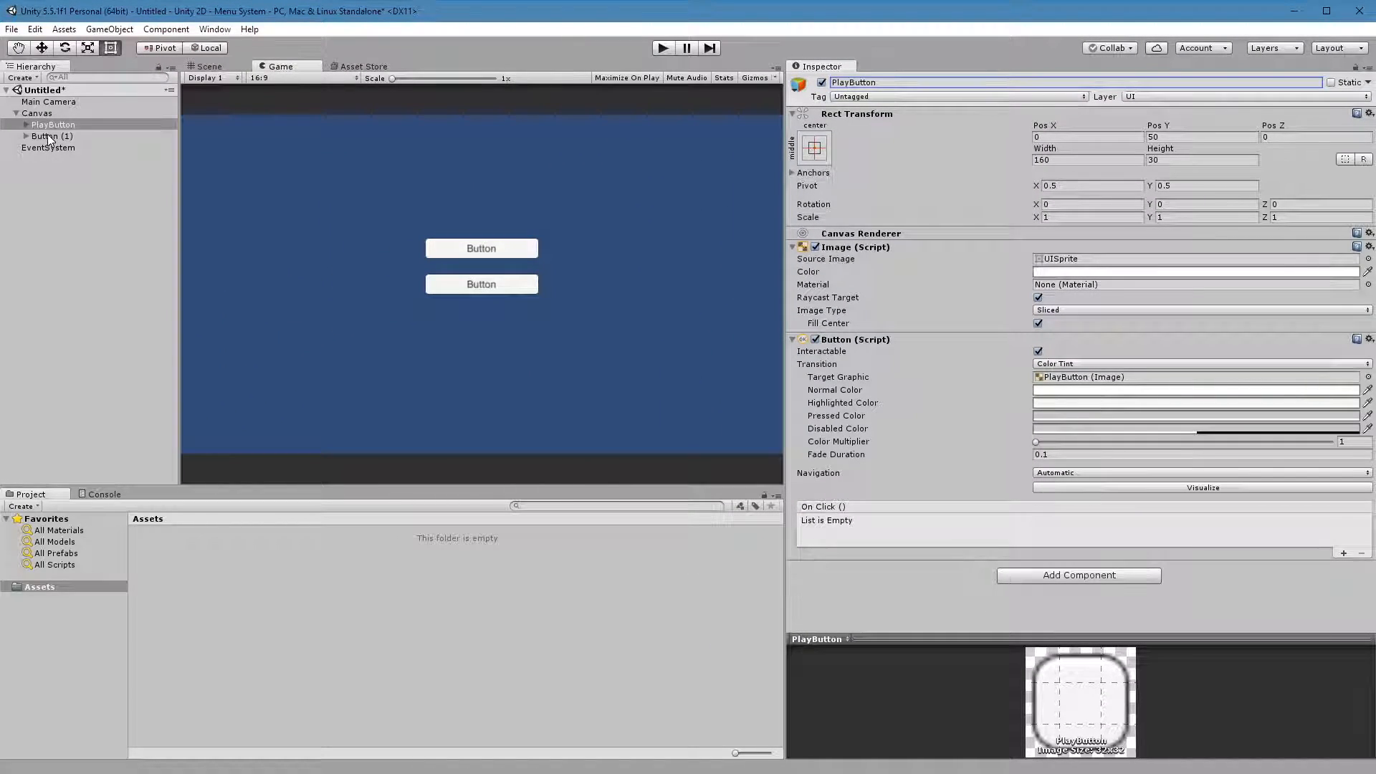
Step: Rename the second button object, Button (1), as HelpButton
left_click(49, 136)
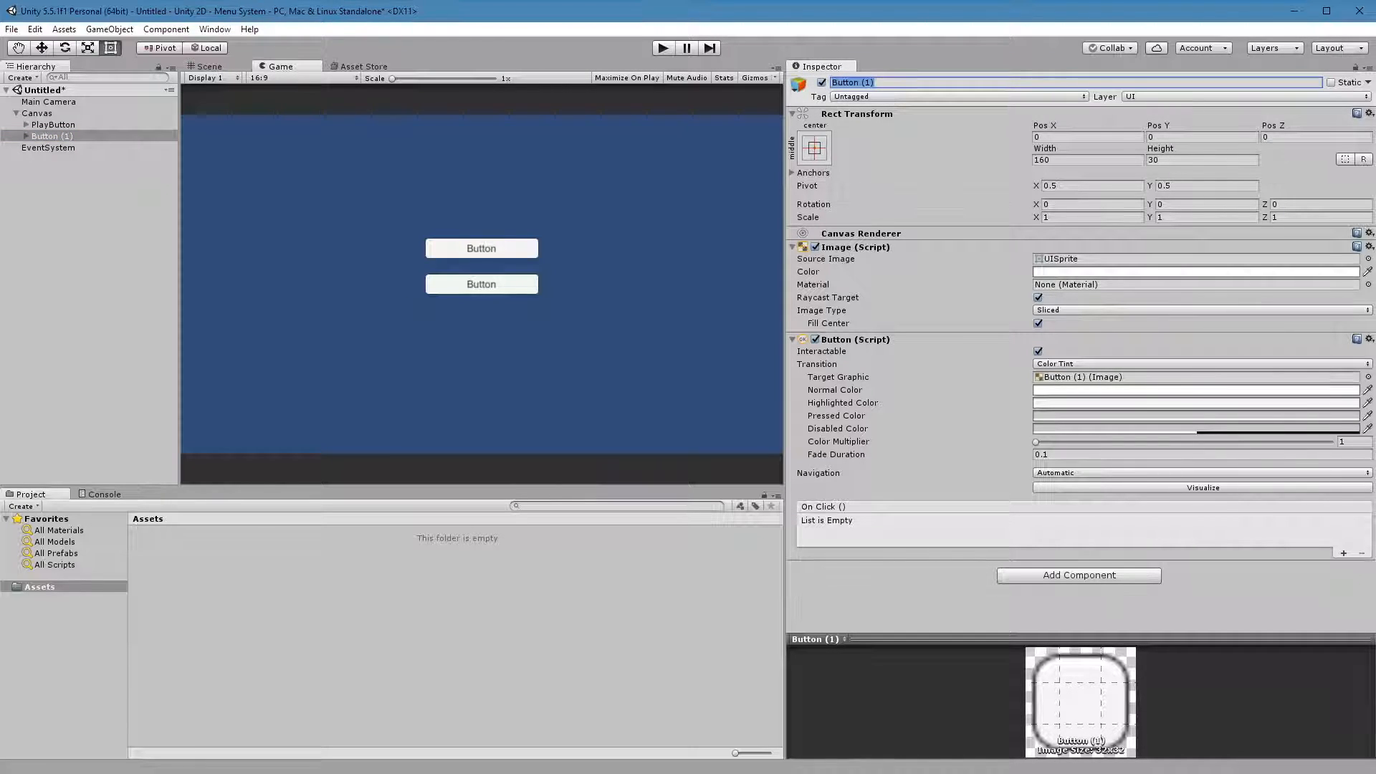
type("HelpButton")
key("Return")
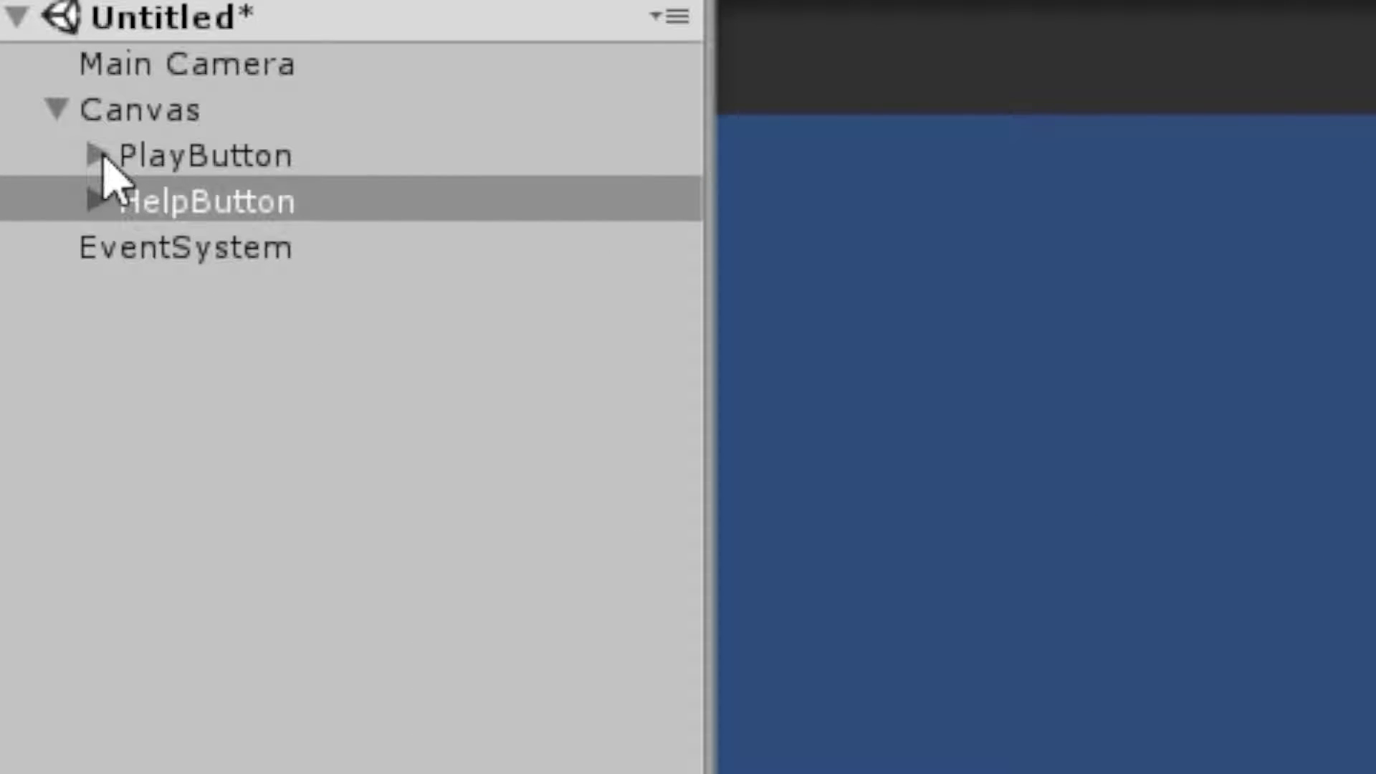
Step: Change the label text of PlayButton's child Text object to "Play"
left_click(98, 156)
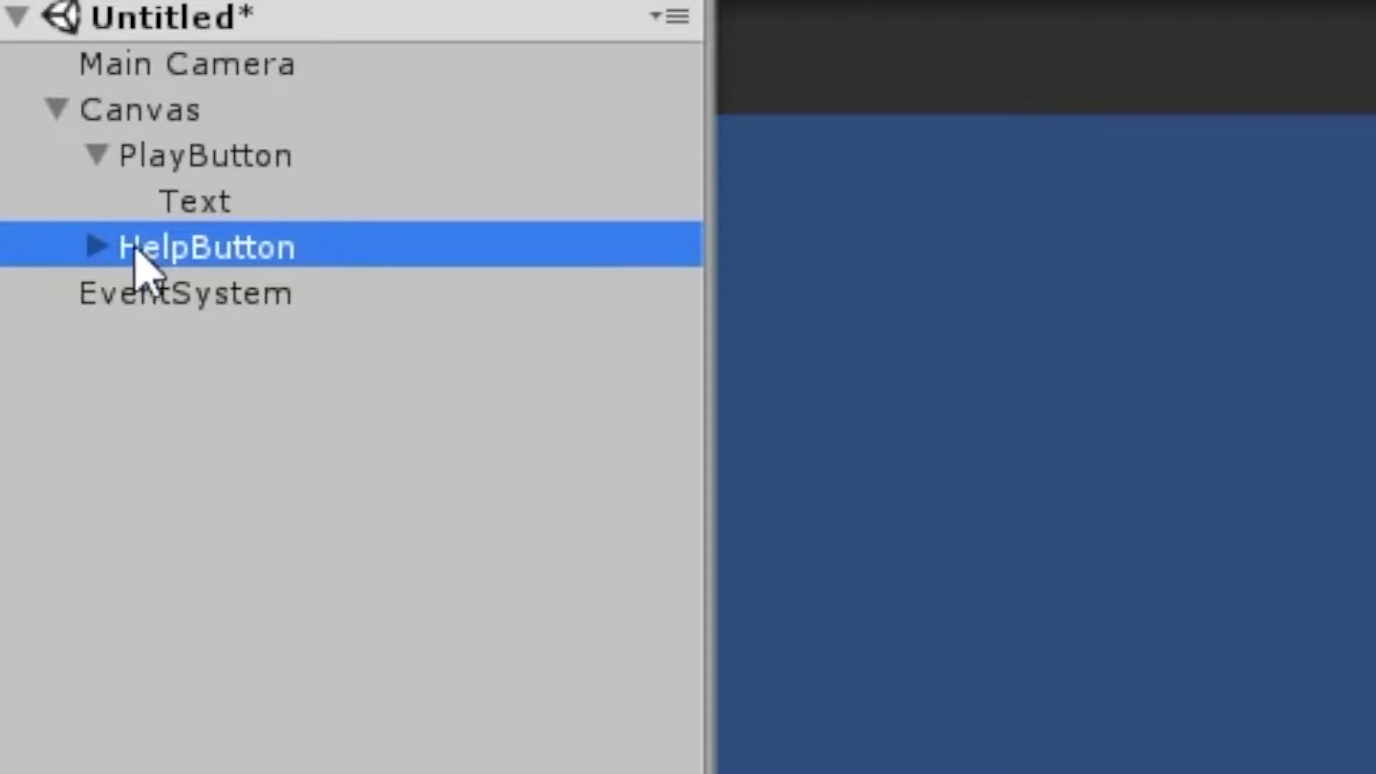
left_click(222, 205)
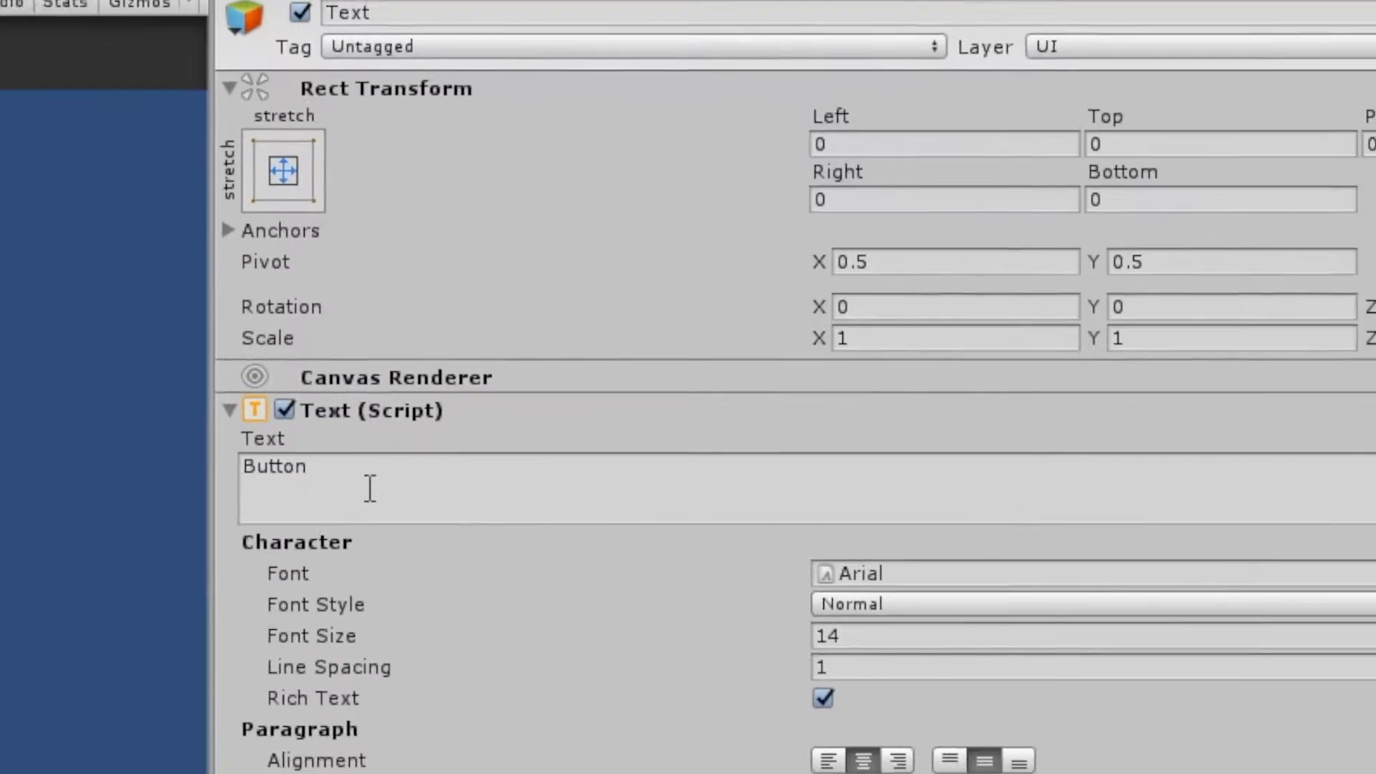
left_click_drag(220, 494, 42, 473)
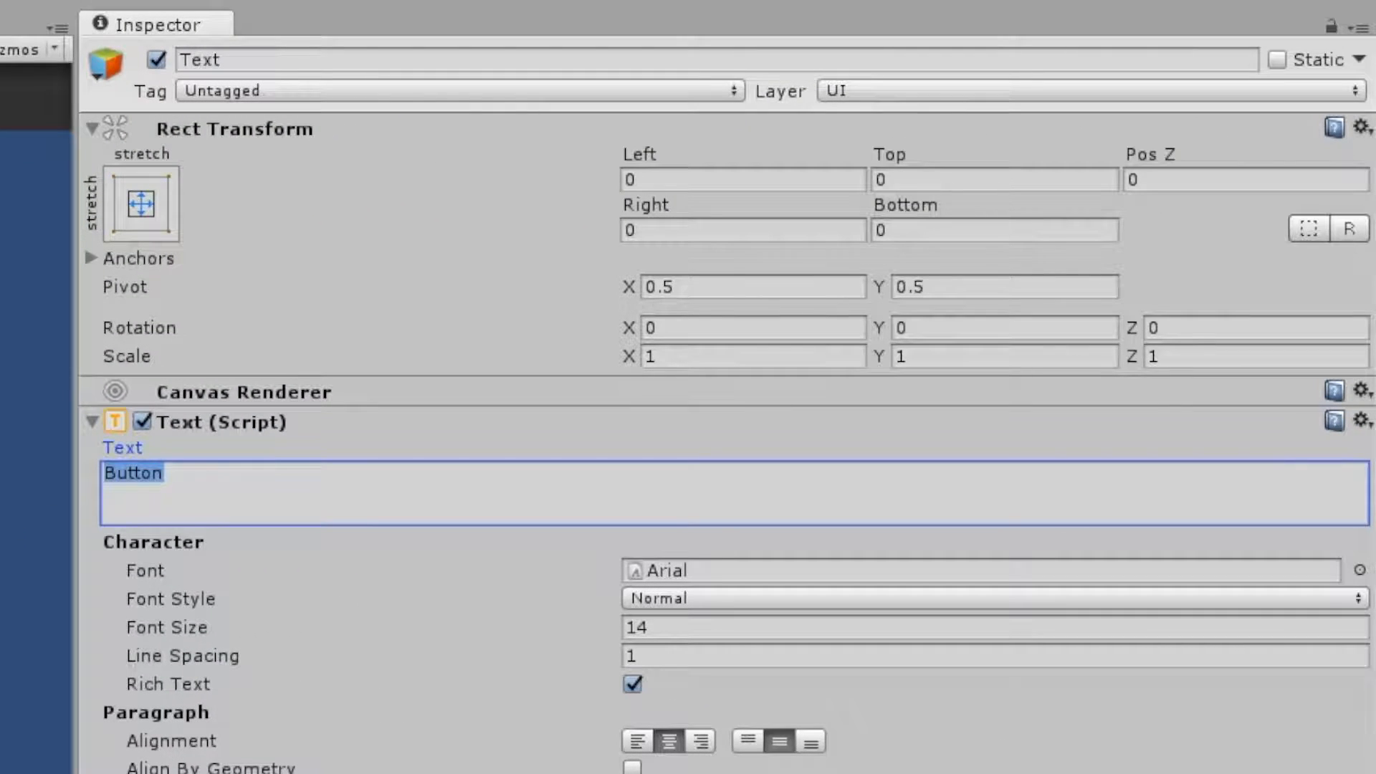
type("Play")
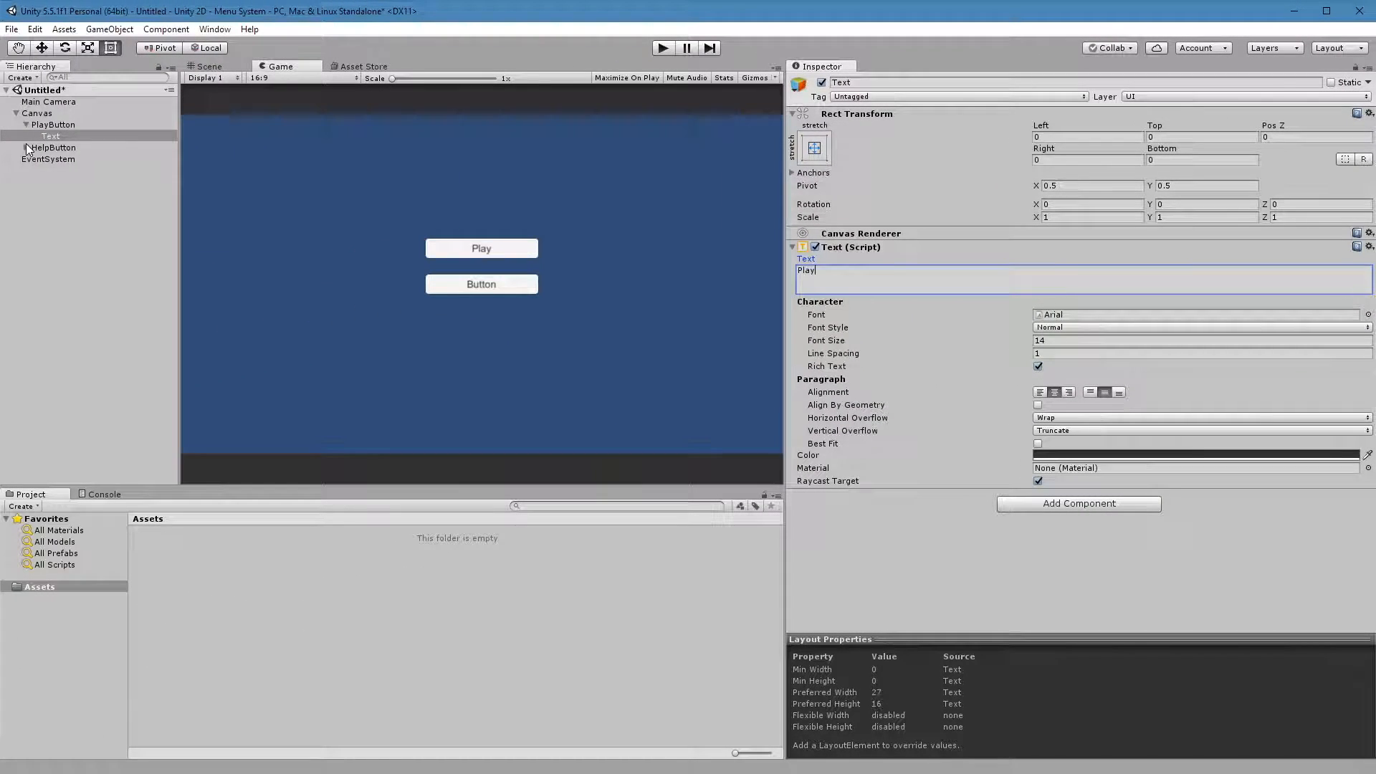
Step: Change the label text of HelpButton's child Text object to "Help"
left_click(27, 148)
left_click(50, 158)
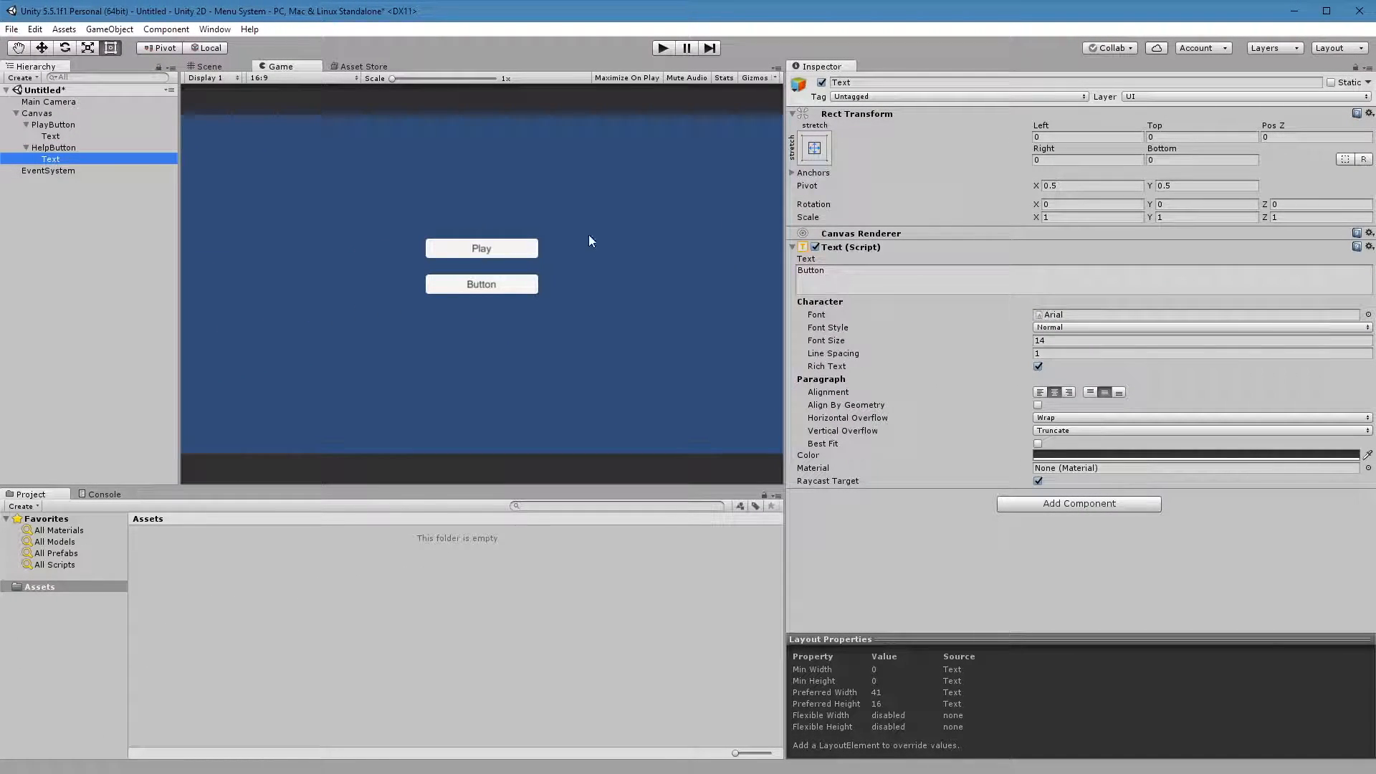
left_click(921, 277)
key("ctrl+a")
type("Help")
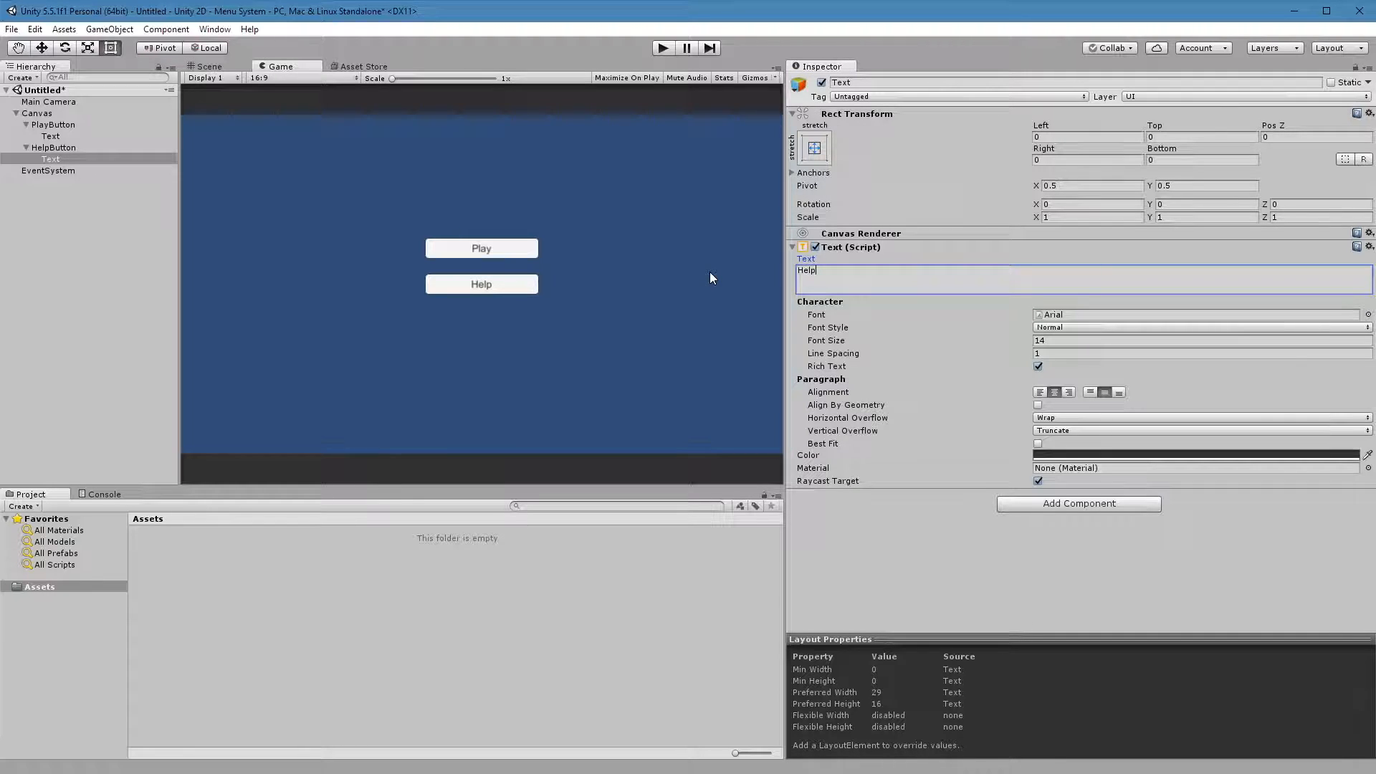
left_click(649, 255)
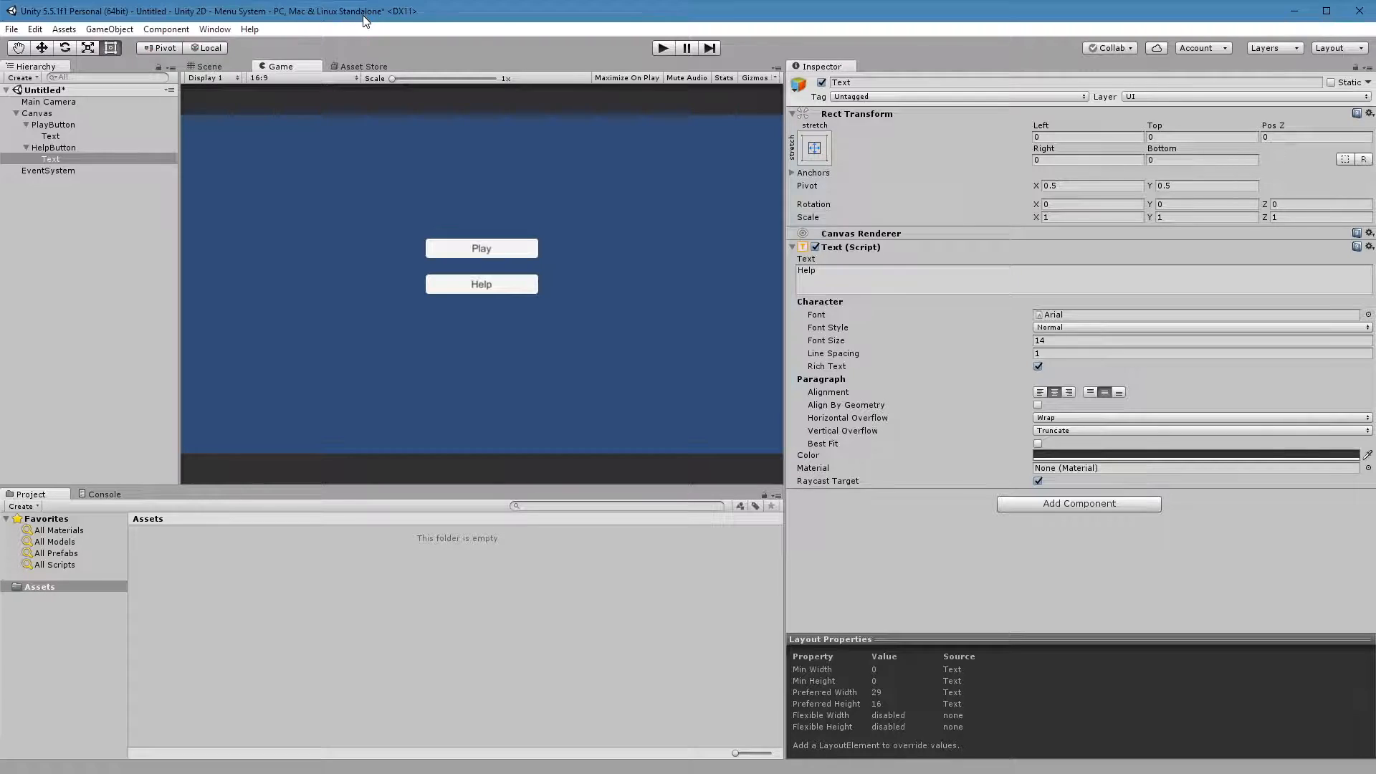
Step: Save the current scene in the Assets folder as MainMenu
key("ctrl+s")
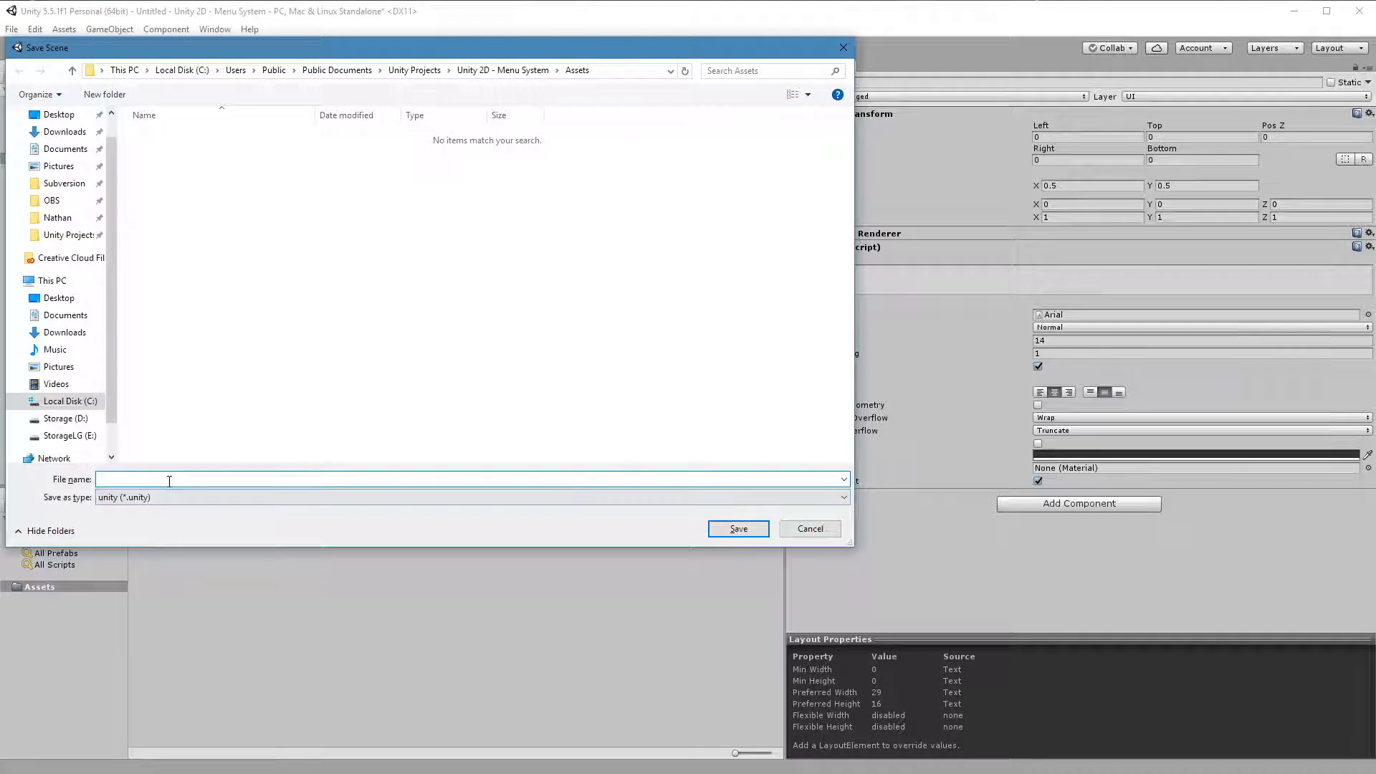
type("MainMenu")
key("Return")
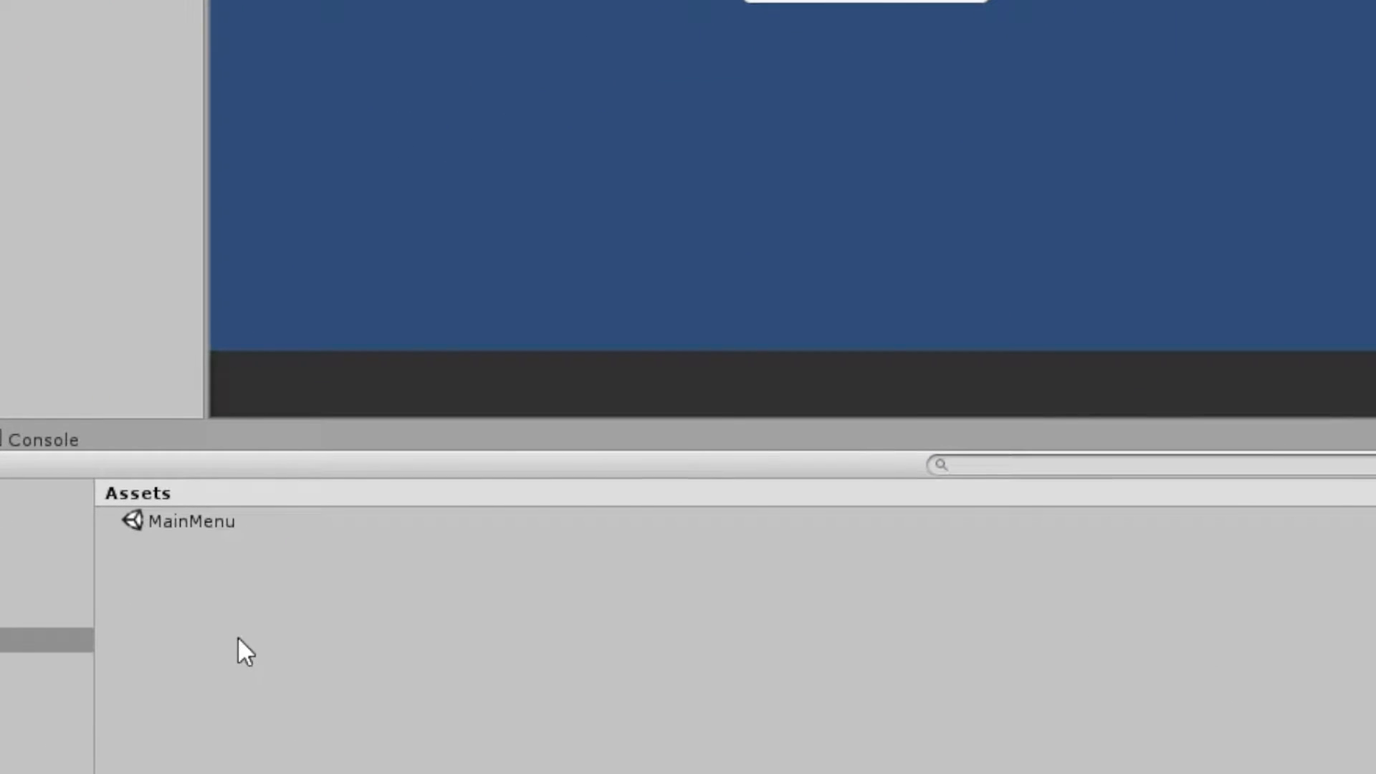
Step: Create a new scene named PlayScene in the Assets folder and open it
right_click(175, 591)
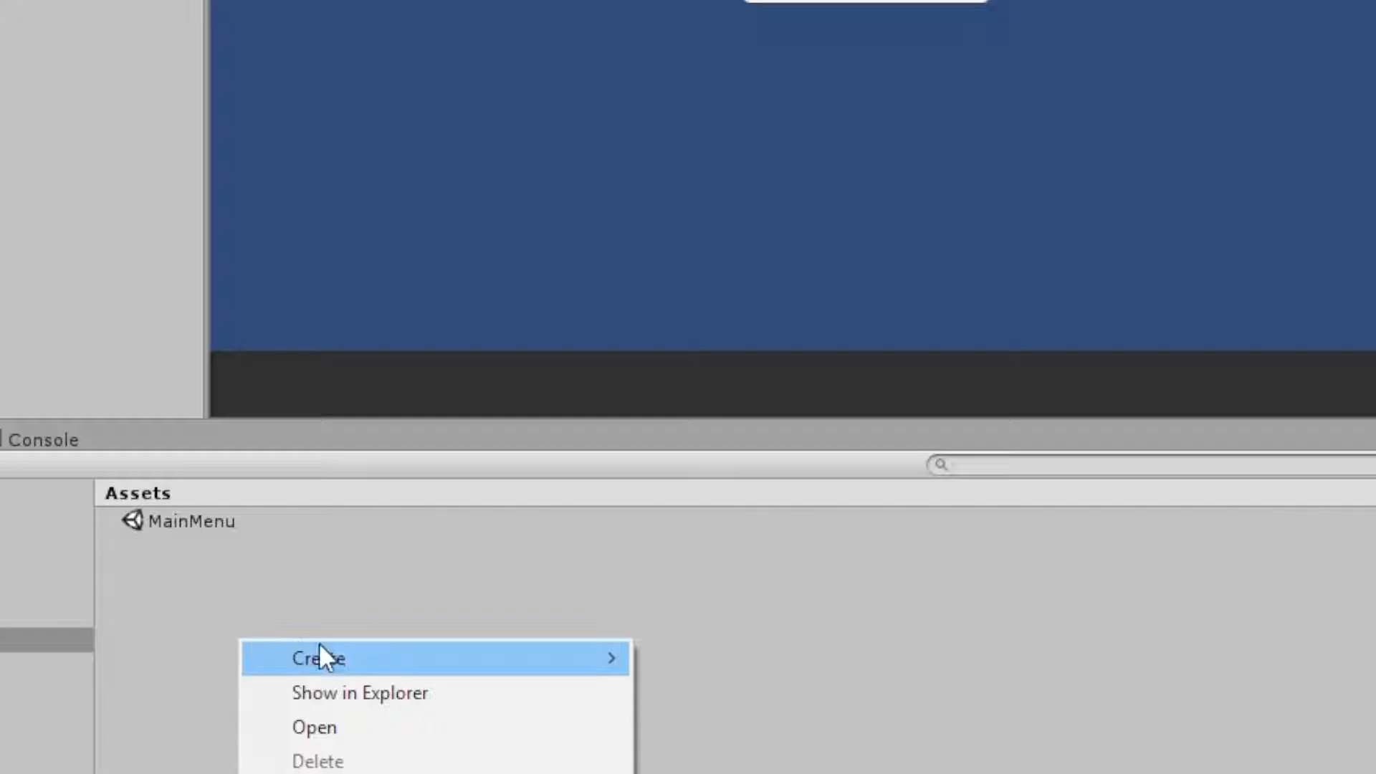
mouse_move(332, 649)
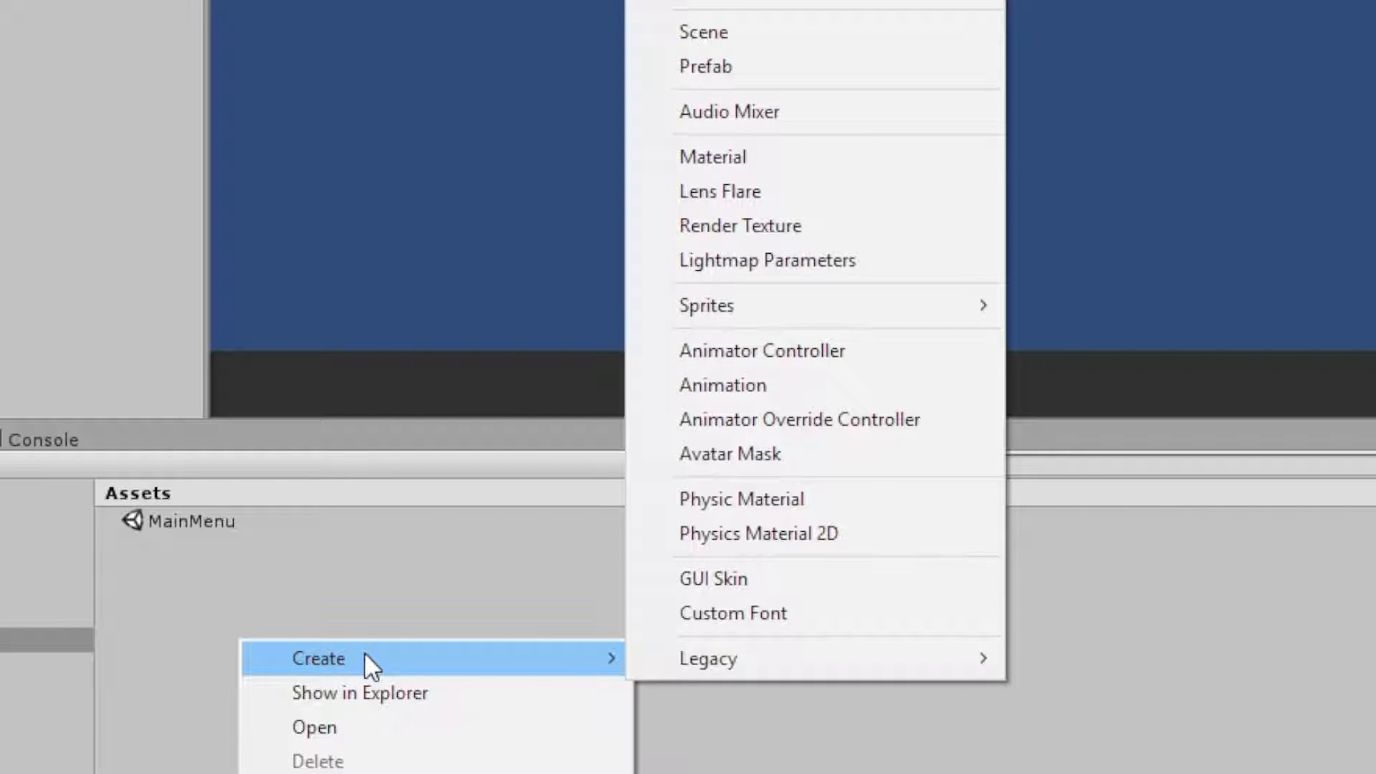
left_click(755, 32)
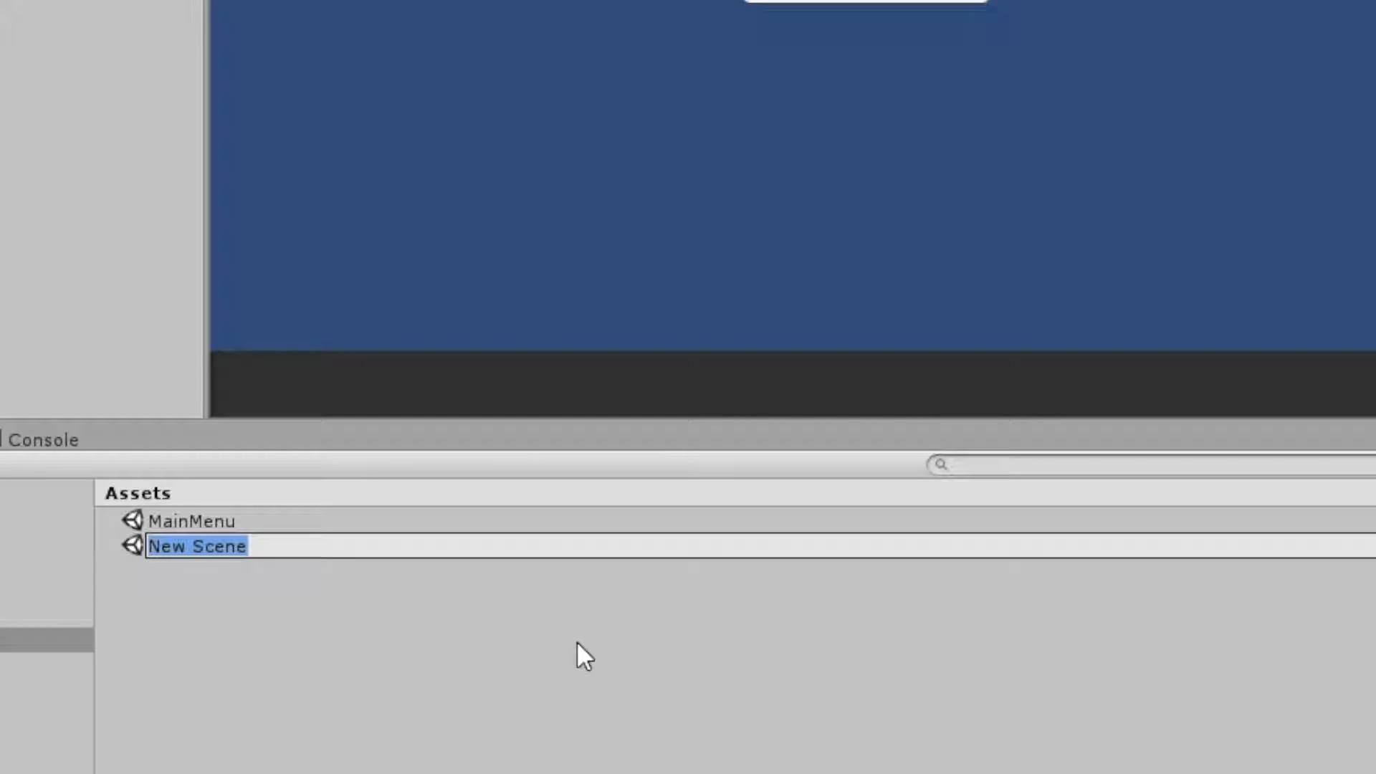
type("PlayScene")
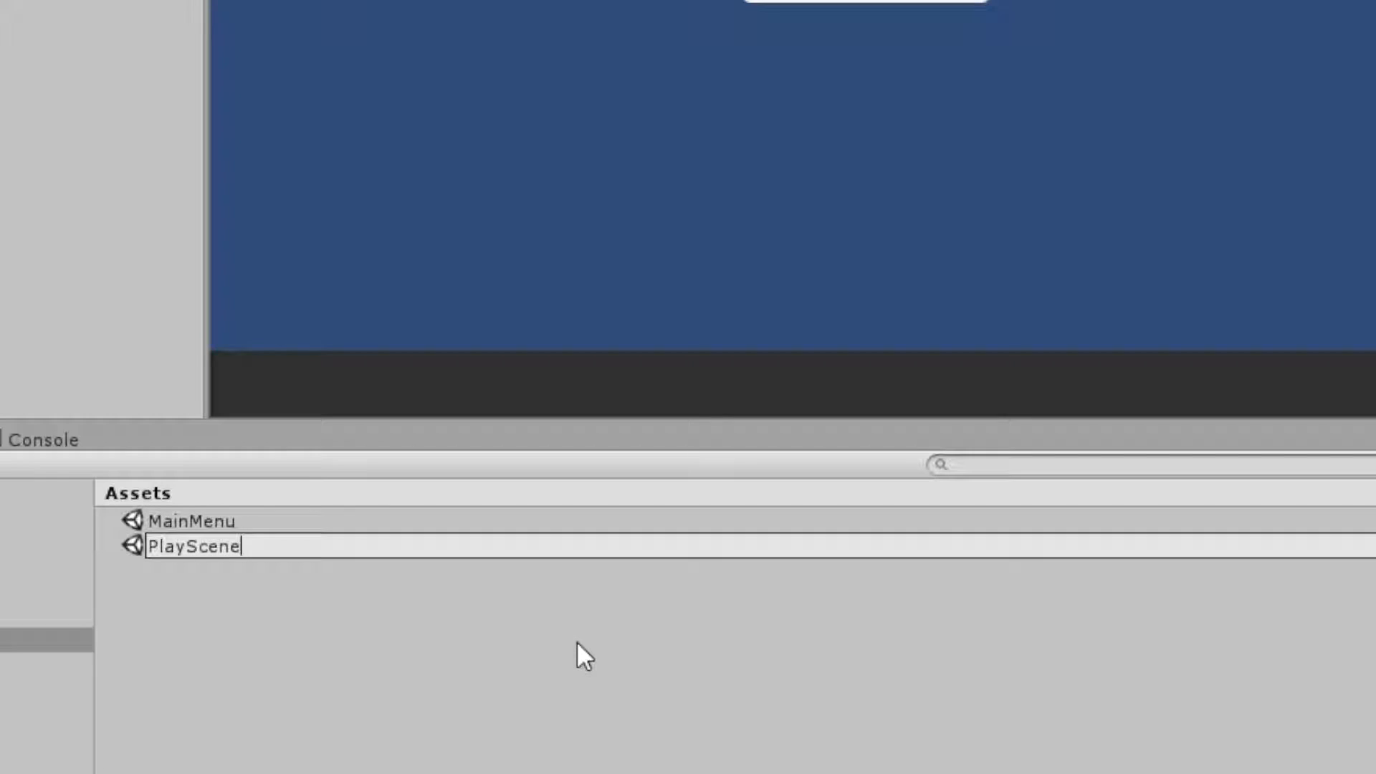
key("Return")
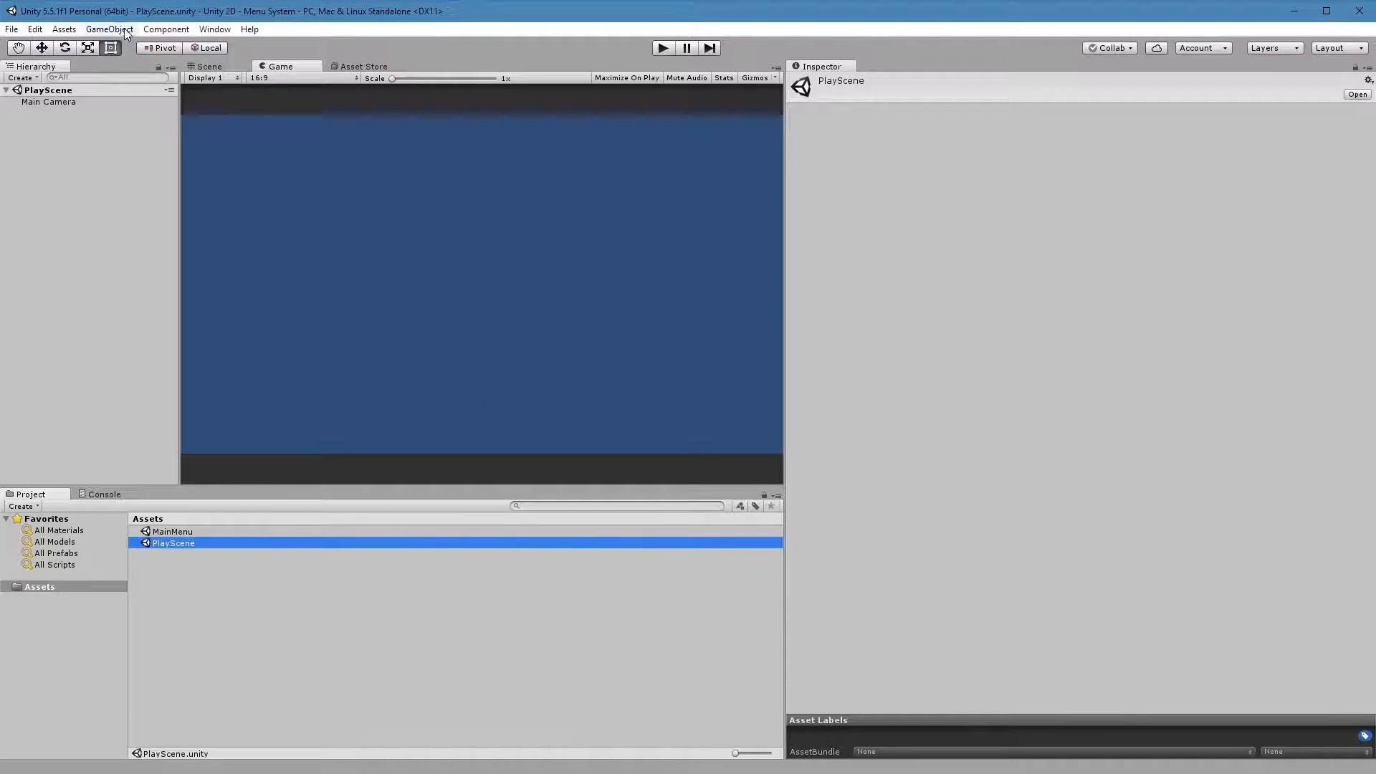
Step: Add a UI Text object to PlayScene and select it in the hierarchy
left_click(124, 30)
mouse_move(117, 141)
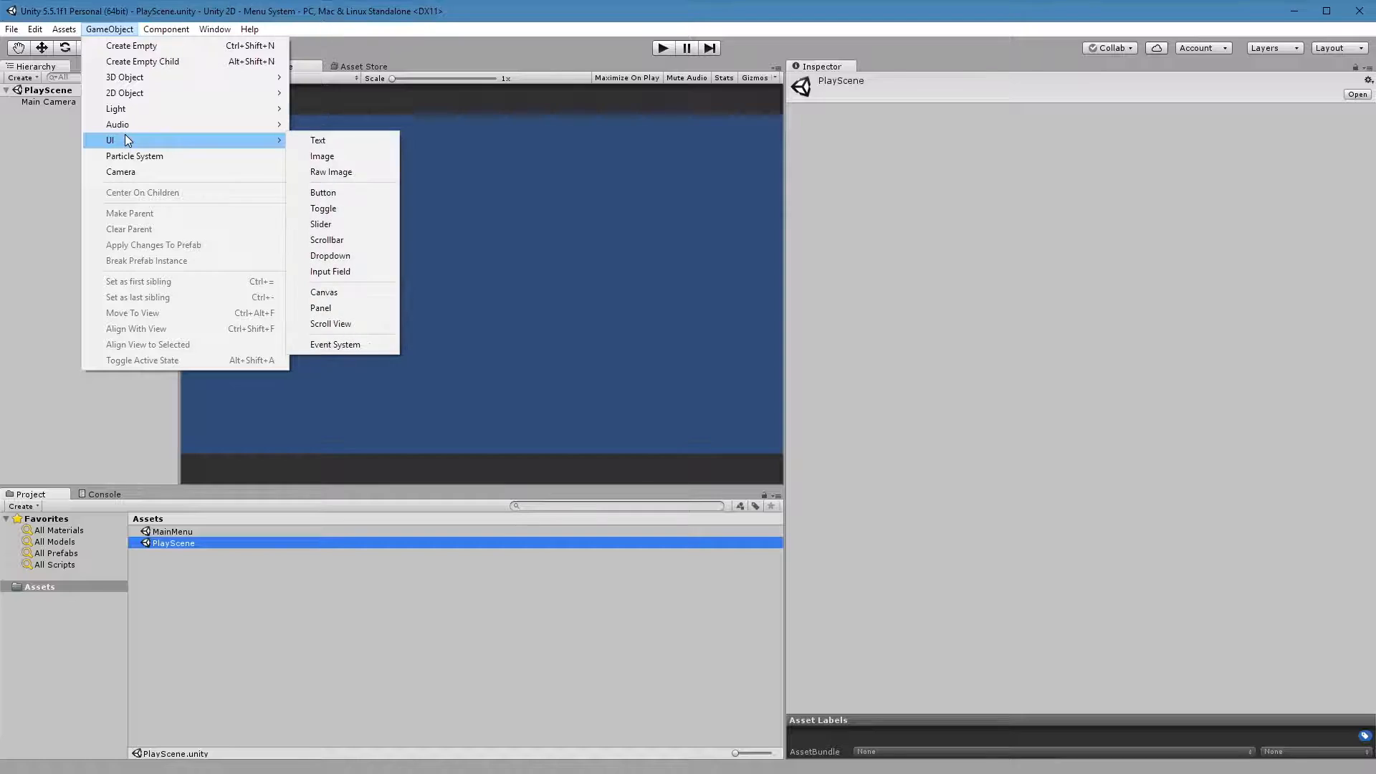
left_click(317, 141)
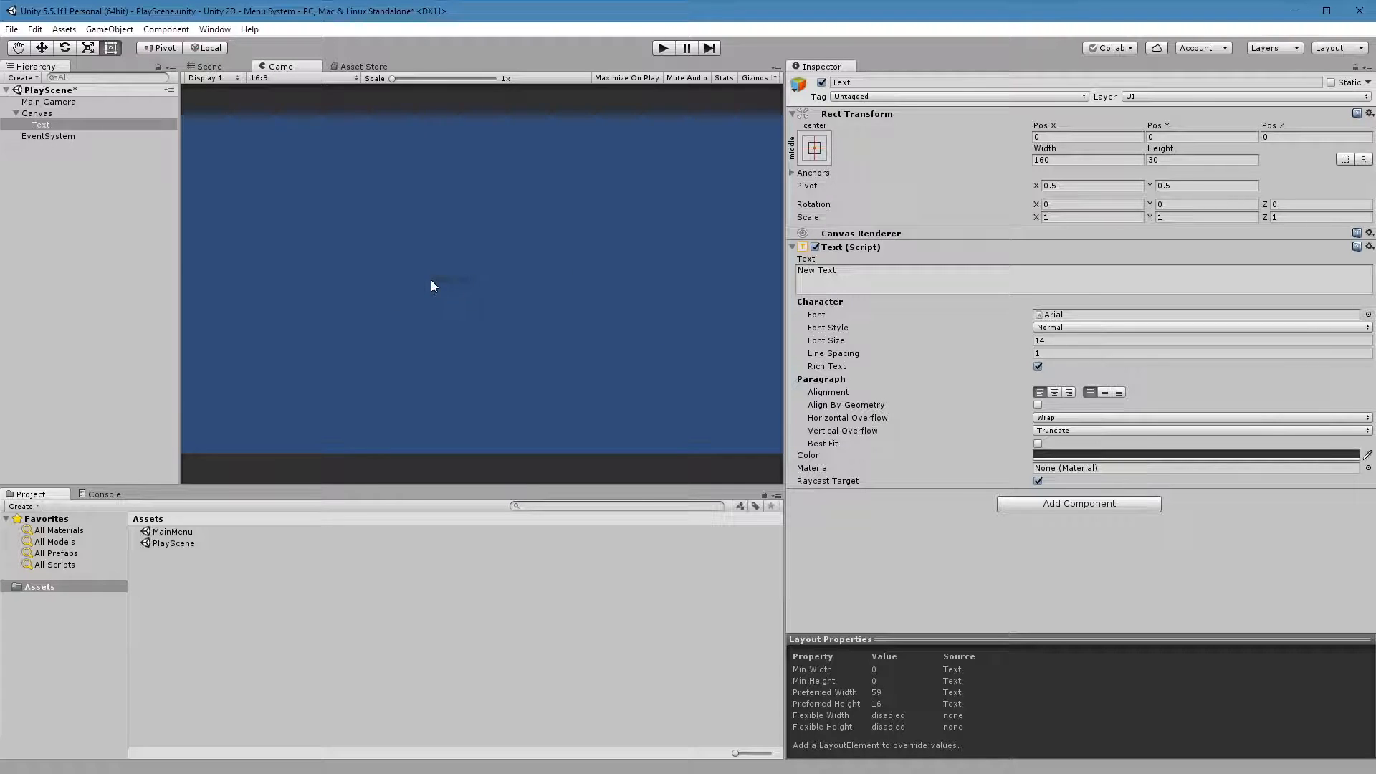
left_click(45, 120)
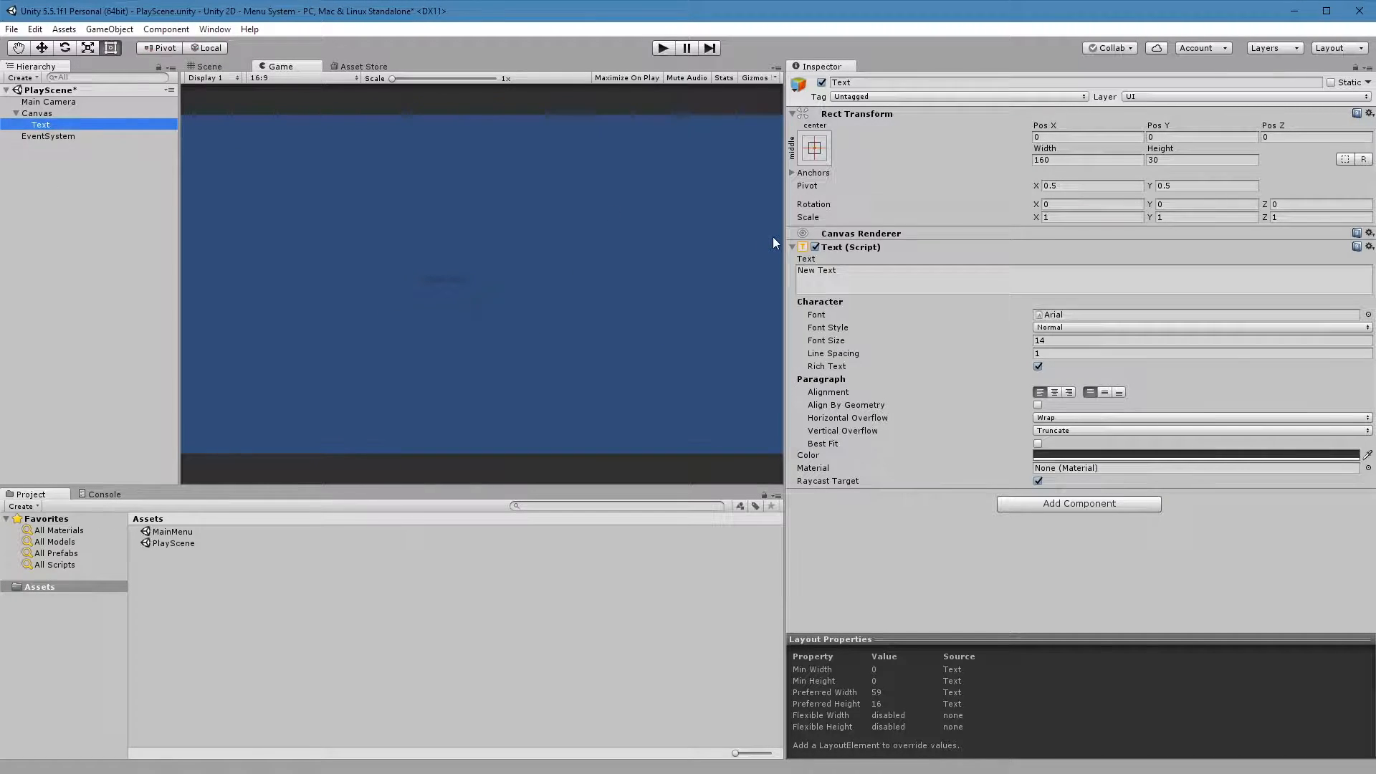
Step: Change the PlayScene text to "This is the play screen" and set its font size to 24
left_click(837, 270)
type("This i")
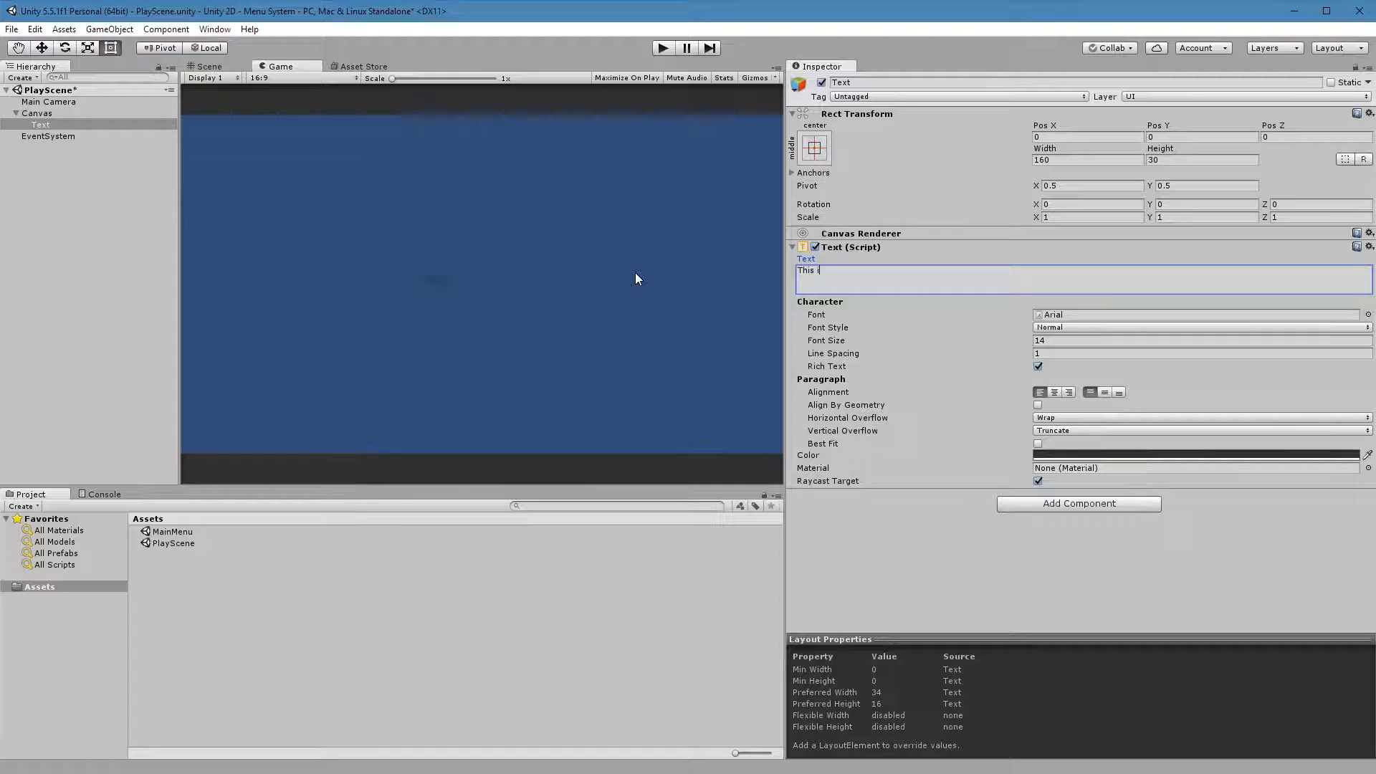
type("s the play screen")
left_click(1020, 341)
left_click_drag(1019, 338, 964, 334)
type("24")
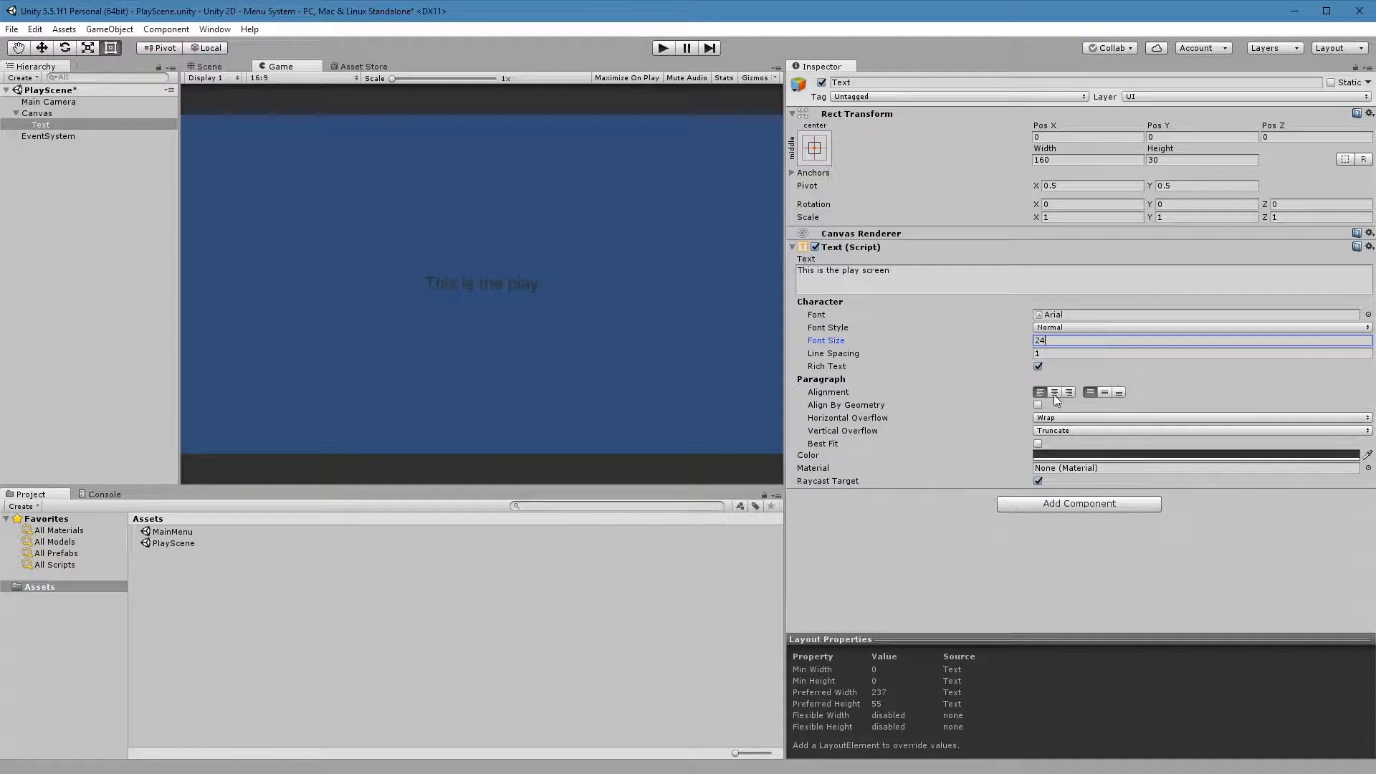
Step: Set the play screen text's color to white (FFFFFFFF)
left_click(1060, 456)
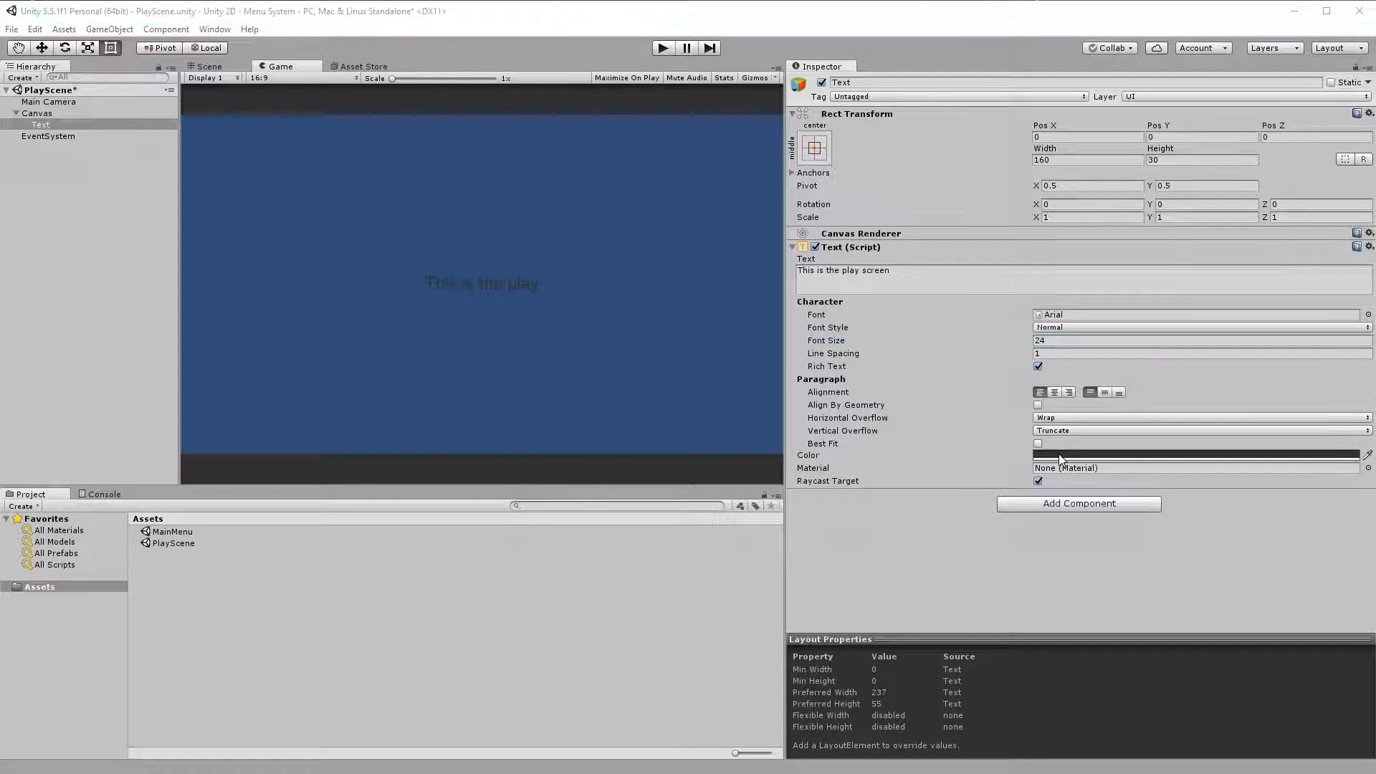
left_click_drag(0, 205, 535, 185)
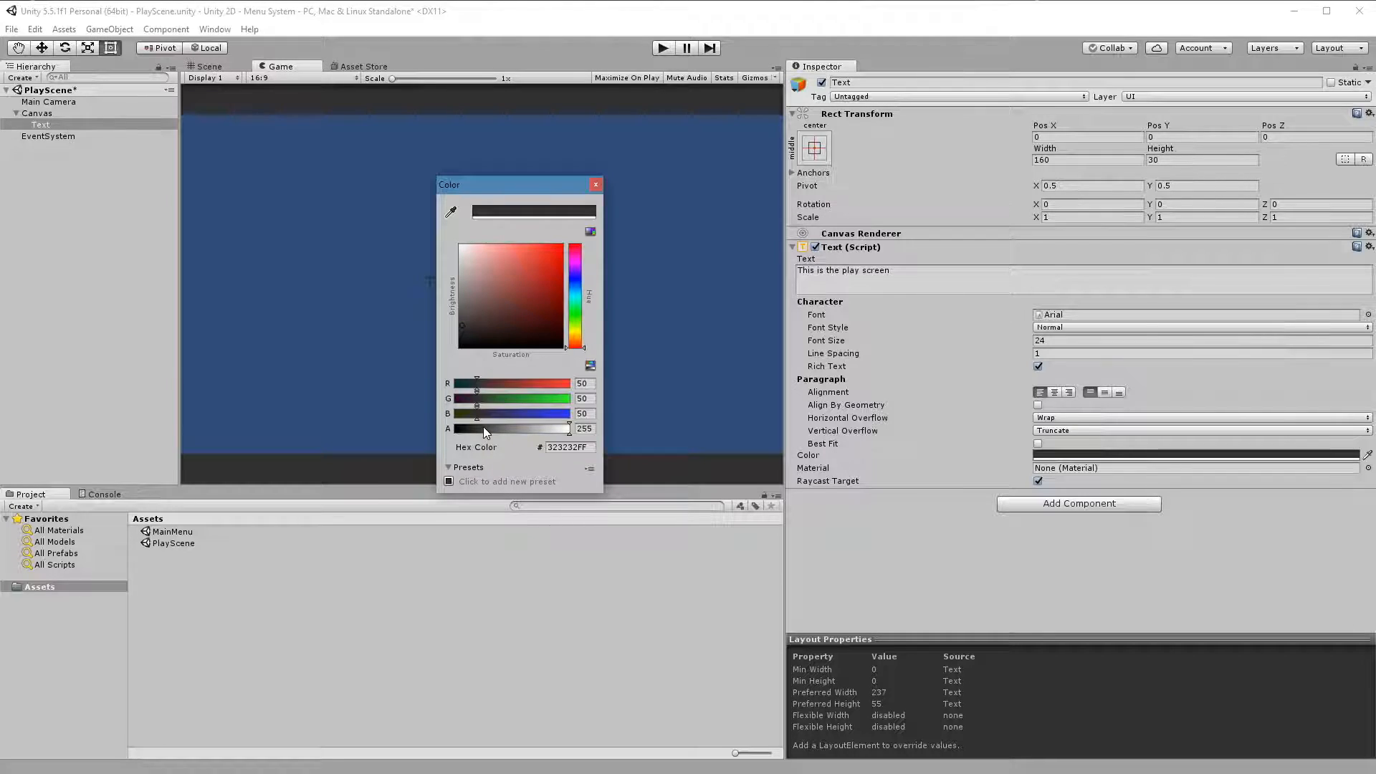
left_click_drag(467, 293, 412, 190)
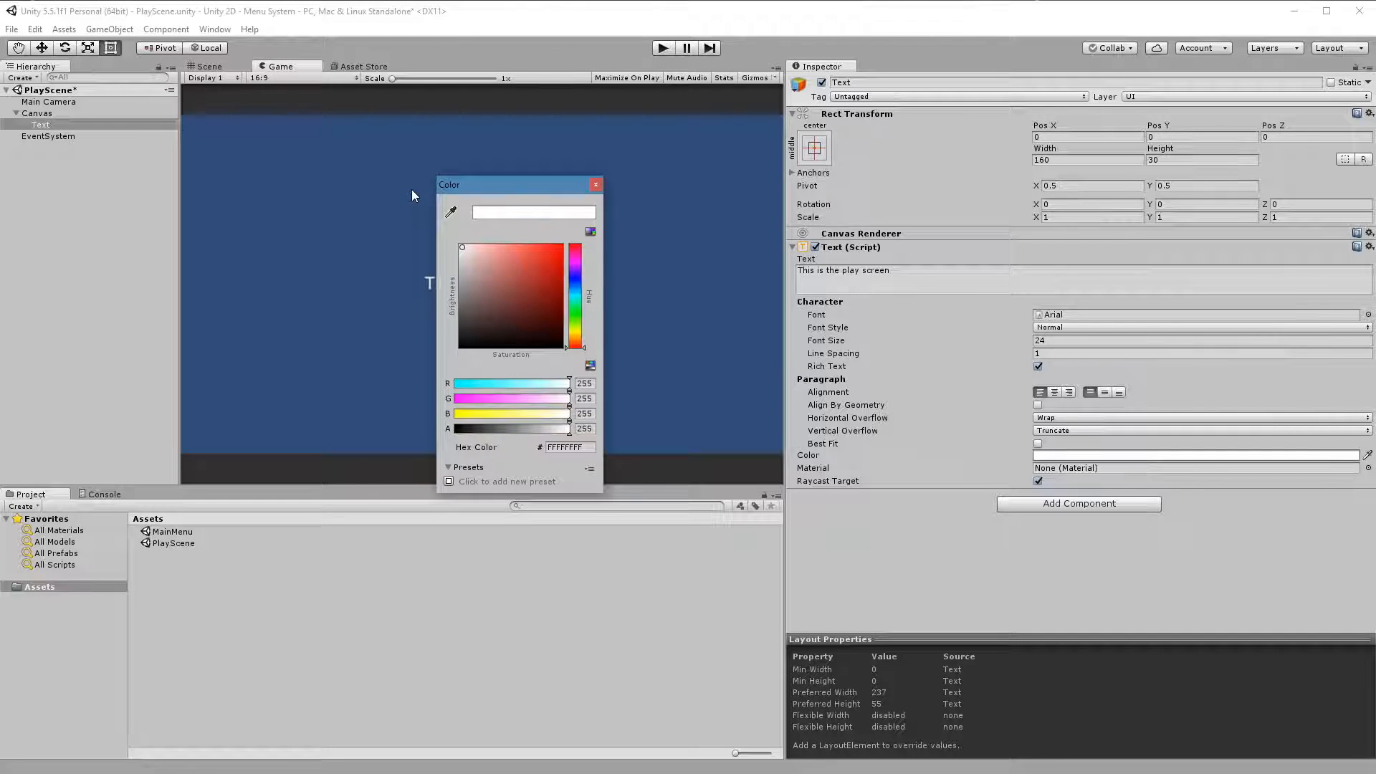
left_click(596, 185)
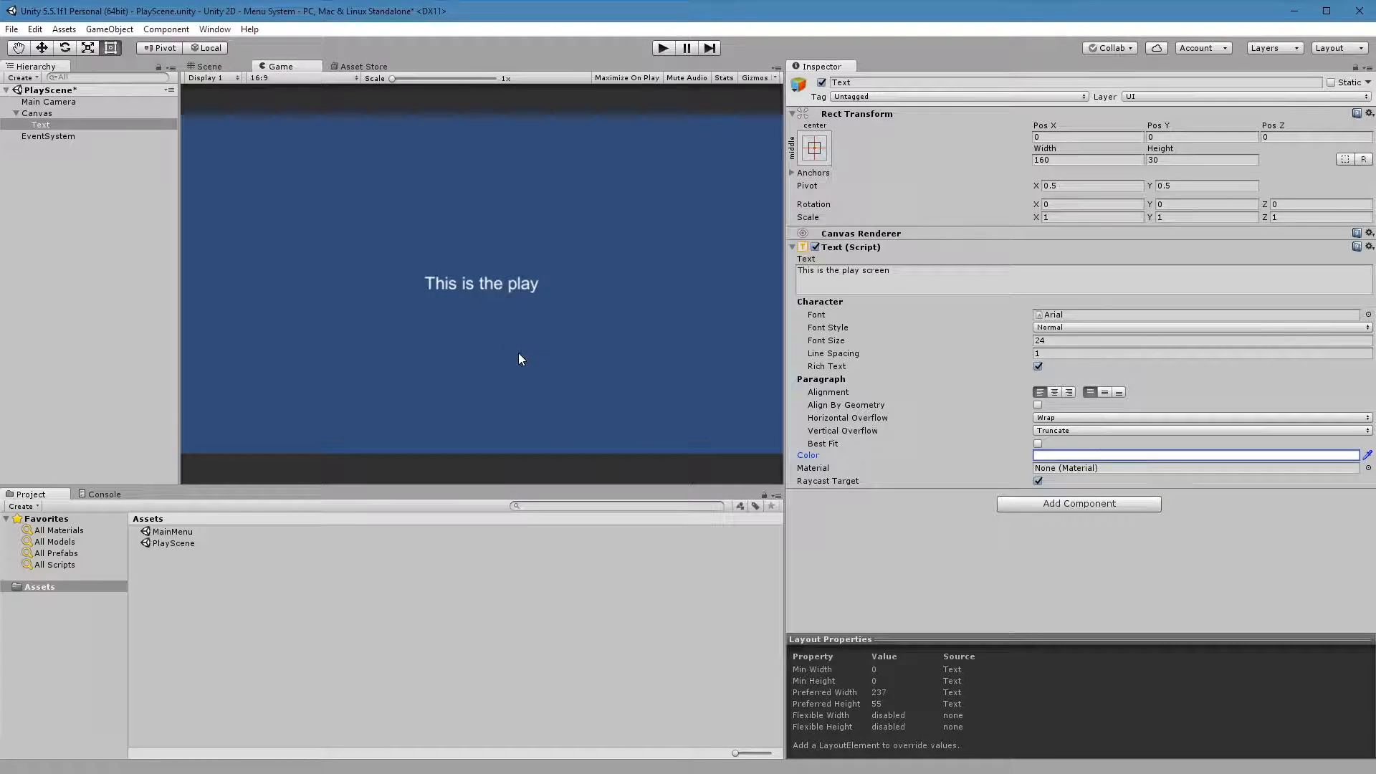
left_click(939, 281)
left_click(947, 277)
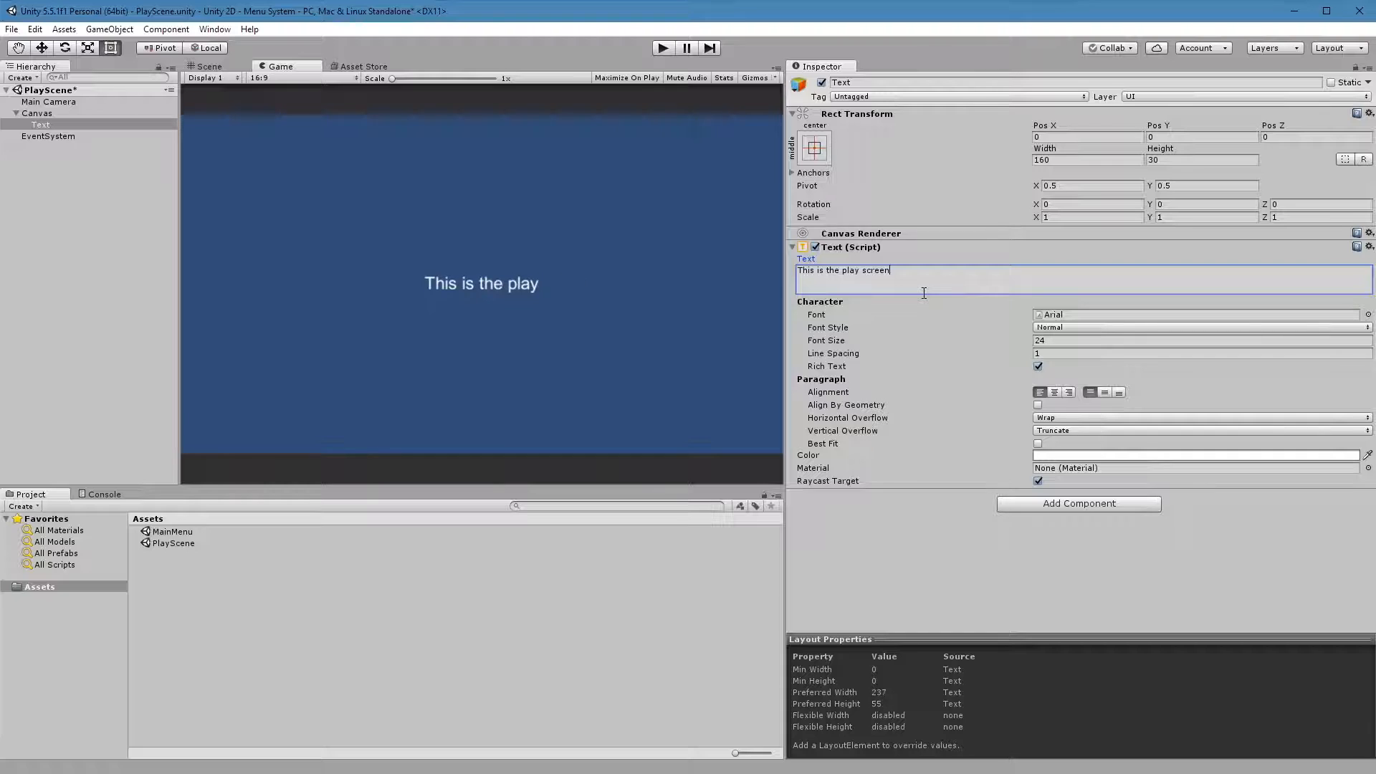
left_click(445, 281)
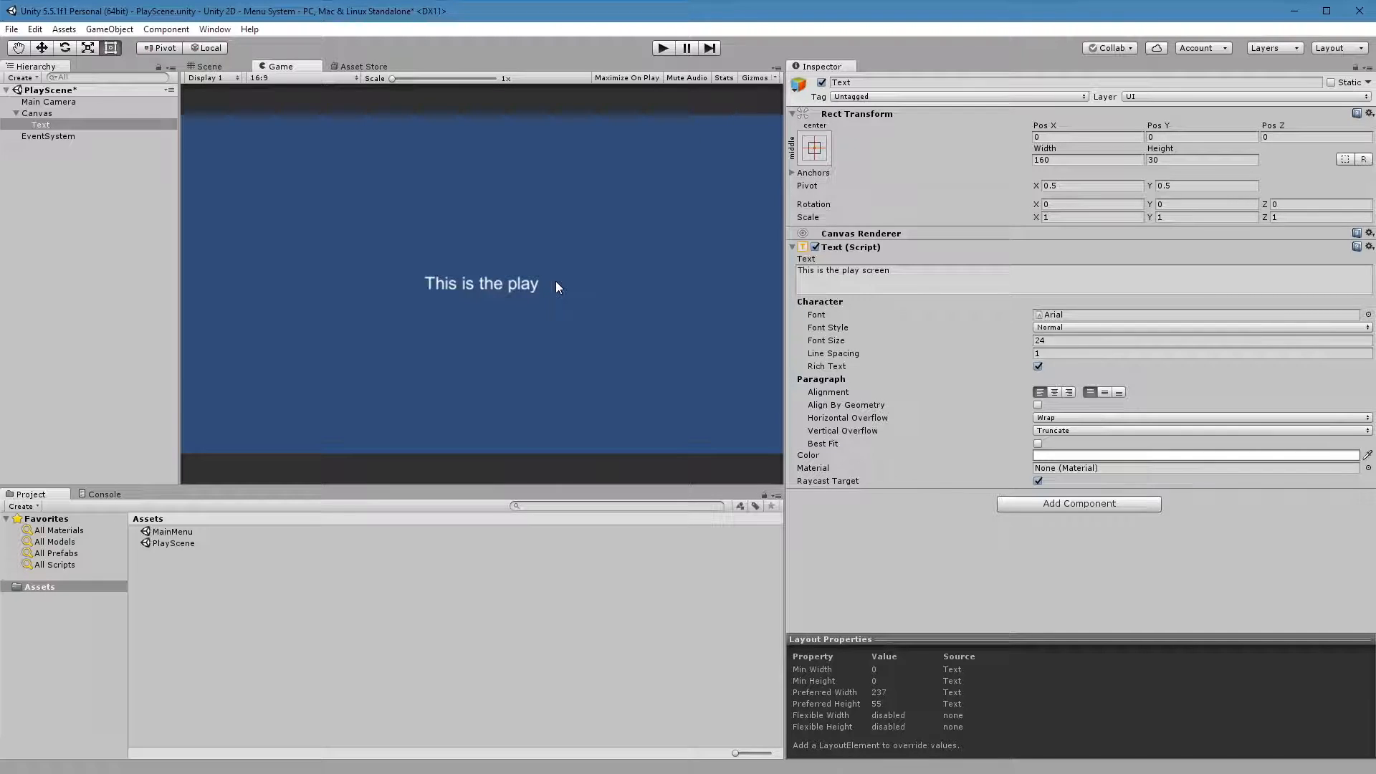
left_click_drag(897, 272, 859, 273)
left_click(887, 267)
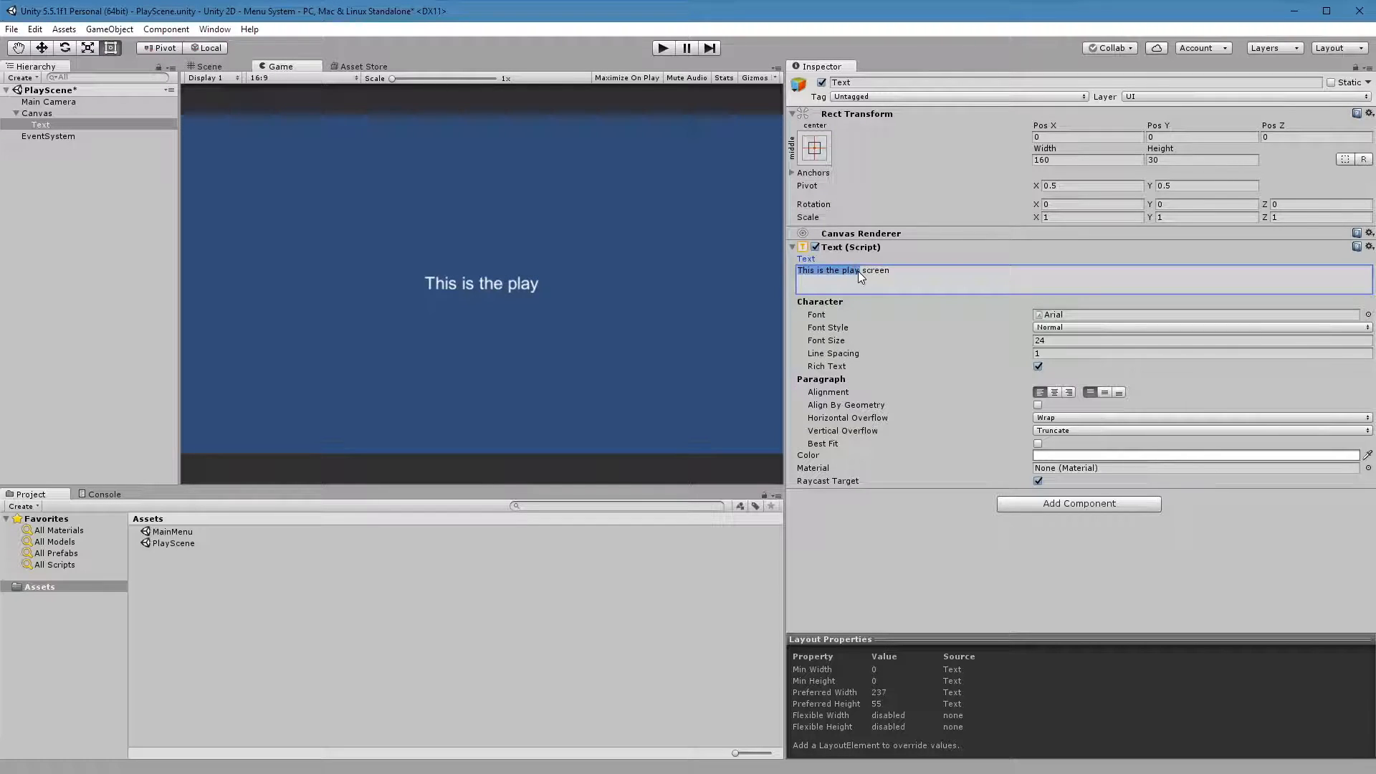
Step: Try font sizes 96, 24 and 12 on the play screen text
left_click(1051, 353)
left_click(1064, 342)
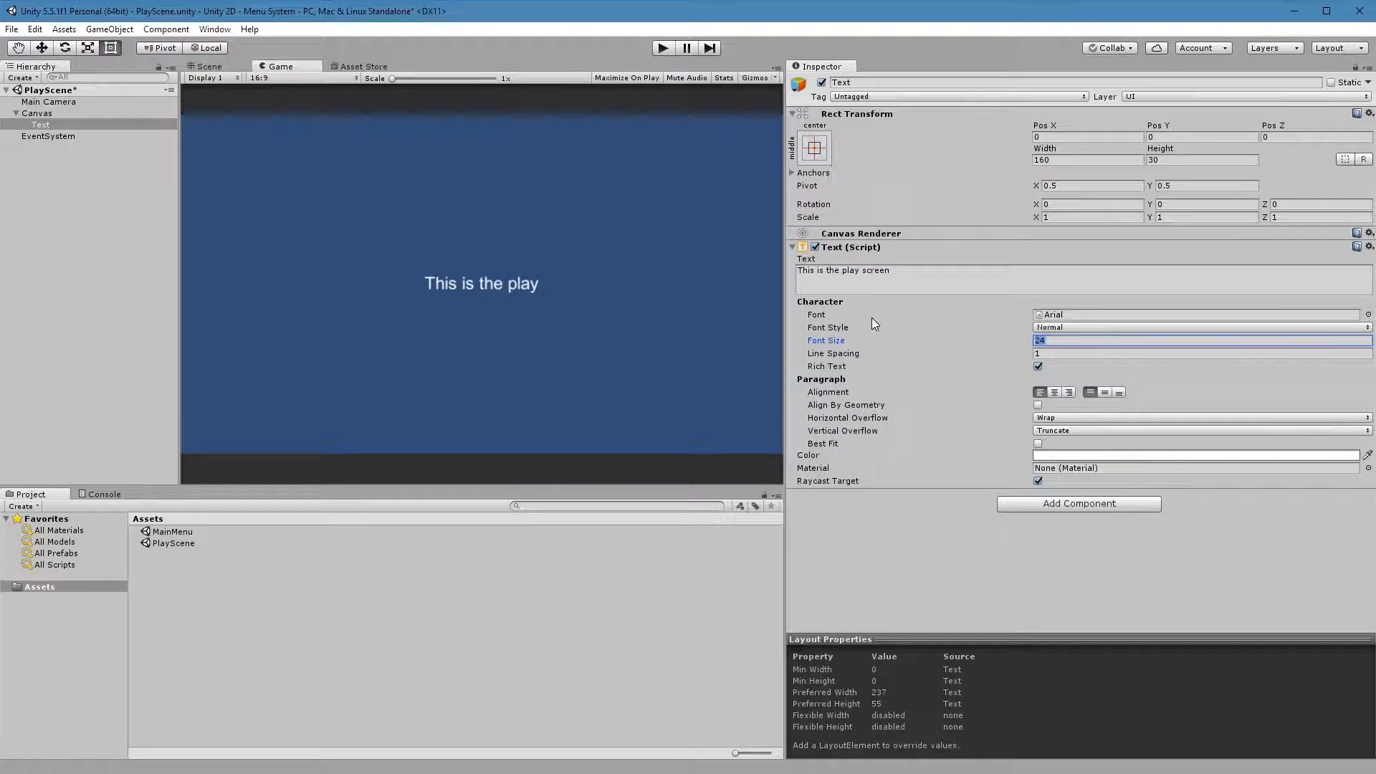
type("96")
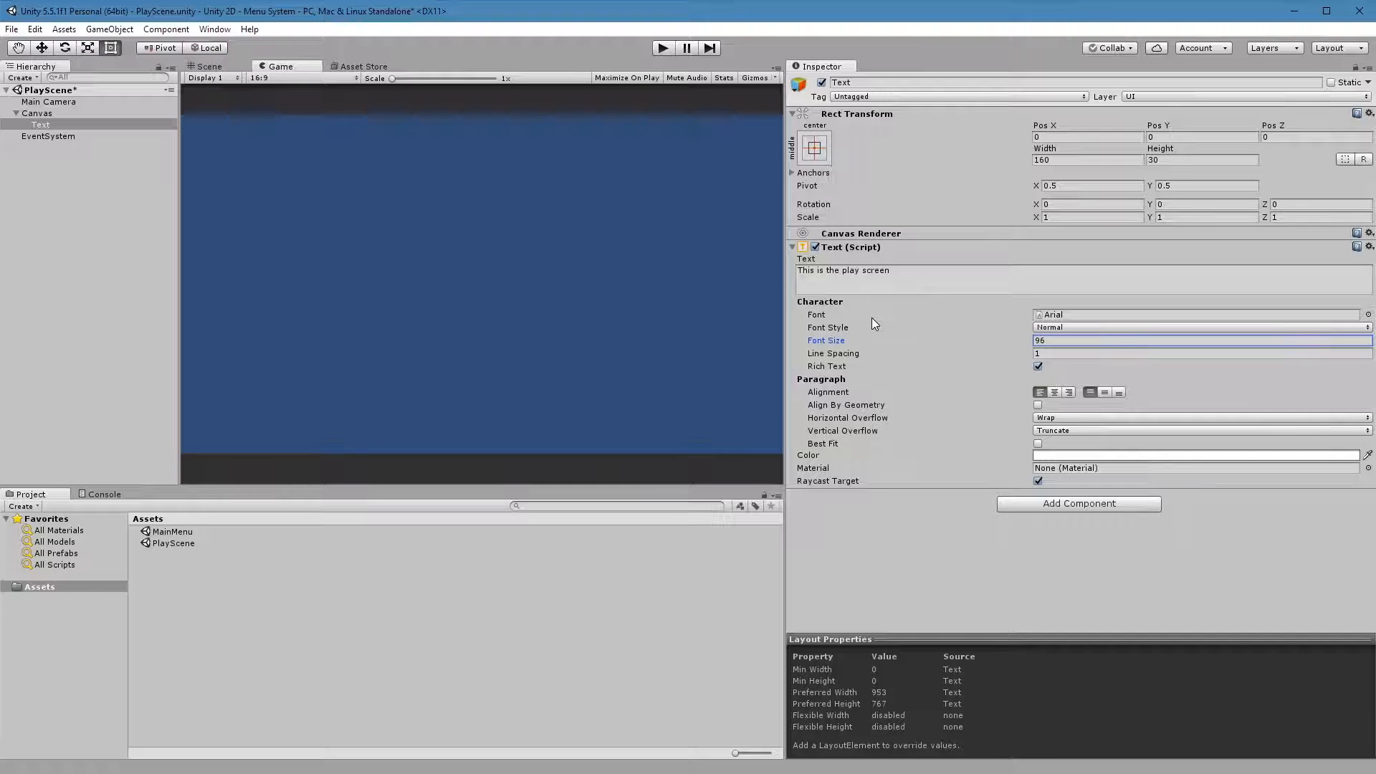
left_click_drag(1067, 339, 976, 339)
type("24")
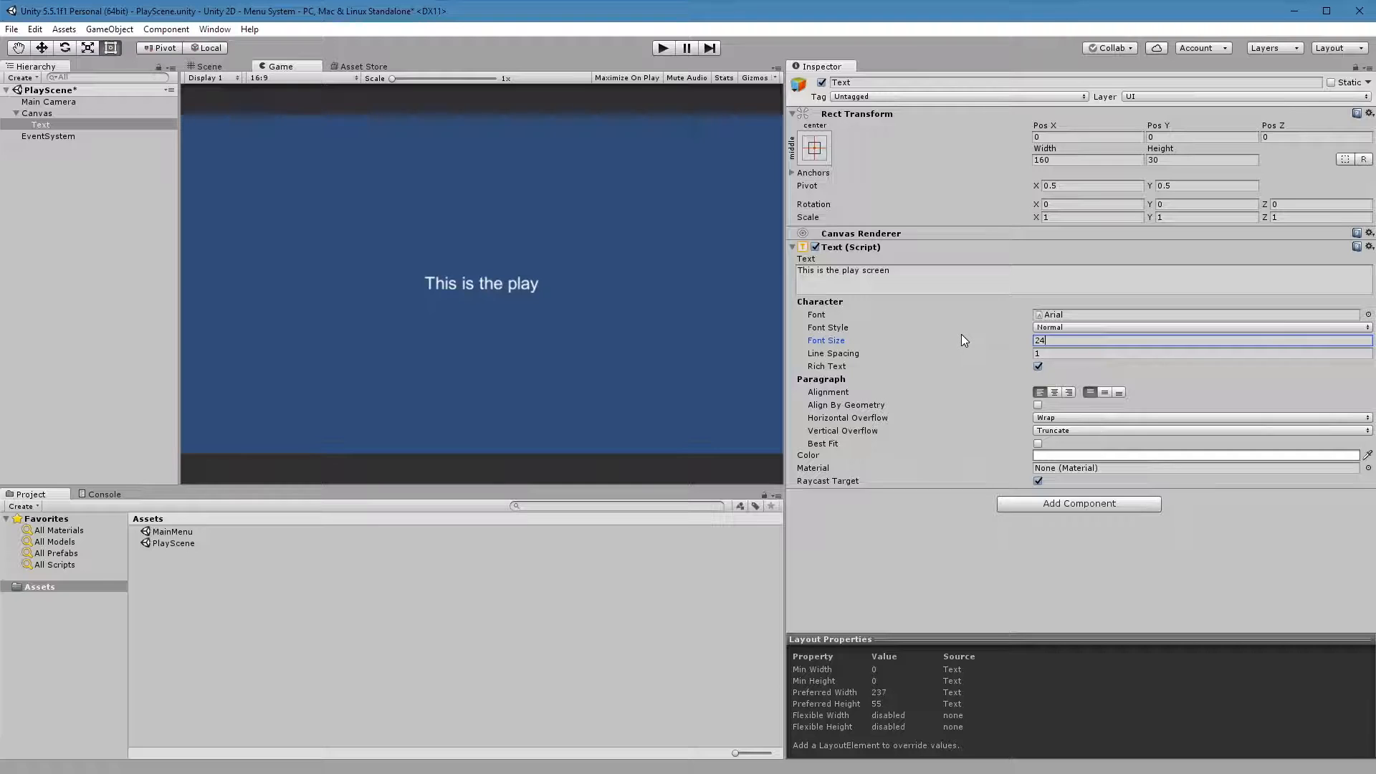
key("BackSpace")
key("BackSpace")
type("12")
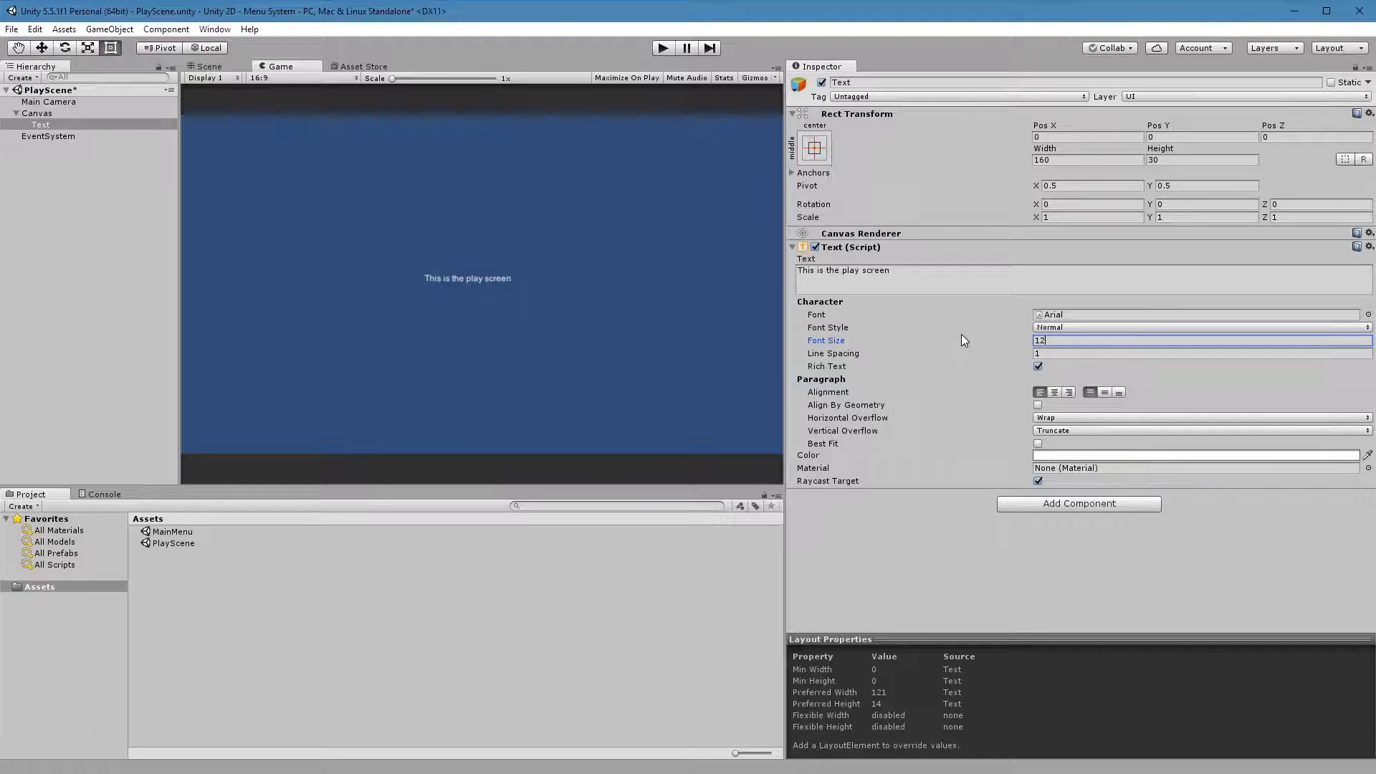
Step: Set the play screen text's font size to 26 and its Rect Transform width to 300
key("BackSpace")
key("BackSpace")
type("26")
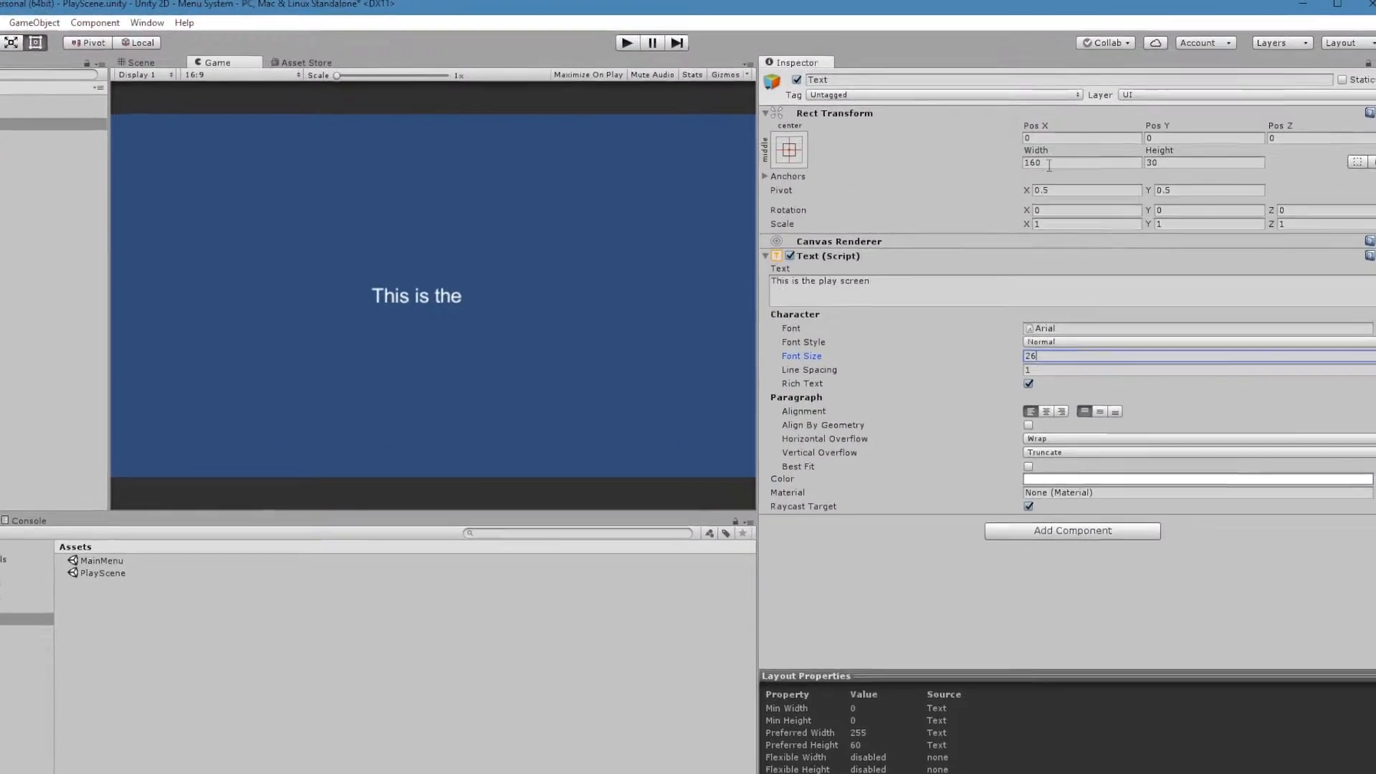
left_click(1067, 160)
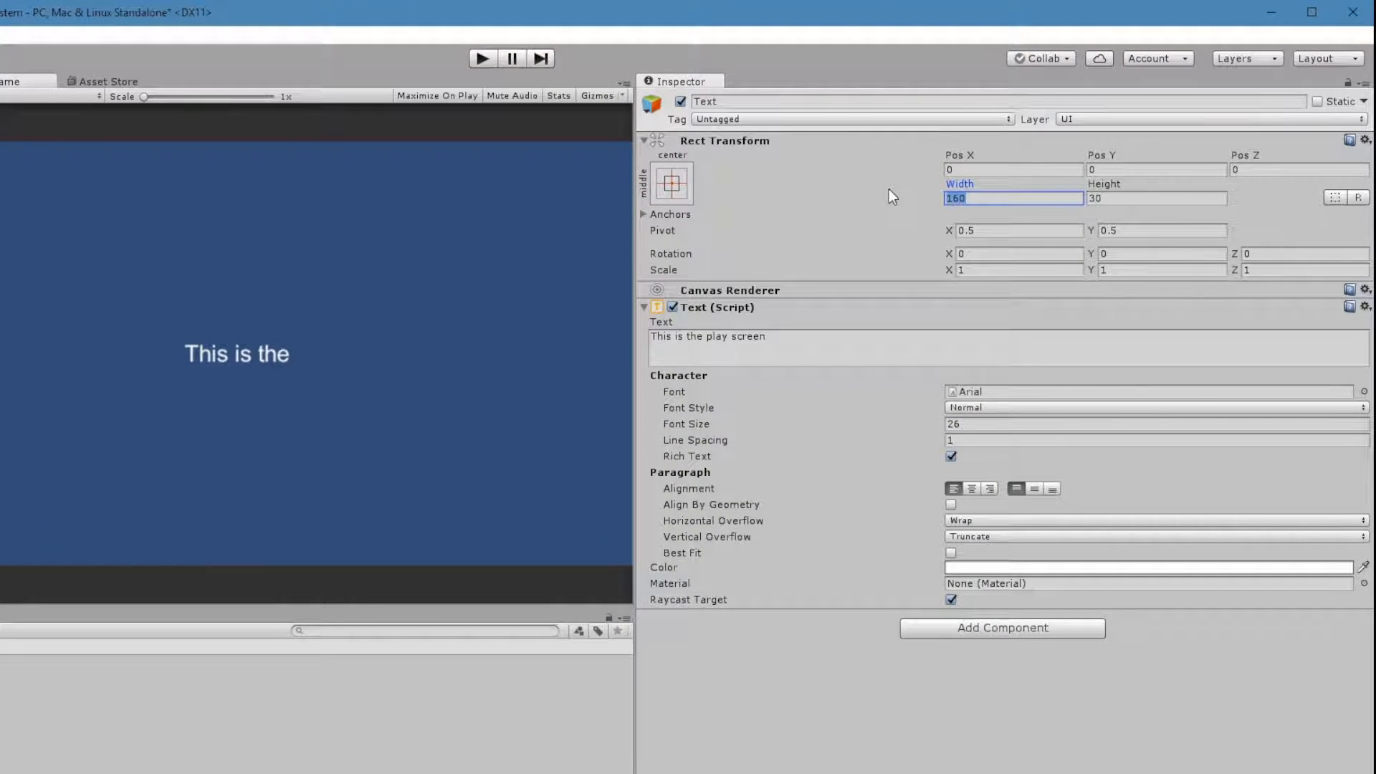
type("300")
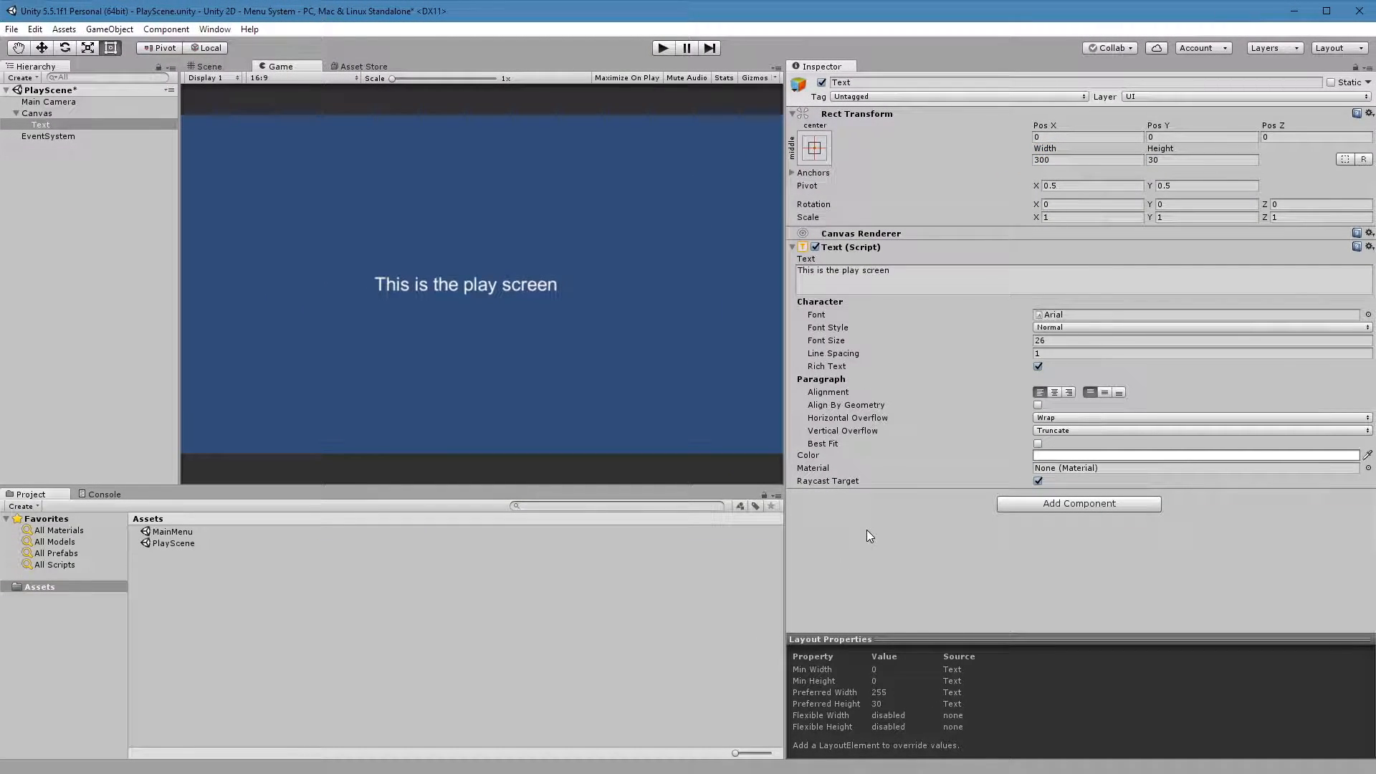
Step: Save PlayScene and create a new scene named HelpScene in the Assets folder
left_click(106, 238)
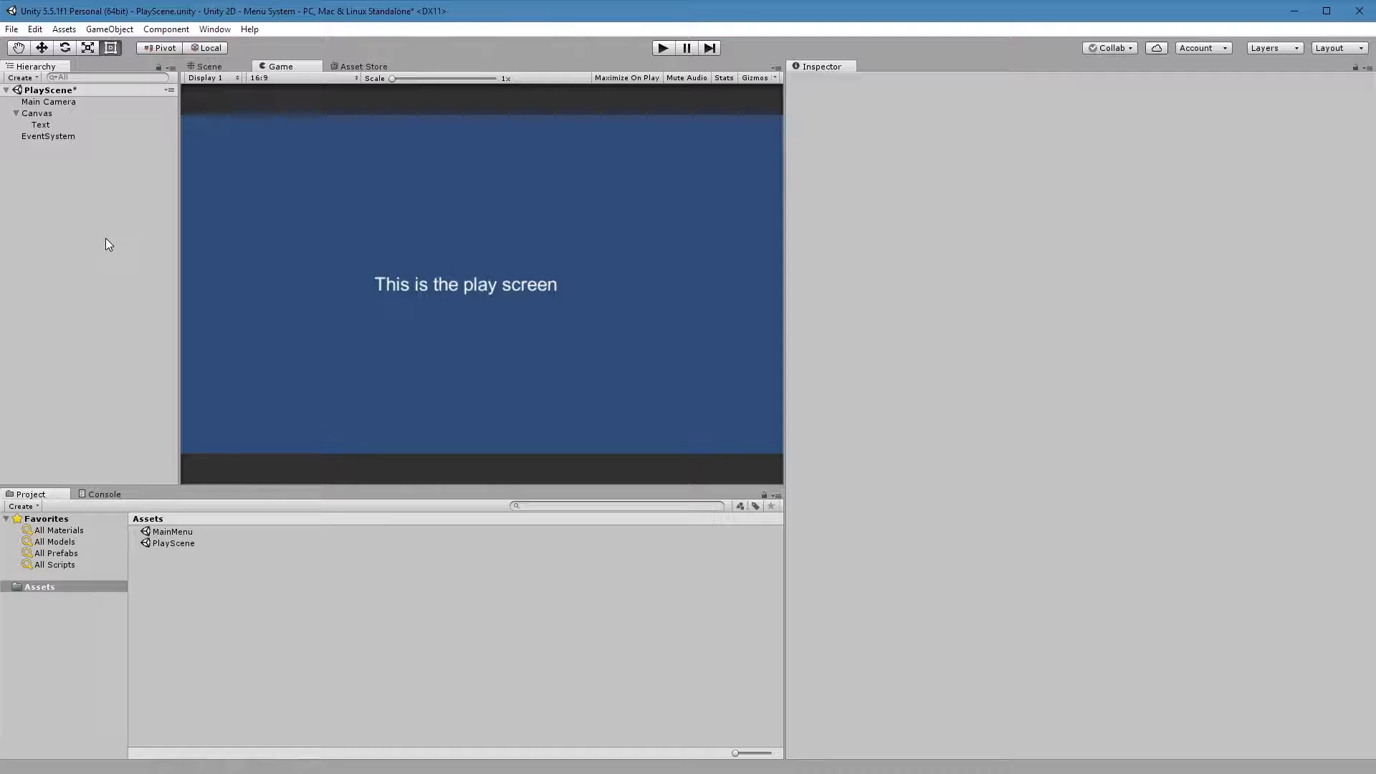
key("ctrl+s")
right_click(278, 585)
mouse_move(325, 595)
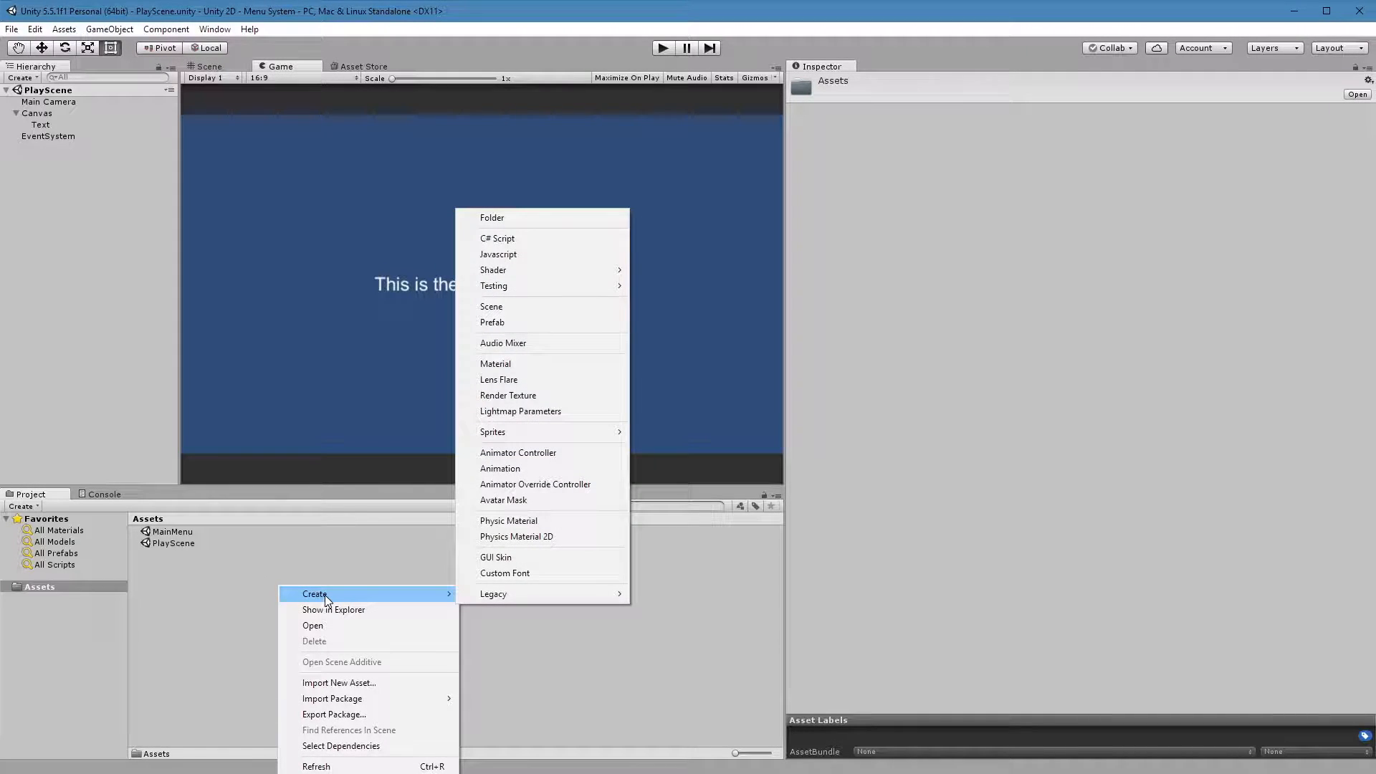
left_click(527, 307)
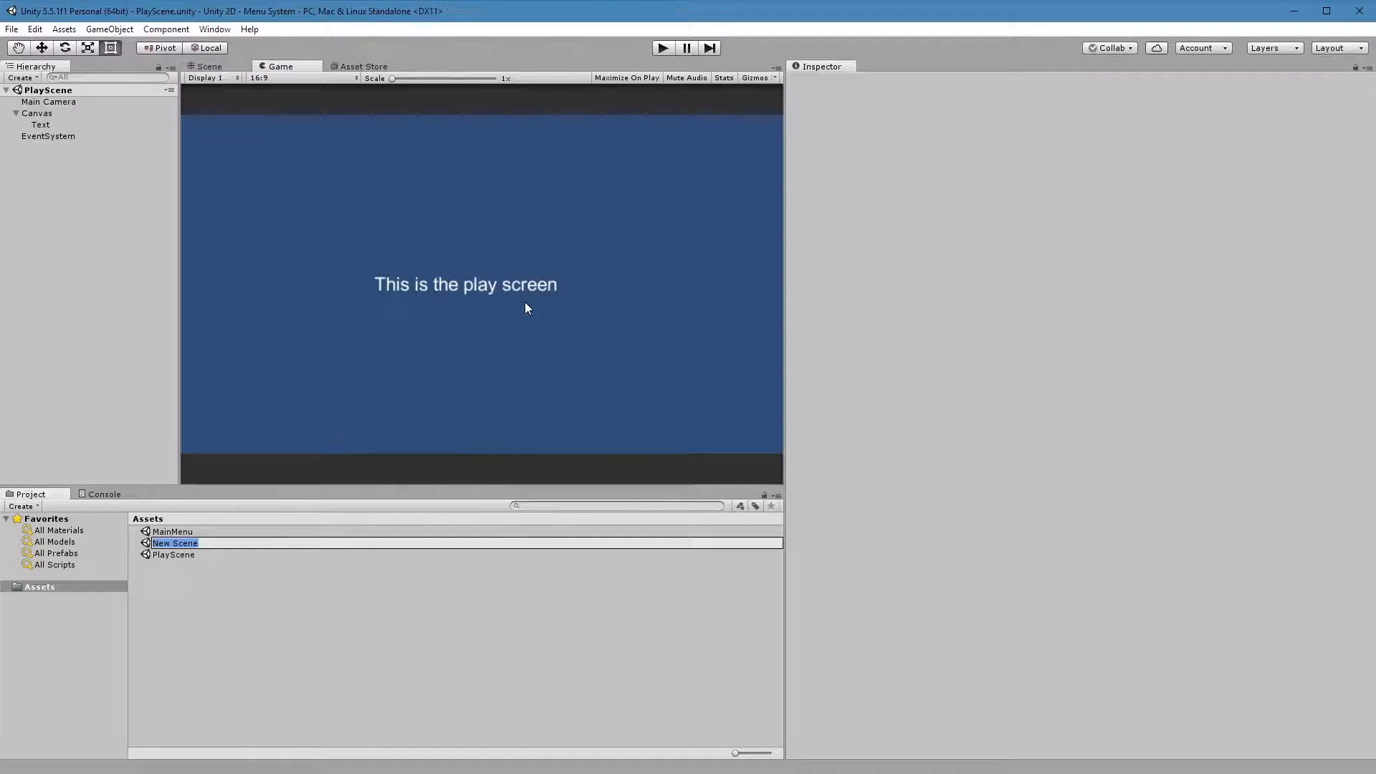
type("HelpScene")
key("Return")
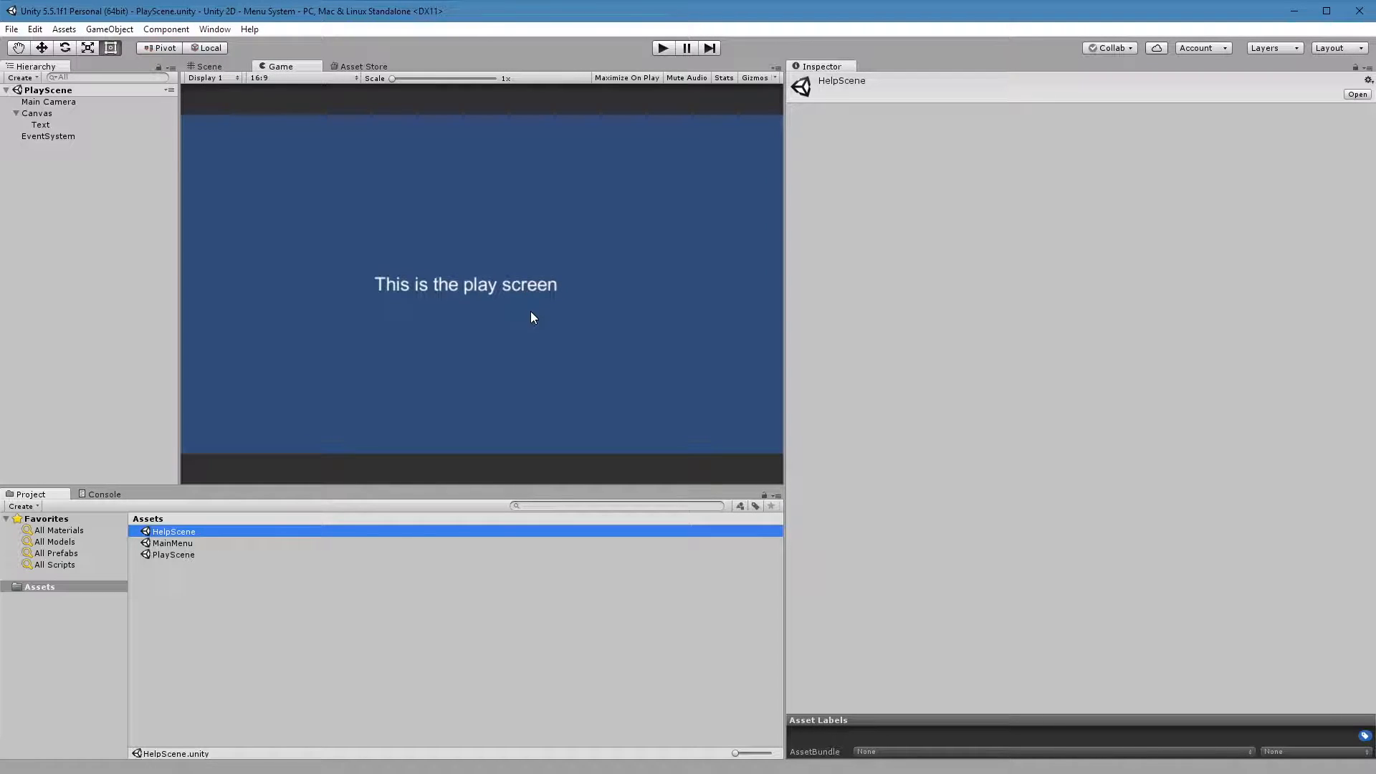
Step: Open HelpScene, add a UI Text object to it and select that object in the hierarchy
double_click(185, 536)
left_click(122, 30)
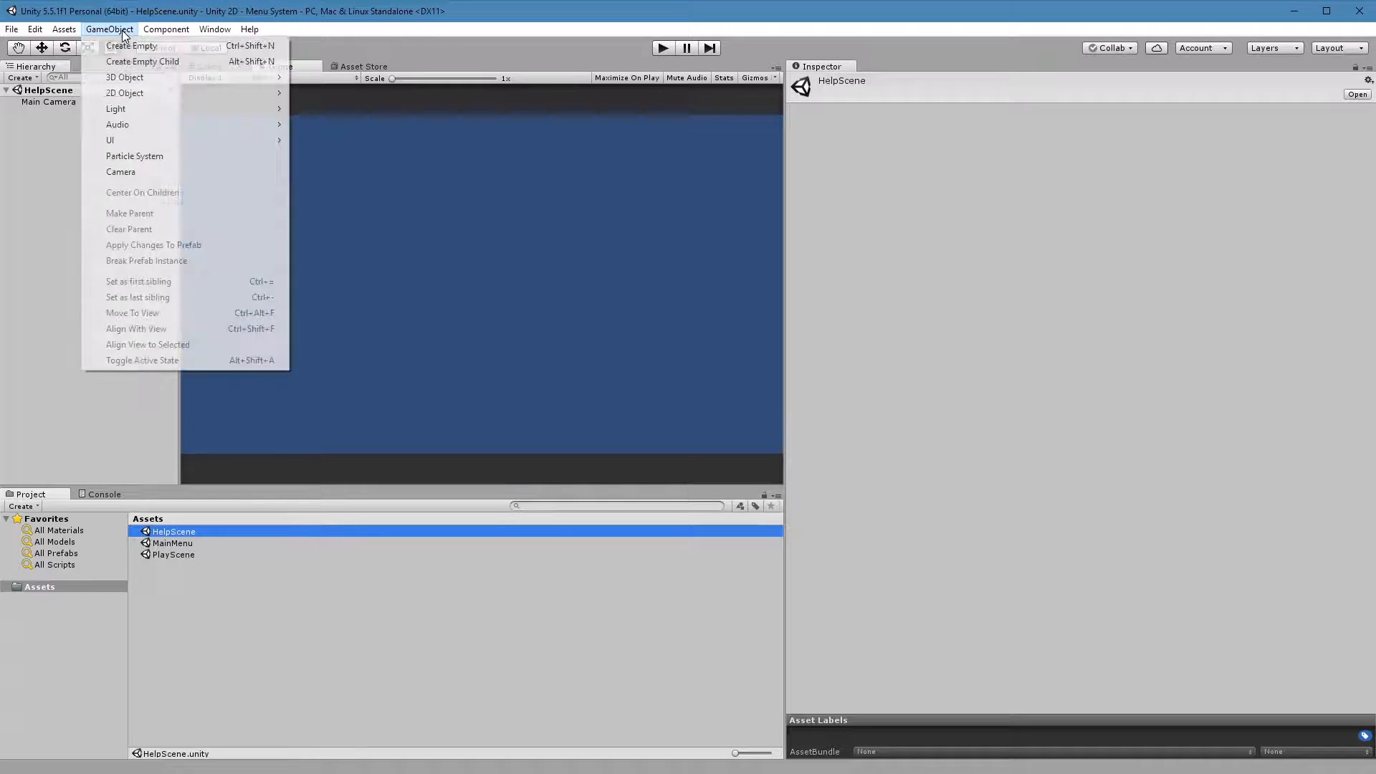
mouse_move(126, 138)
left_click(324, 140)
left_click(37, 124)
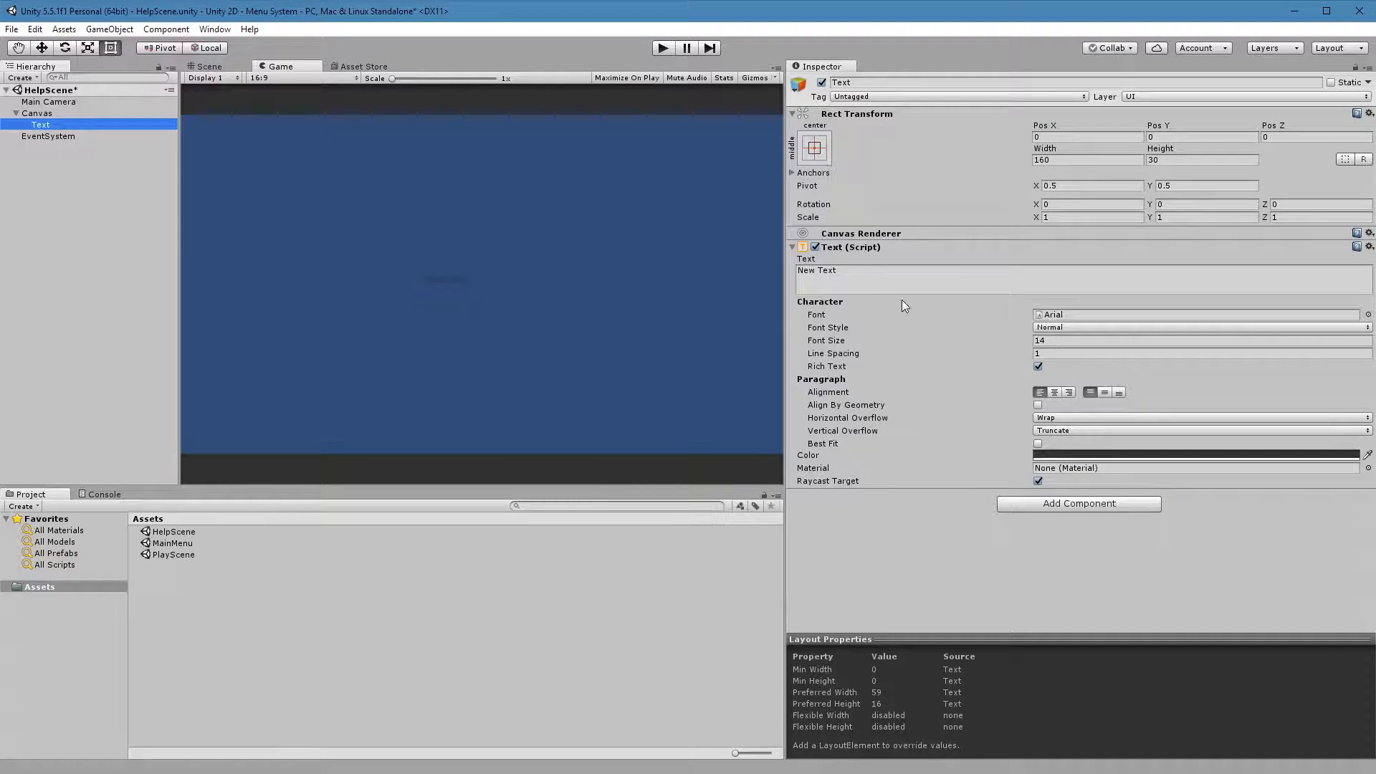
Step: Change the HelpScene text to "HELP ME" and set its font size to 32
left_click(836, 276)
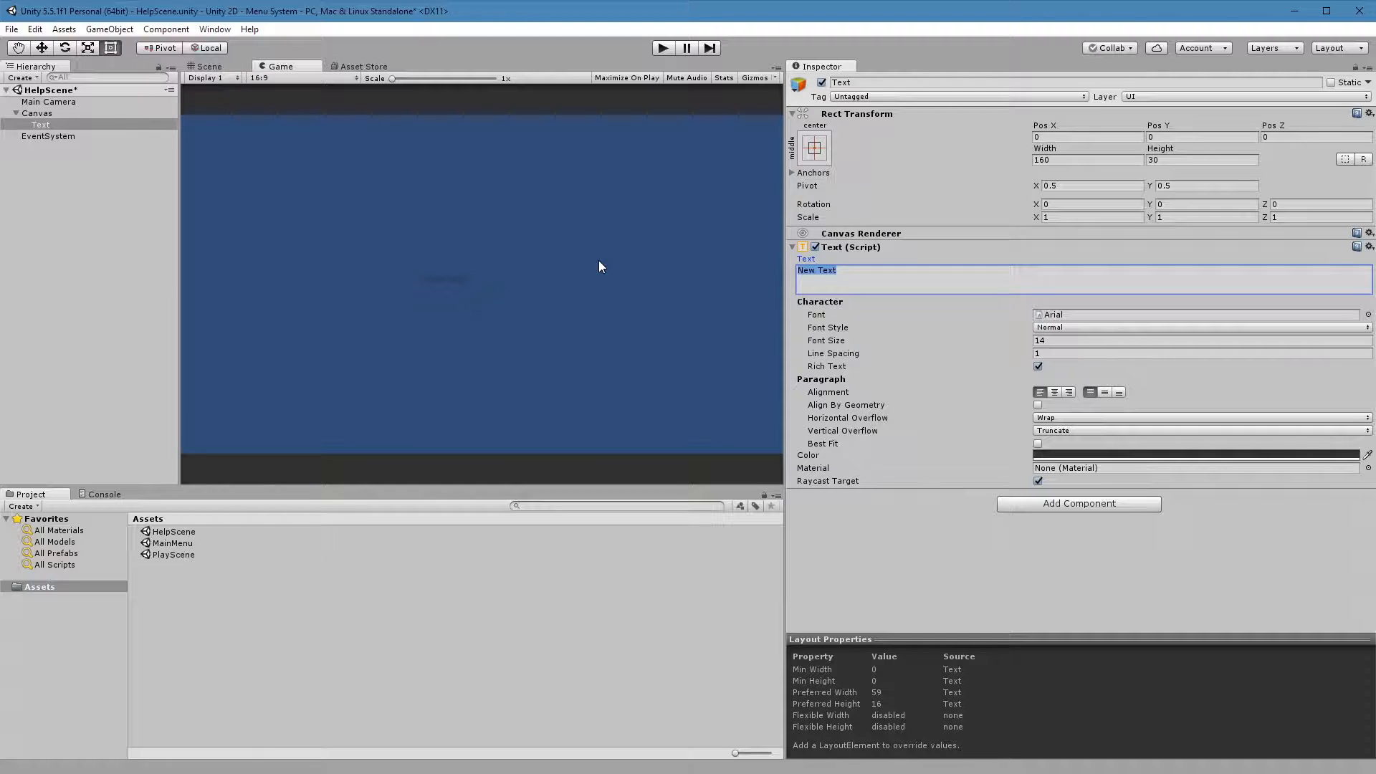
type("HELP ME")
left_click(1052, 340)
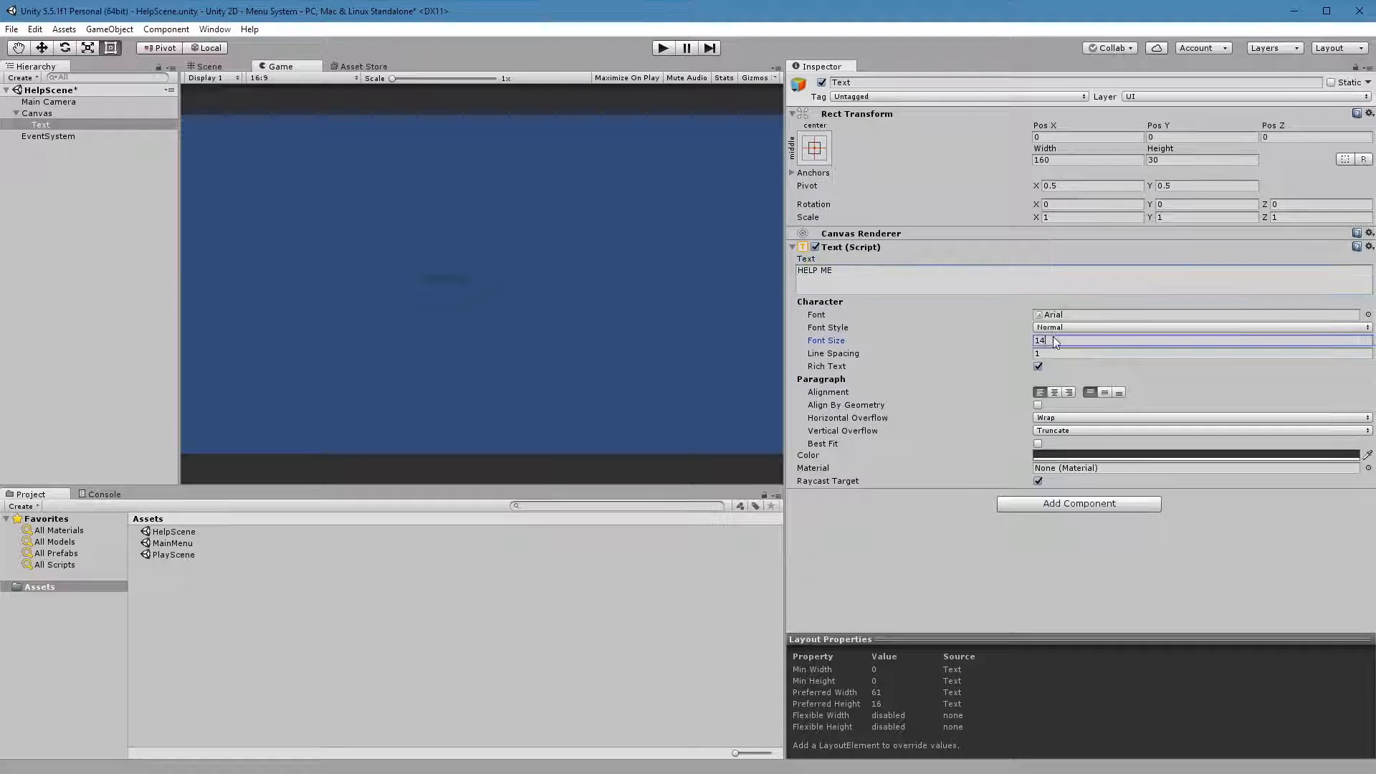
type("32")
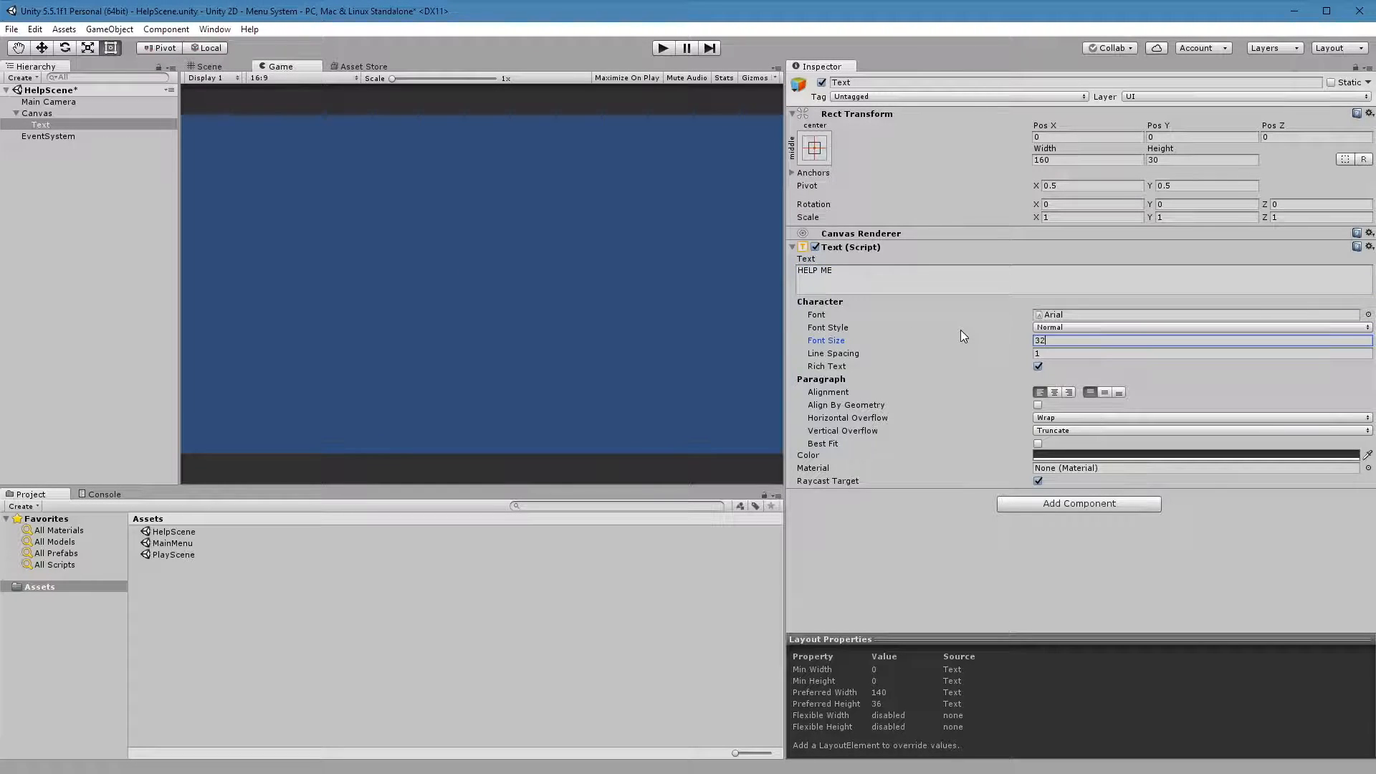
Step: Set the HELP ME text's Rect Transform width to 300 and height to 50
left_click(1068, 160)
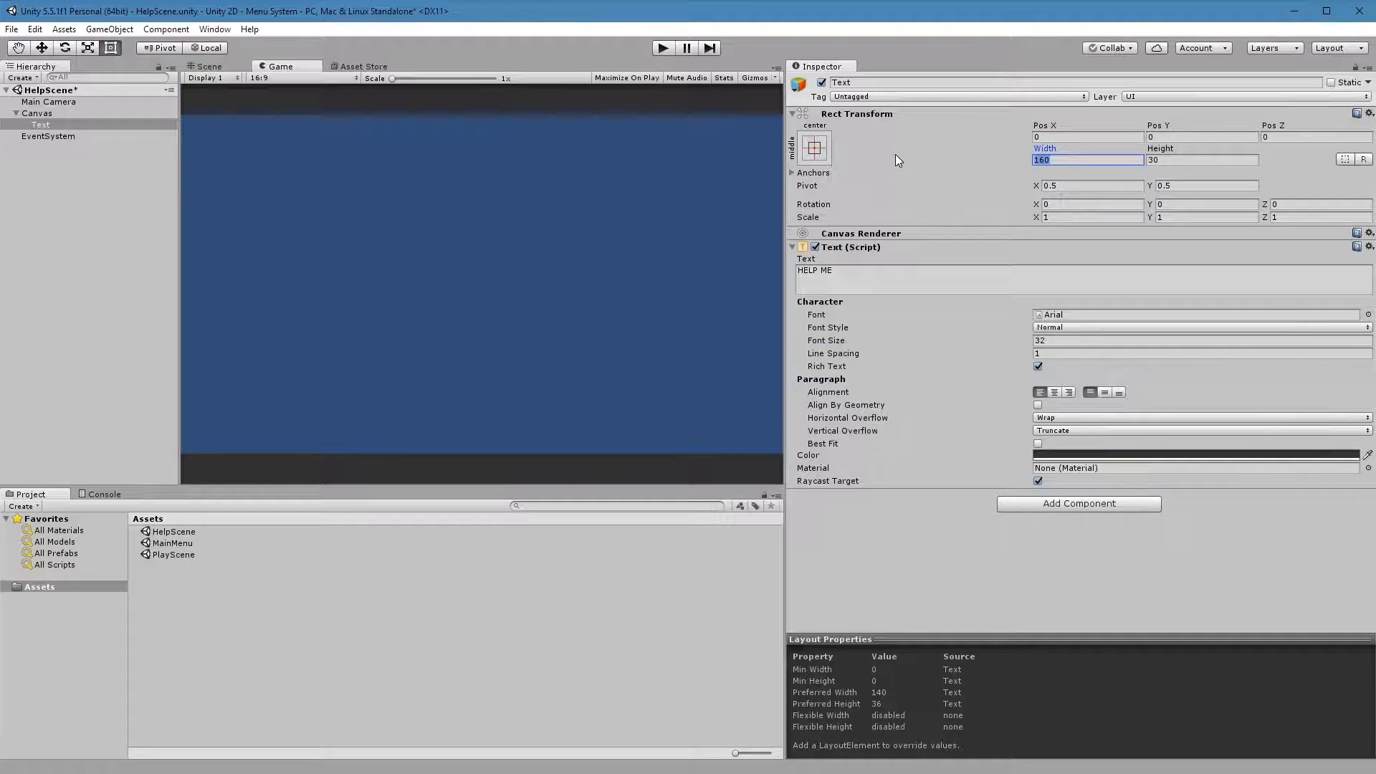
type("300")
key("Tab")
type("50")
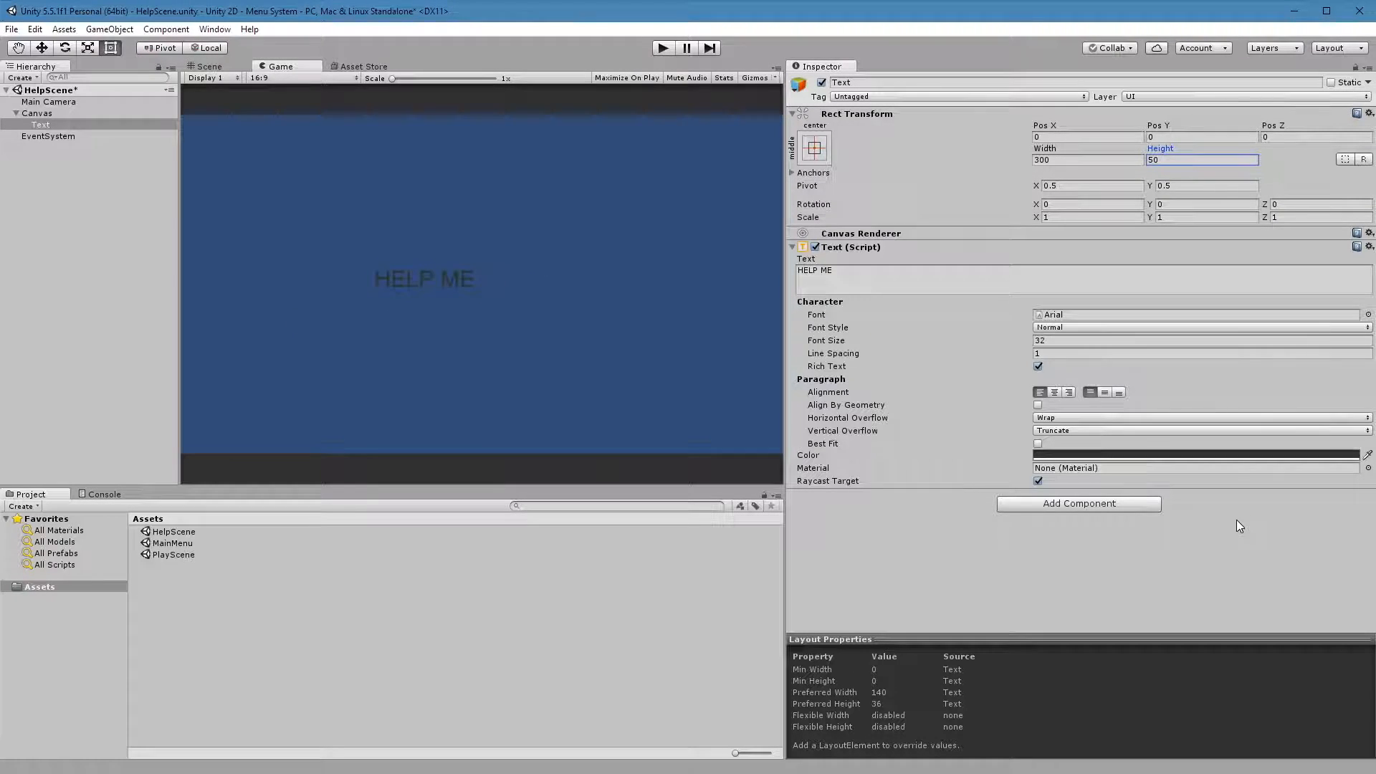
Step: Set the HELP ME text's color to white
left_click(1051, 454)
left_click(488, 256)
left_click_drag(479, 250, 460, 244)
left_click(596, 185)
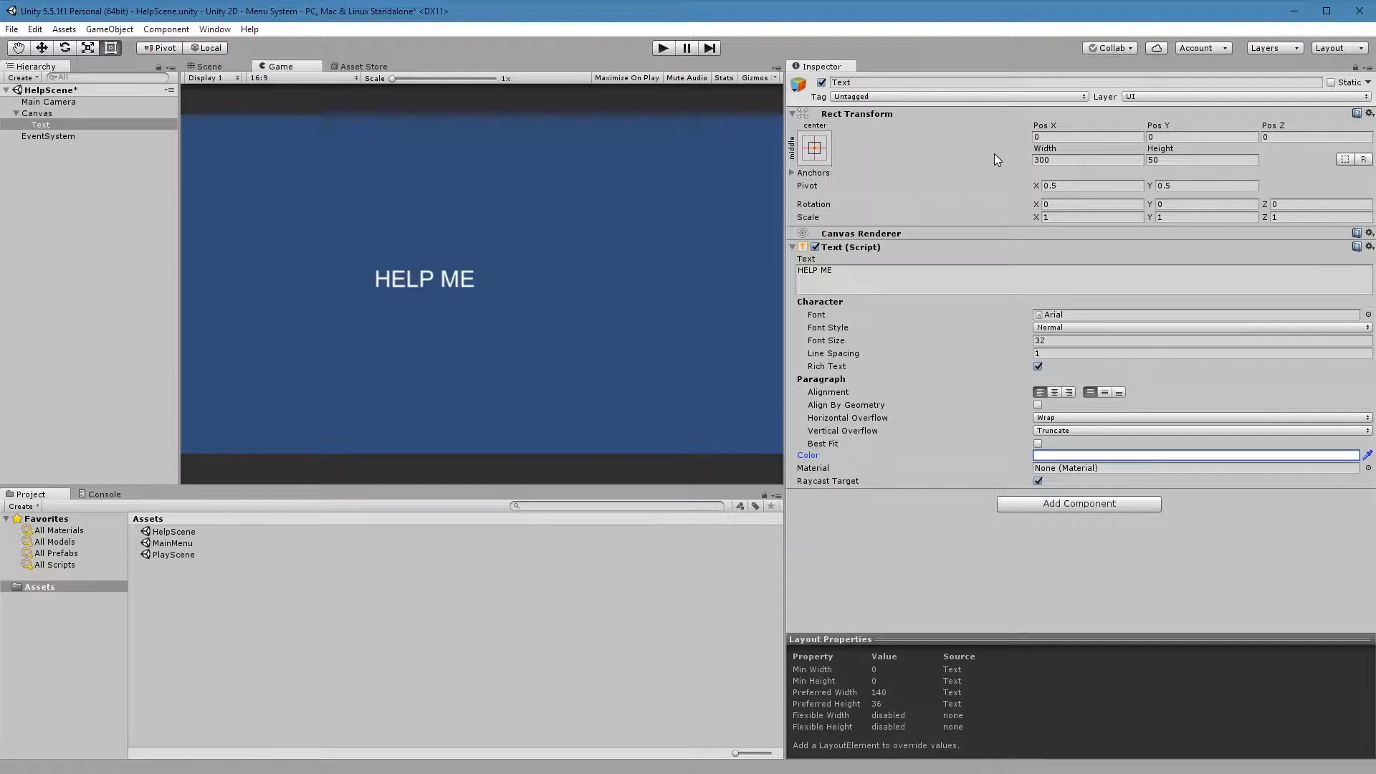
Step: Adjust the HELP ME text's width to about 302 and save HelpScene
left_click_drag(1048, 154, 1093, 168)
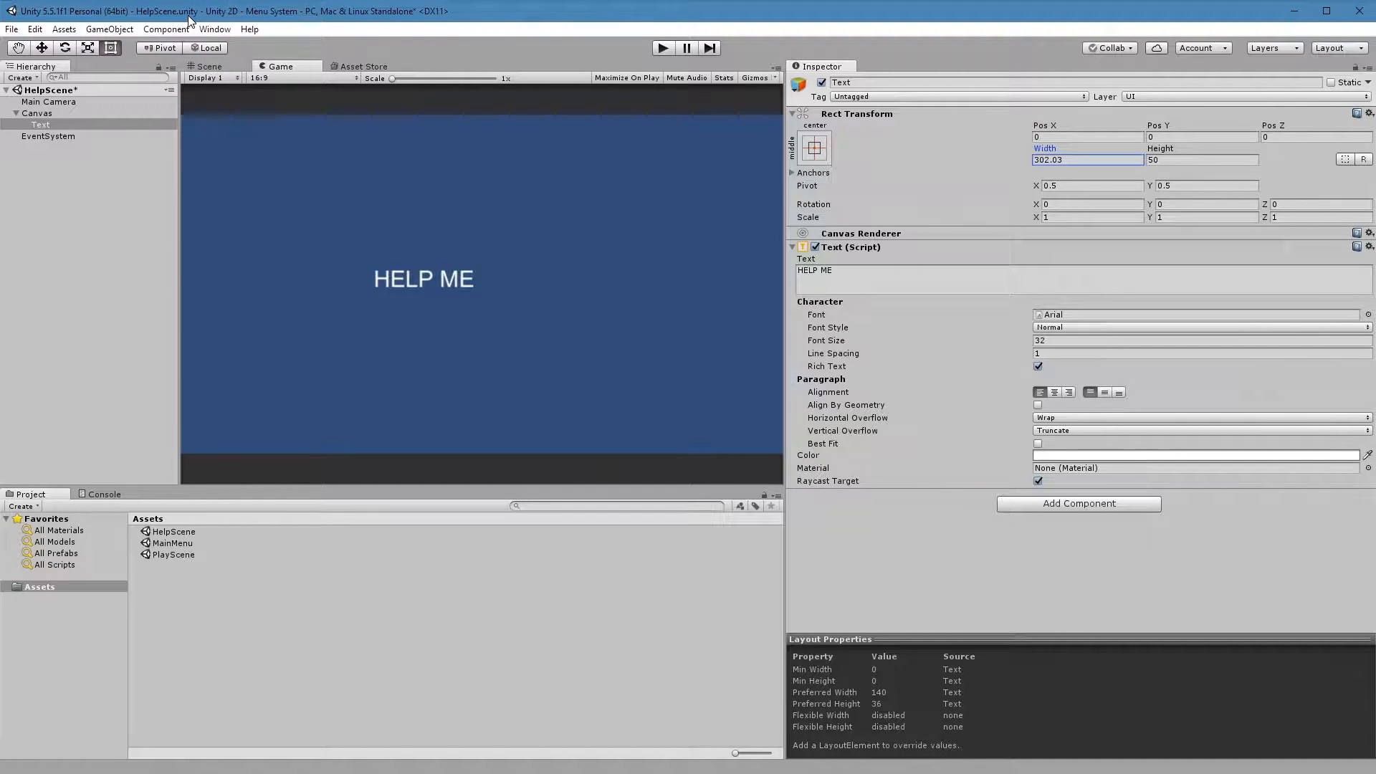
key("ctrl+s")
Step: Open the MainMenu scene and select PlayButton under the Canvas
double_click(185, 549)
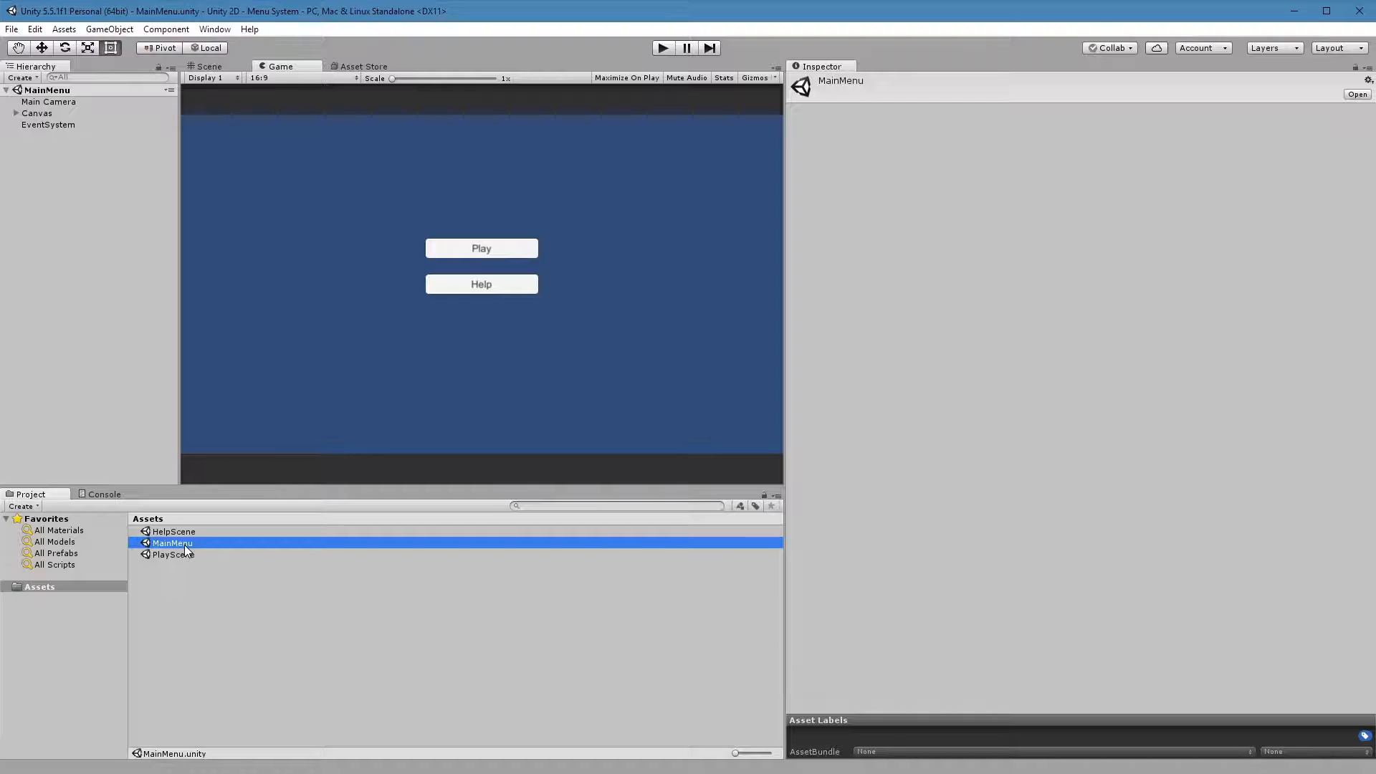
left_click(503, 246)
left_click(16, 113)
left_click(56, 125)
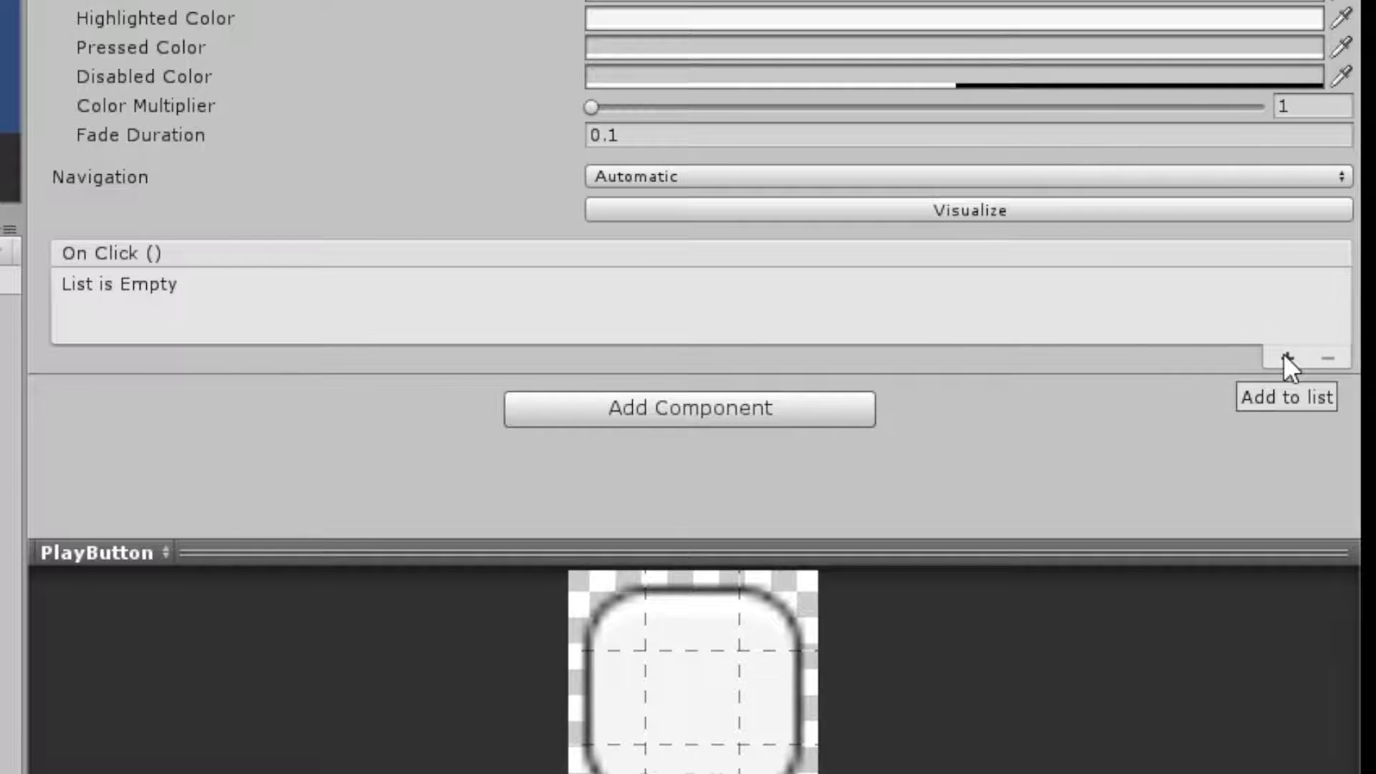
Step: Add an On Click event entry to PlayButton with Editor And Runtime as its call mode, and select its empty object field
left_click(1287, 358)
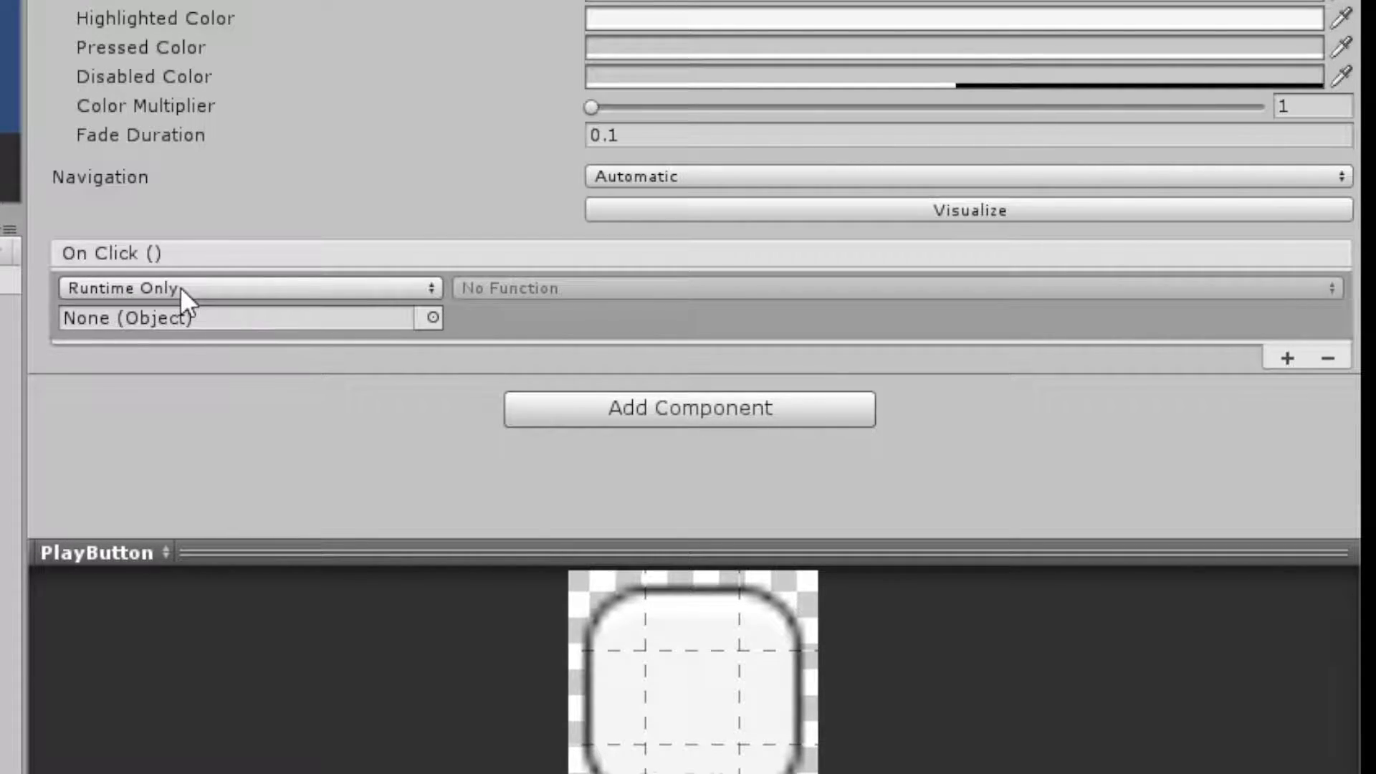
left_click(423, 288)
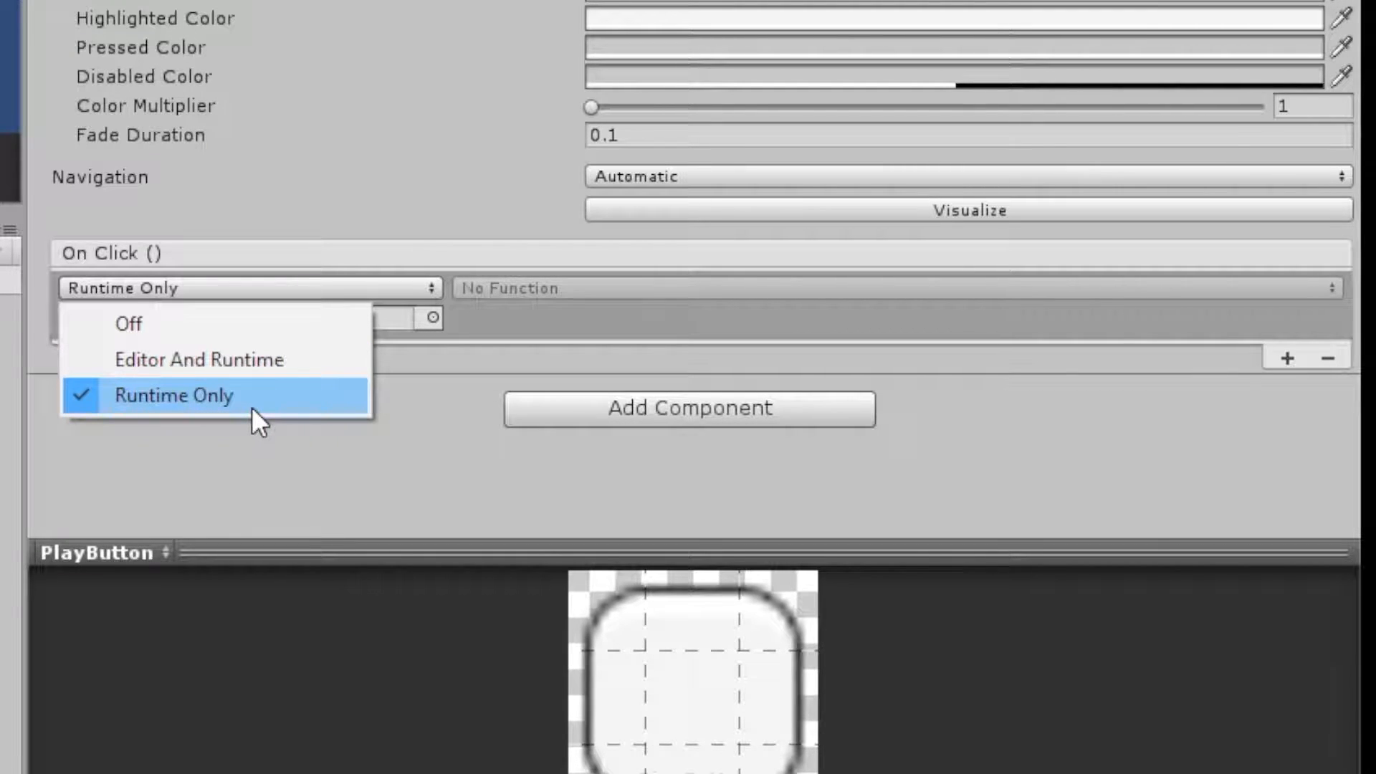
left_click(261, 358)
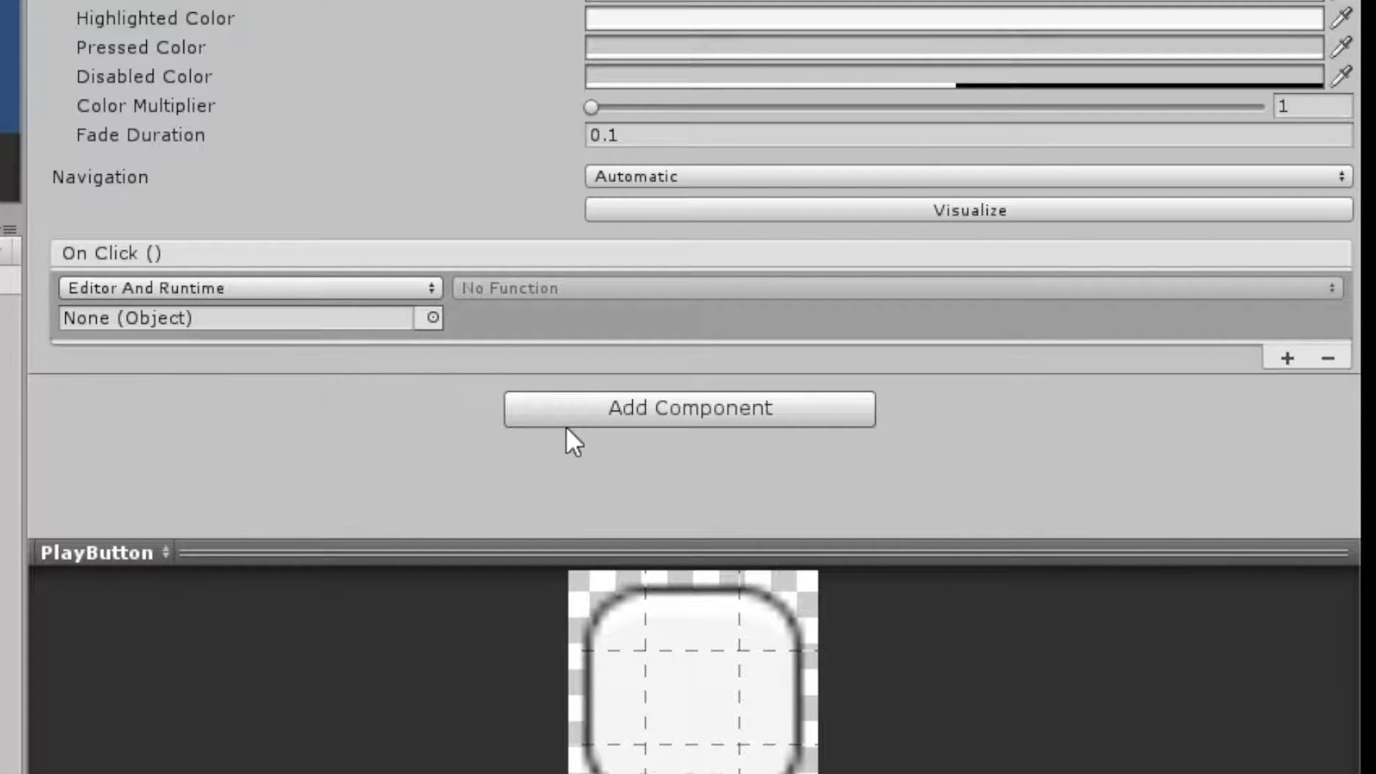
left_click(170, 317)
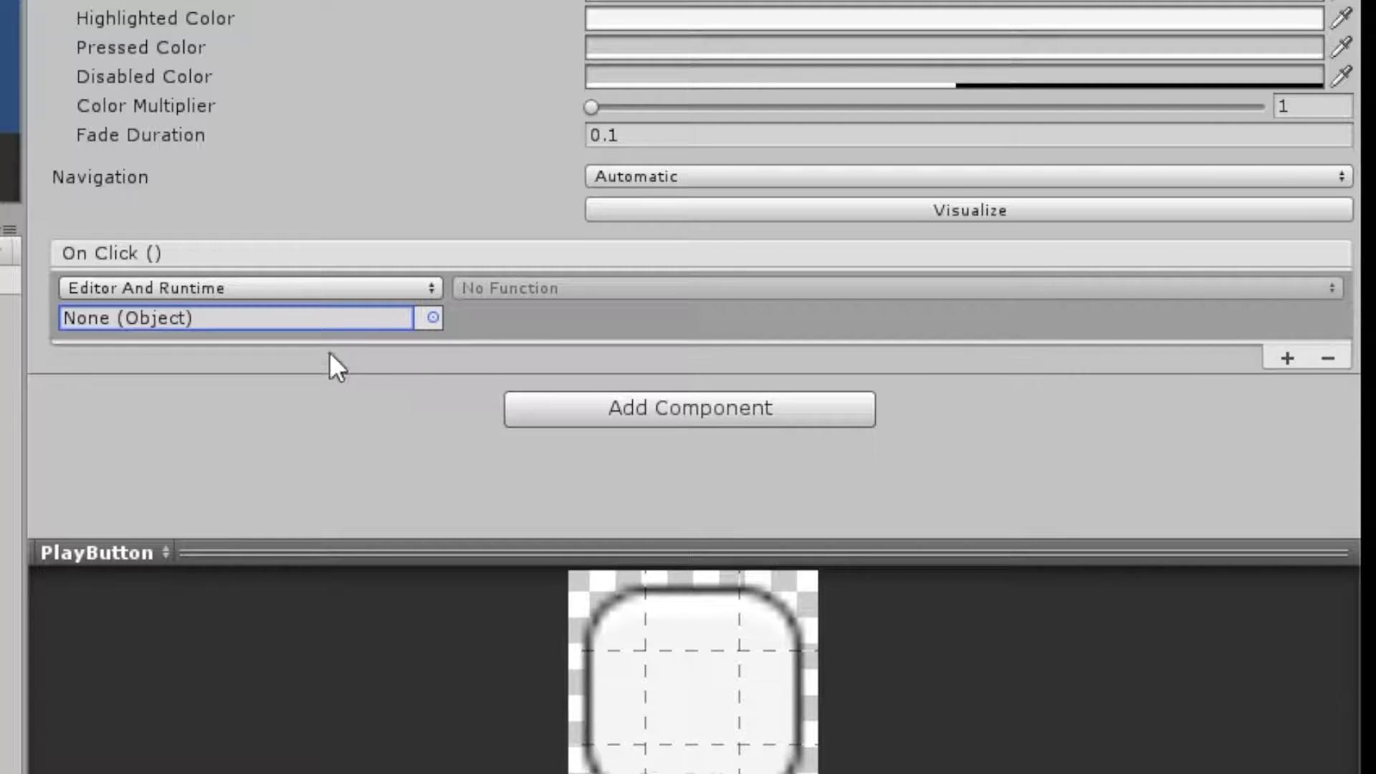
left_click(230, 334)
left_click(238, 326)
left_click(634, 286)
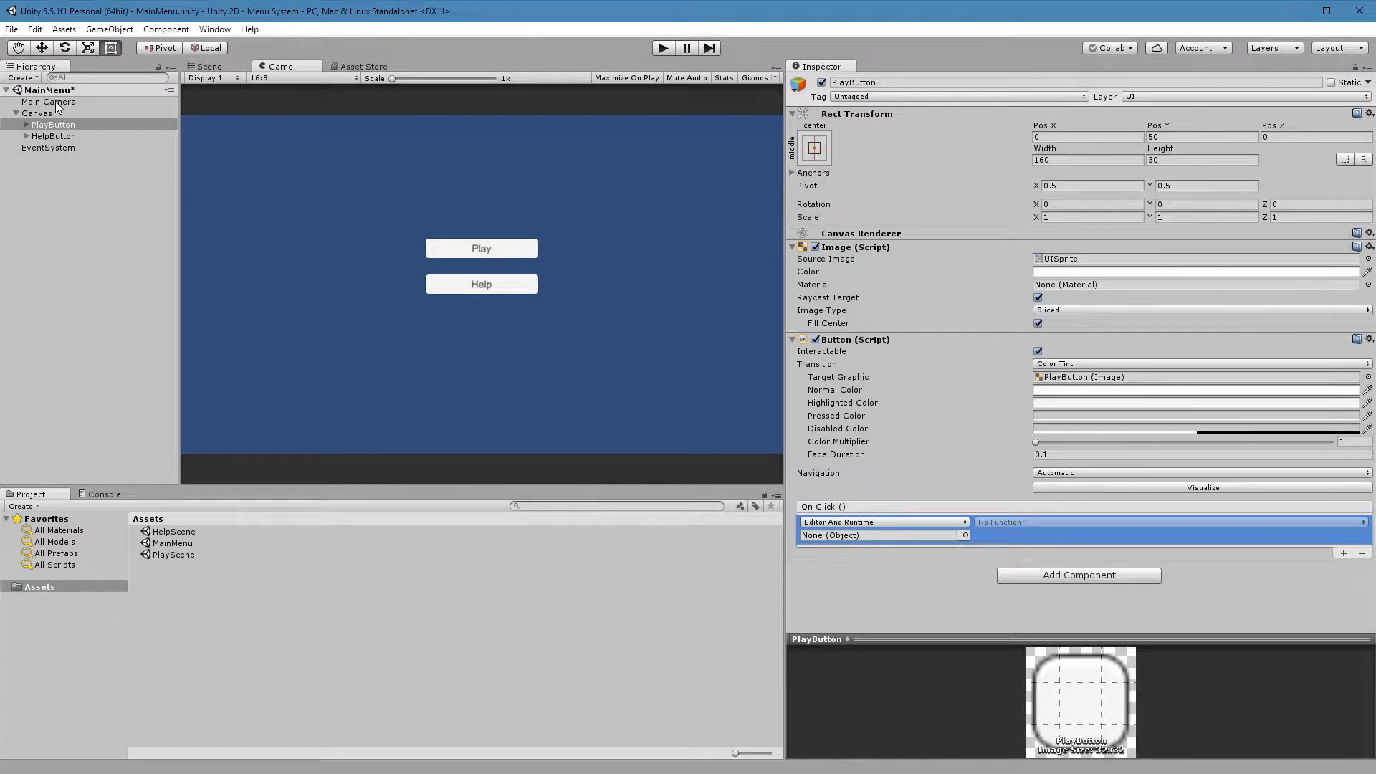
Step: Create an empty game object in the MainMenu scene
left_click(50, 101)
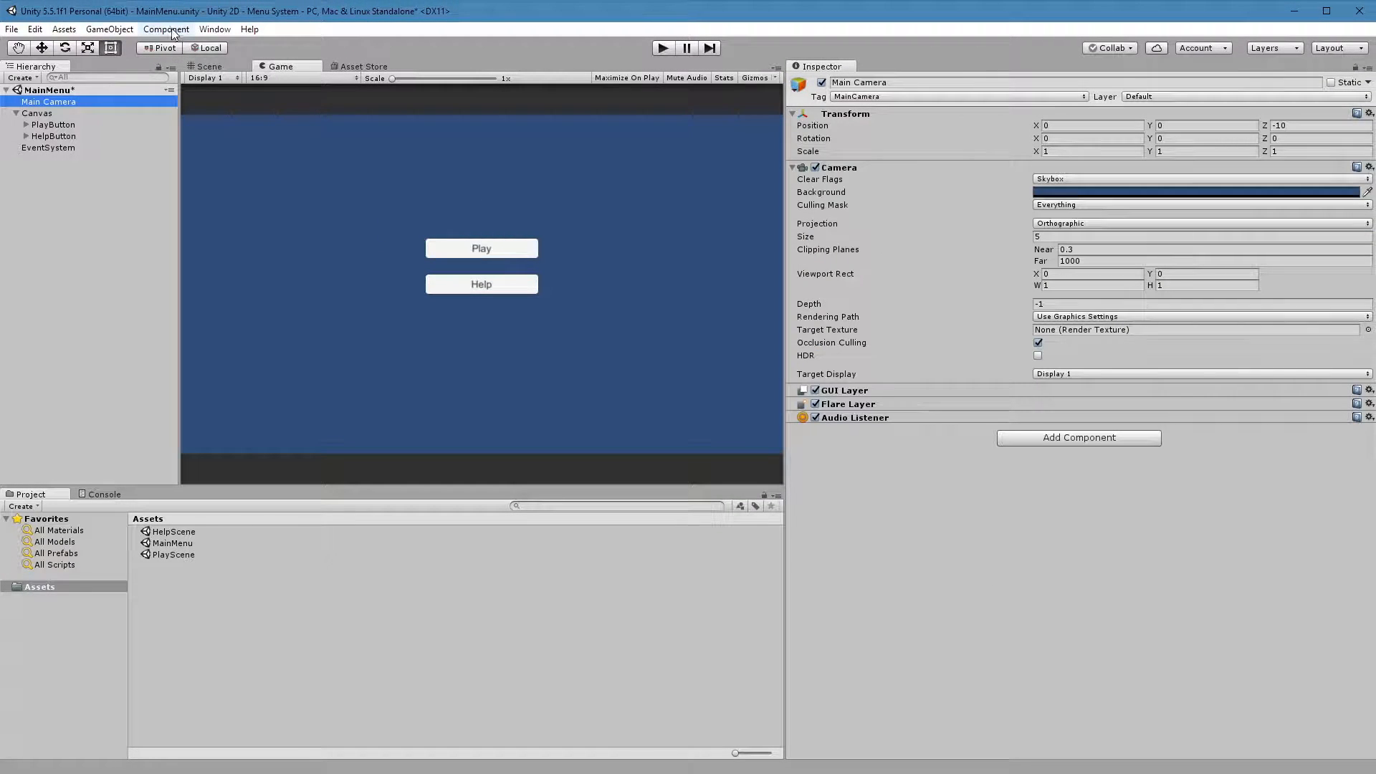
left_click(121, 31)
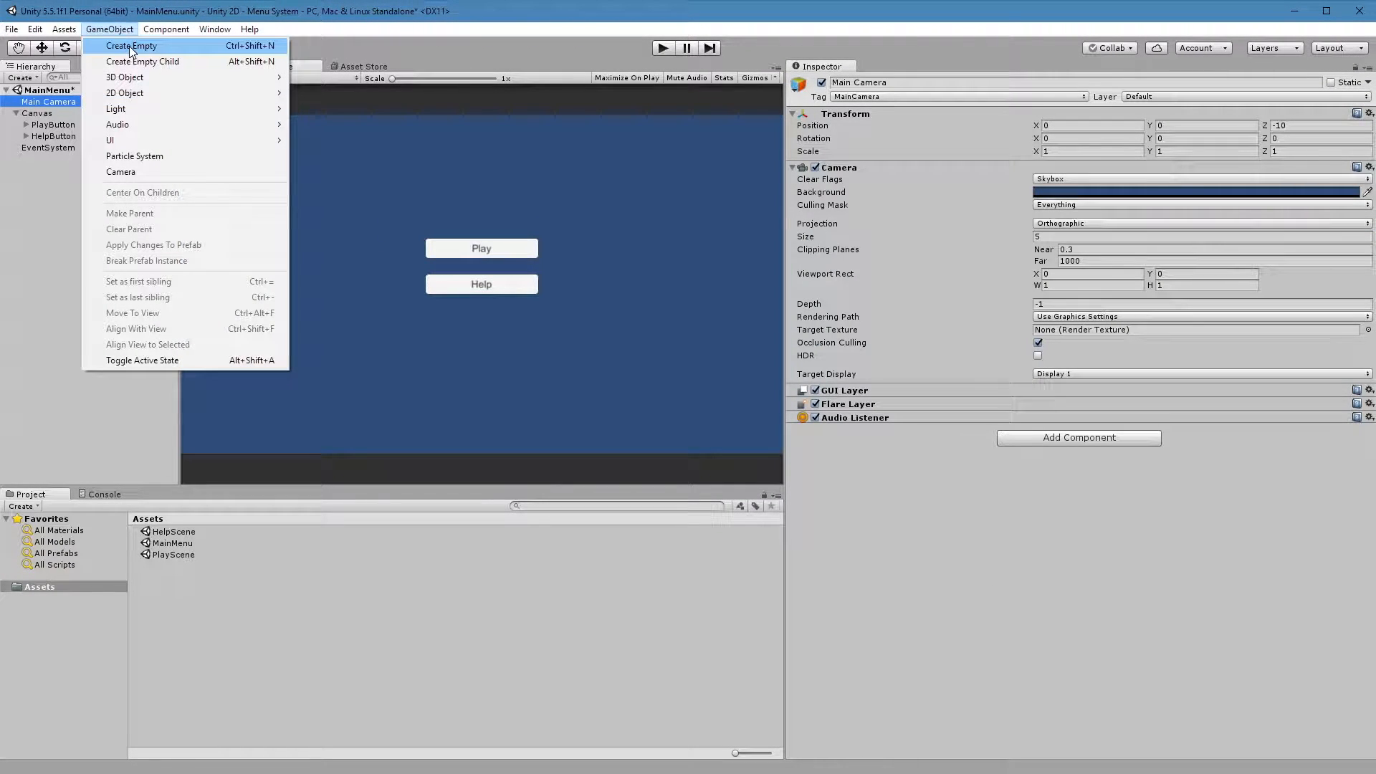
left_click(129, 46)
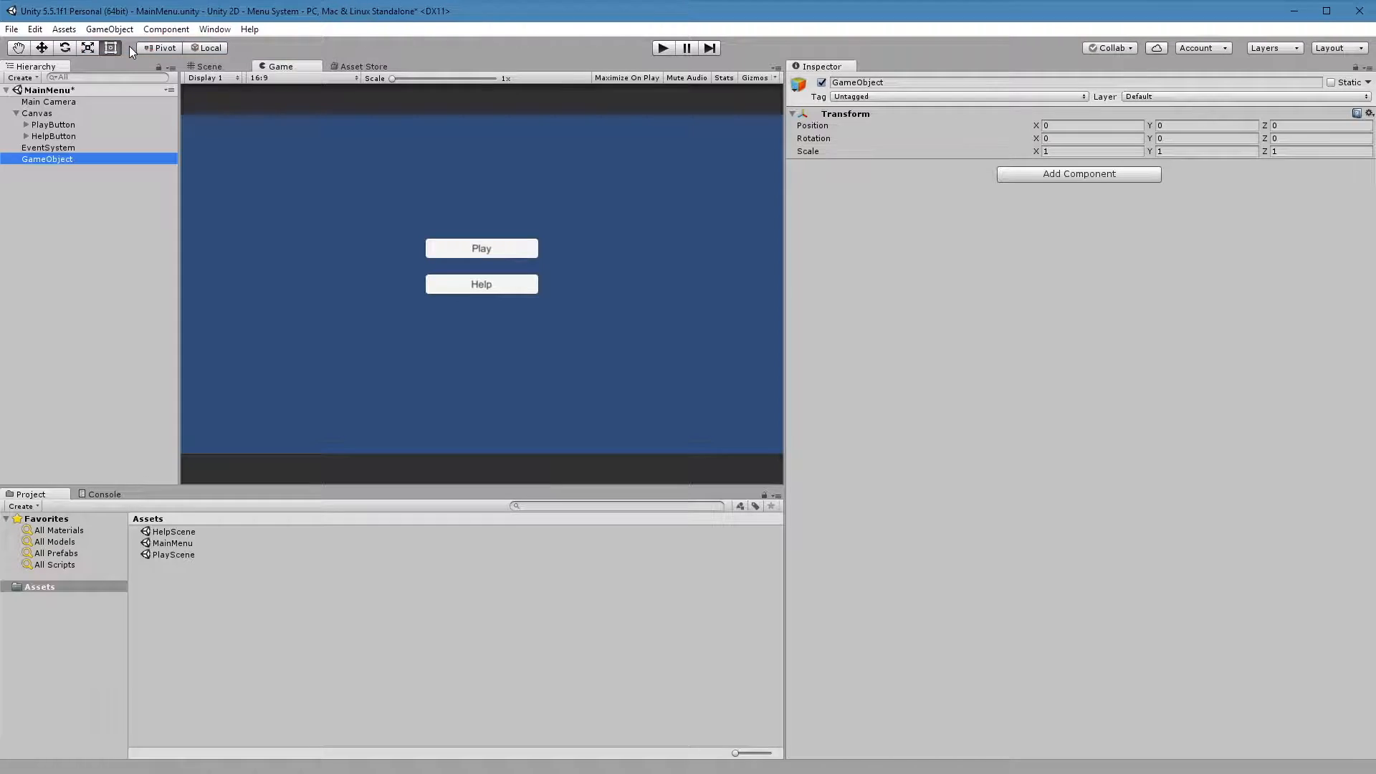
Step: Try to rename the new empty game object SceneManager
left_click(909, 80)
type("Sc")
type("ager")
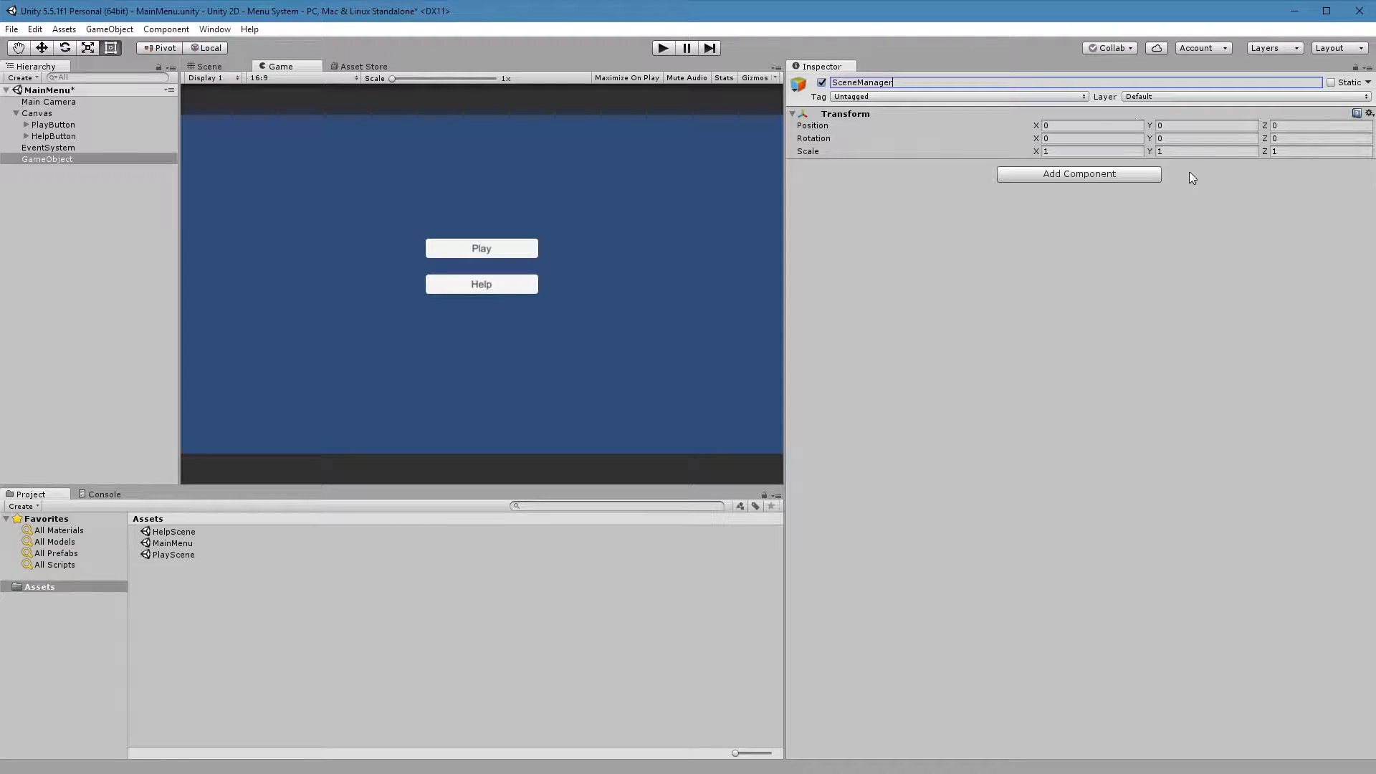
Step: Add a new C# script component named SceneManager to the empty game object
left_click(1095, 172)
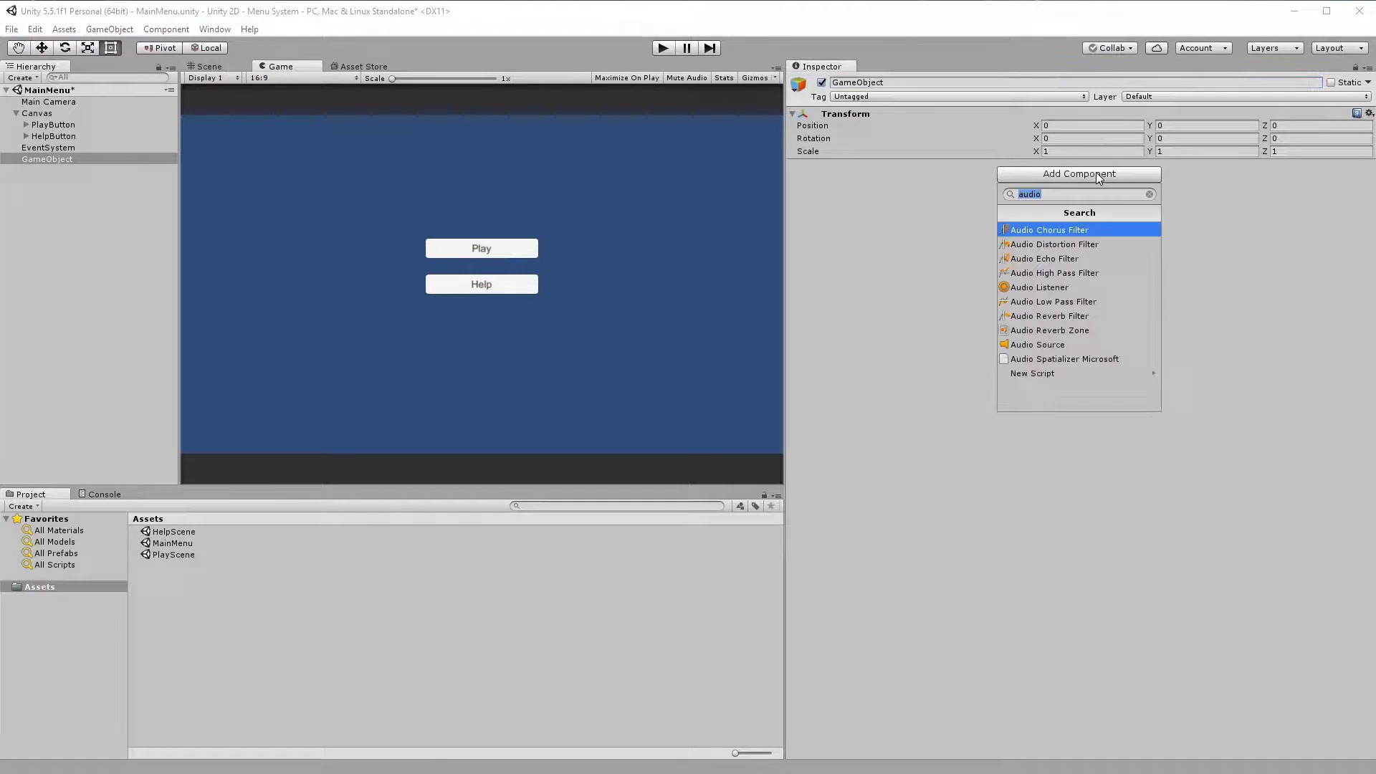
left_click(1035, 373)
type("SceneManager")
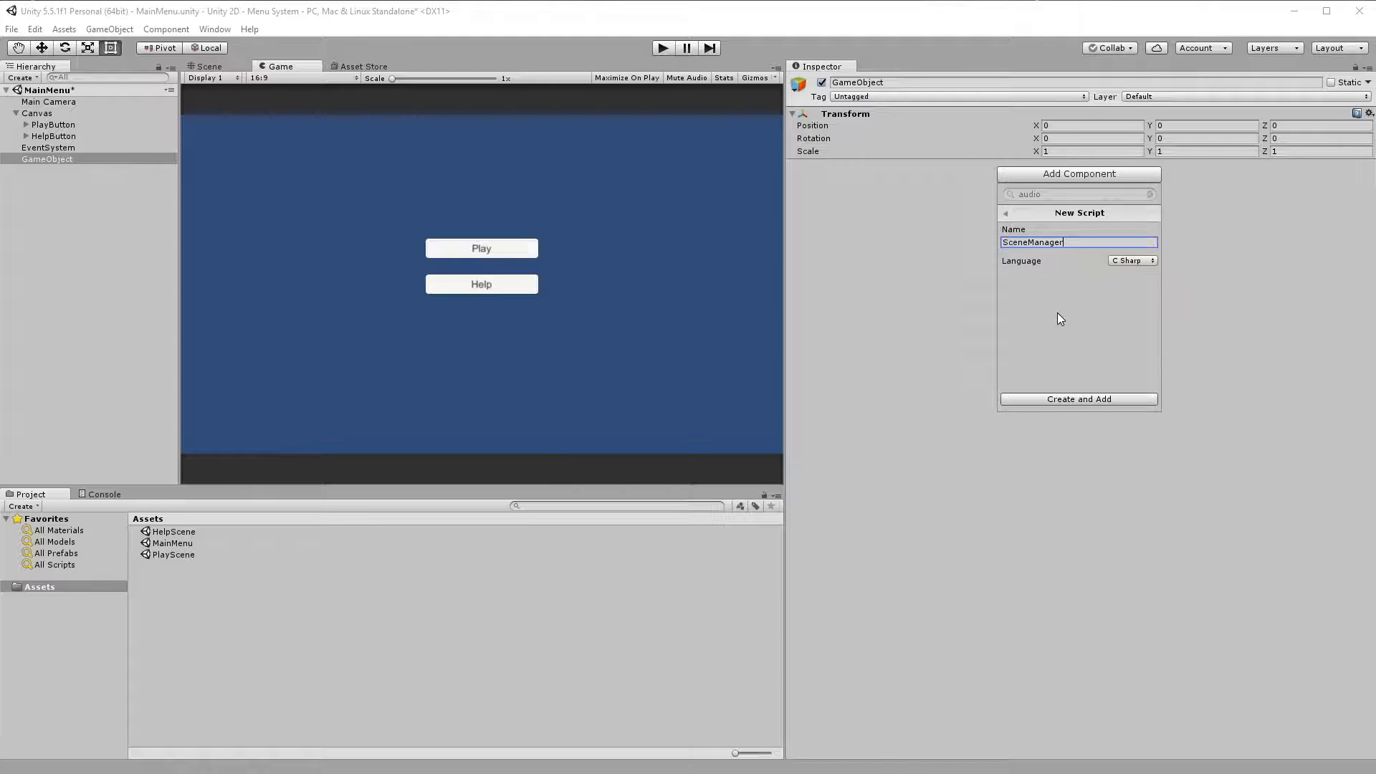
key("Return")
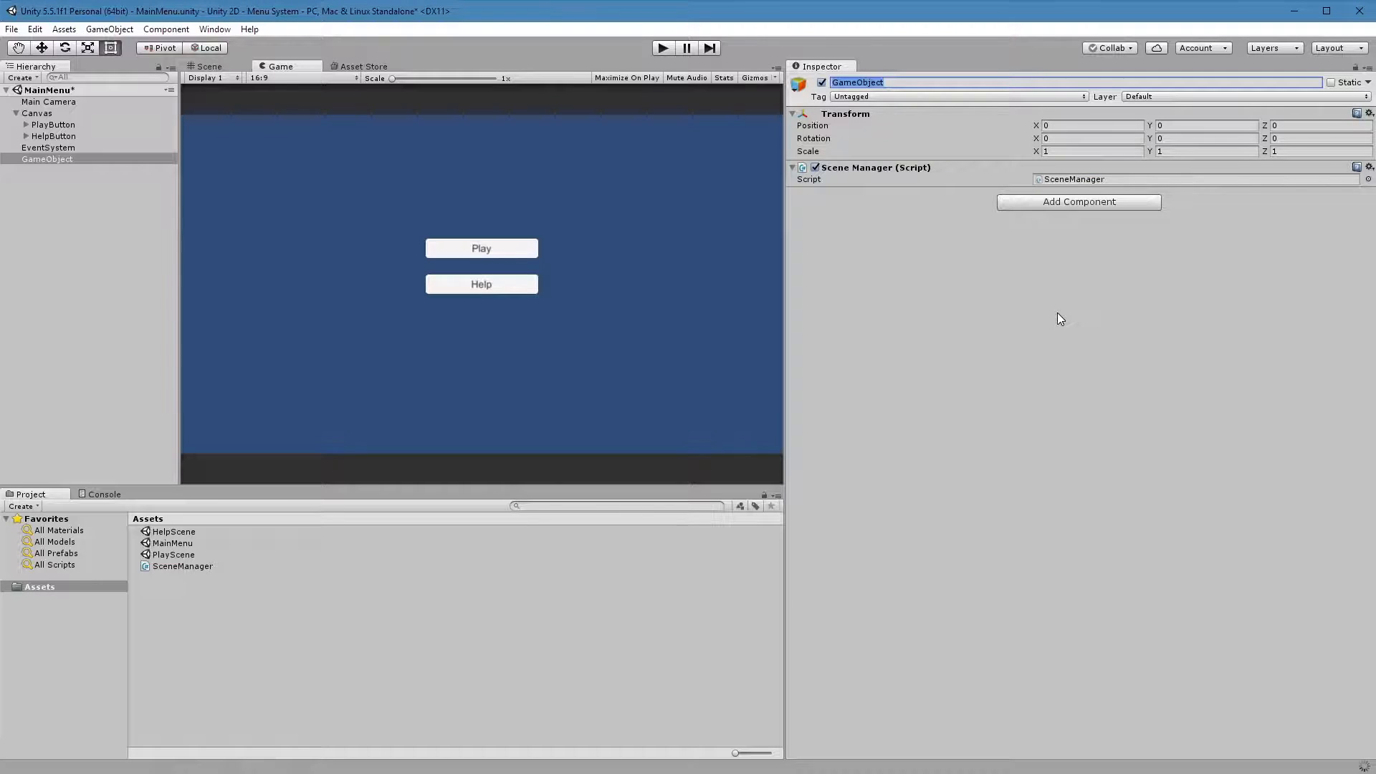
Step: Open the SceneManager script in Visual Studio and delete its Start and Update methods with their comments
left_click(204, 568)
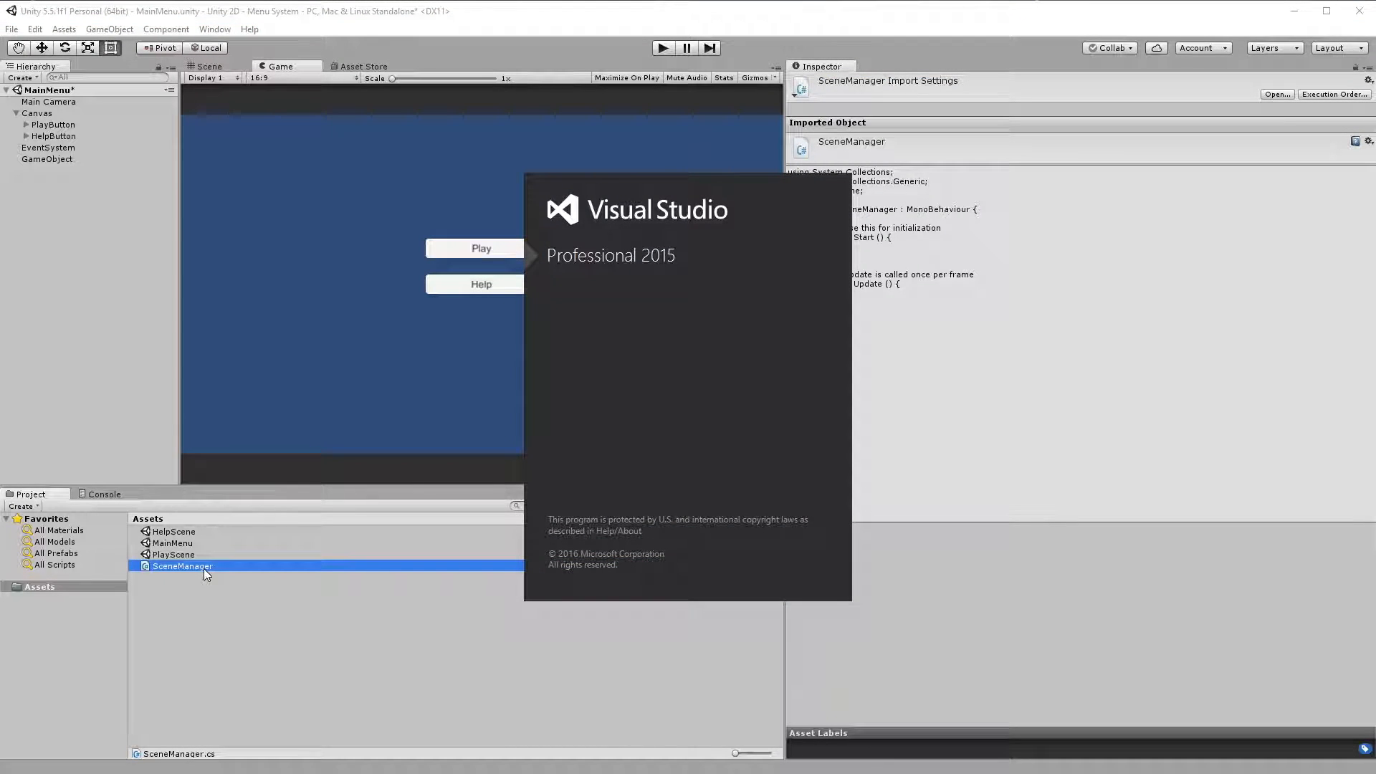
left_click_drag(155, 373, 132, 227)
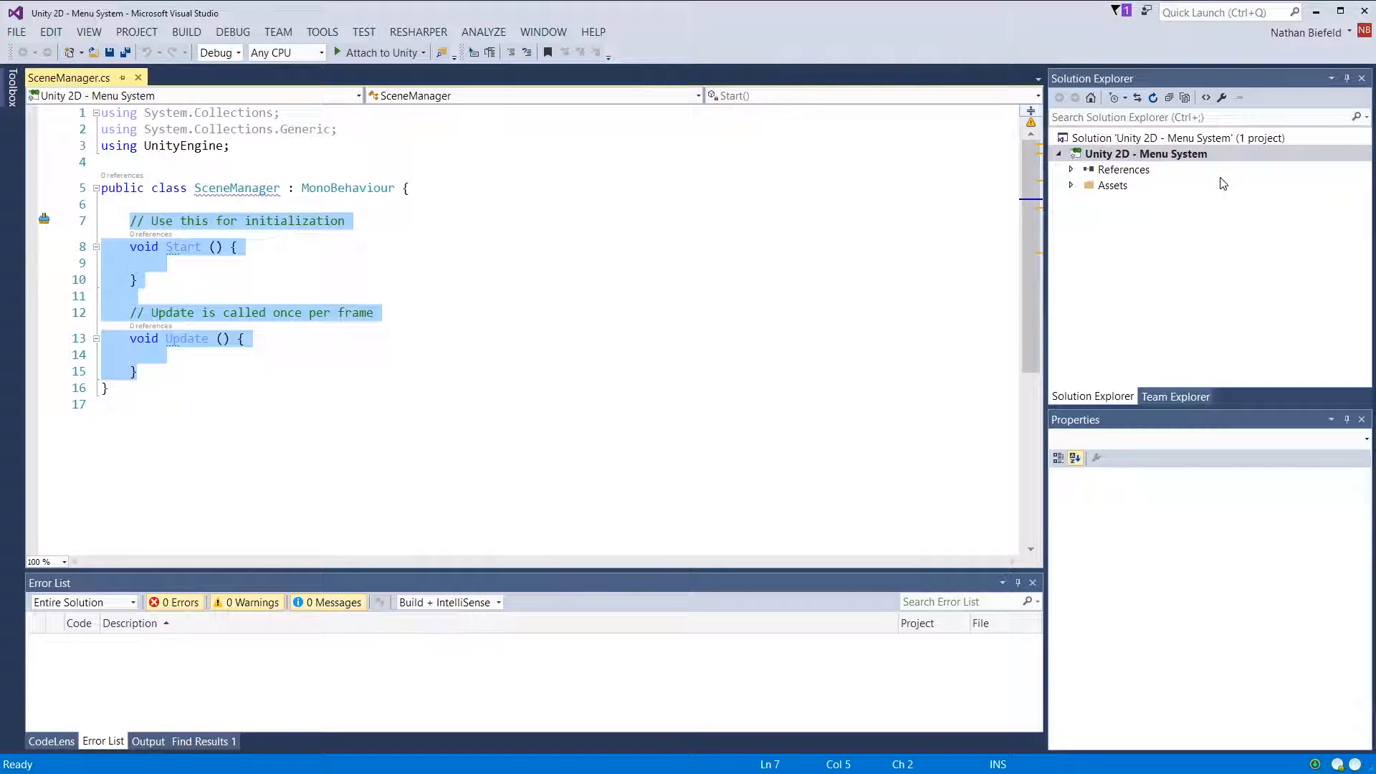
key("Delete")
key("BackSpace")
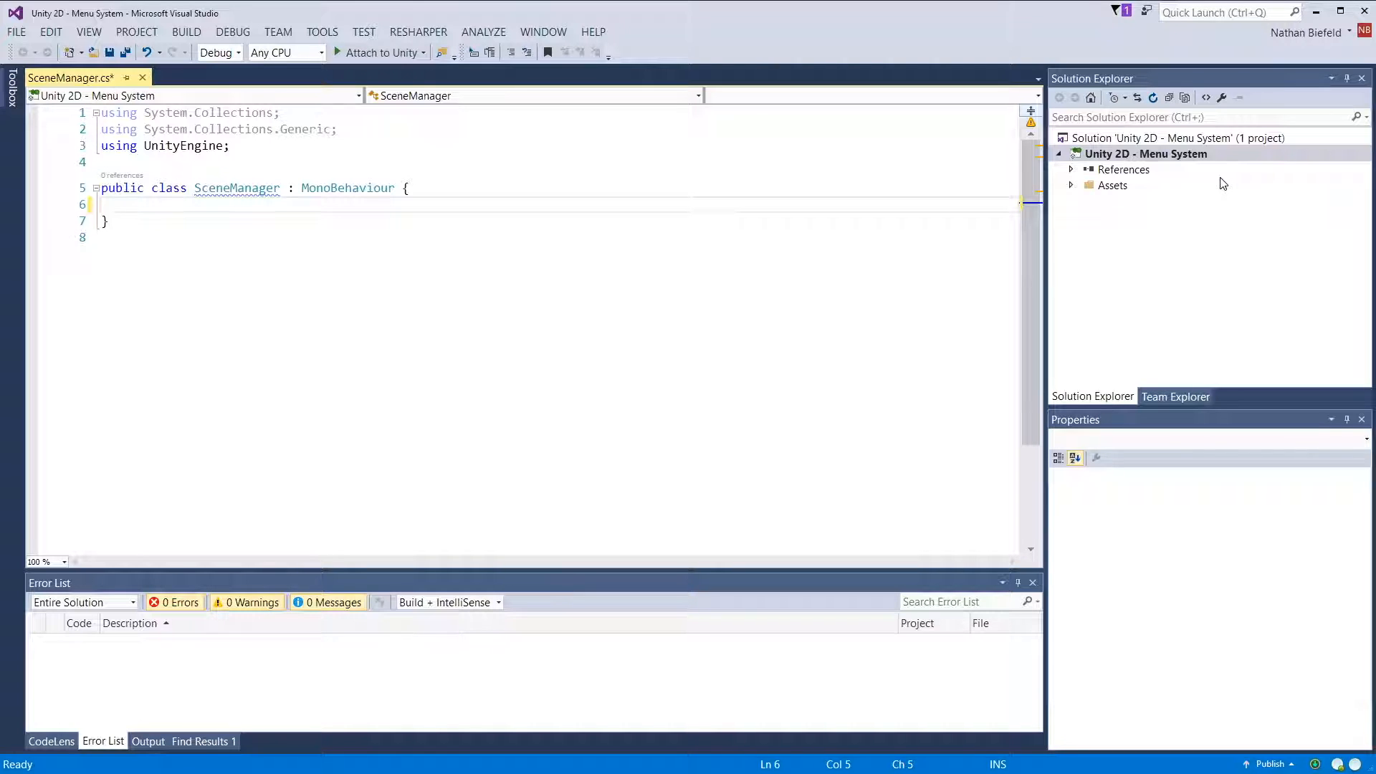
Step: Declare a public void LoadScene(string name) method with an empty body in the SceneManager class and save the script
type("public")
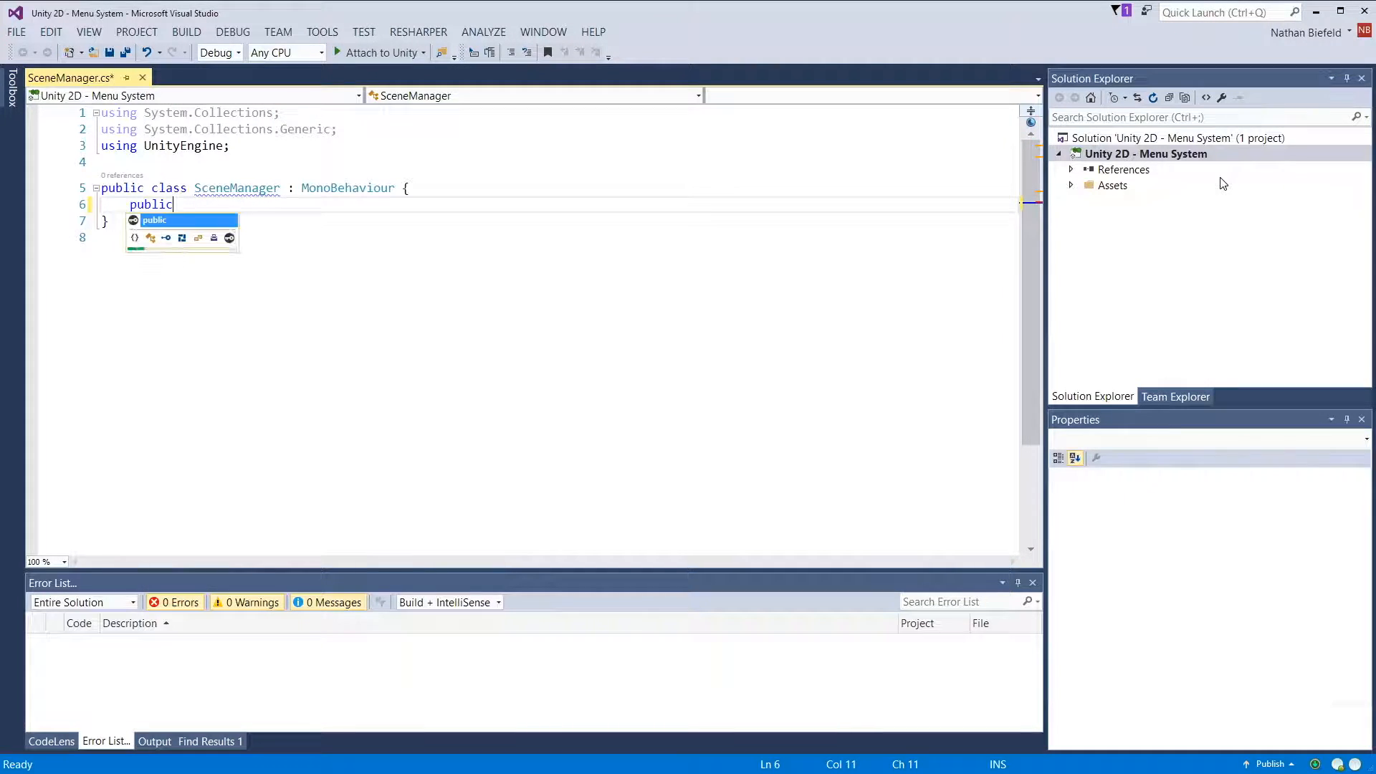
type(" vo")
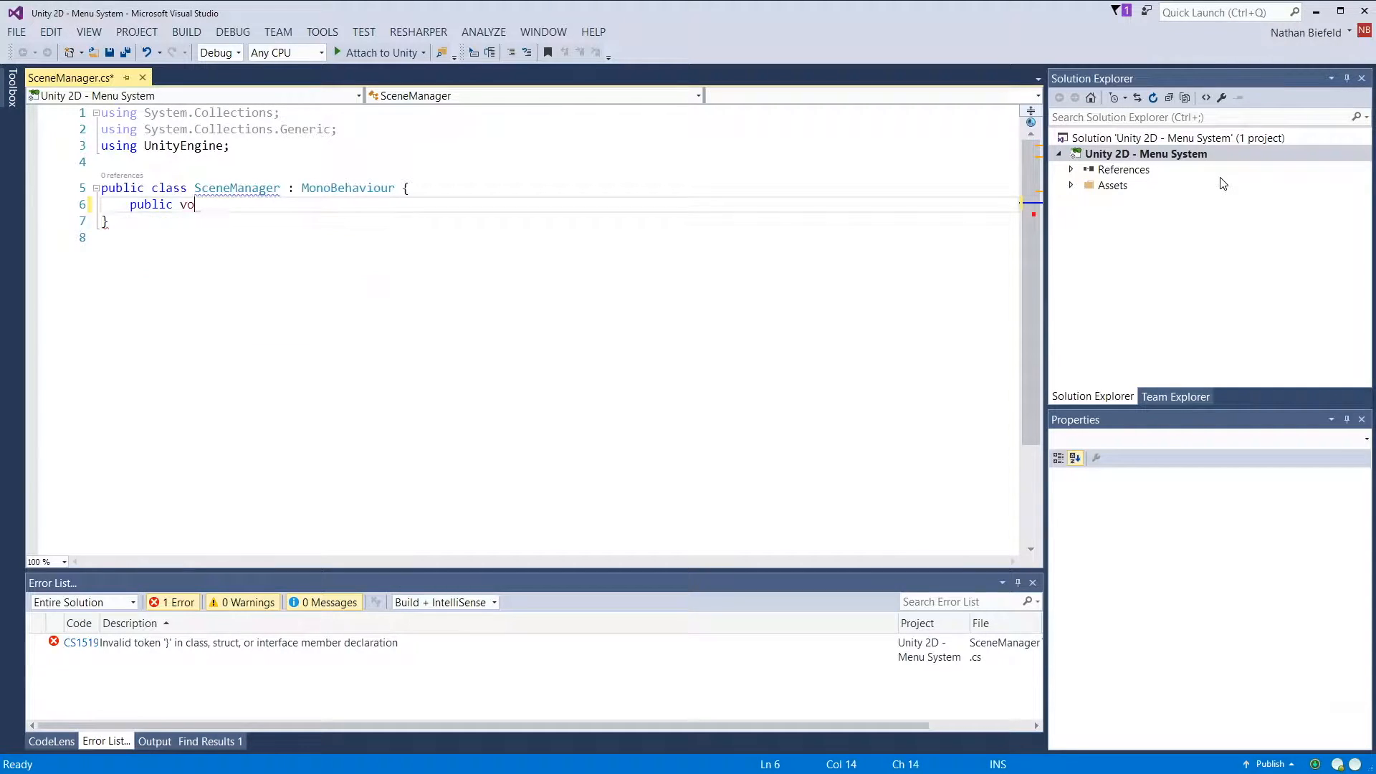
type("id Load")
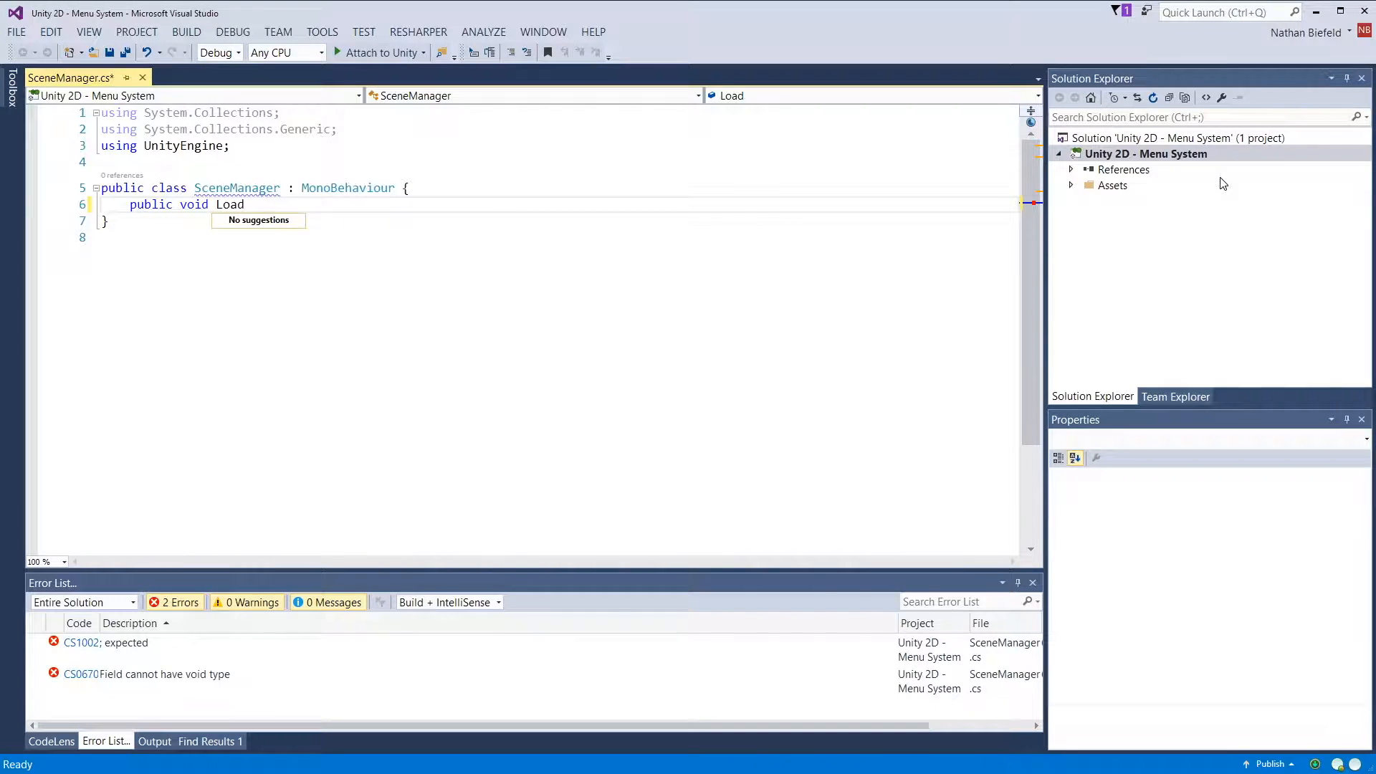
type("Scene")
type("(st")
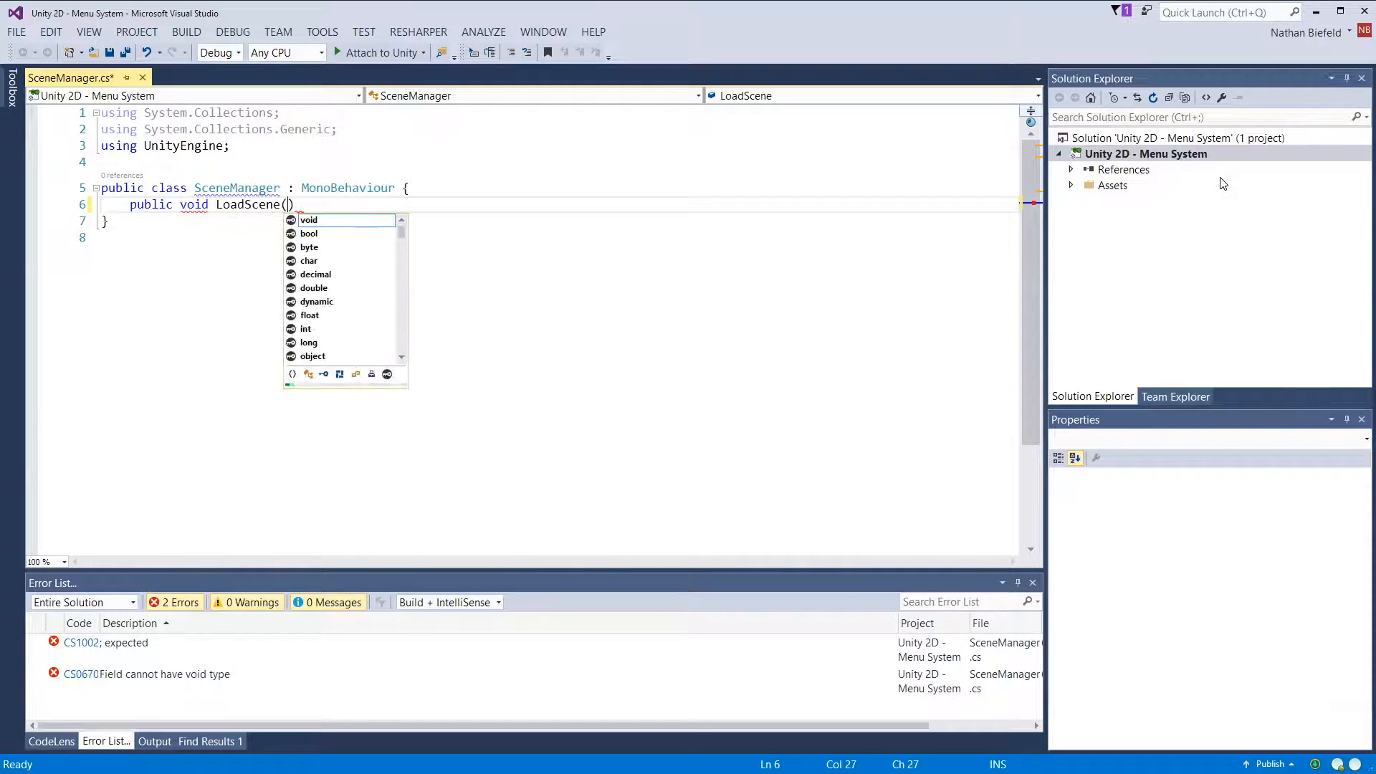
type("ring name")
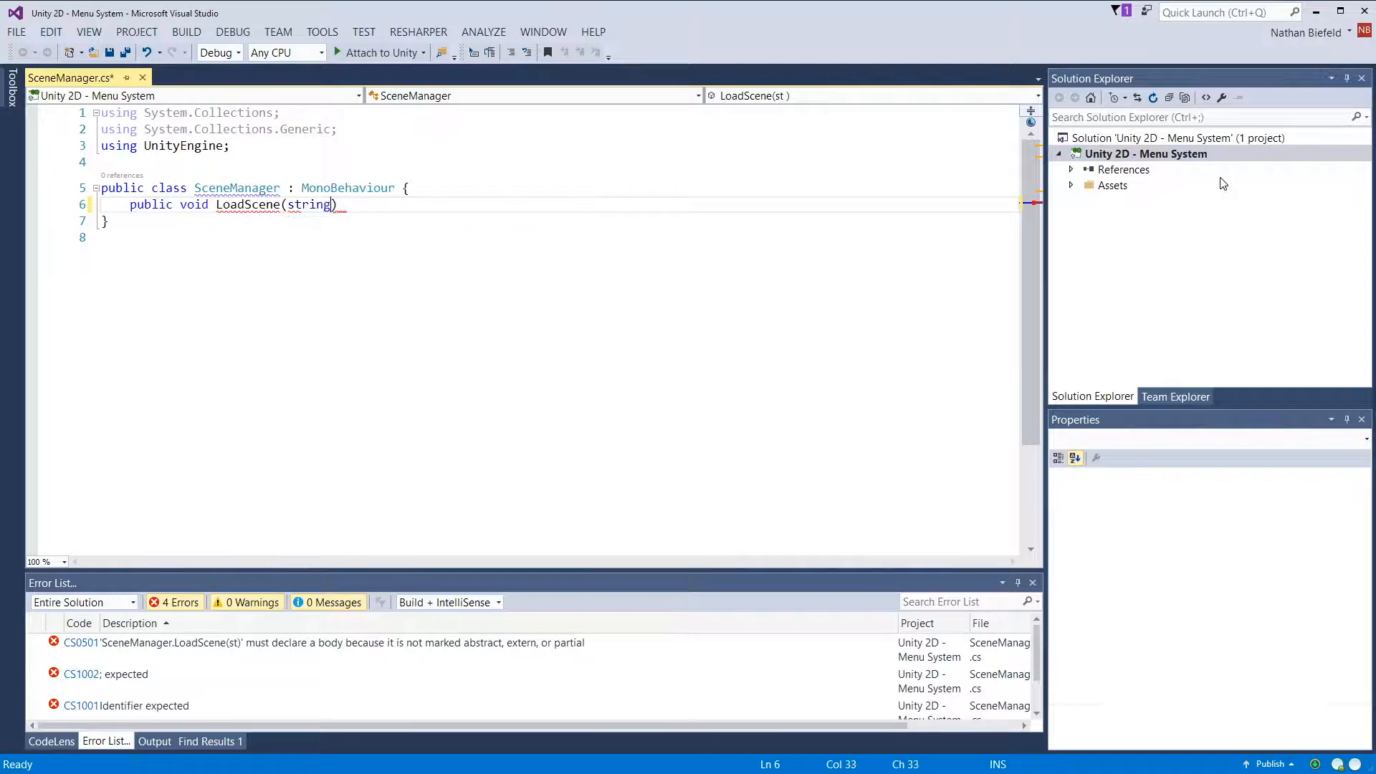
key("Return")
type("{")
key("Return")
key("ctrl+s")
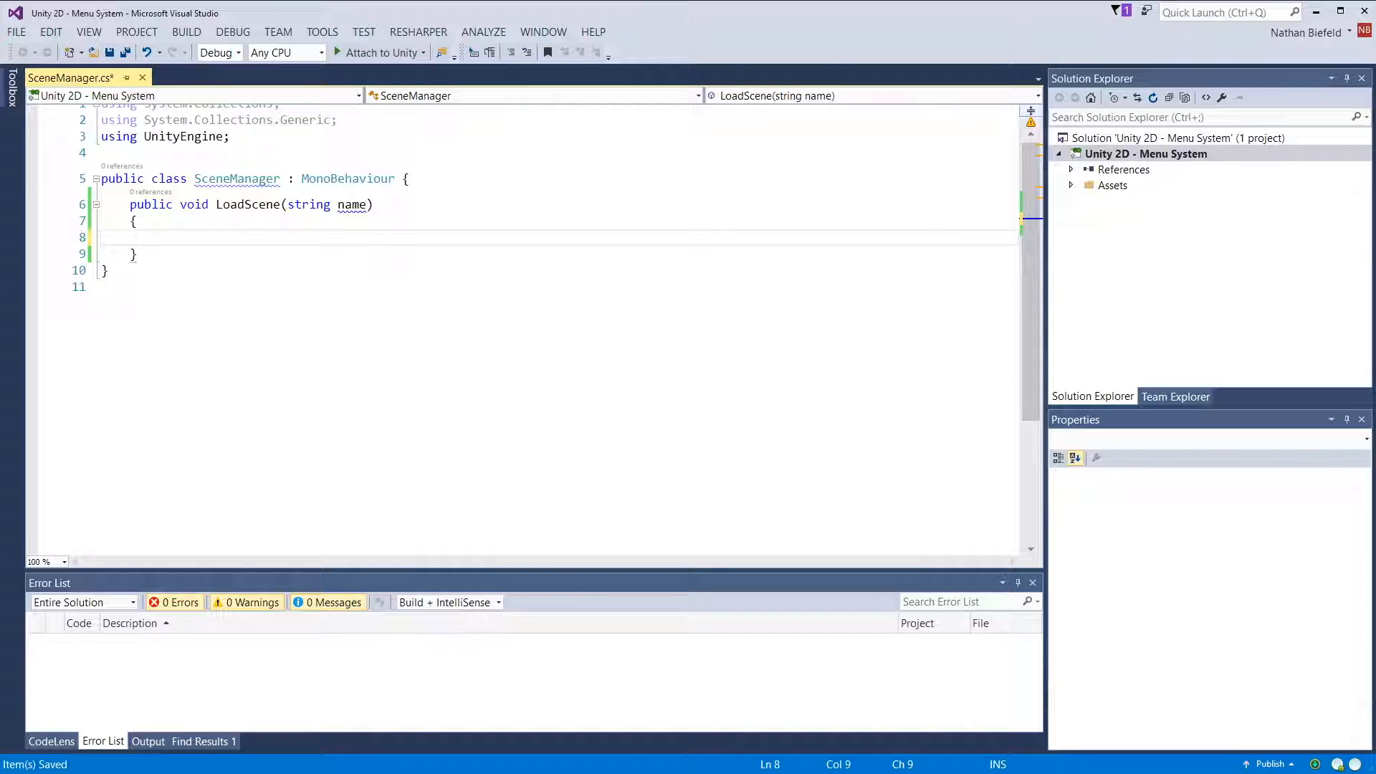
Step: Write a call to UnityEngine.SceneManagement.SceneManager.LoadScene inside the LoadScene method body
mouse_move(211, 178)
type("Unit")
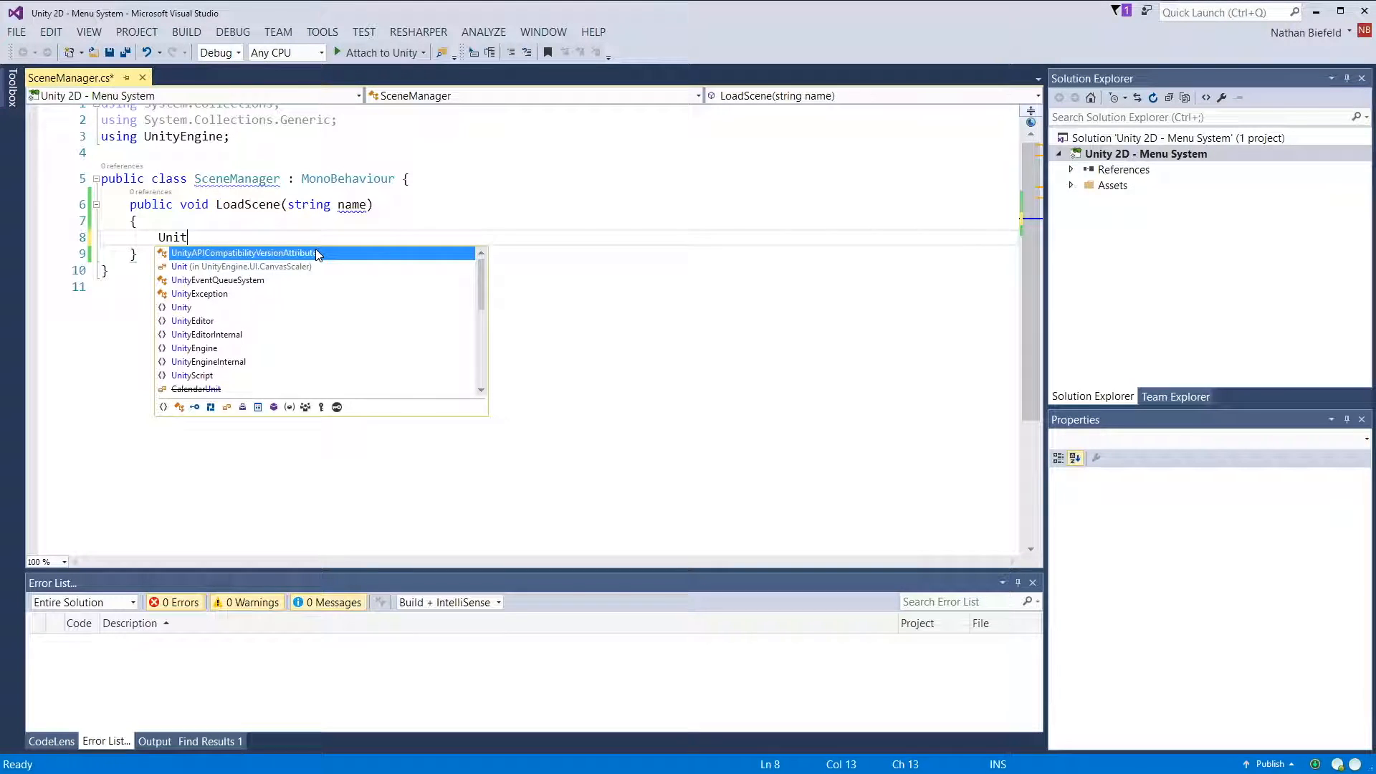
type("yEngine.Scn")
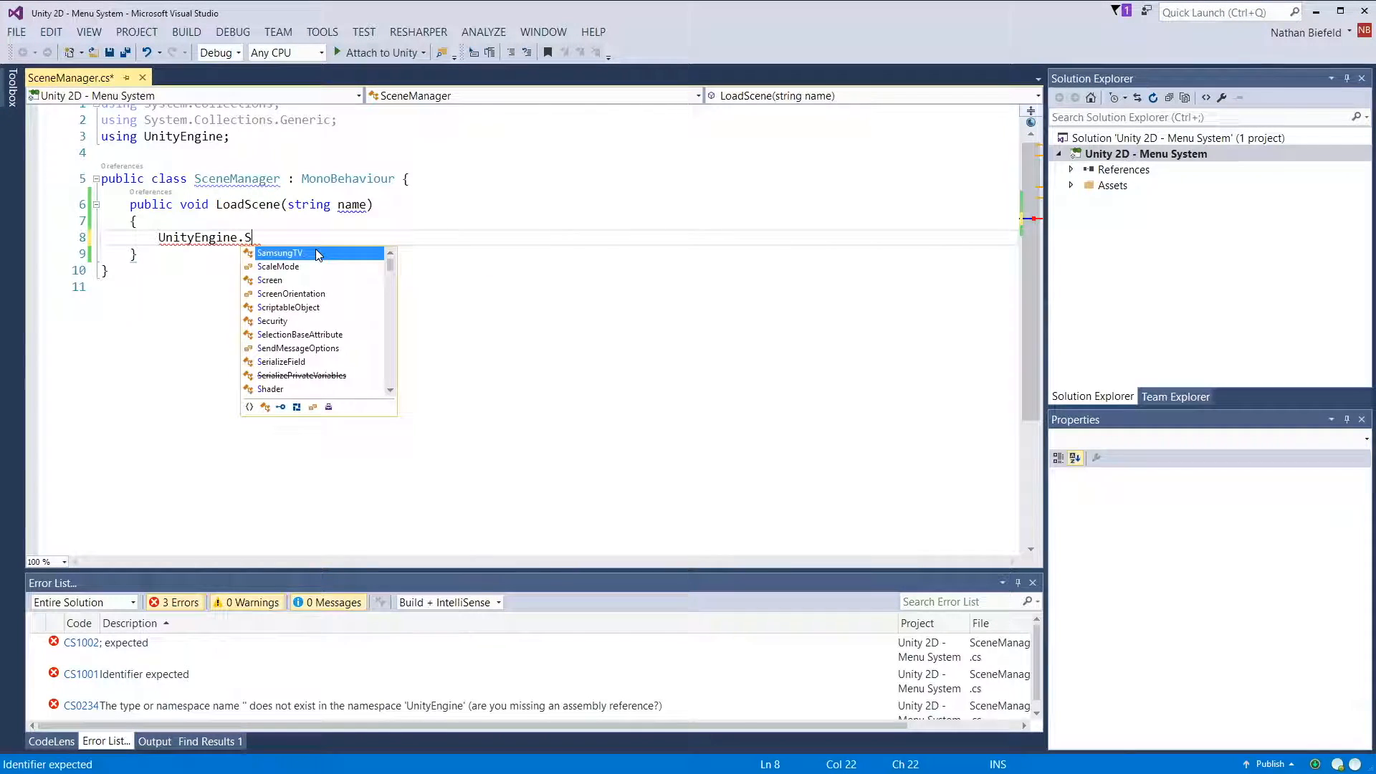
key("BackSpace")
type("ene")
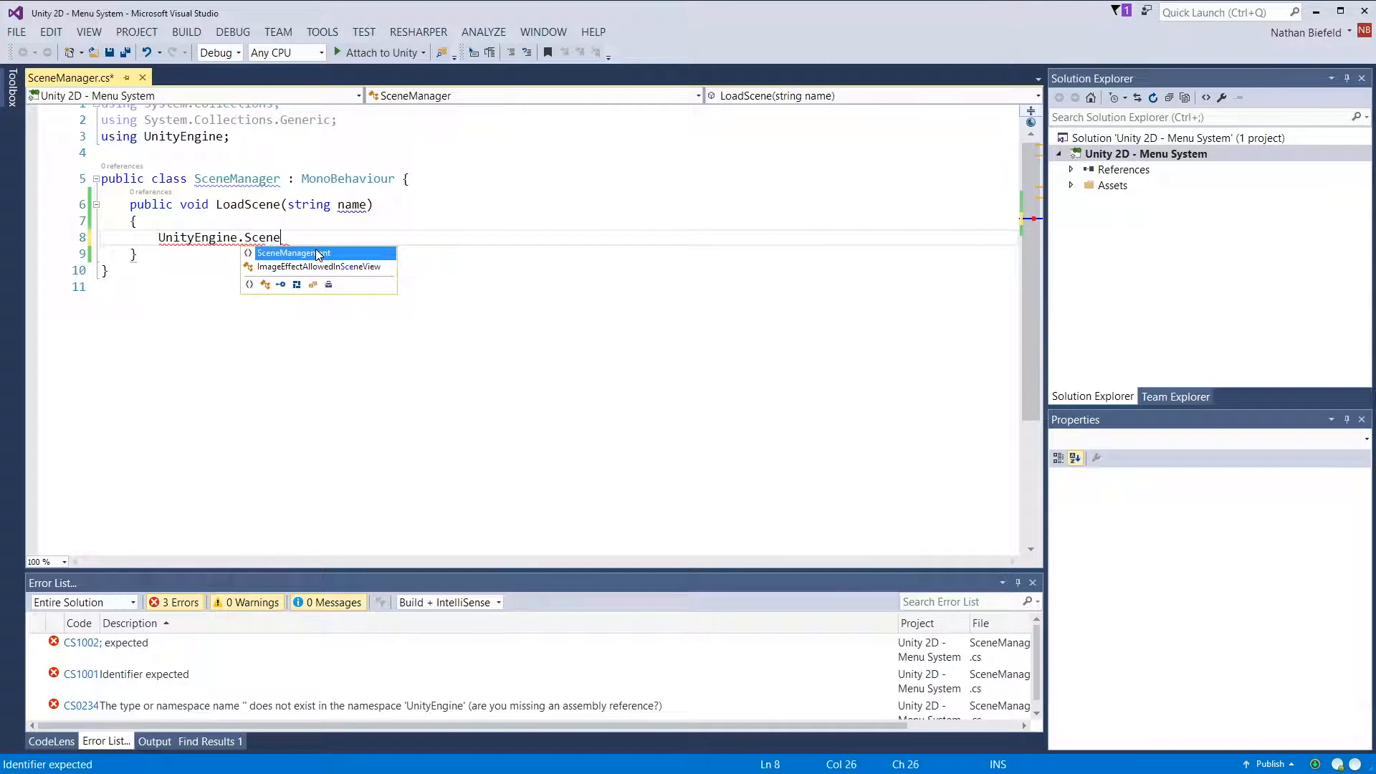
key("Tab")
type(".")
key("Tab")
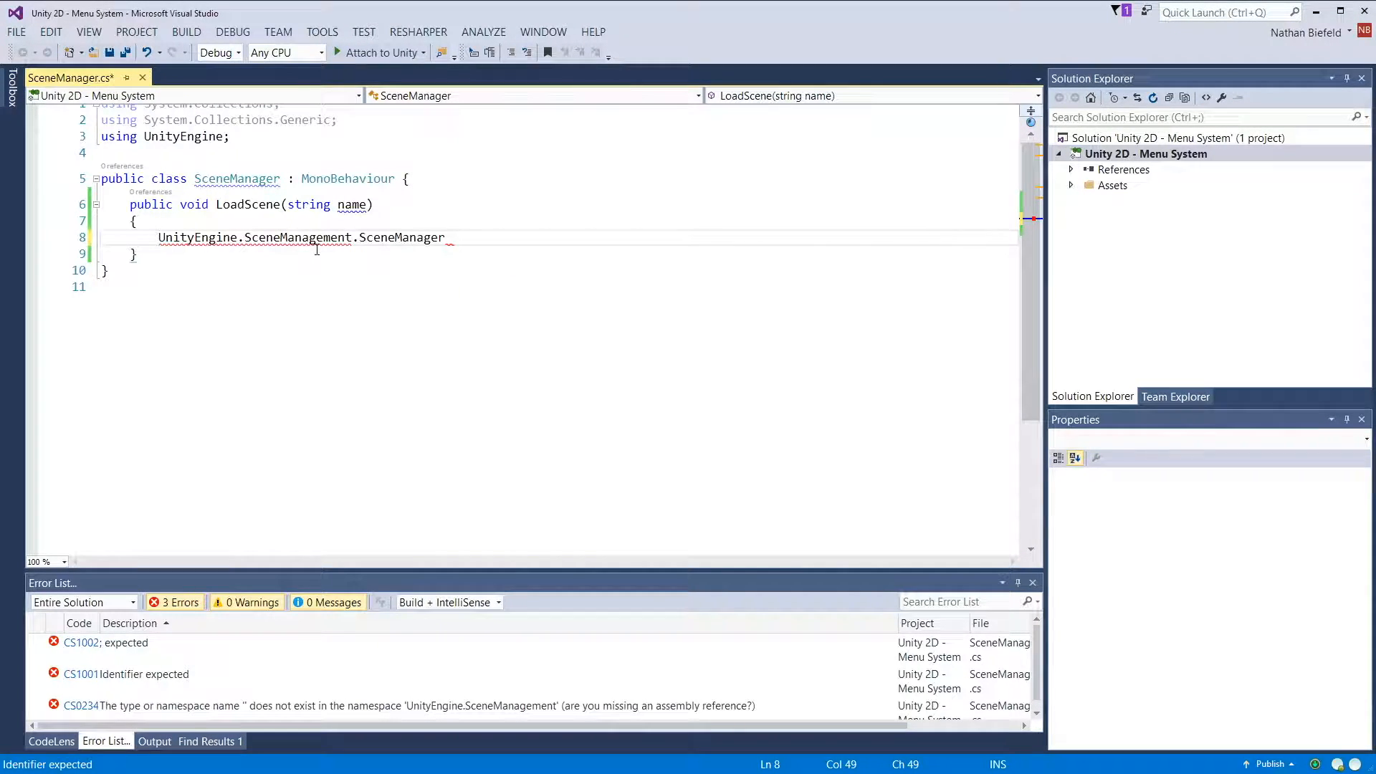
type(".loa")
key("Tab")
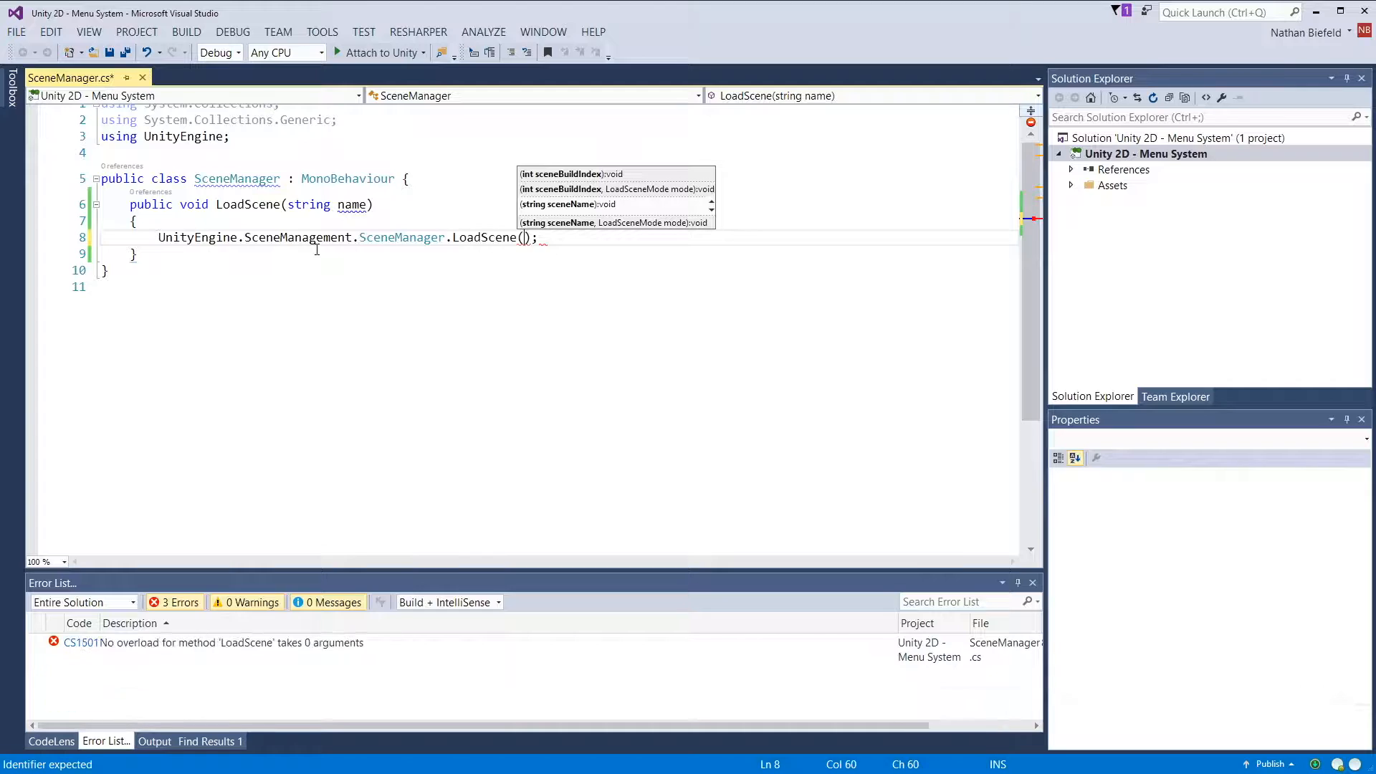
Step: Pass name as the argument of the SceneManager.LoadScene call and save the script
double_click(227, 180)
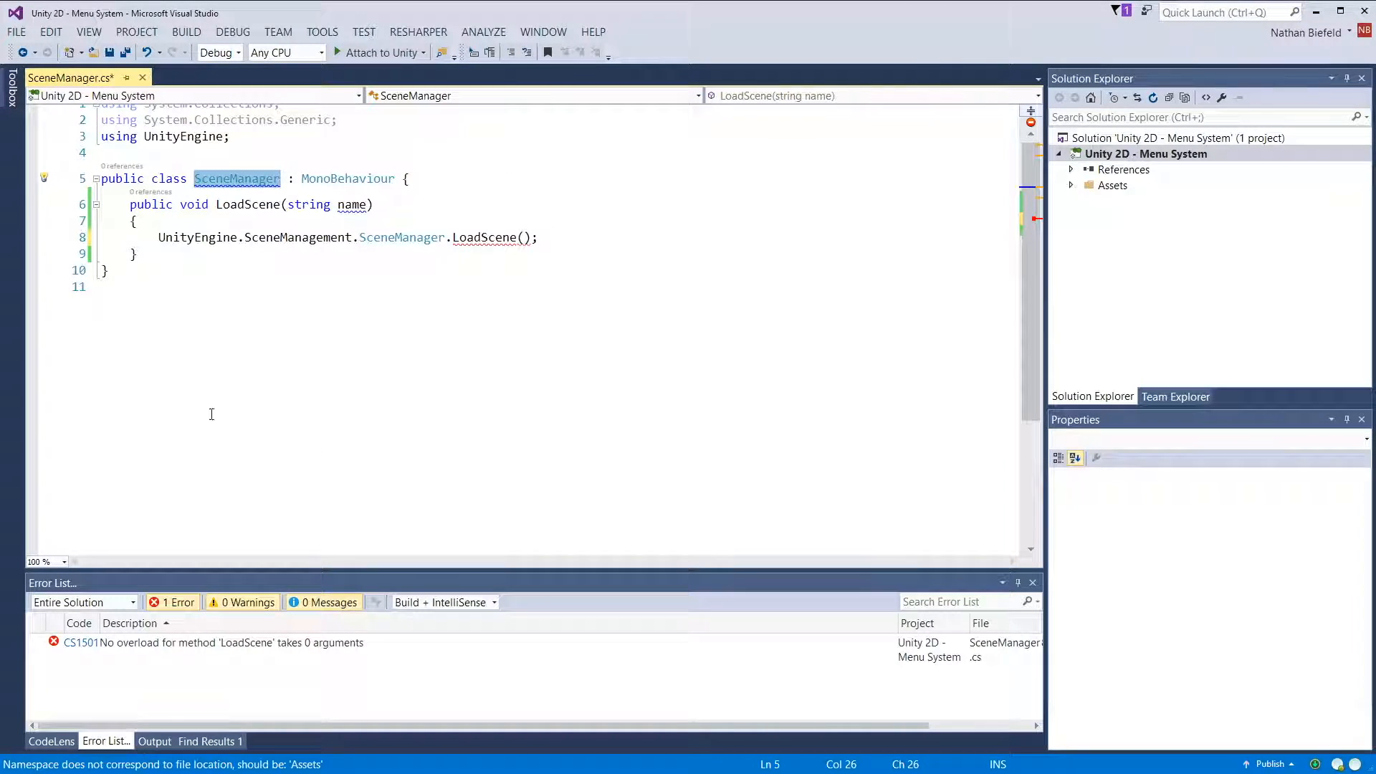
left_click_drag(159, 240, 455, 239)
left_click(528, 239)
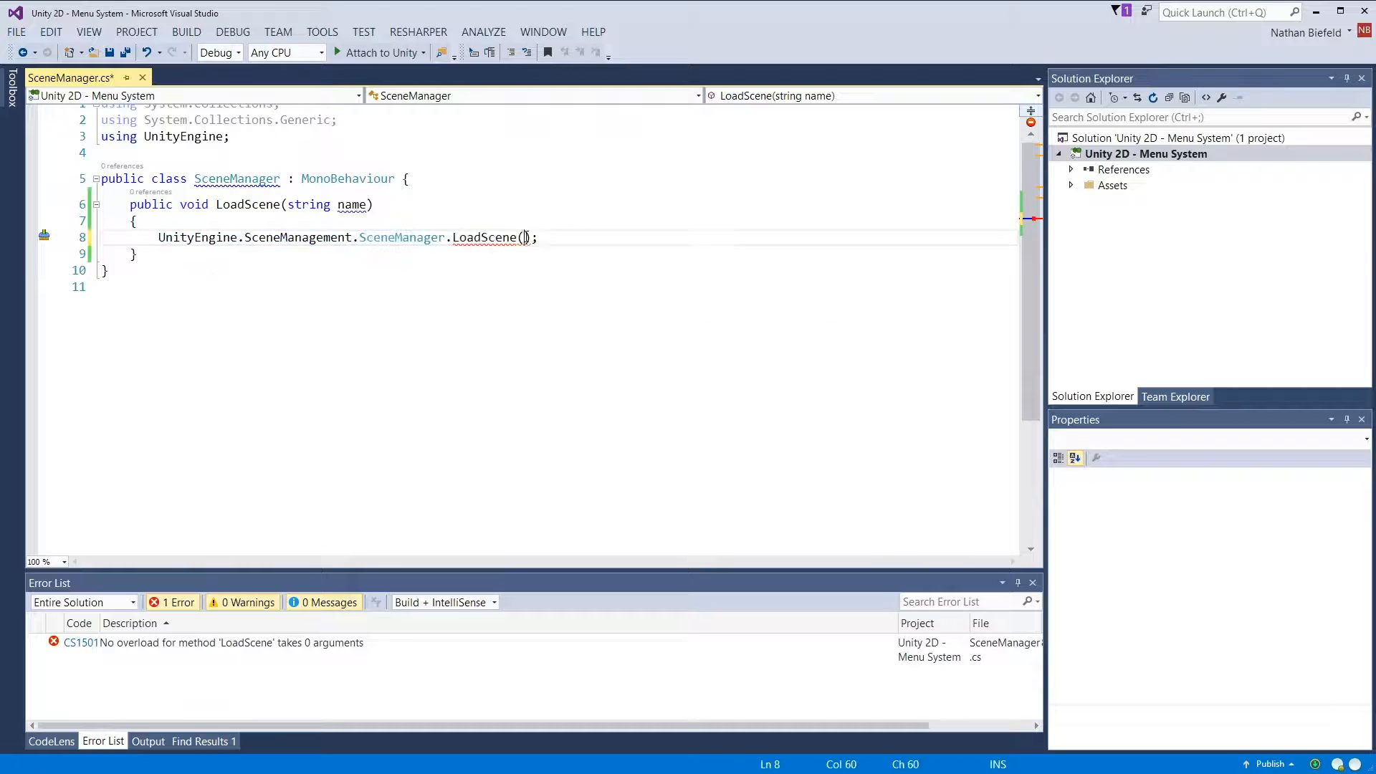
type("name")
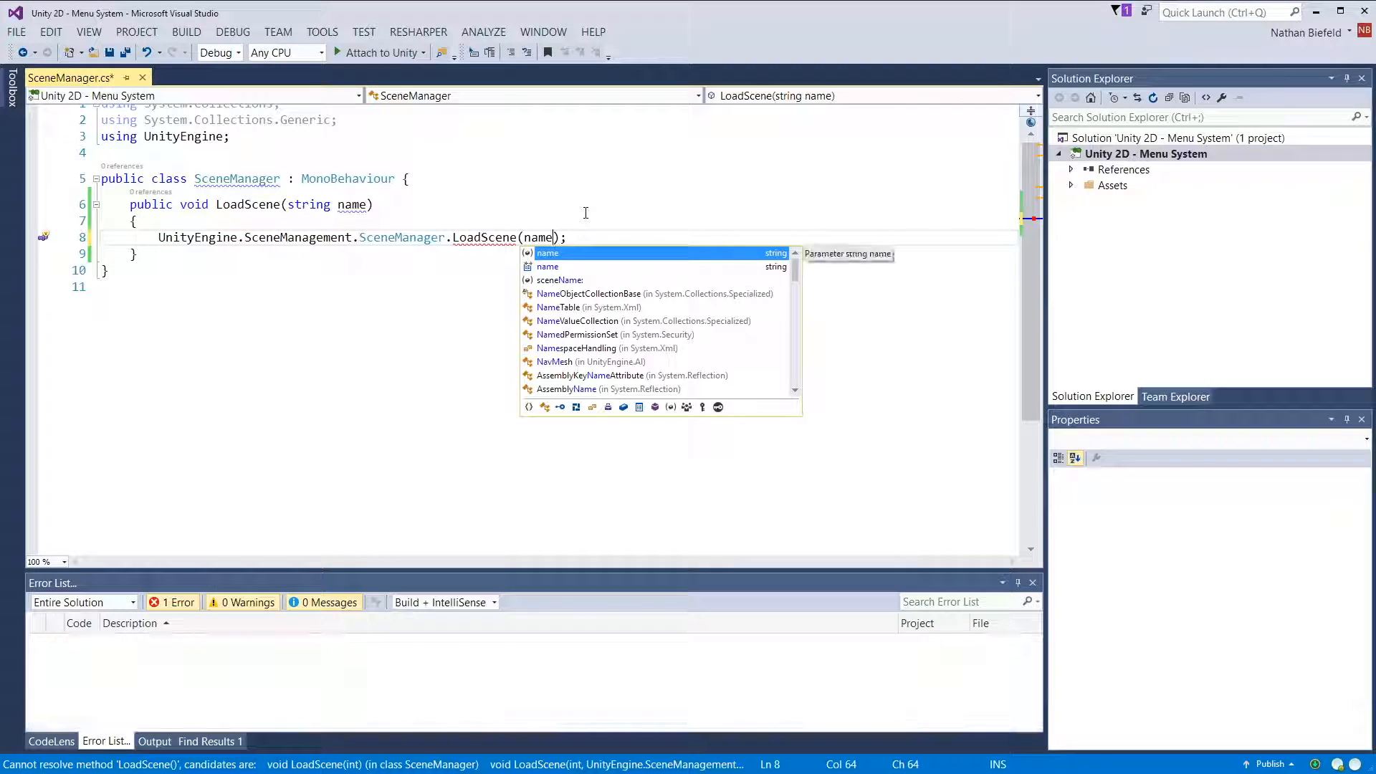
left_click(592, 236)
key("ctrl+s")
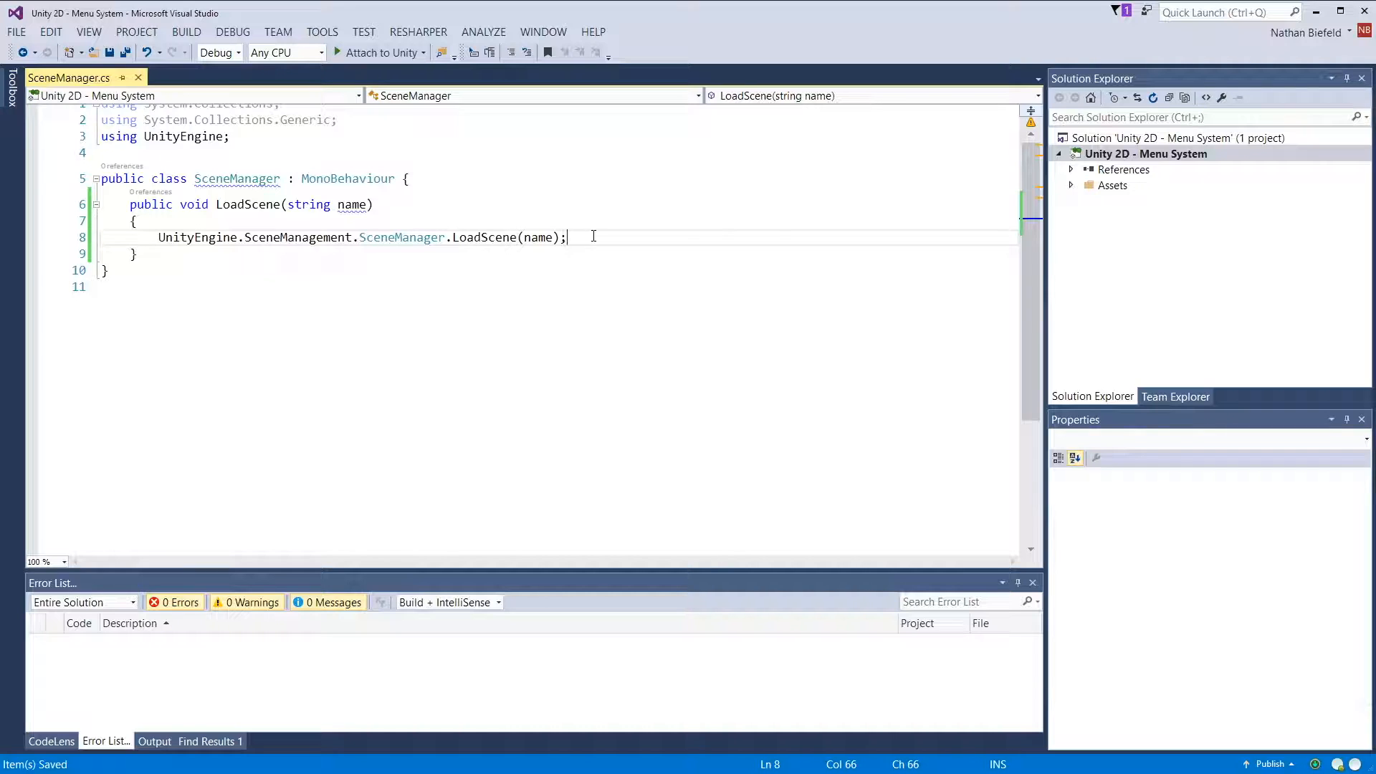
Step: Switch back to Unity and view the scene objects selectable for PlayButton's On Click event, leaving it unassigned
key("alt+Tab")
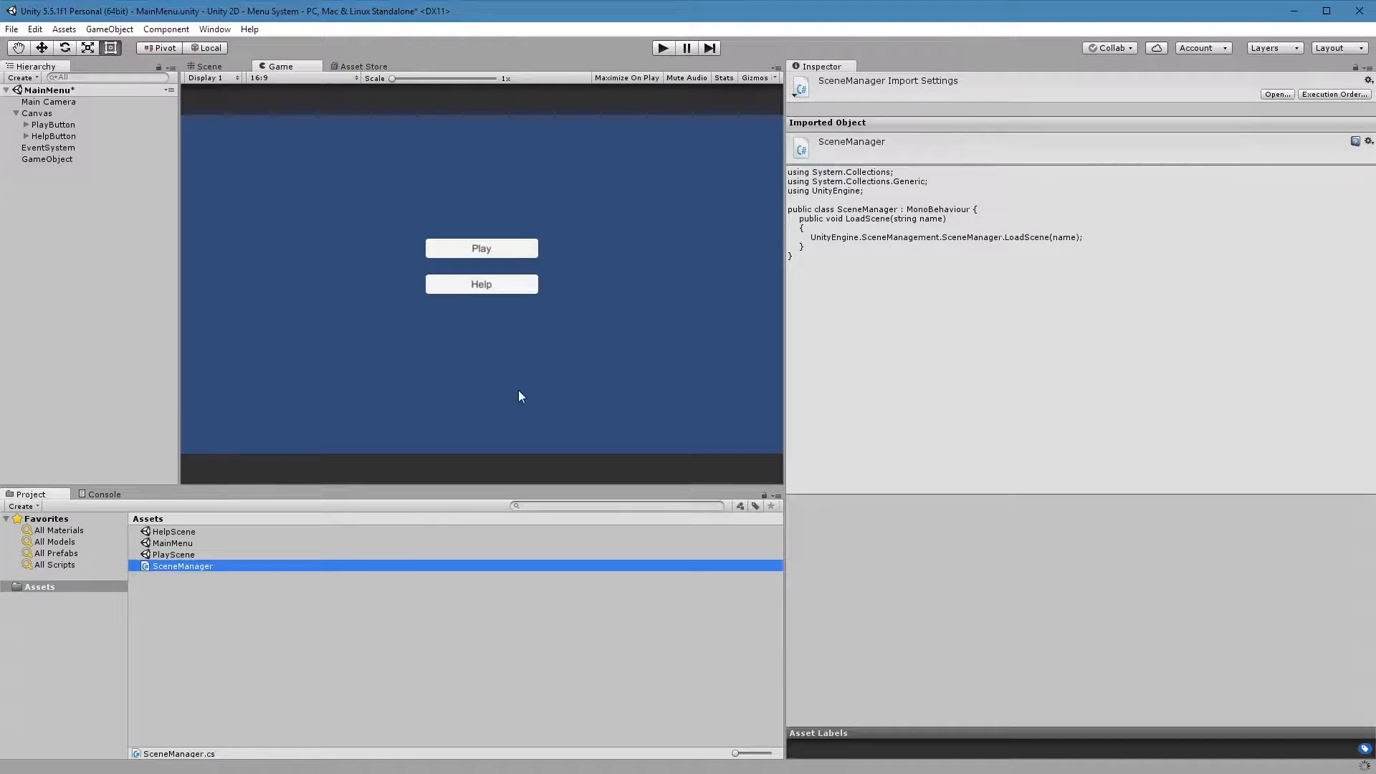
left_click(68, 125)
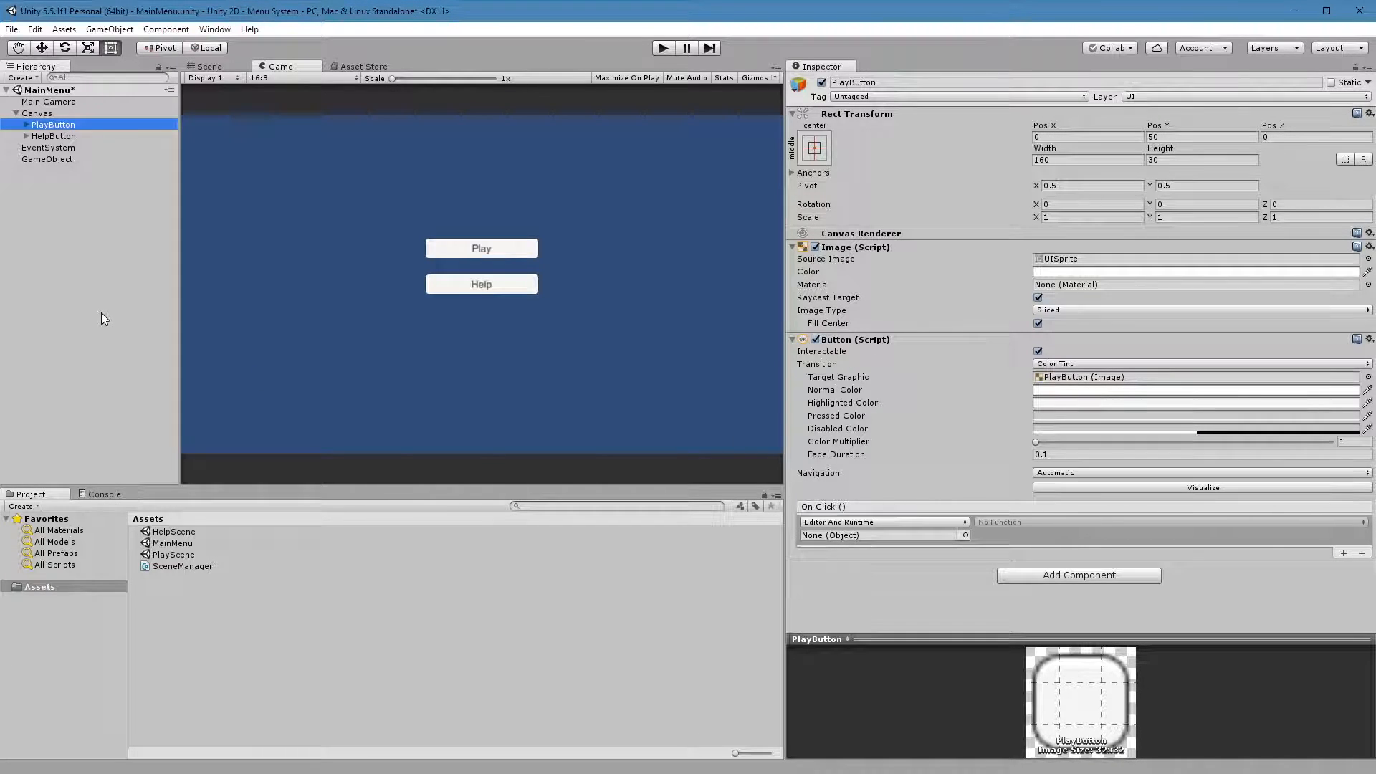
left_click(908, 535)
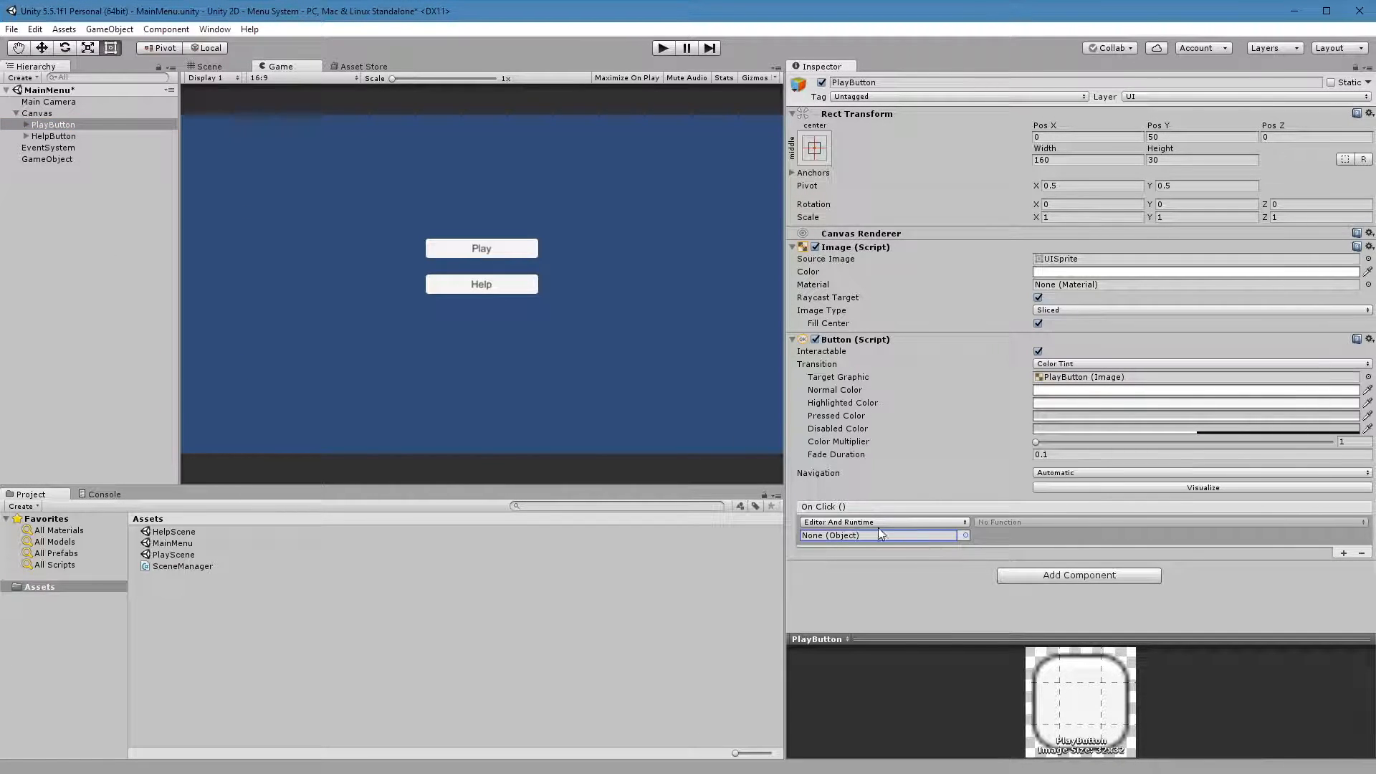
left_click(965, 535)
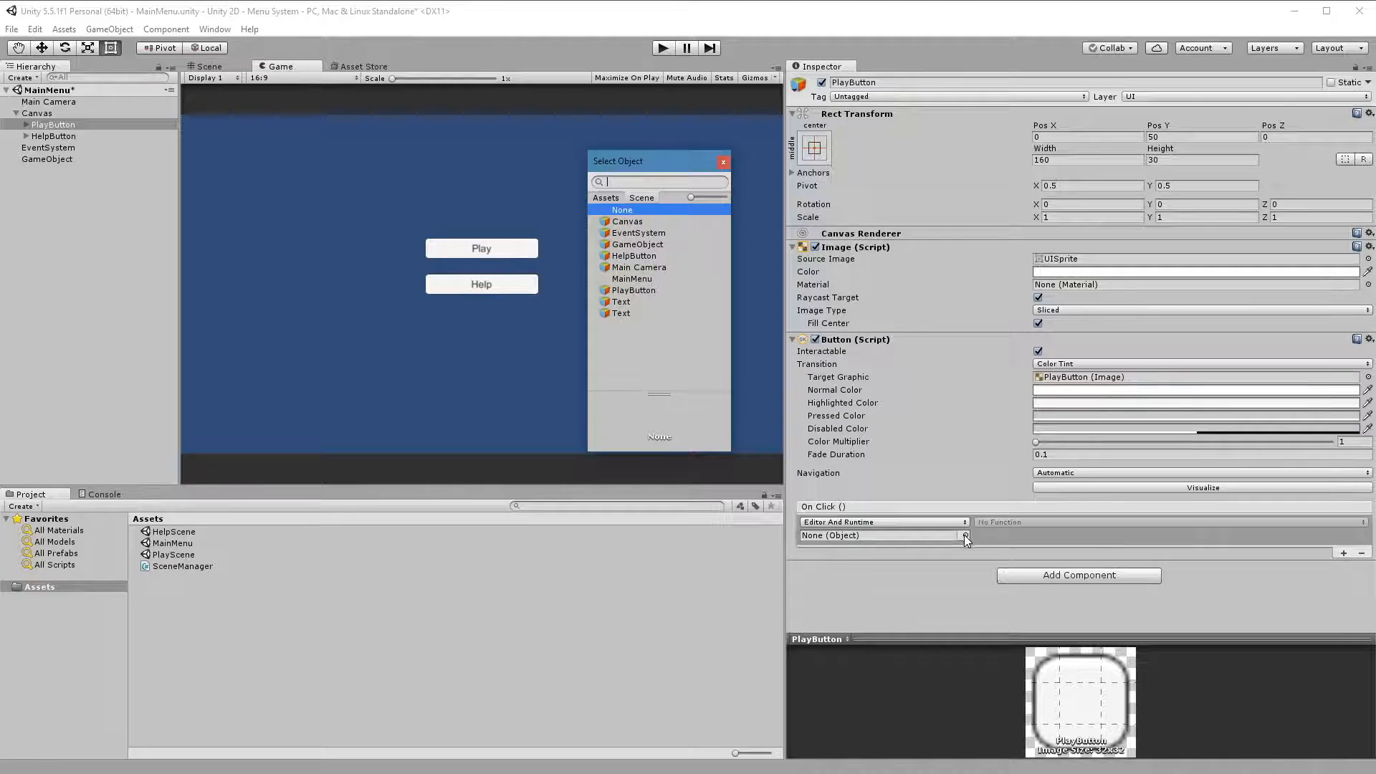
left_click(724, 160)
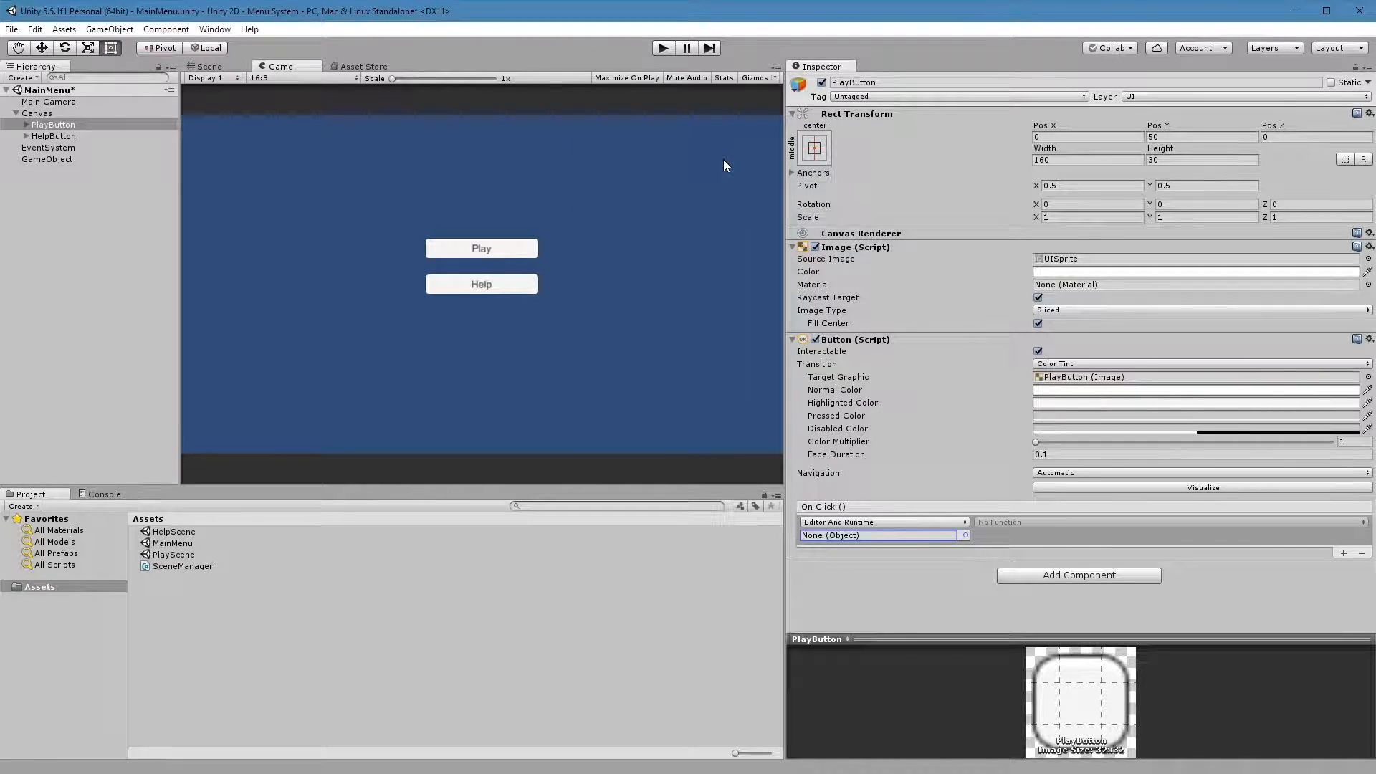
Step: Rename the game object holding the Scene Manager script to SceneManager
left_click(49, 160)
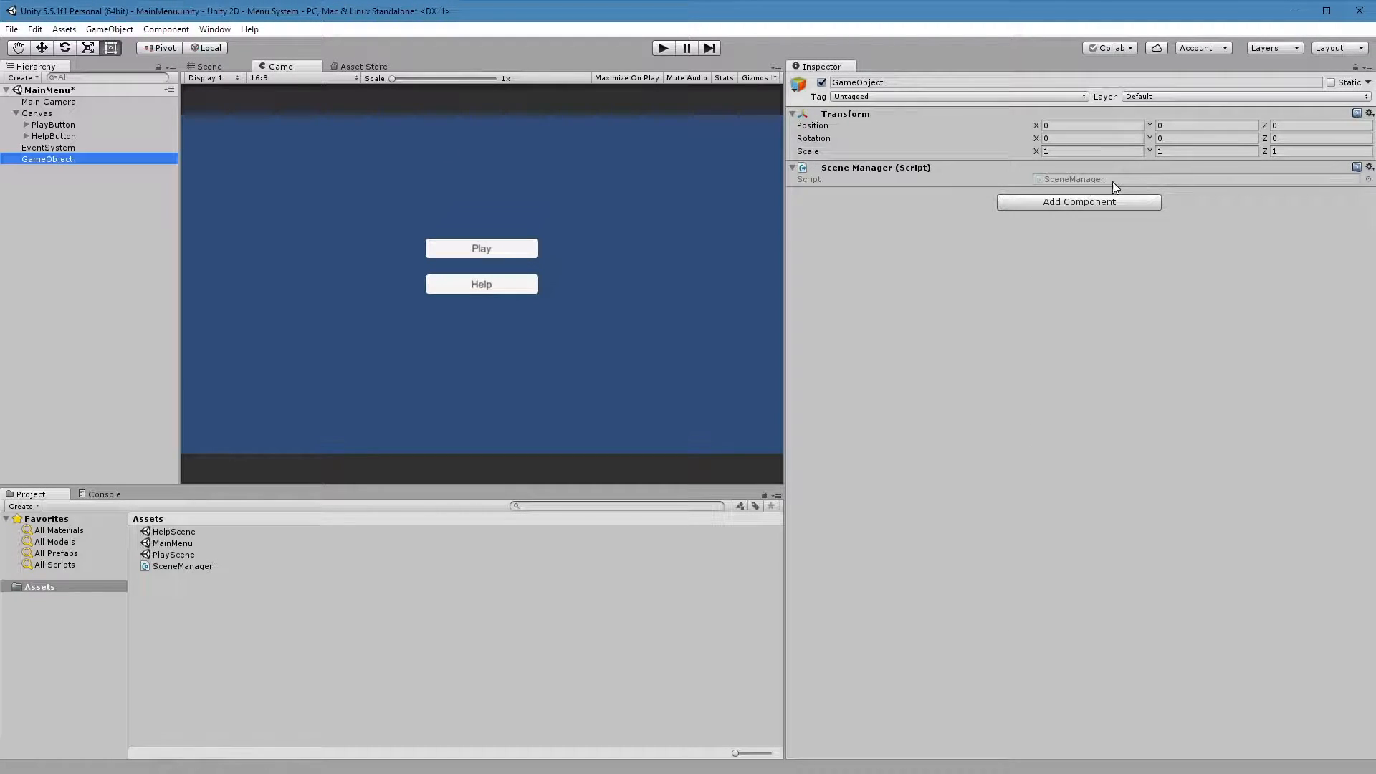
left_click(920, 83)
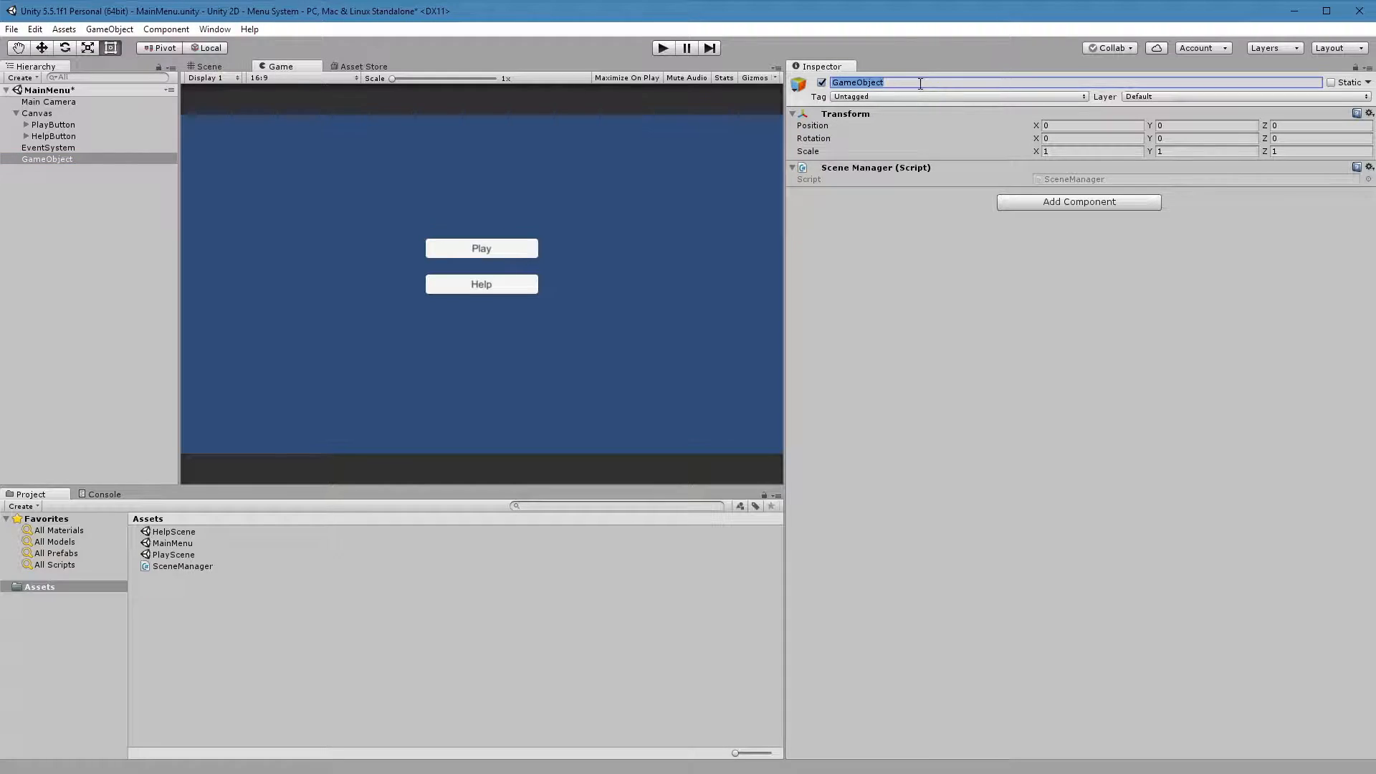
type("Scn")
key("BackSpace")
type("eneManager")
key("Return")
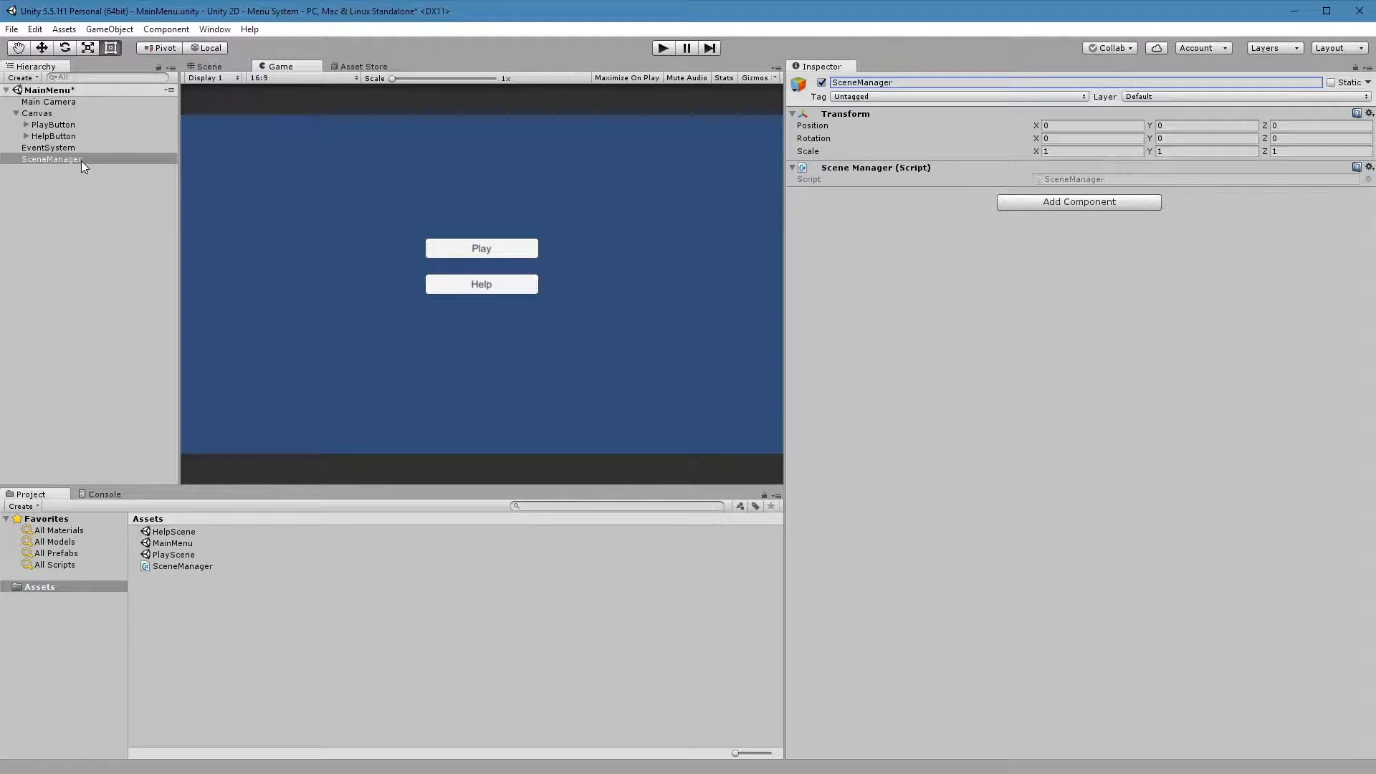
Step: Assign the SceneManager object to PlayButton's On Click event and have it call SceneManager.LoadScene with the argument PlayScene
left_click(68, 127)
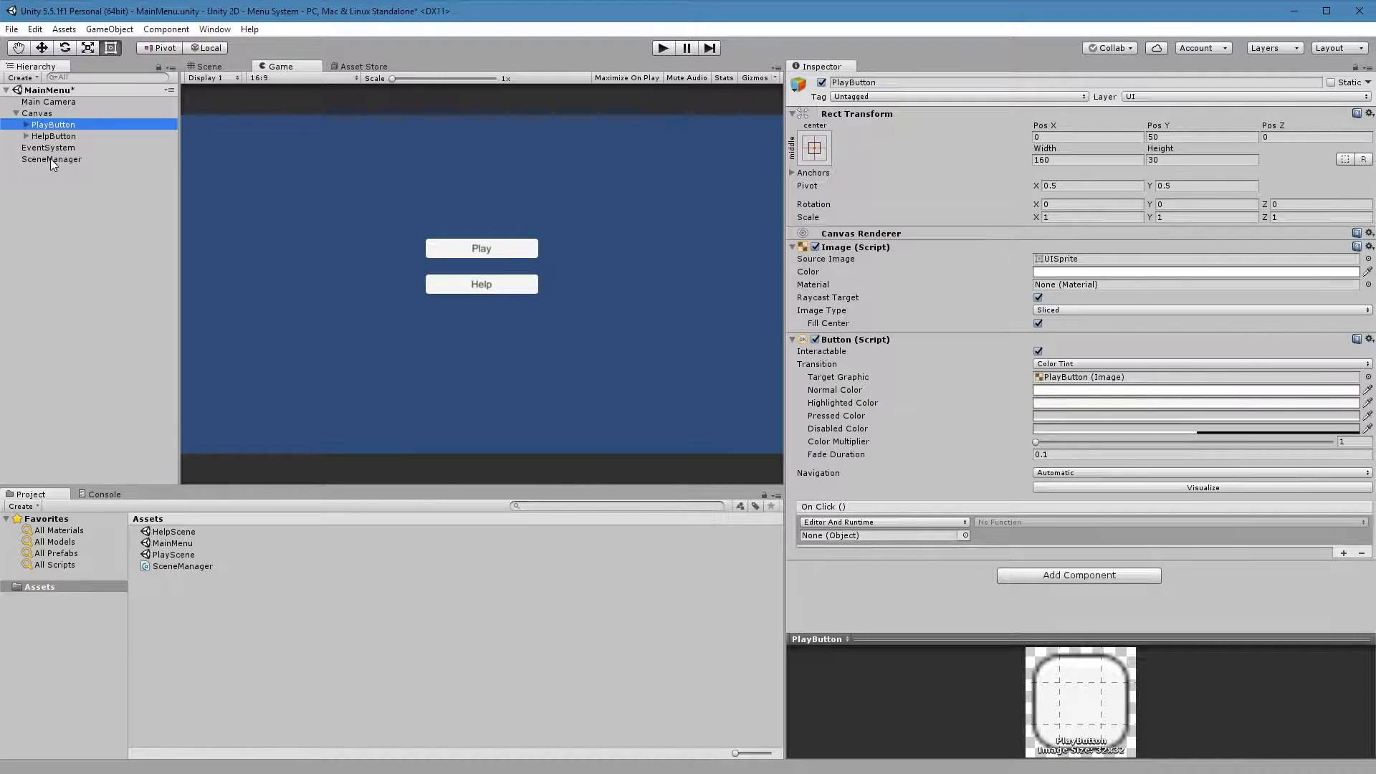
left_click_drag(37, 160, 846, 539)
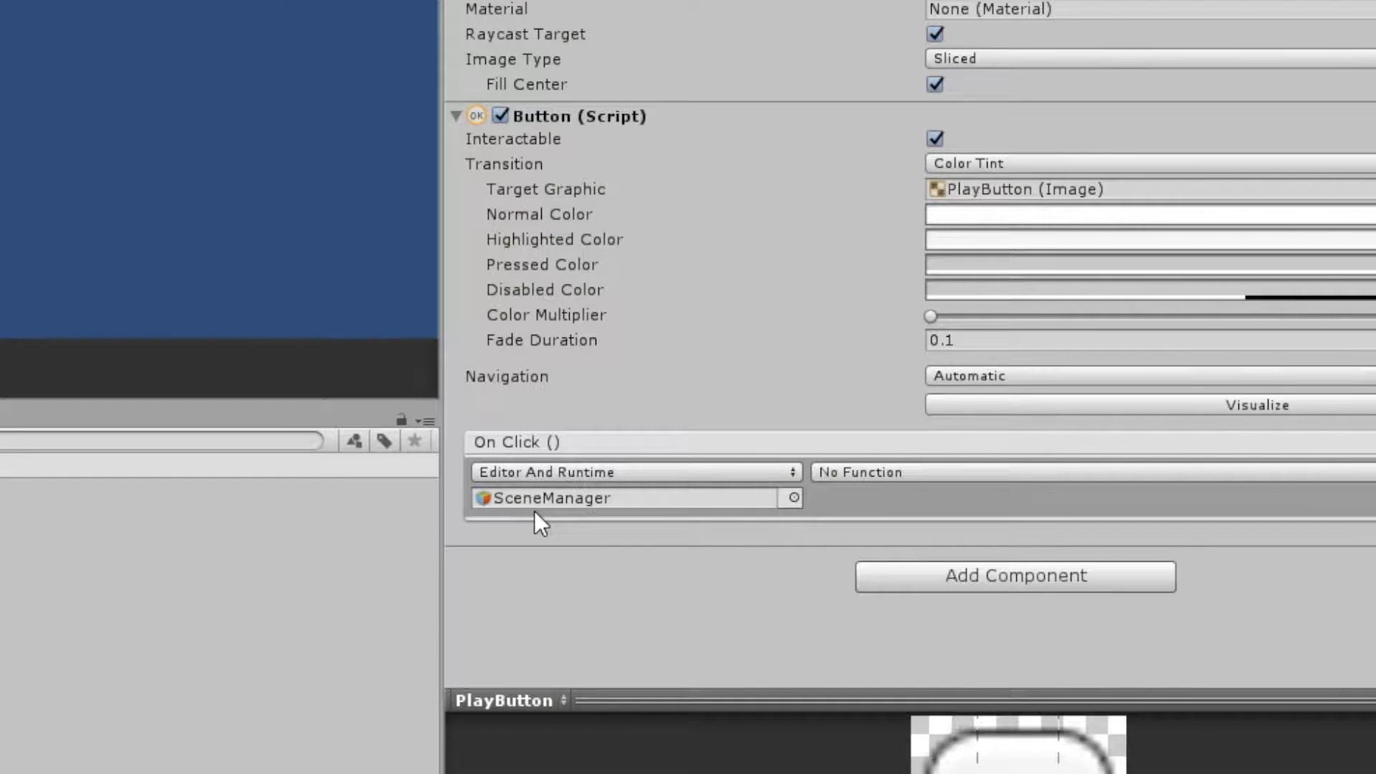
left_click(901, 472)
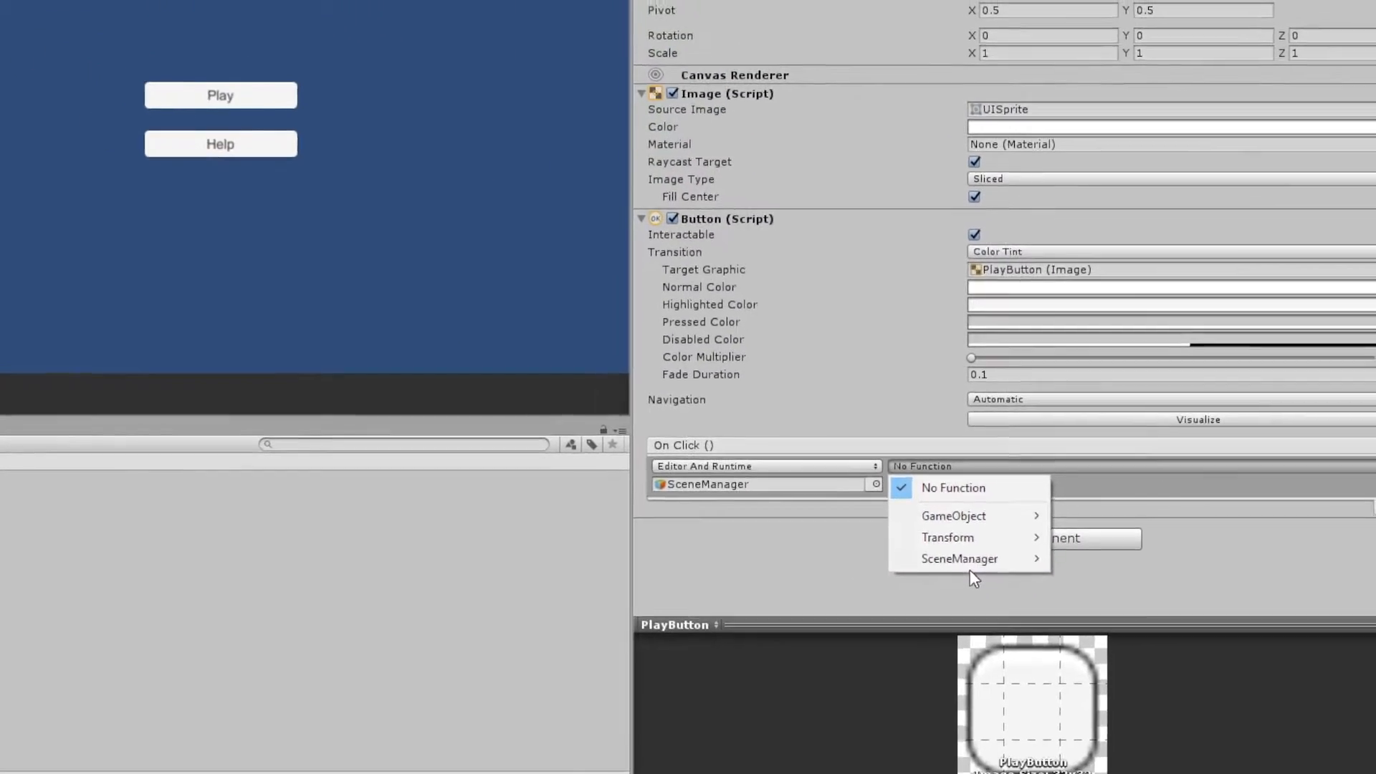
mouse_move(932, 605)
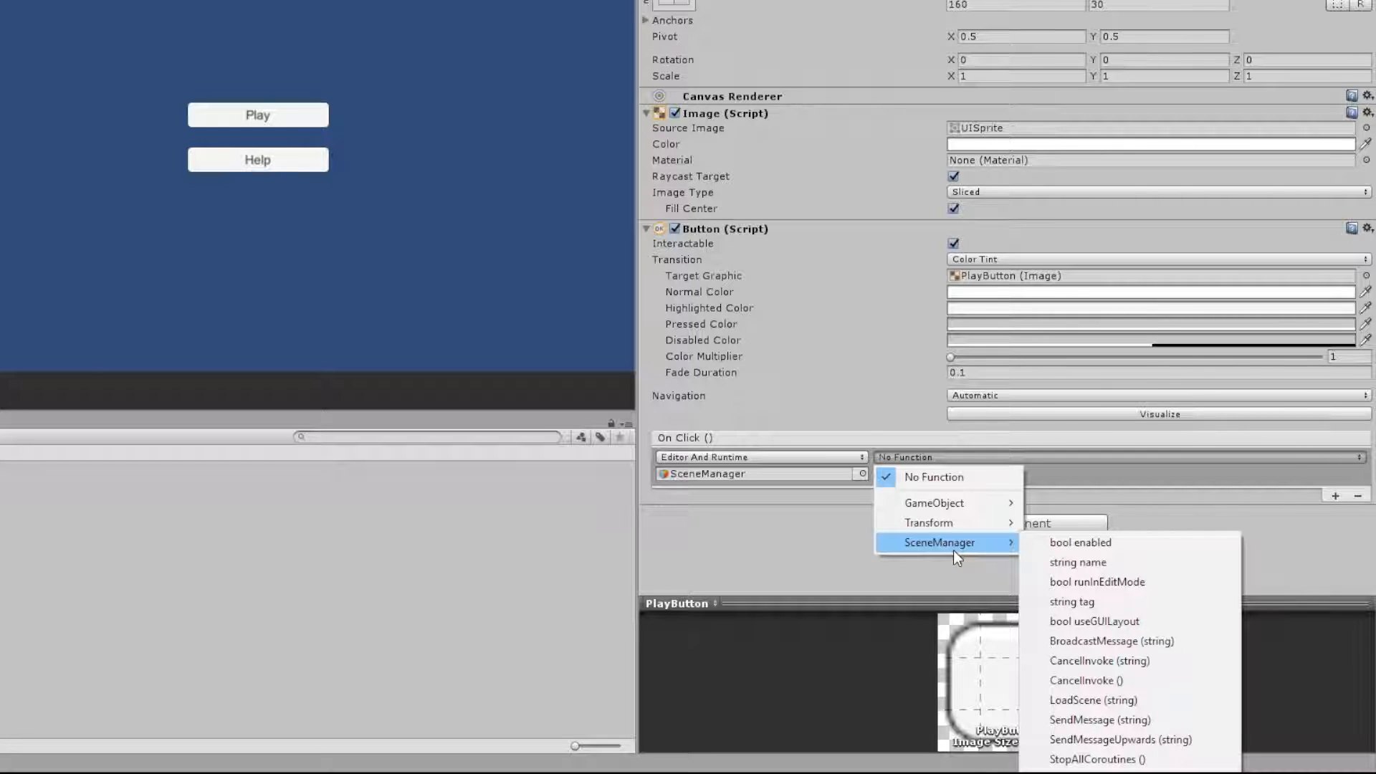
left_click(1116, 700)
left_click(927, 475)
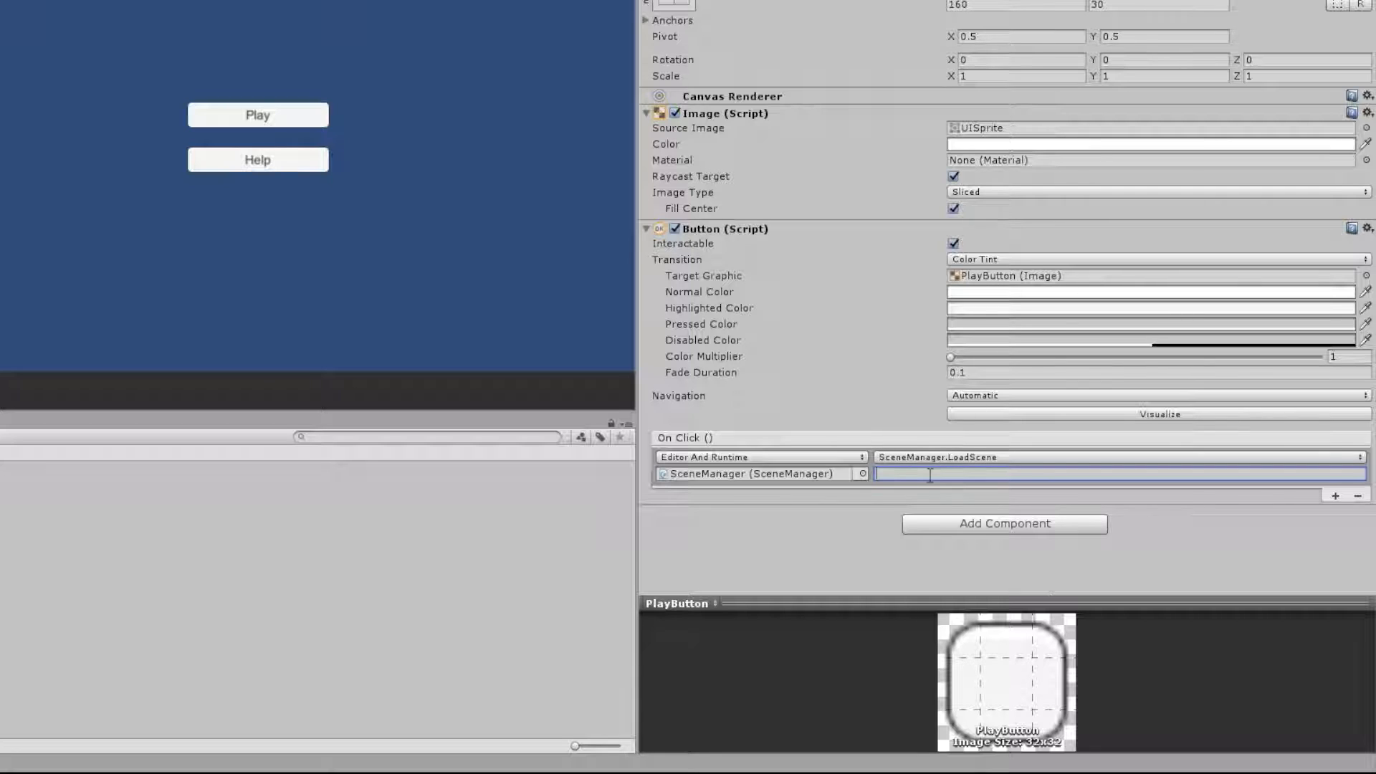
type("PlayScene")
Step: Run the game and test whether the Play button loads its scene
left_click(277, 119)
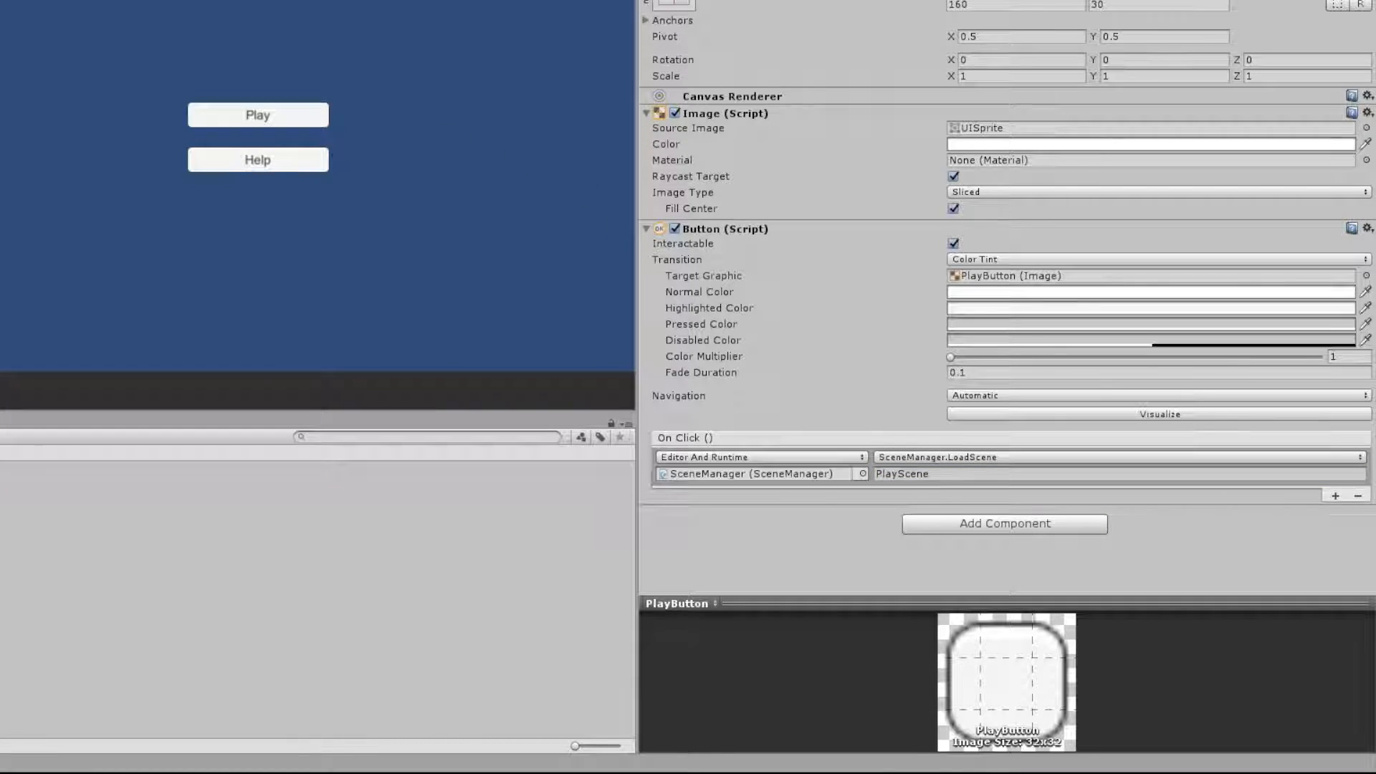
key("ctrl+p")
left_click(265, 112)
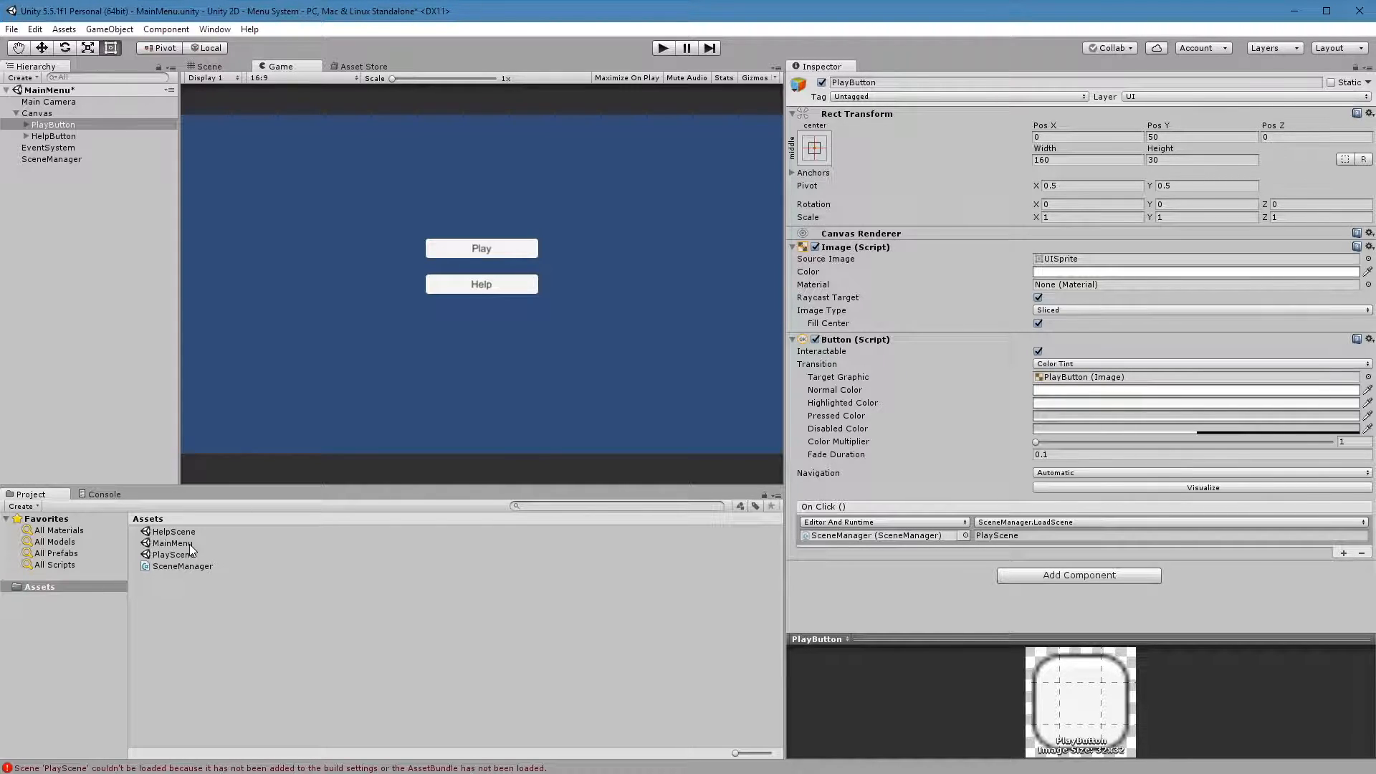
Step: Open the Build Settings and add the HelpScene, MainMenu and PlayScene assets to Scenes In Build
left_click(11, 29)
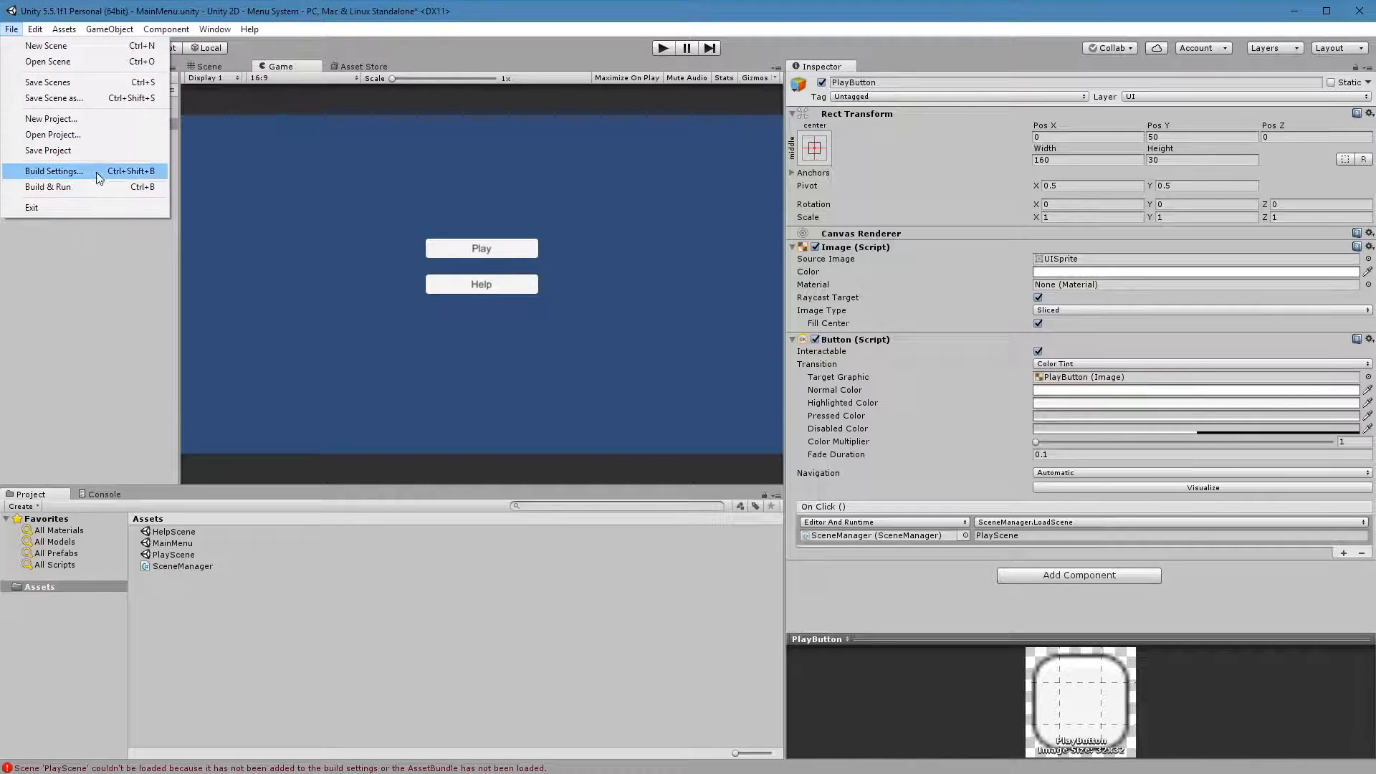
left_click(54, 171)
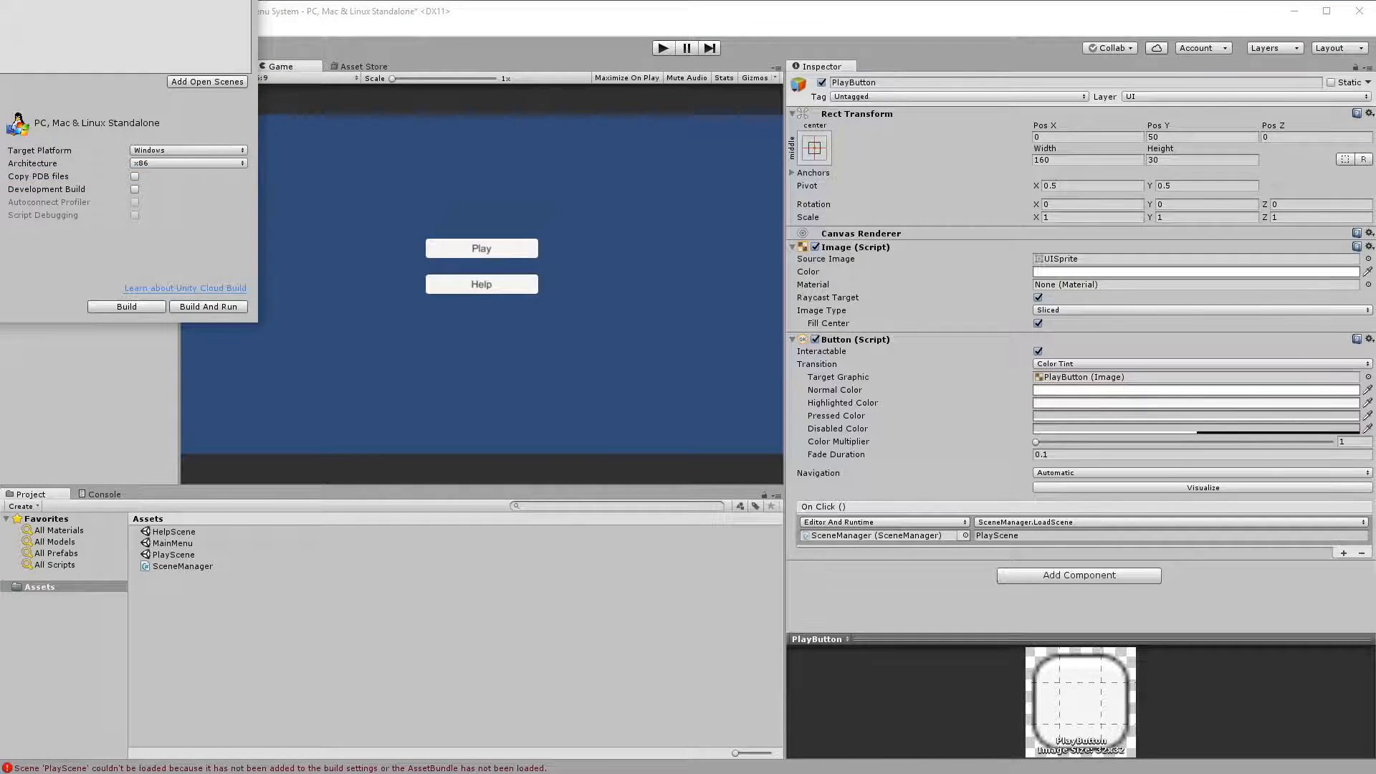
left_click_drag(858, 216, 512, 130)
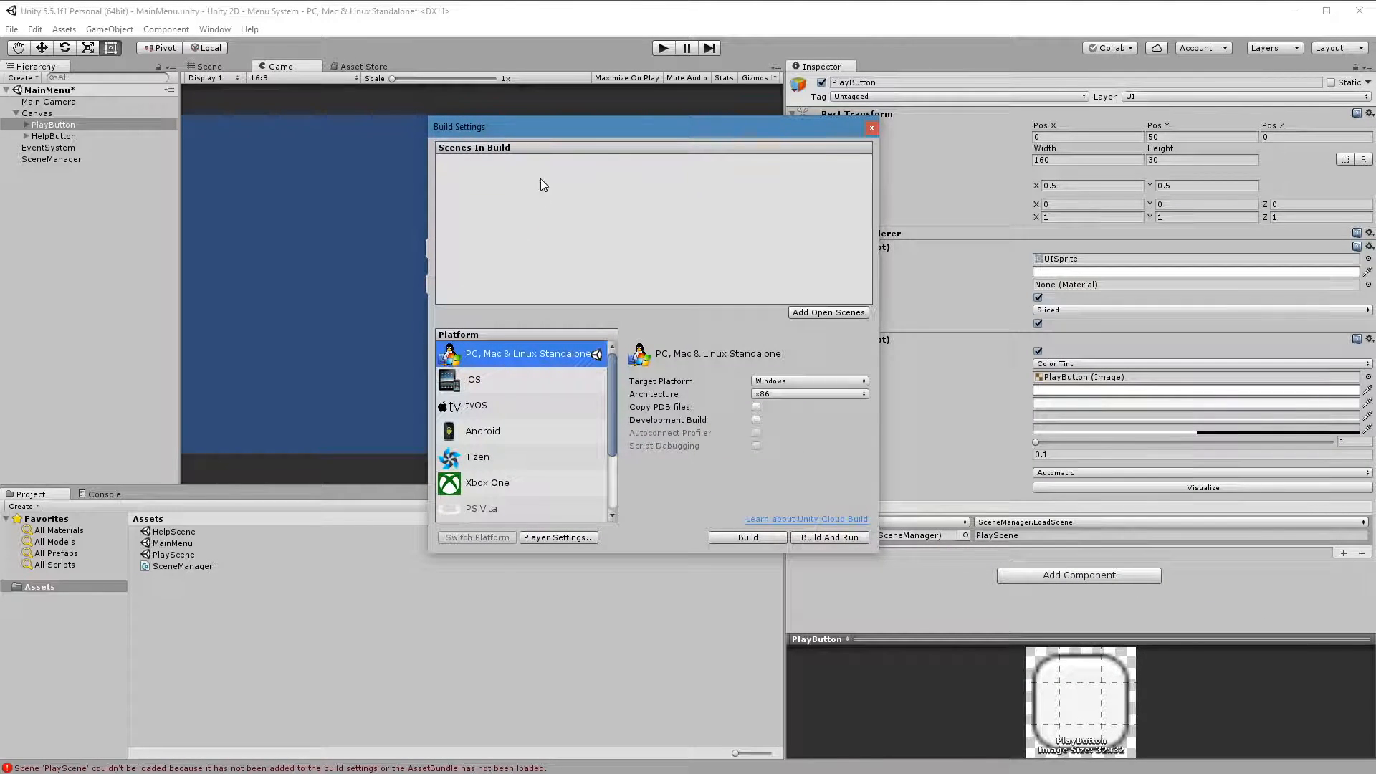
left_click(182, 532)
left_click(168, 555, "shift")
left_click_drag(169, 556, 664, 213)
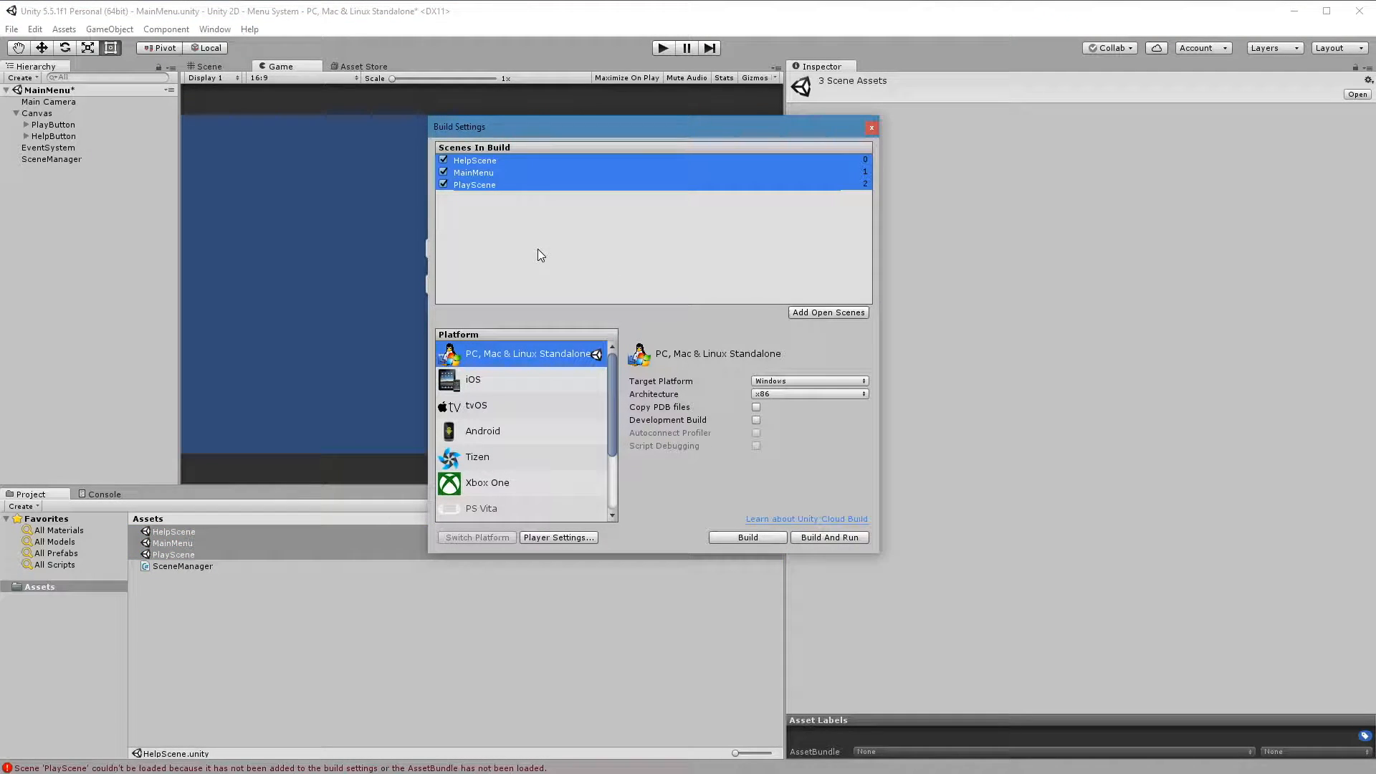
Step: Move MainMenu to the first place in the Scenes In Build list and close the Build Settings
left_click(535, 173)
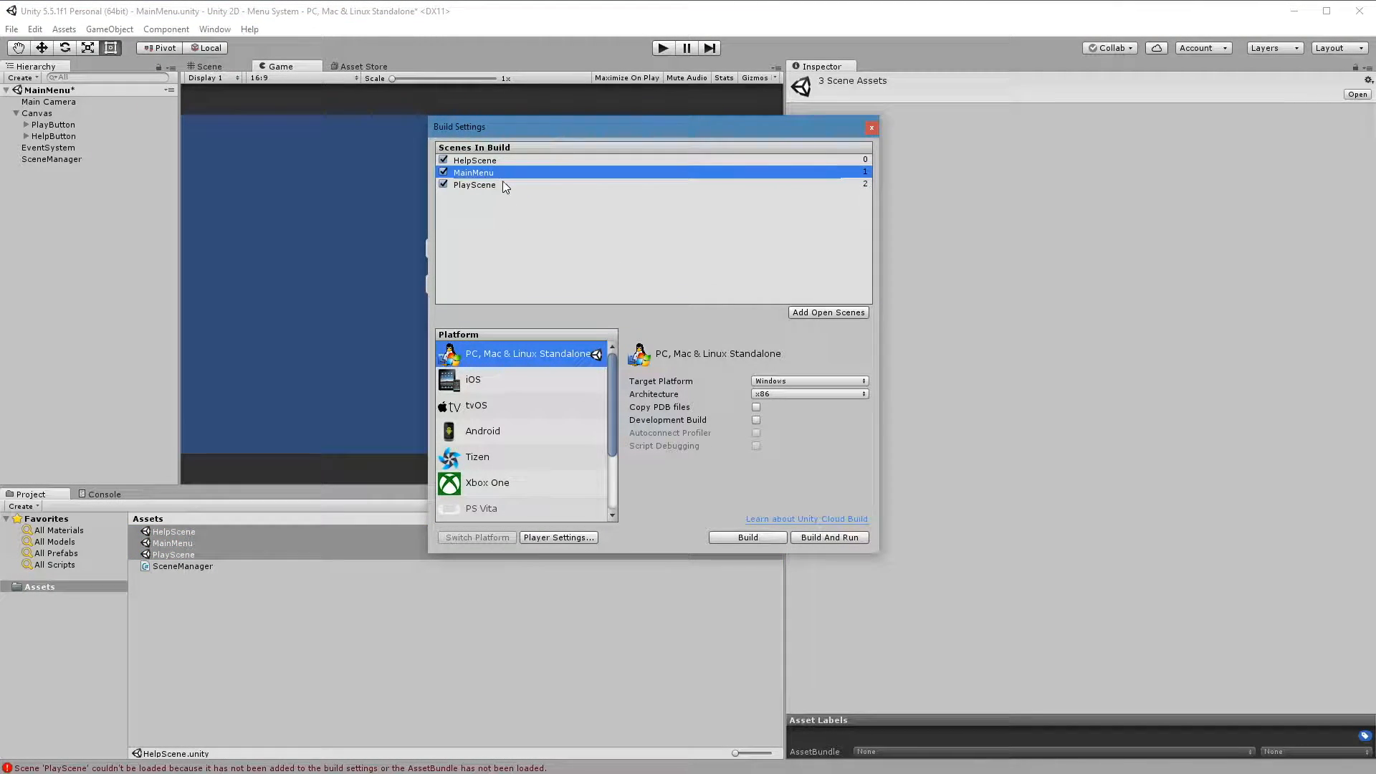
left_click(501, 185)
left_click_drag(576, 175, 477, 159)
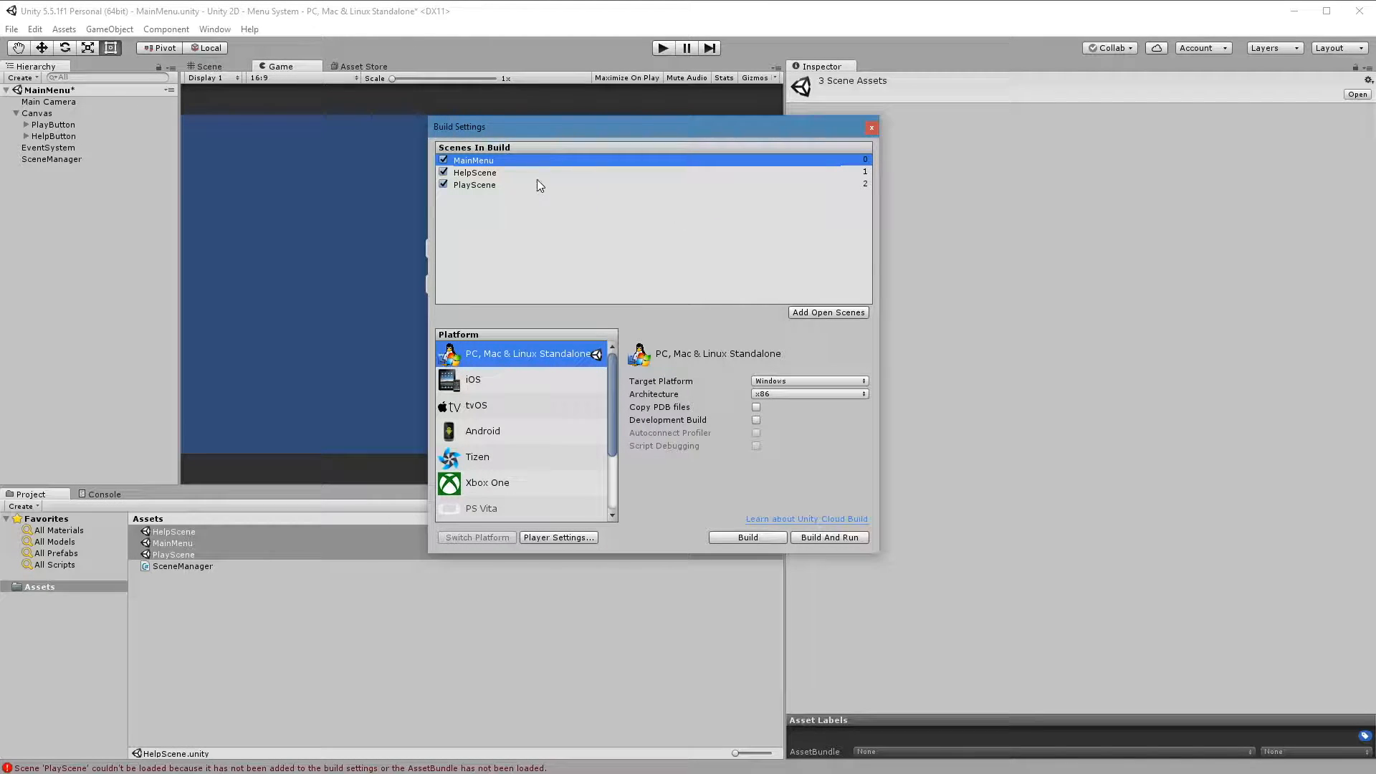
left_click(870, 128)
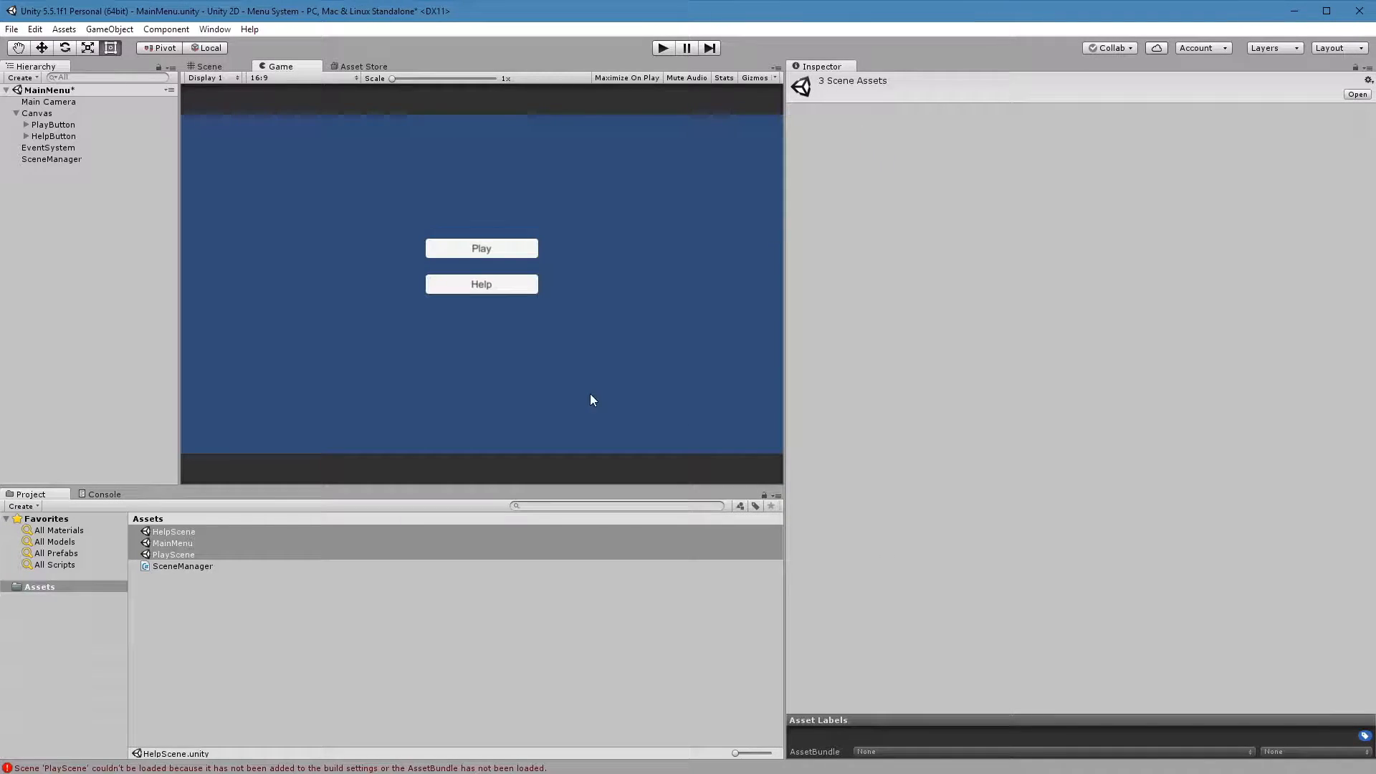
Step: Run the game, test the Play button in the main menu, and stop play mode
left_click(663, 48)
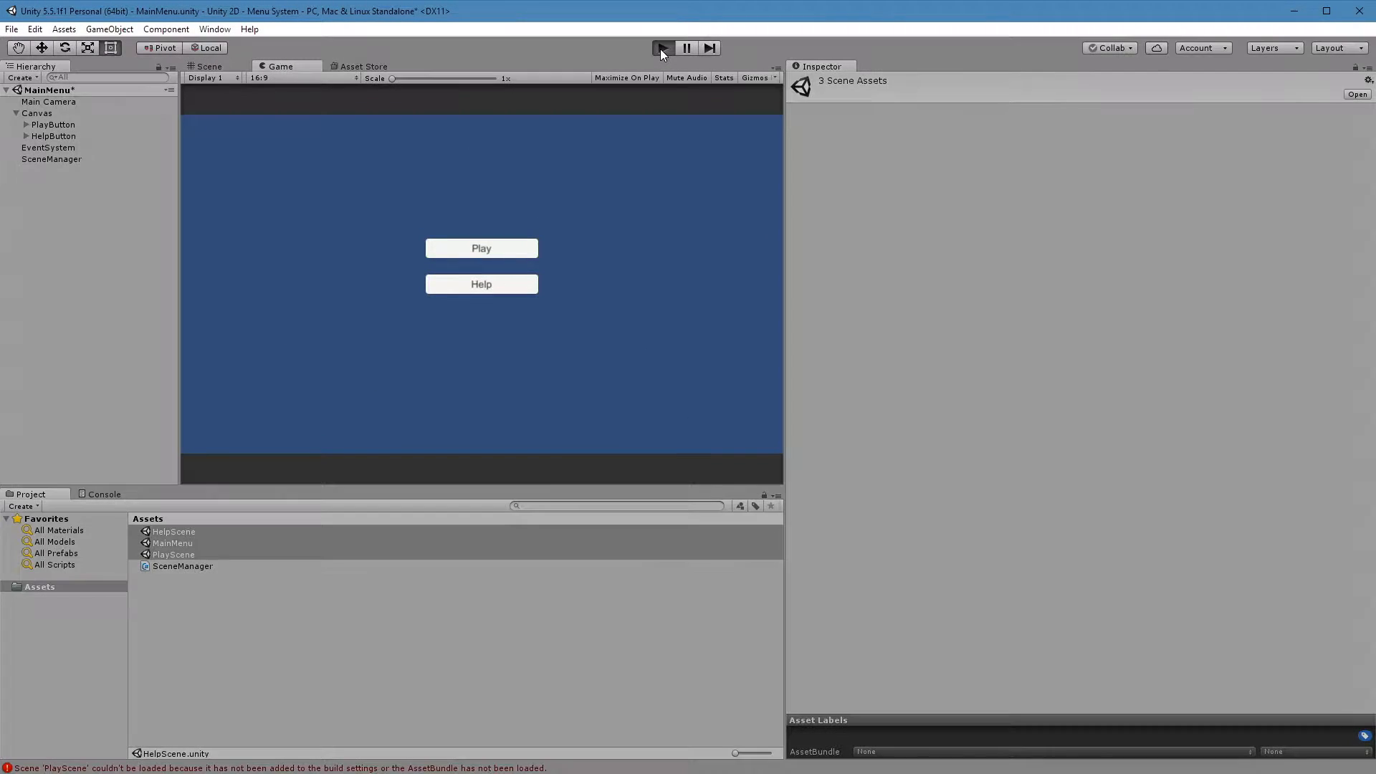
left_click(496, 254)
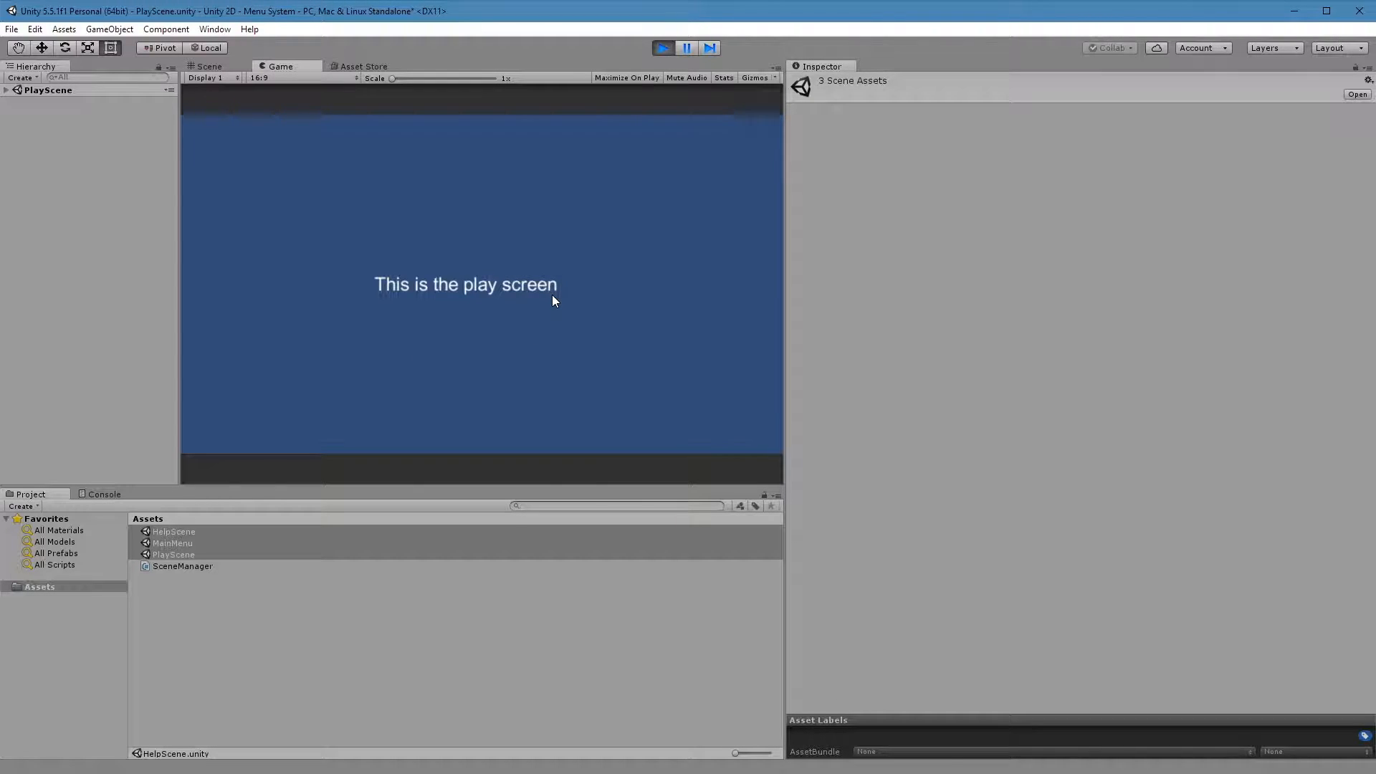
left_click(665, 49)
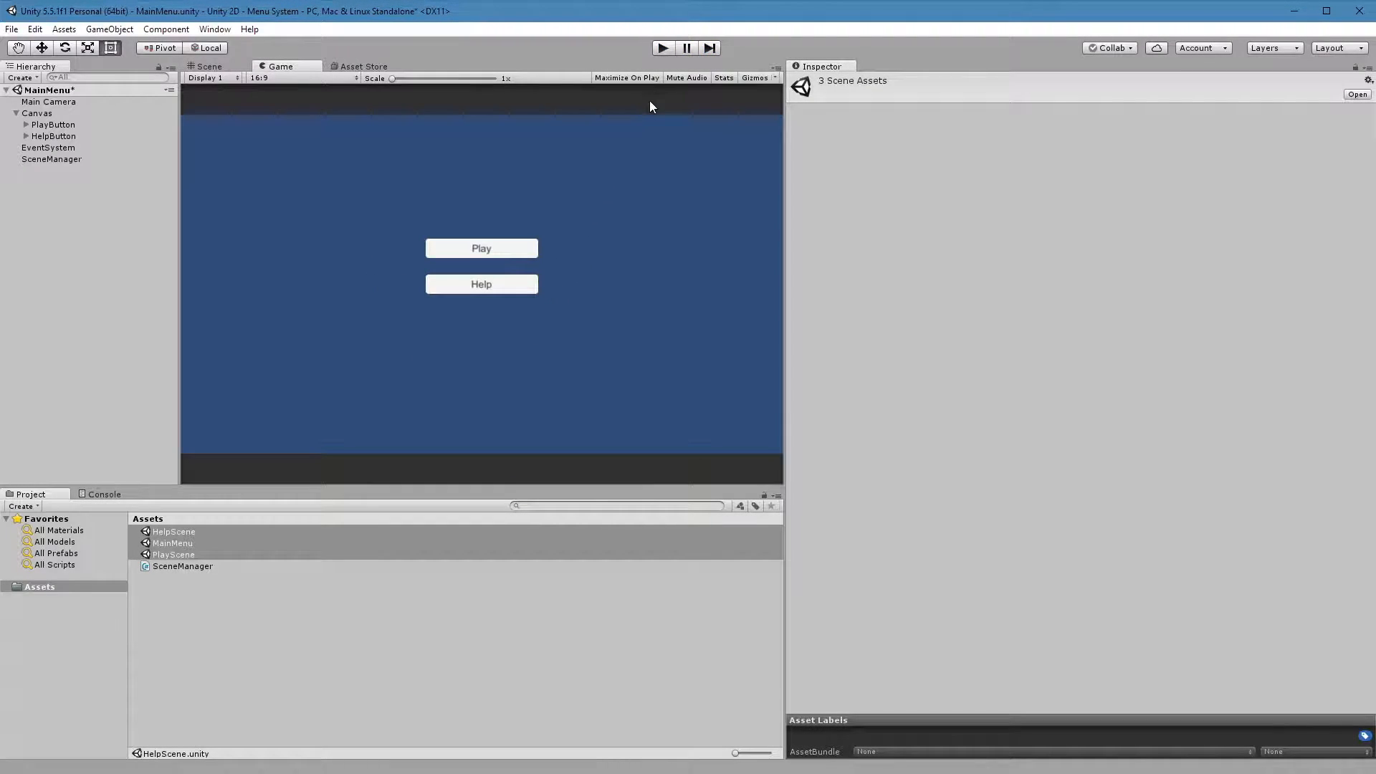
Step: Run the game again to try the Help button, and stop play mode
left_click(664, 48)
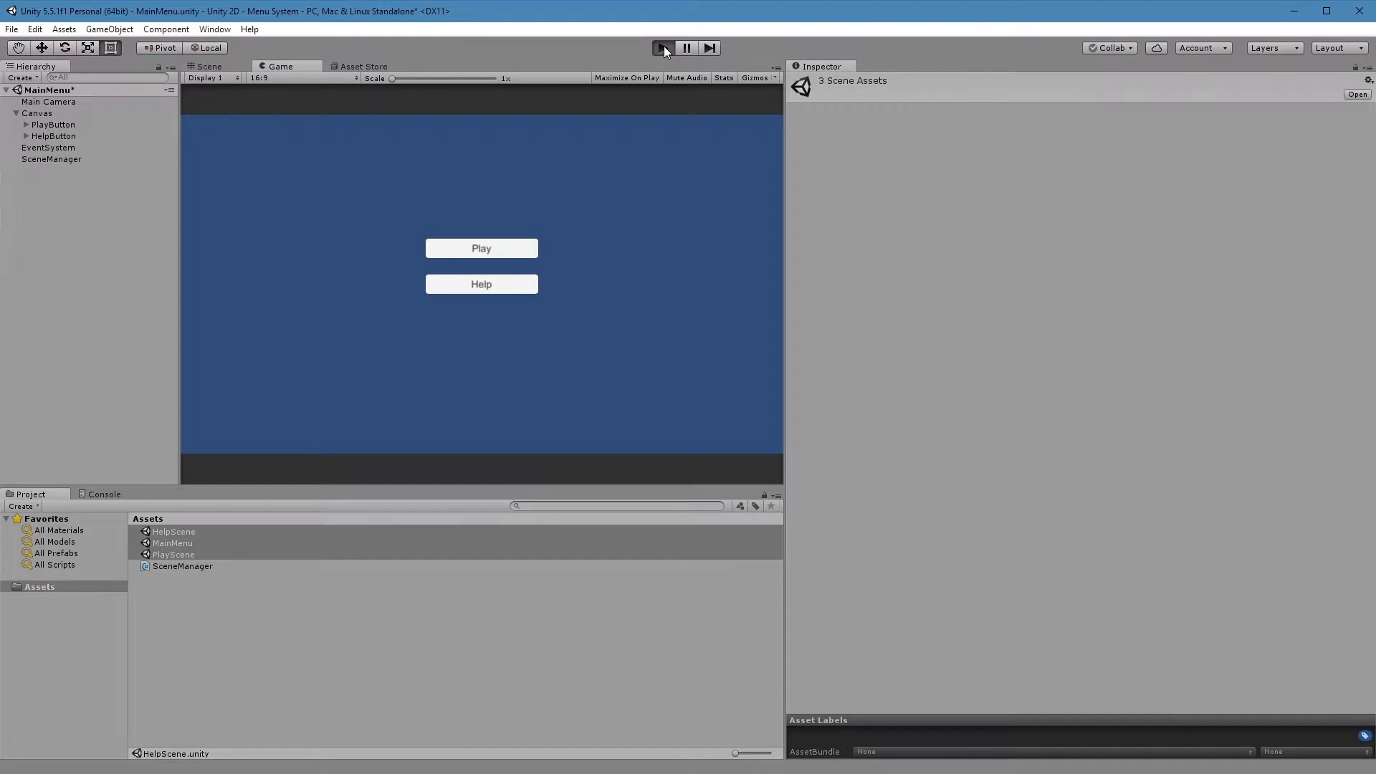
left_click(508, 287)
left_click(507, 287)
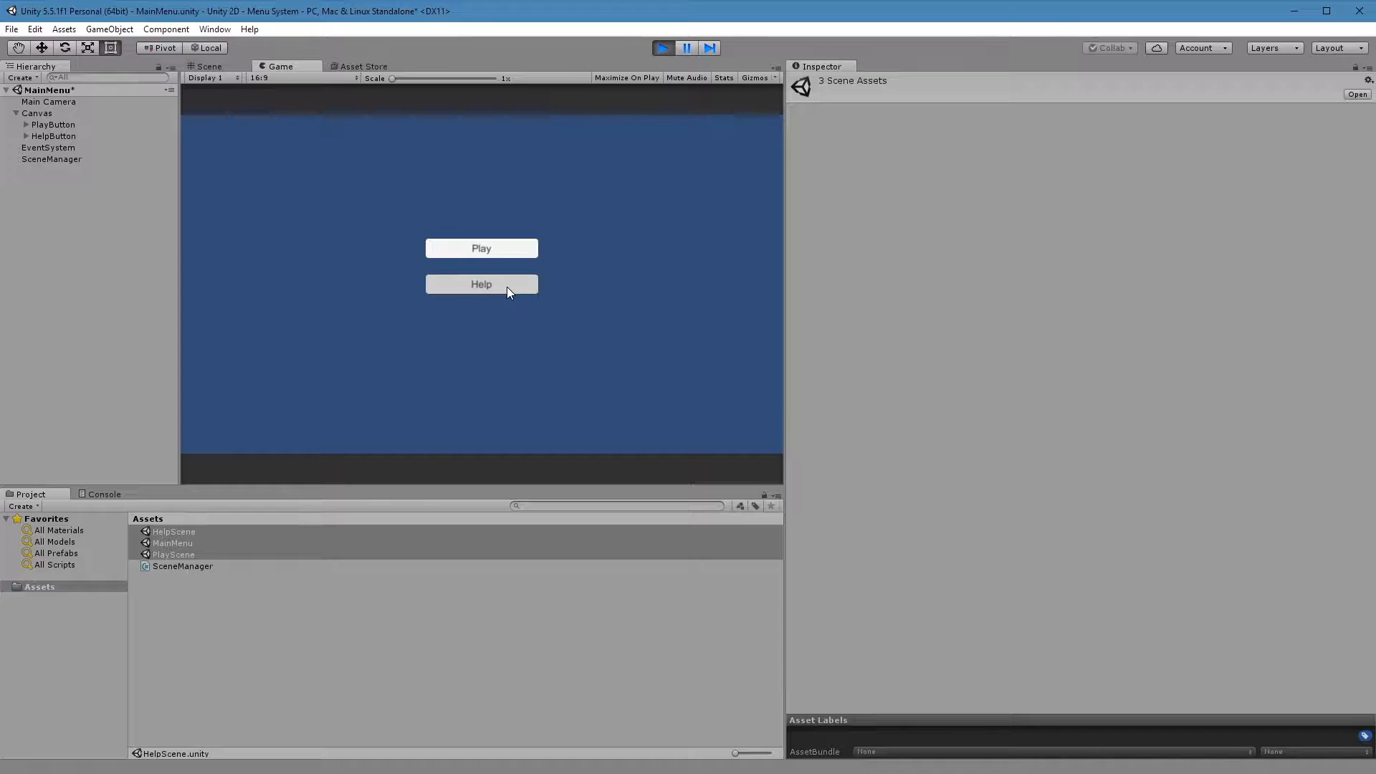
left_click(665, 48)
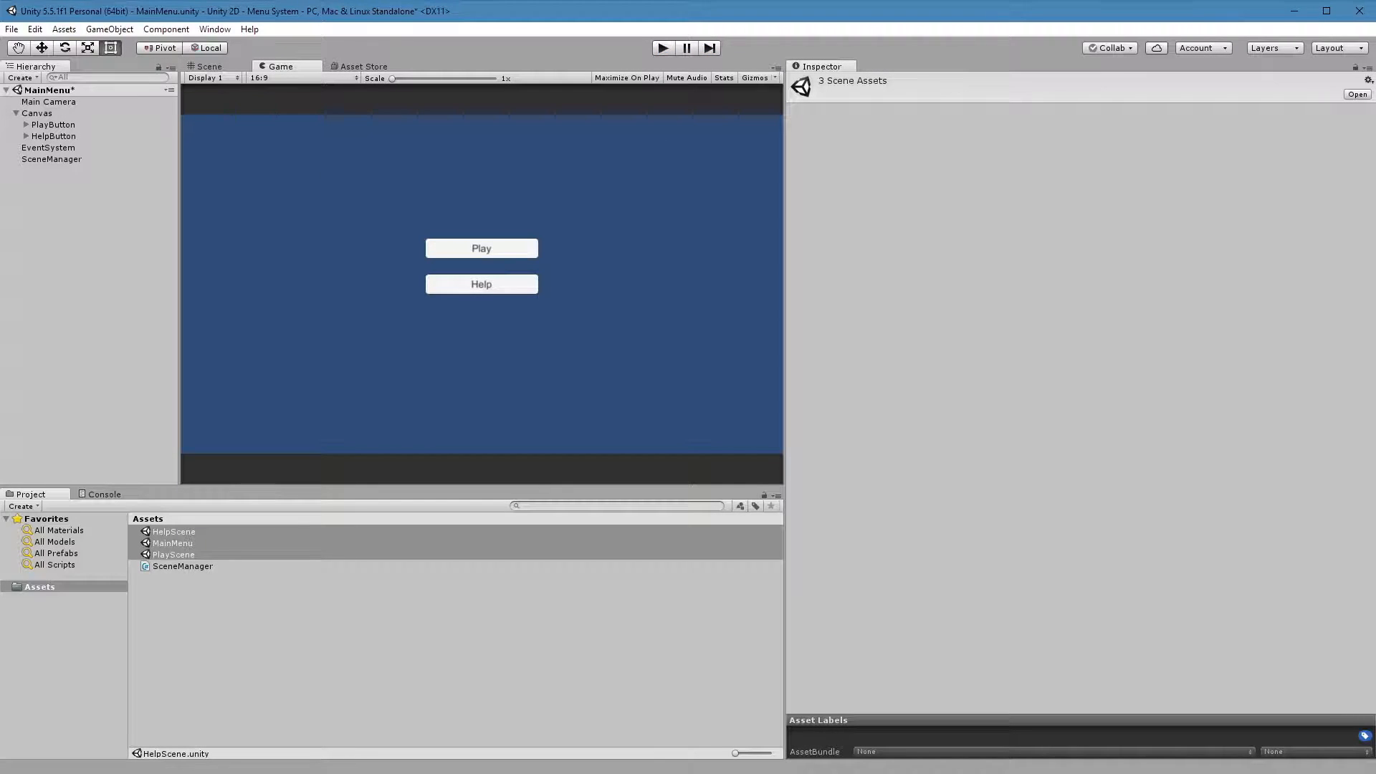
Step: Add an On Click entry to HelpButton, set it to Editor And Runtime, and assign the SceneManager object to it
left_click(50, 136)
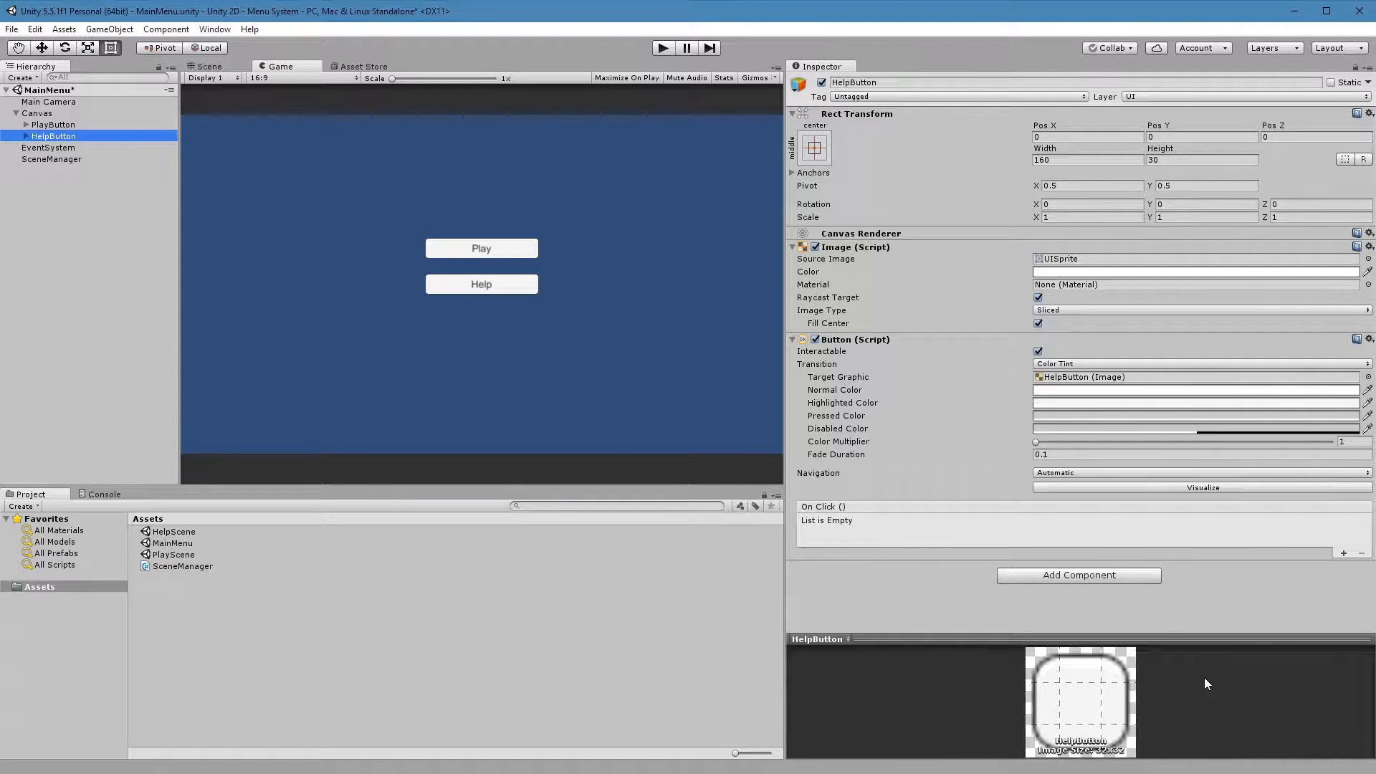
left_click(1344, 553)
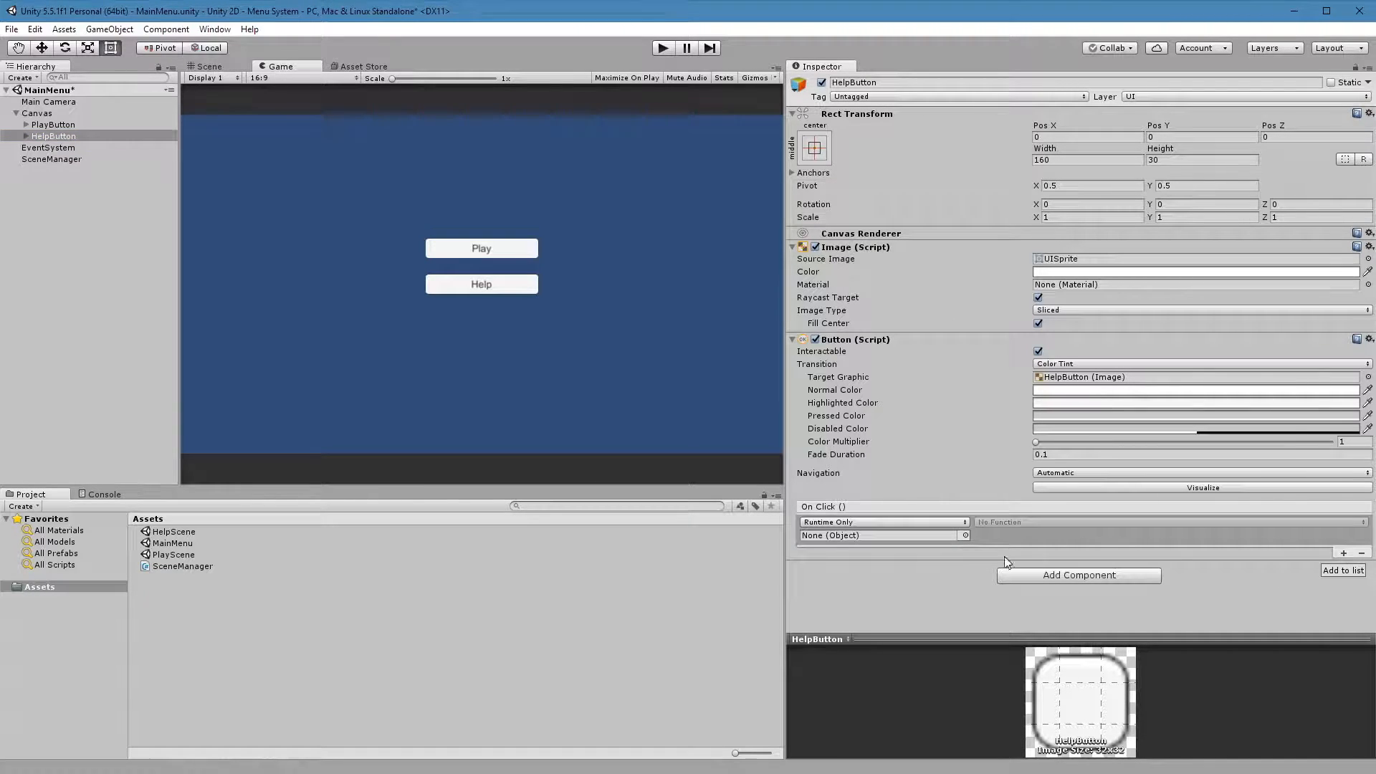
left_click(863, 522)
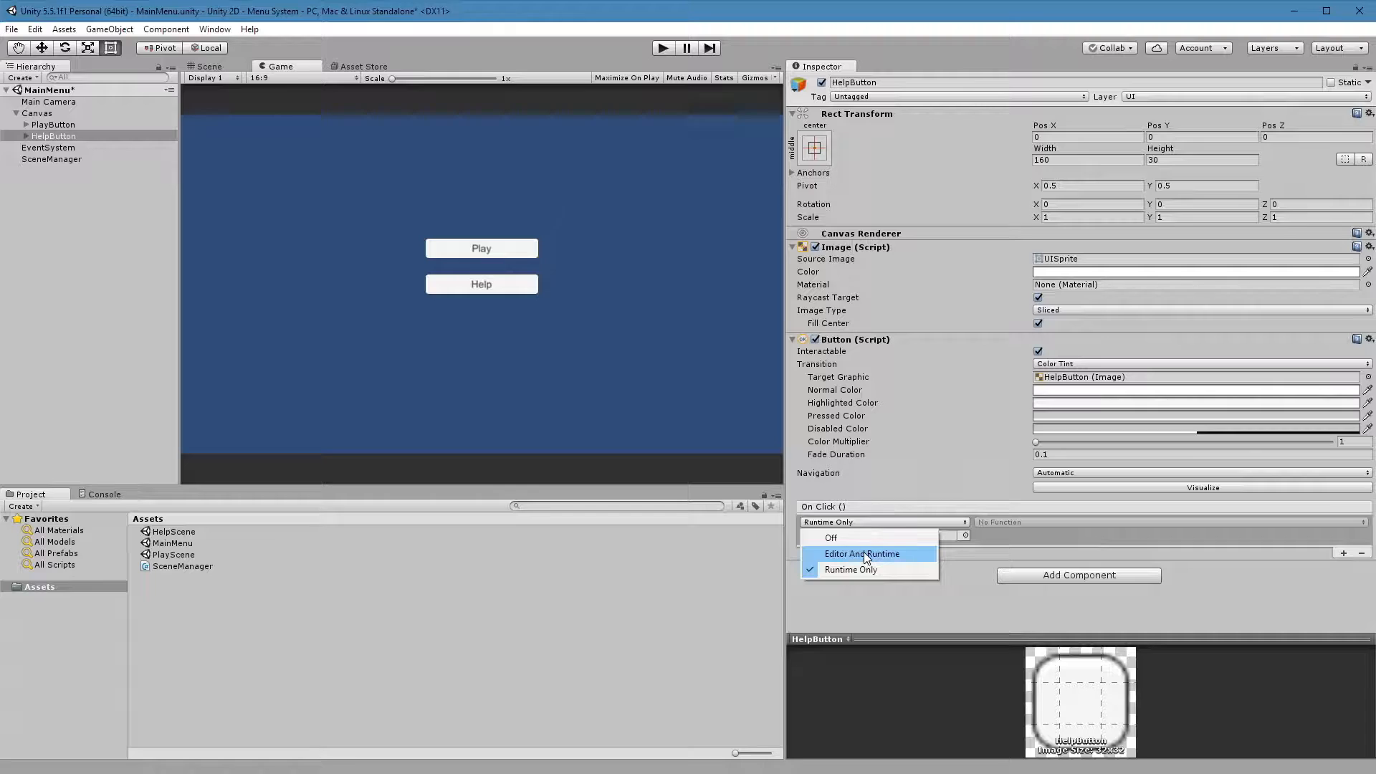
left_click(863, 555)
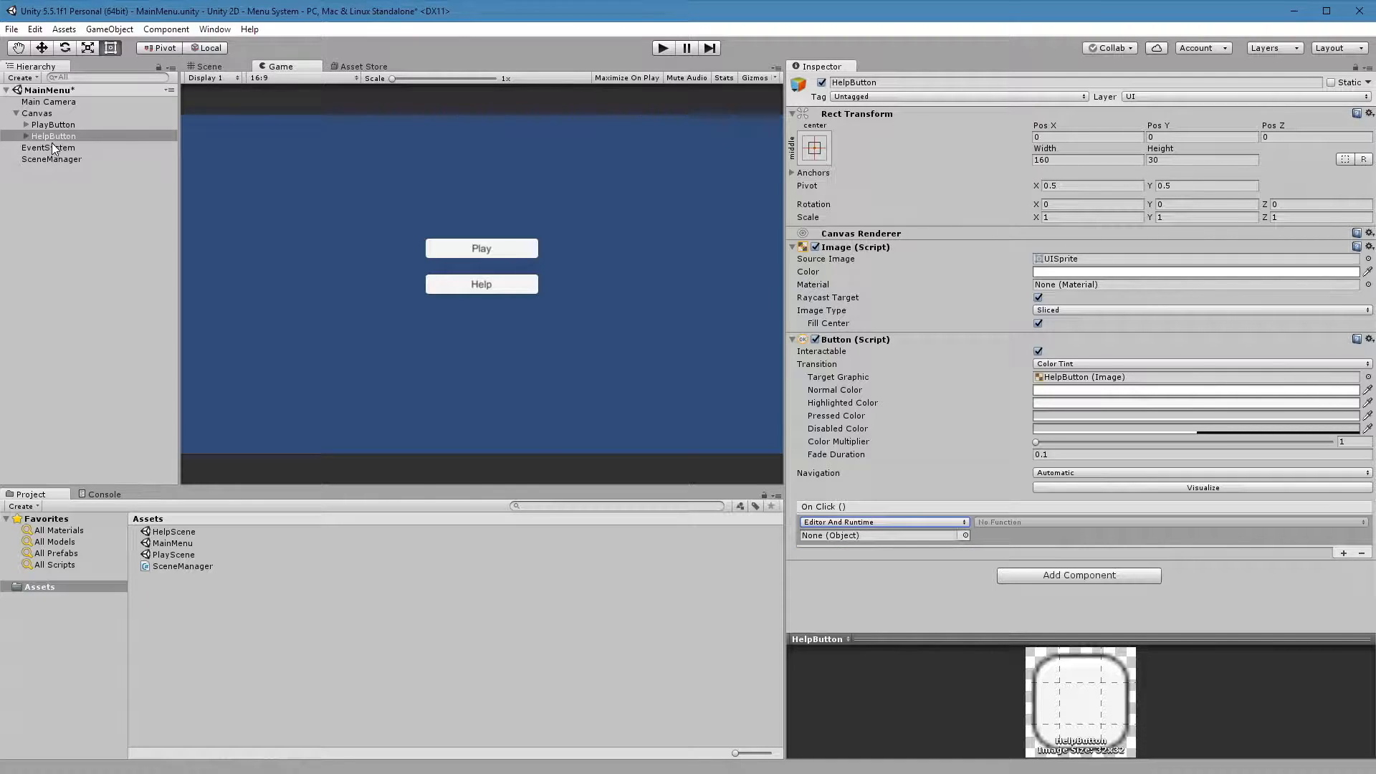
left_click_drag(47, 162, 873, 538)
Step: Have HelpButton's On Click entry call SceneManager.LoadScene with the argument HelpScene
left_click(996, 522)
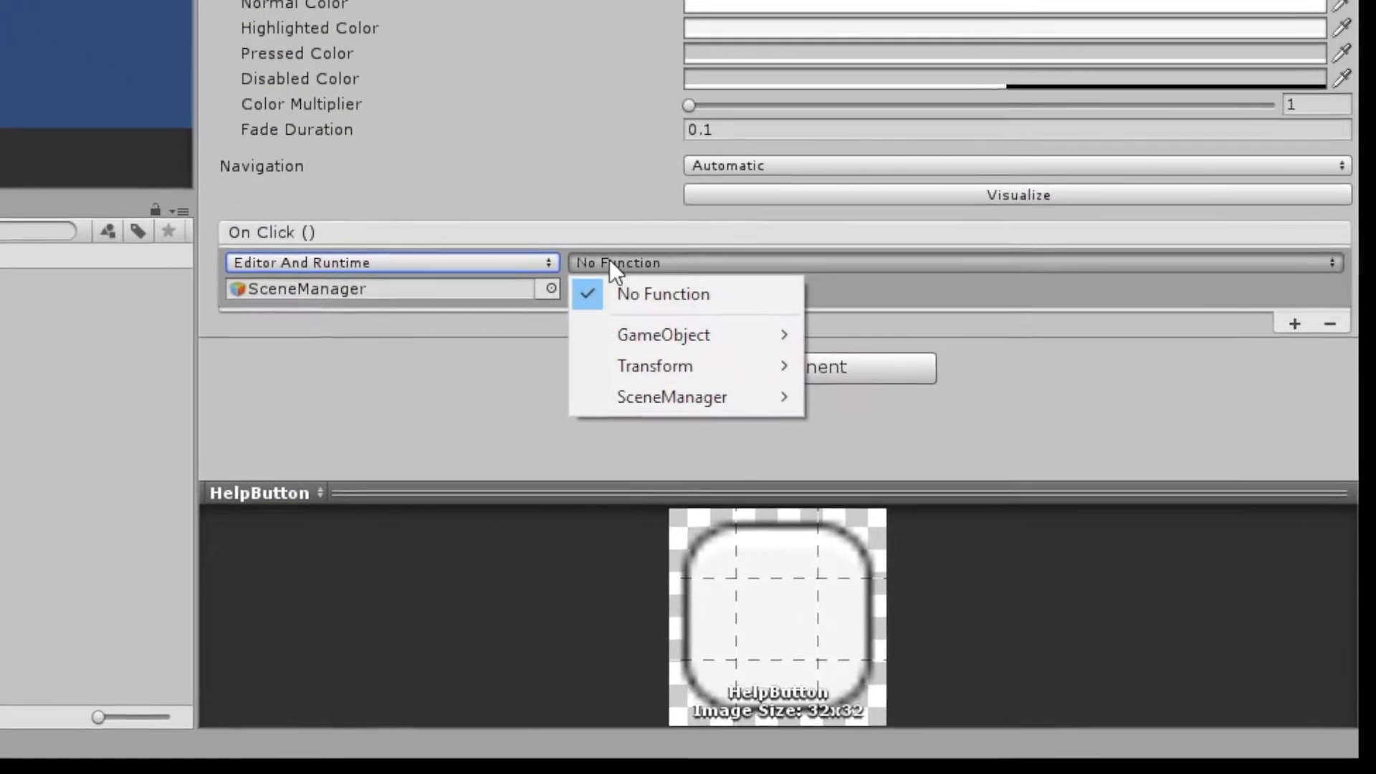
mouse_move(692, 403)
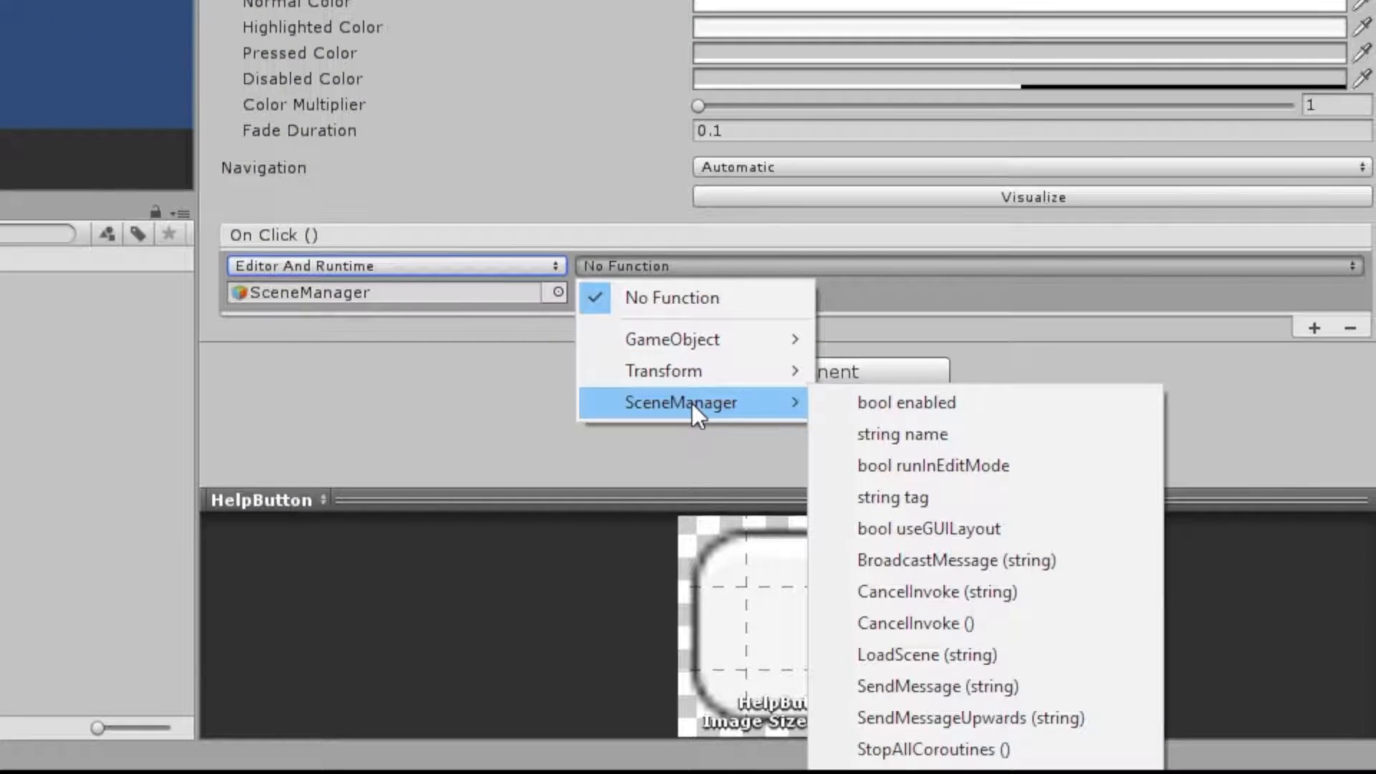
left_click(905, 654)
left_click(657, 299)
type("HelpScene")
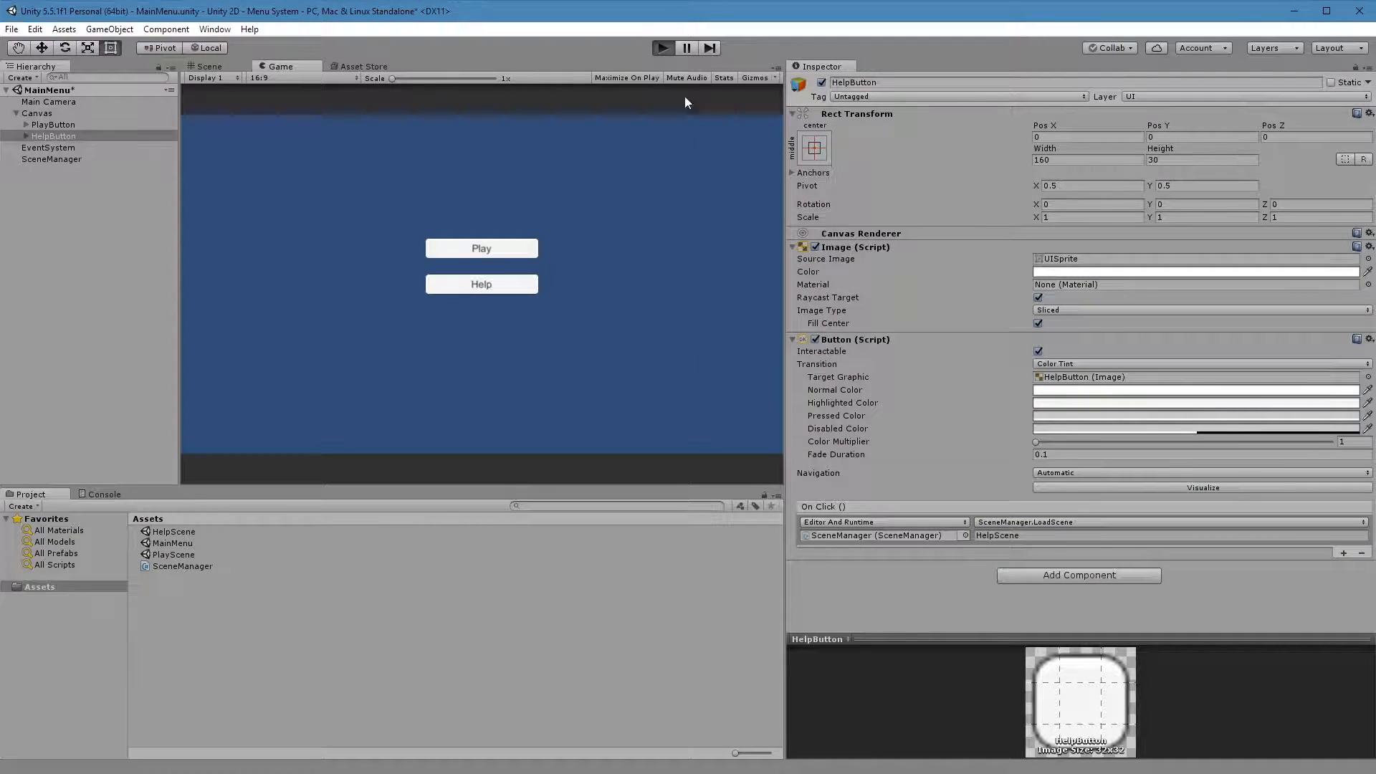
Step: Run the game, test the Help button's scene loading, and stop play mode
left_click(663, 47)
left_click(491, 290)
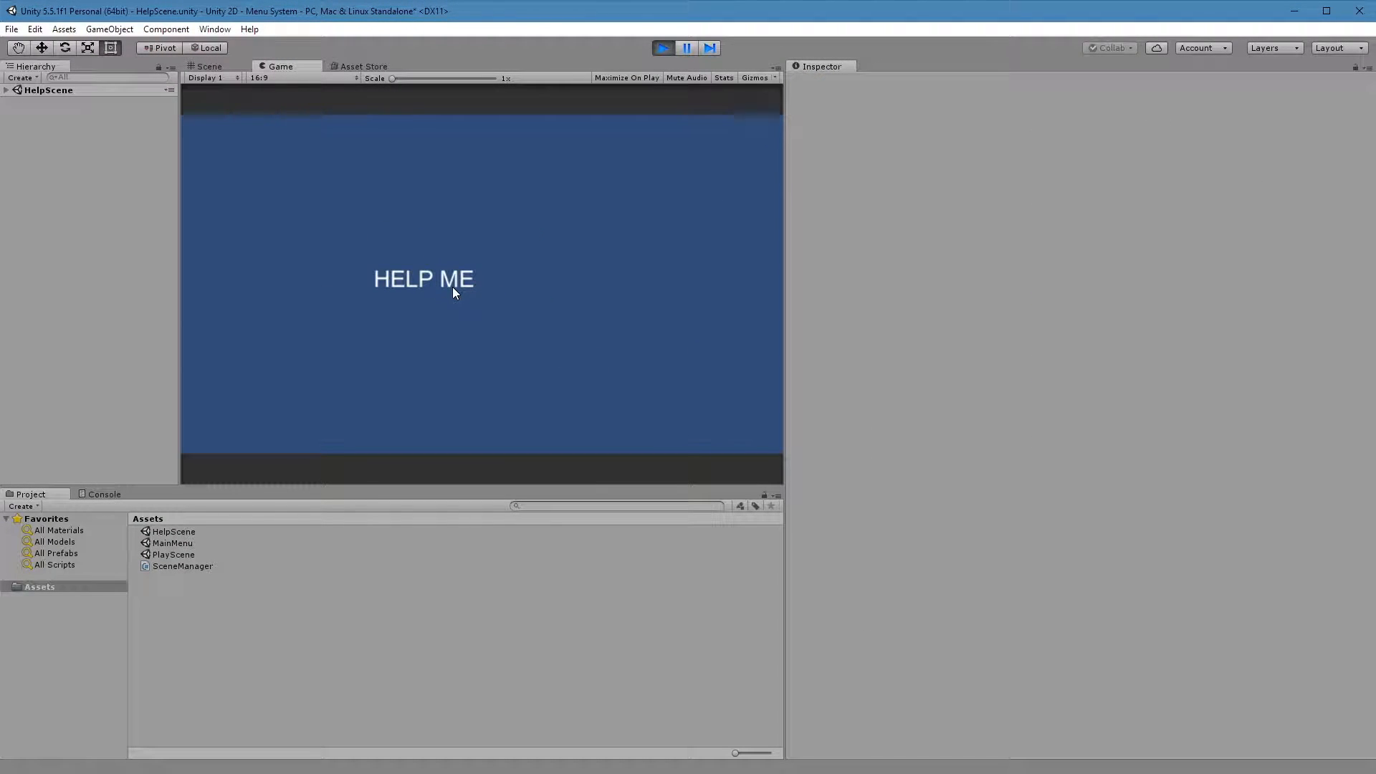
left_click(663, 48)
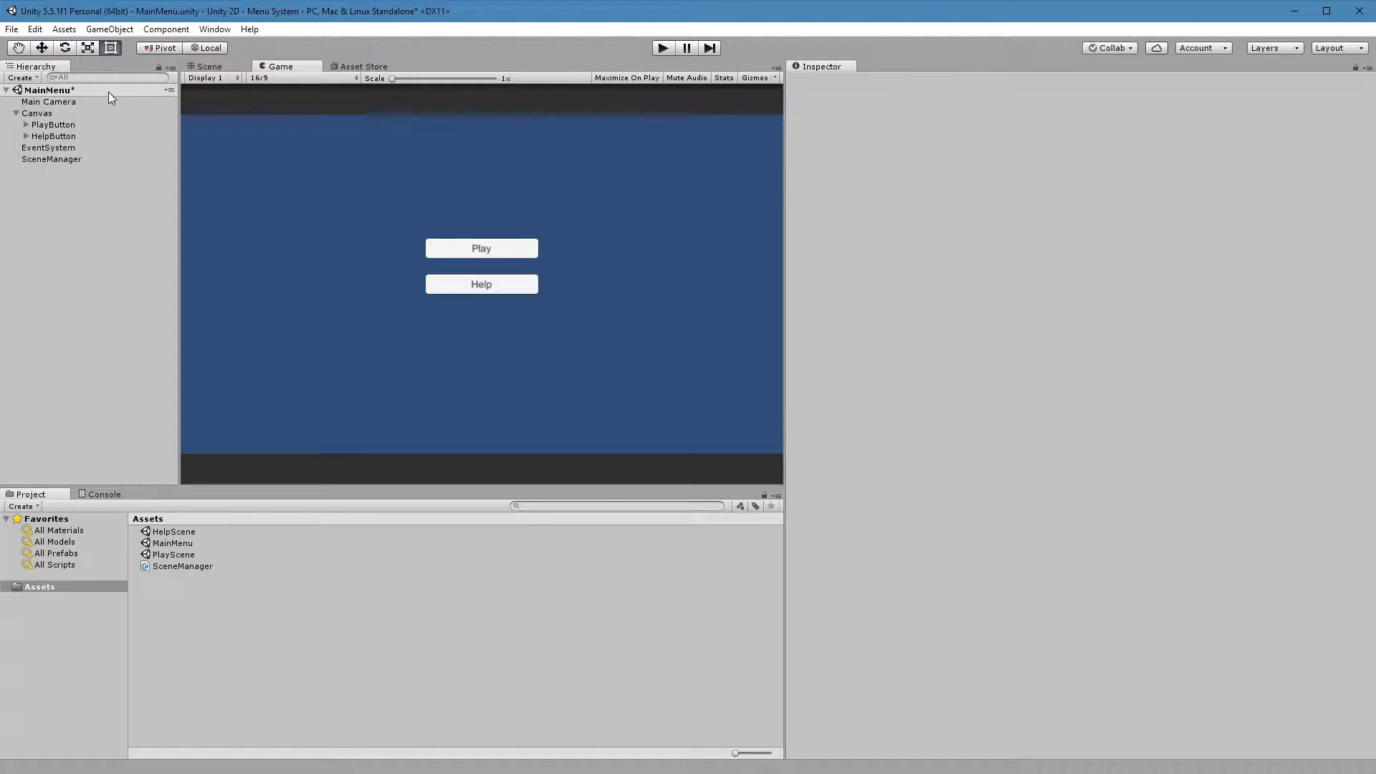
Step: Try Screen Space - Camera as the Canvas render mode, and restore Screen Space - Overlay
left_click(45, 113)
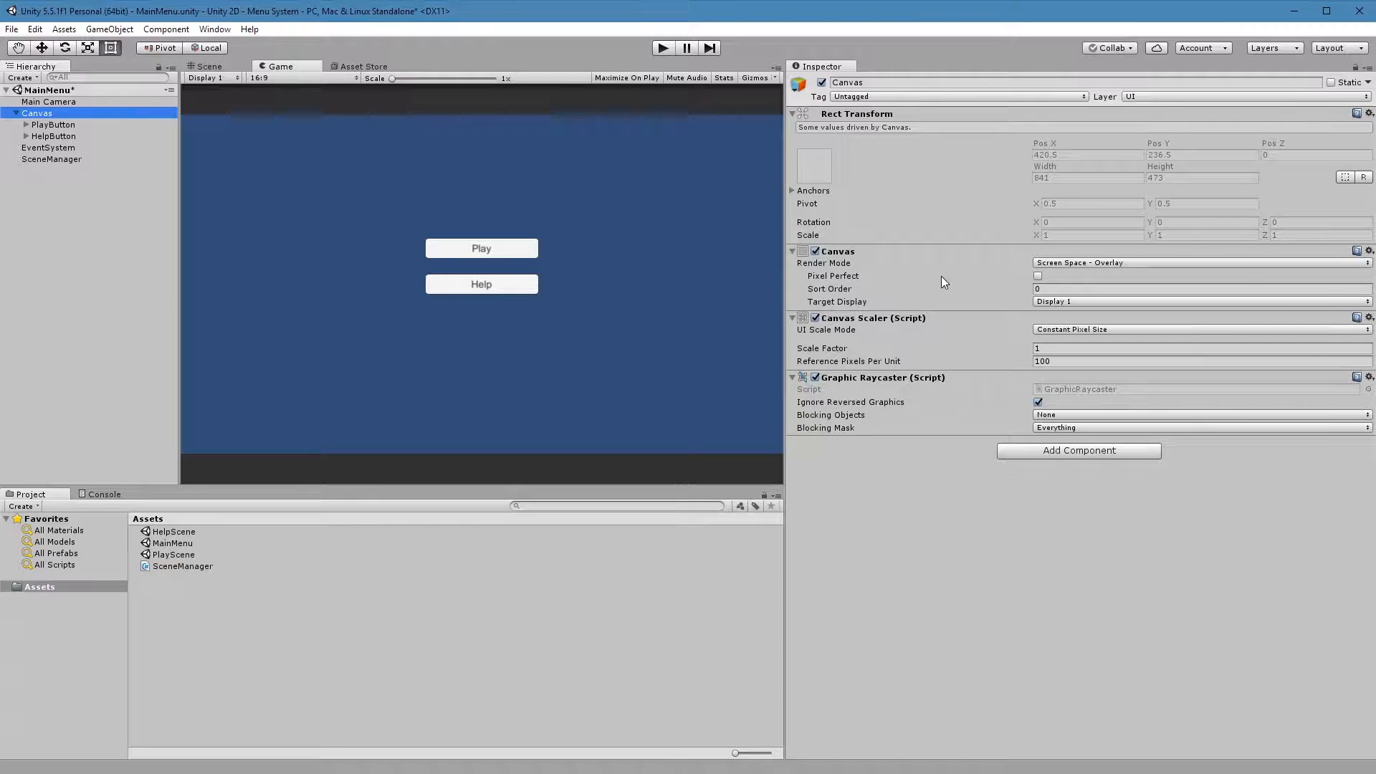
left_click(1109, 263)
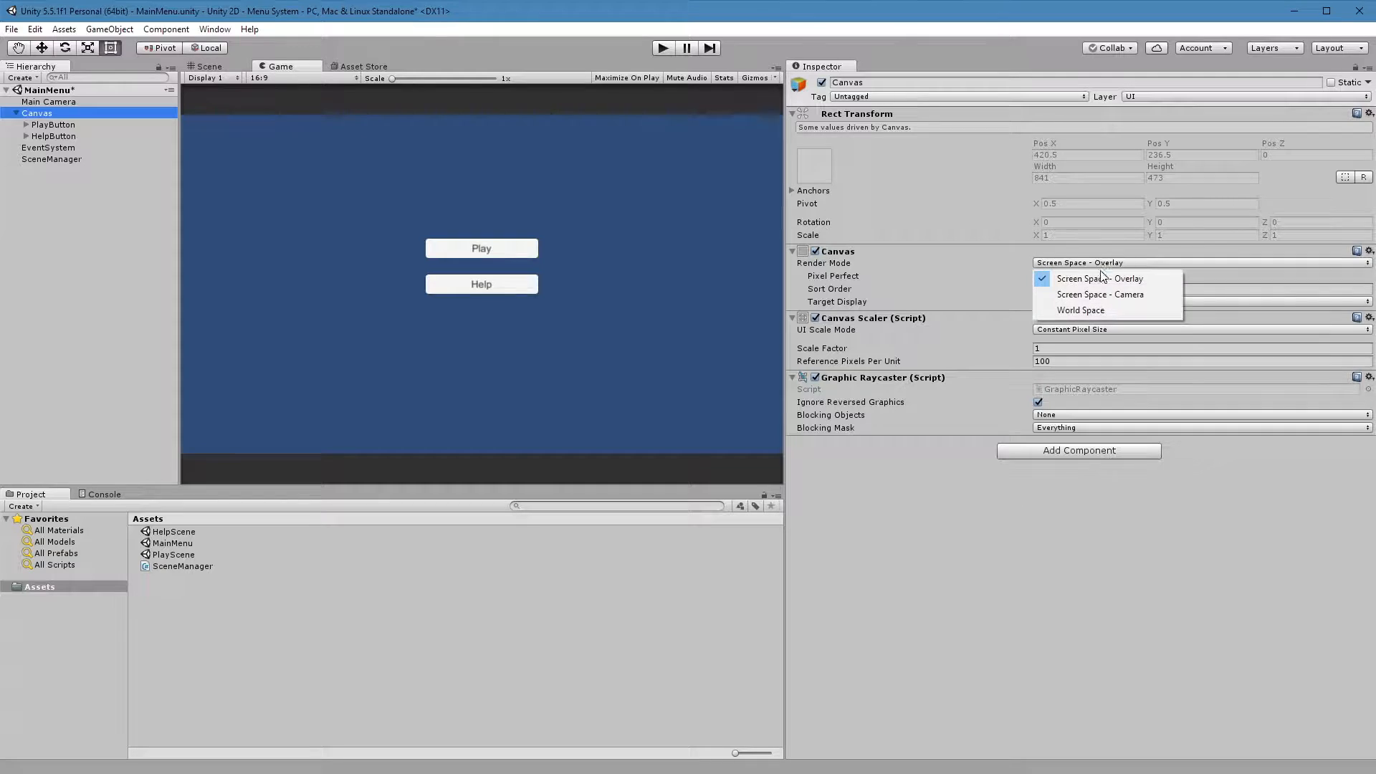
left_click(1100, 294)
left_click(1096, 264)
left_click(1083, 278)
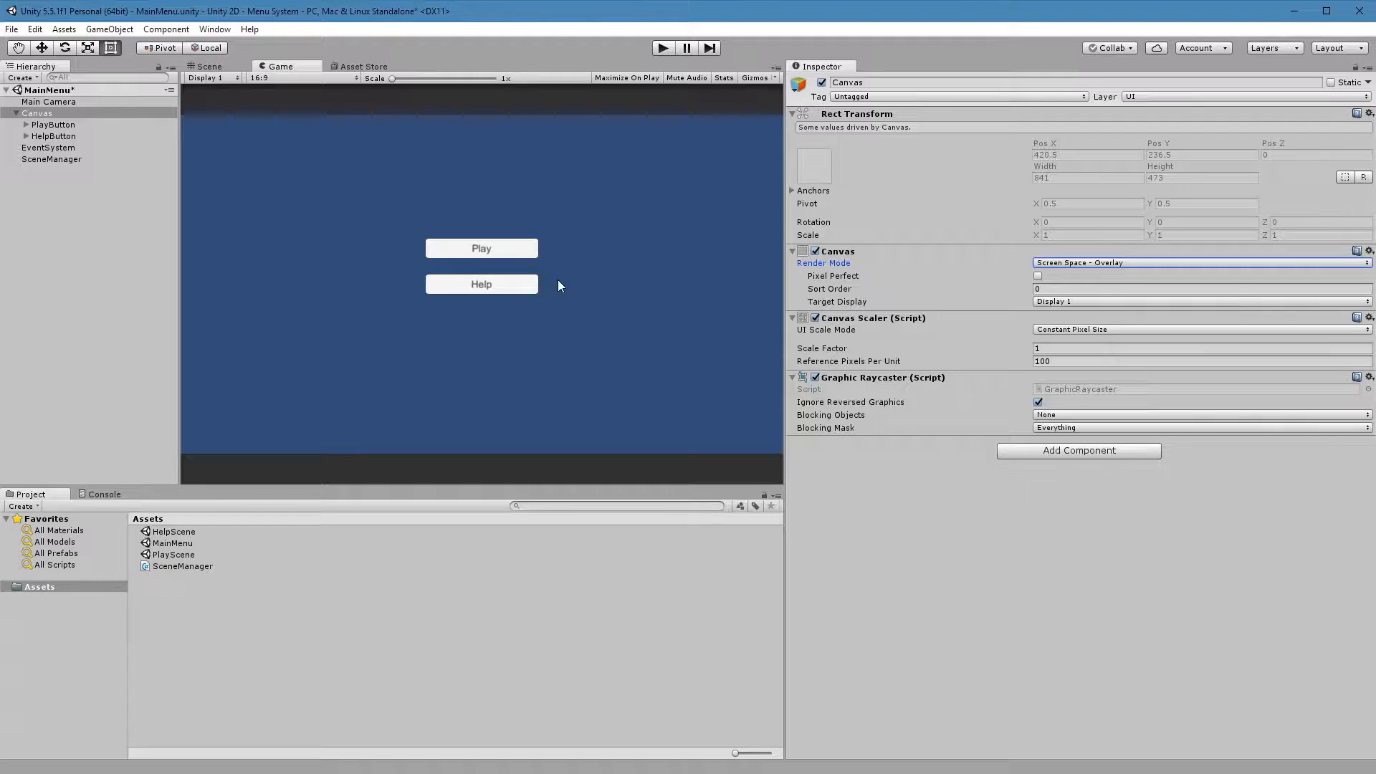
Step: Create a new C# script named Debugger as a component on the SceneManager object
left_click(53, 127)
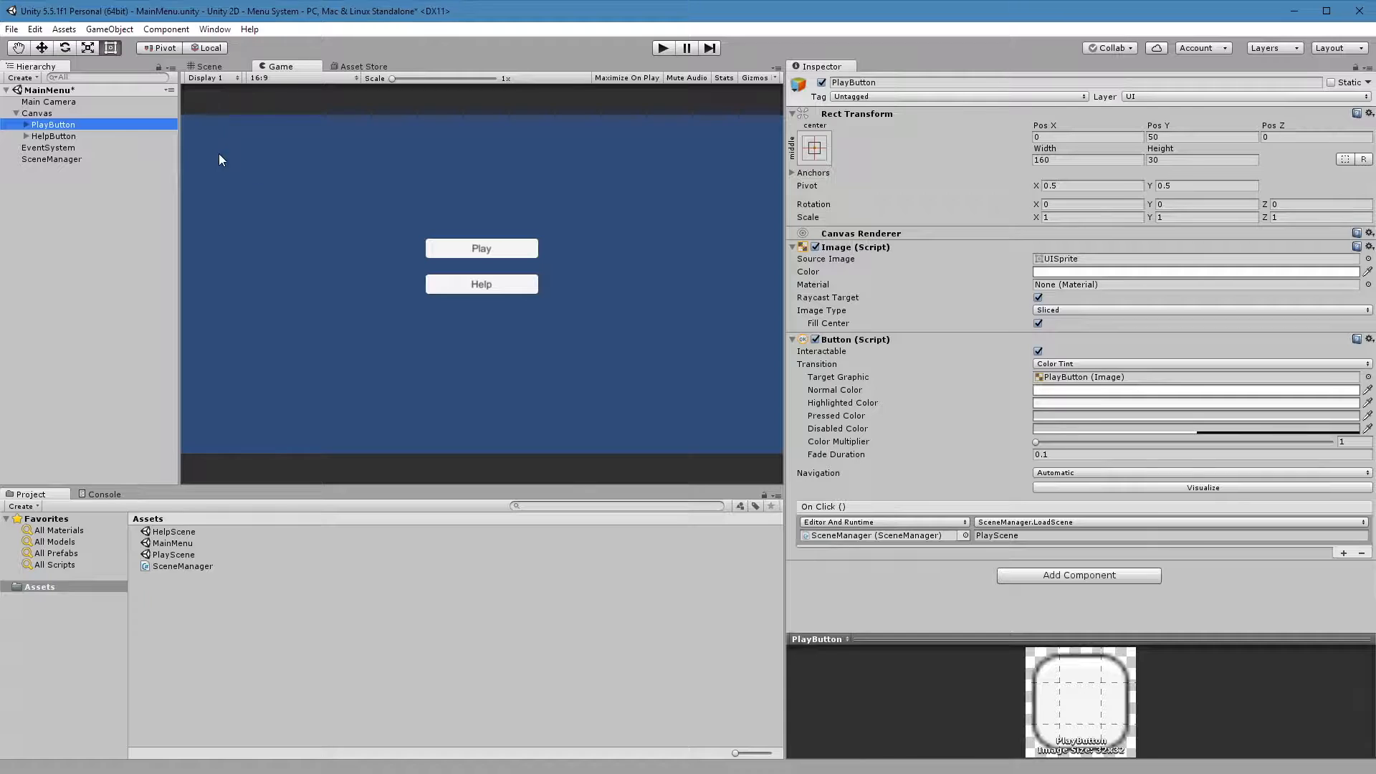
left_click(46, 159)
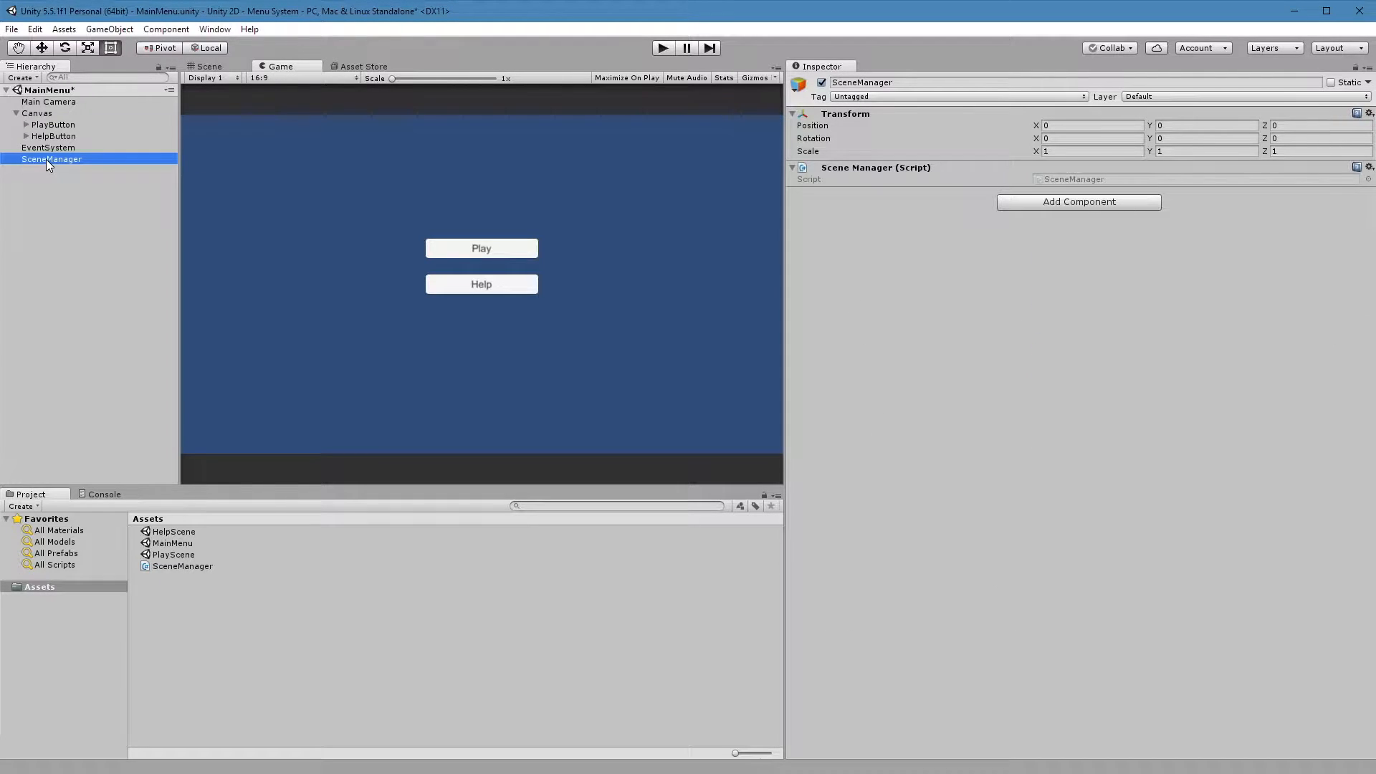
left_click(1121, 205)
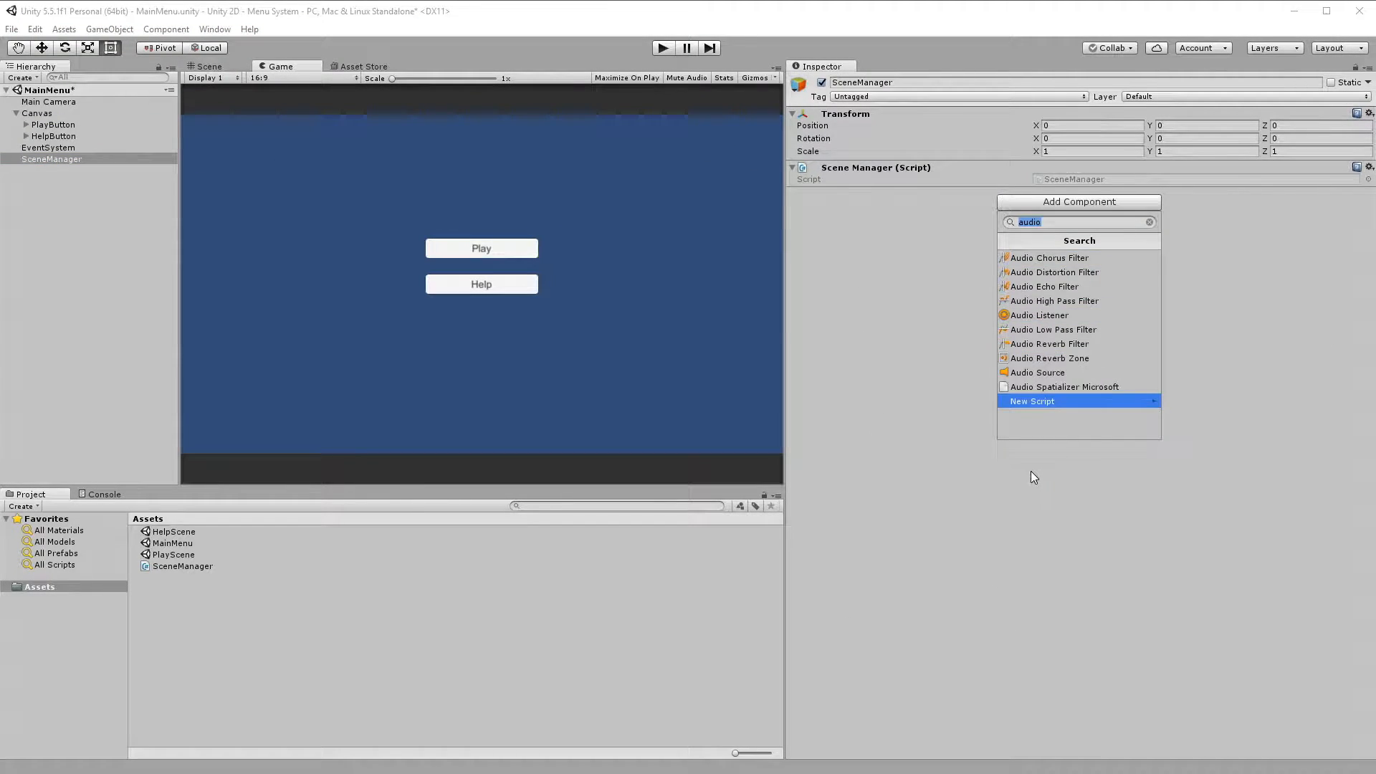
left_click(1052, 403)
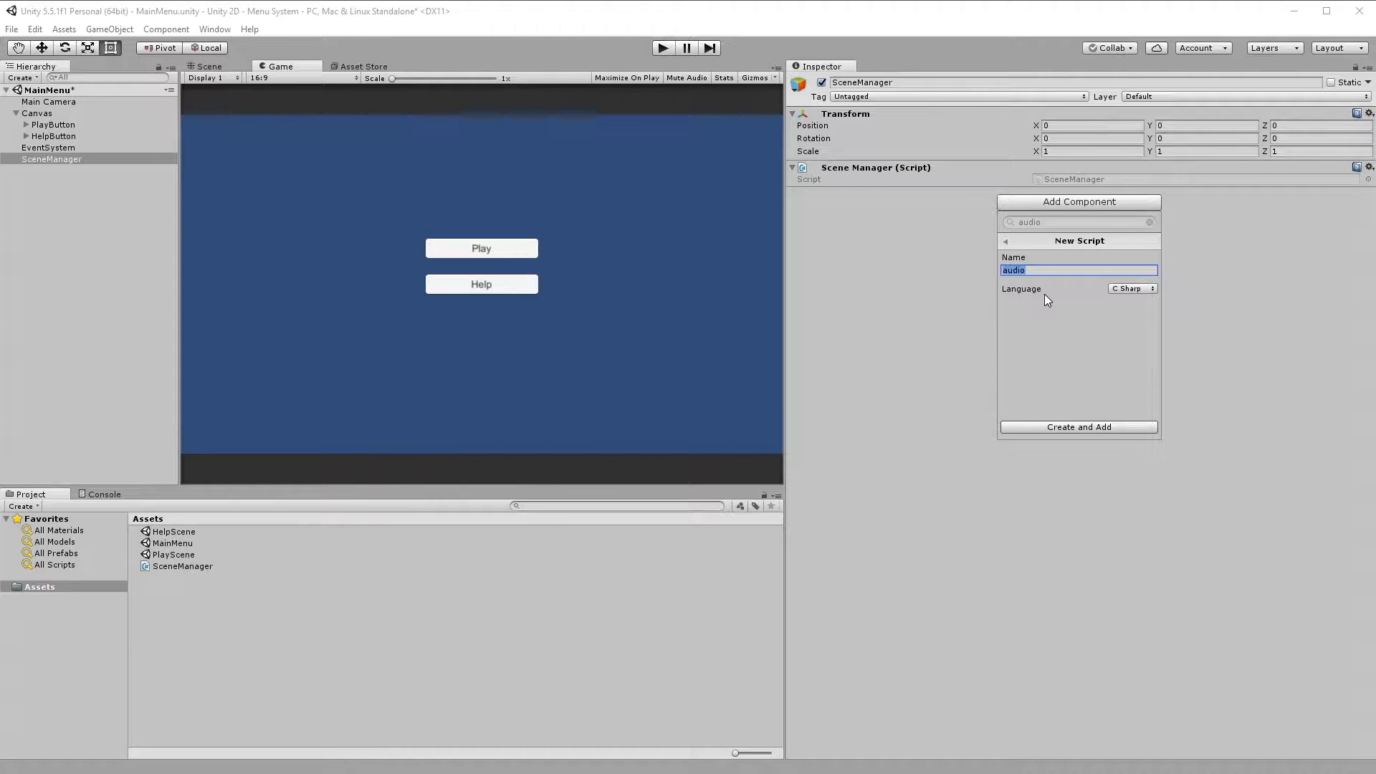
type("Debugger")
key("Return")
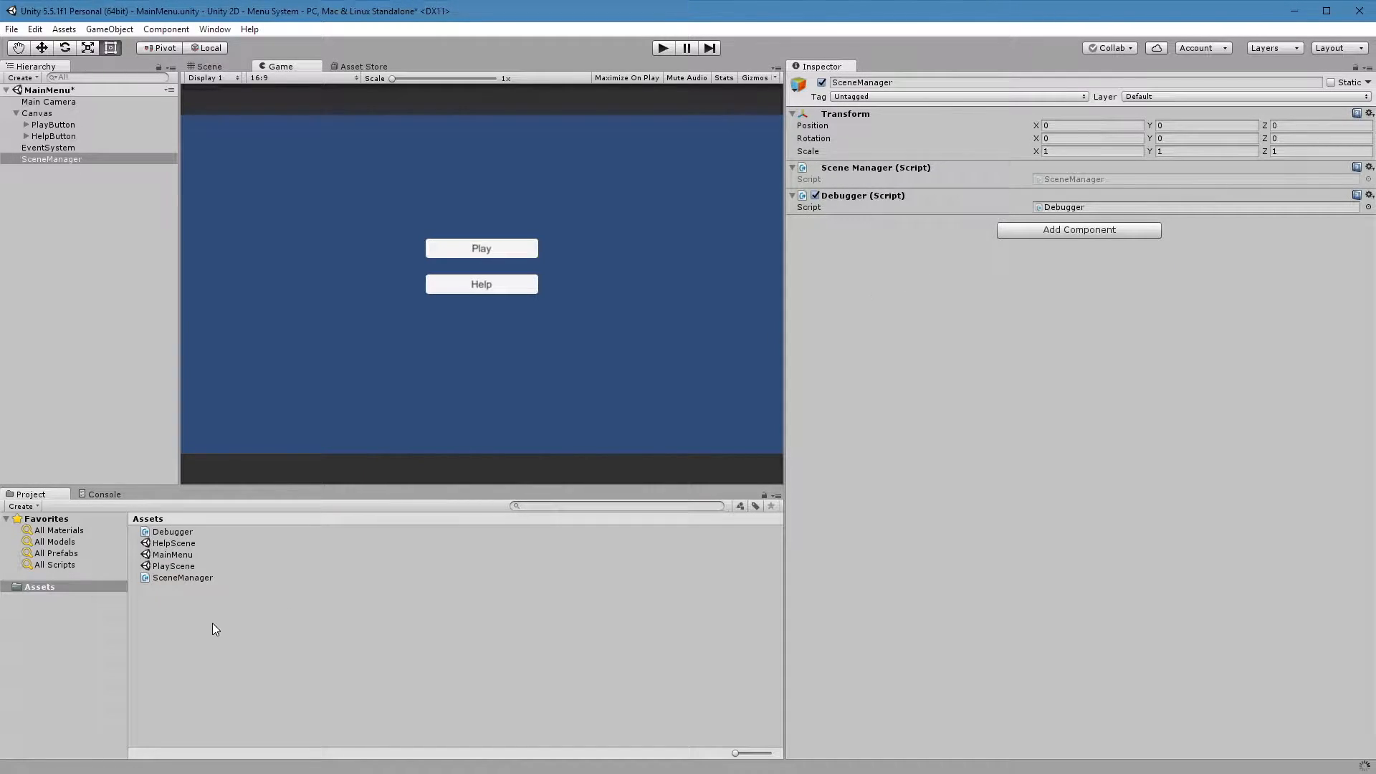
Step: In Visual Studio, replace the Debugger script's Start and Update methods with an empty public void method WriteDebugMessage(string message)
double_click(183, 531)
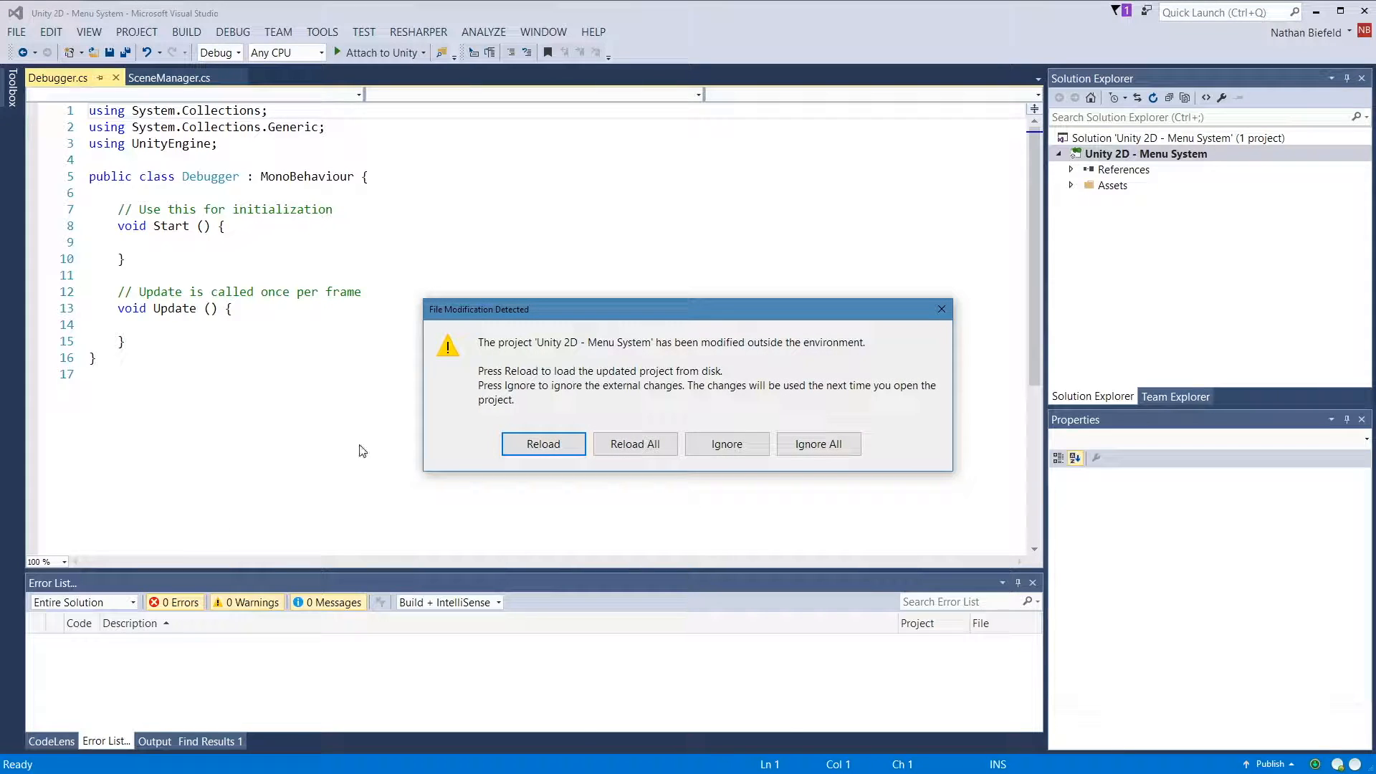
left_click(625, 445)
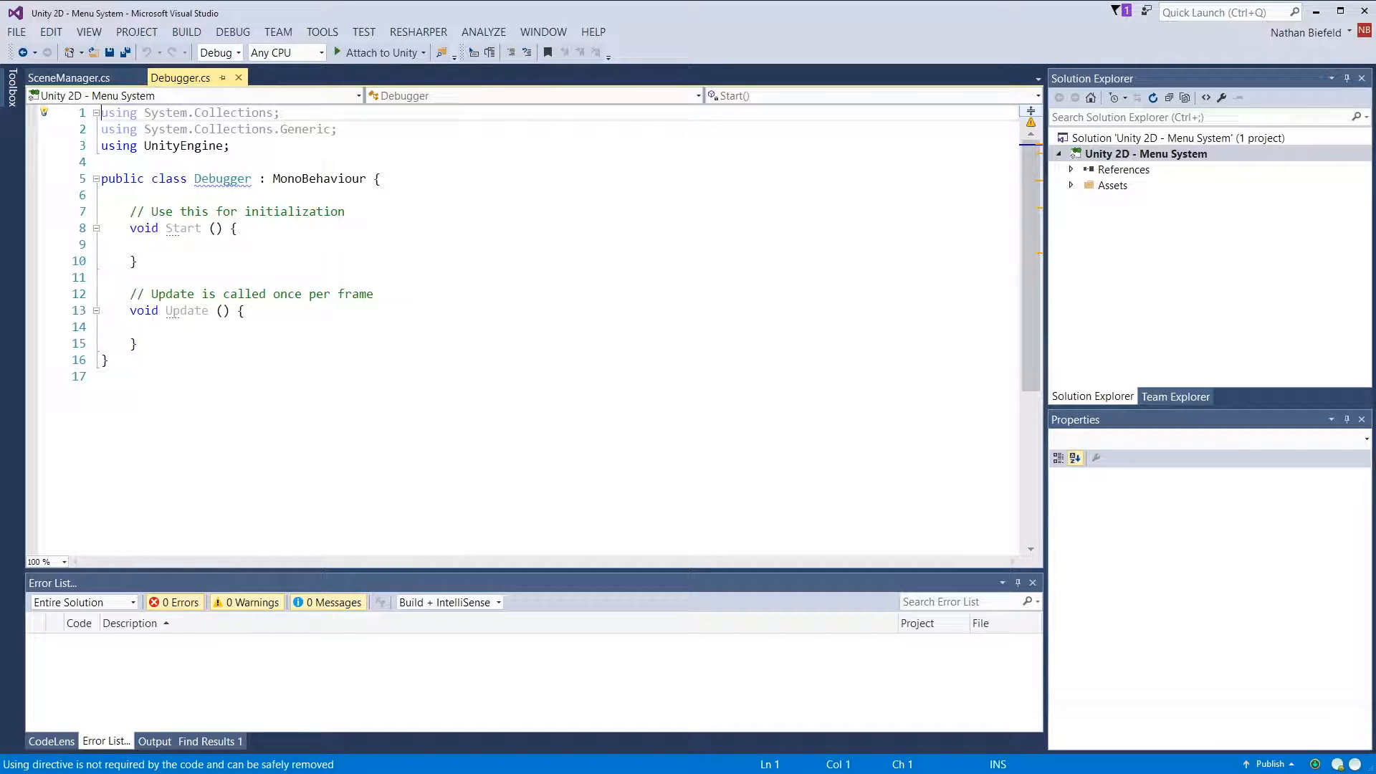
left_click_drag(150, 345, 129, 211)
type("publi")
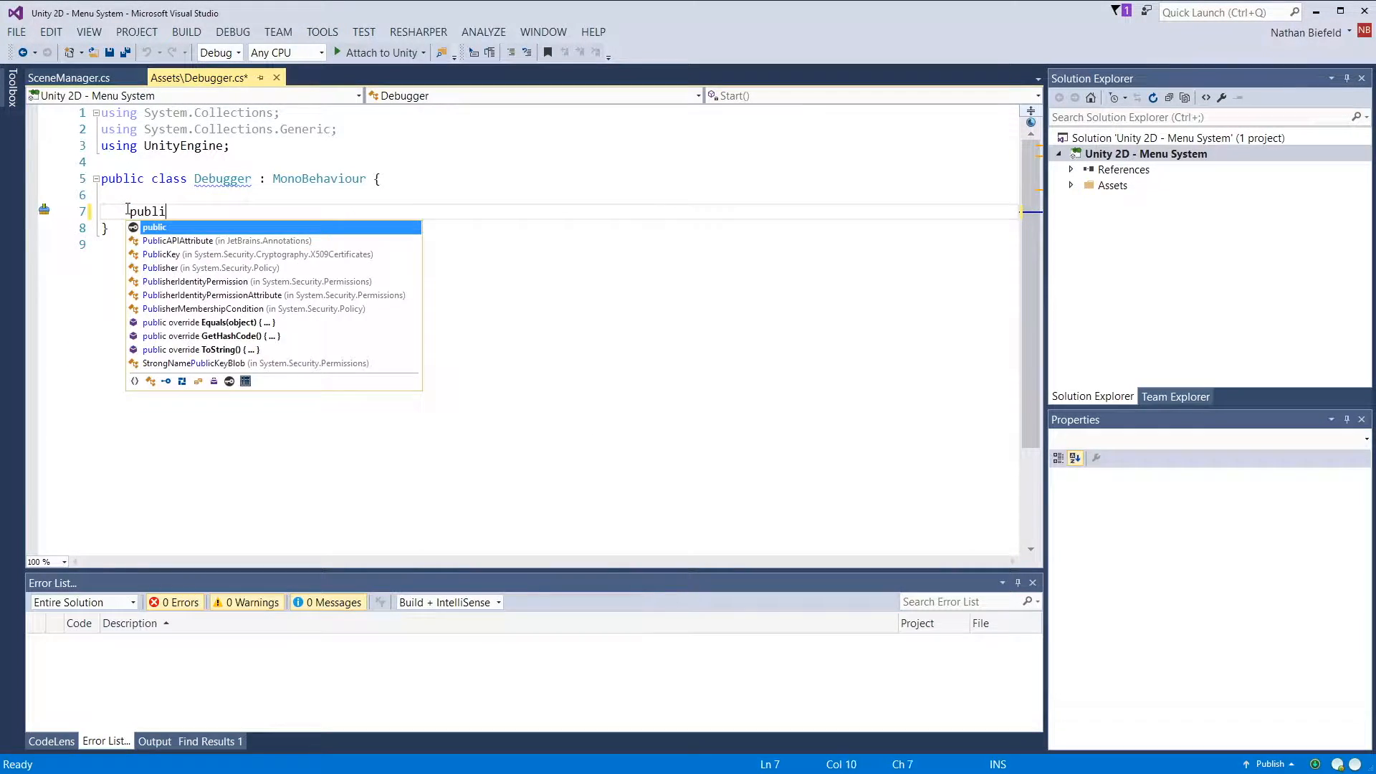
type("c void ")
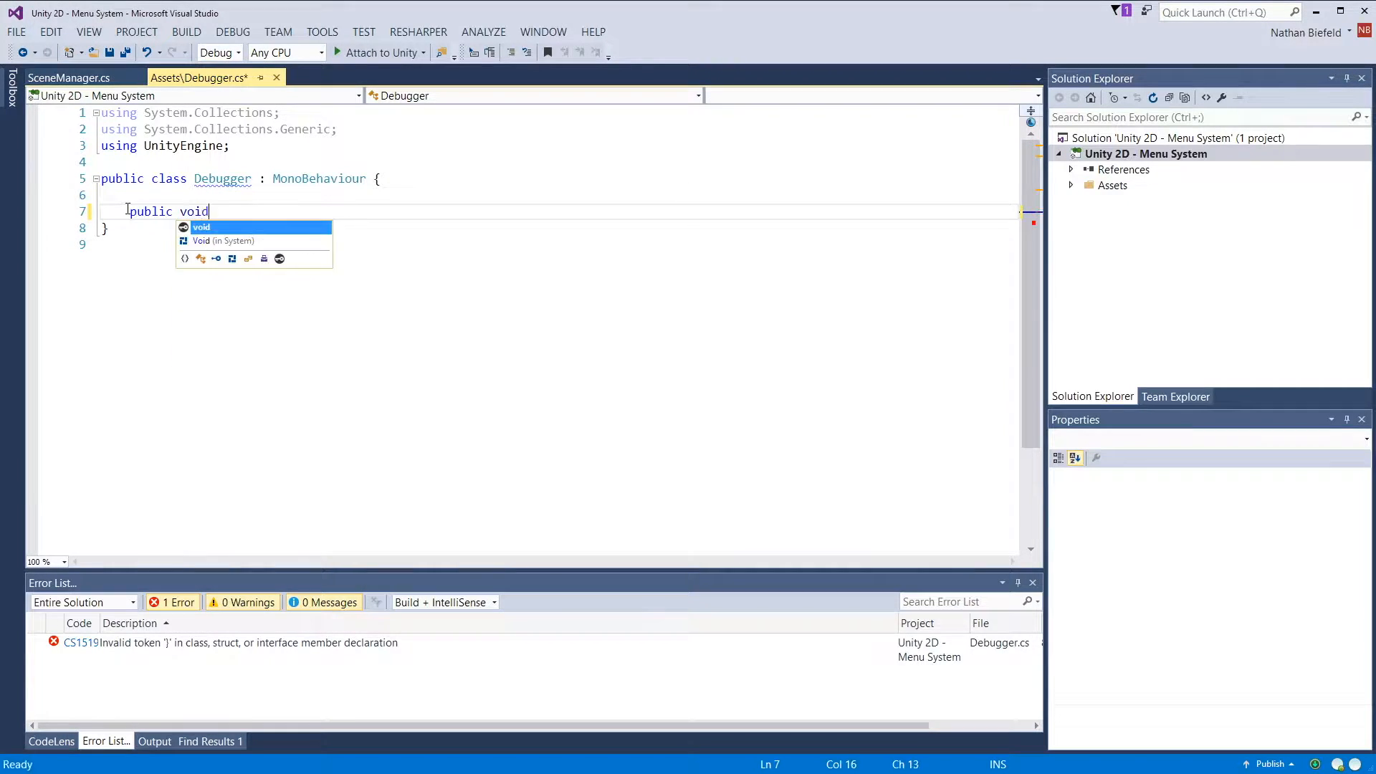
type("Wr")
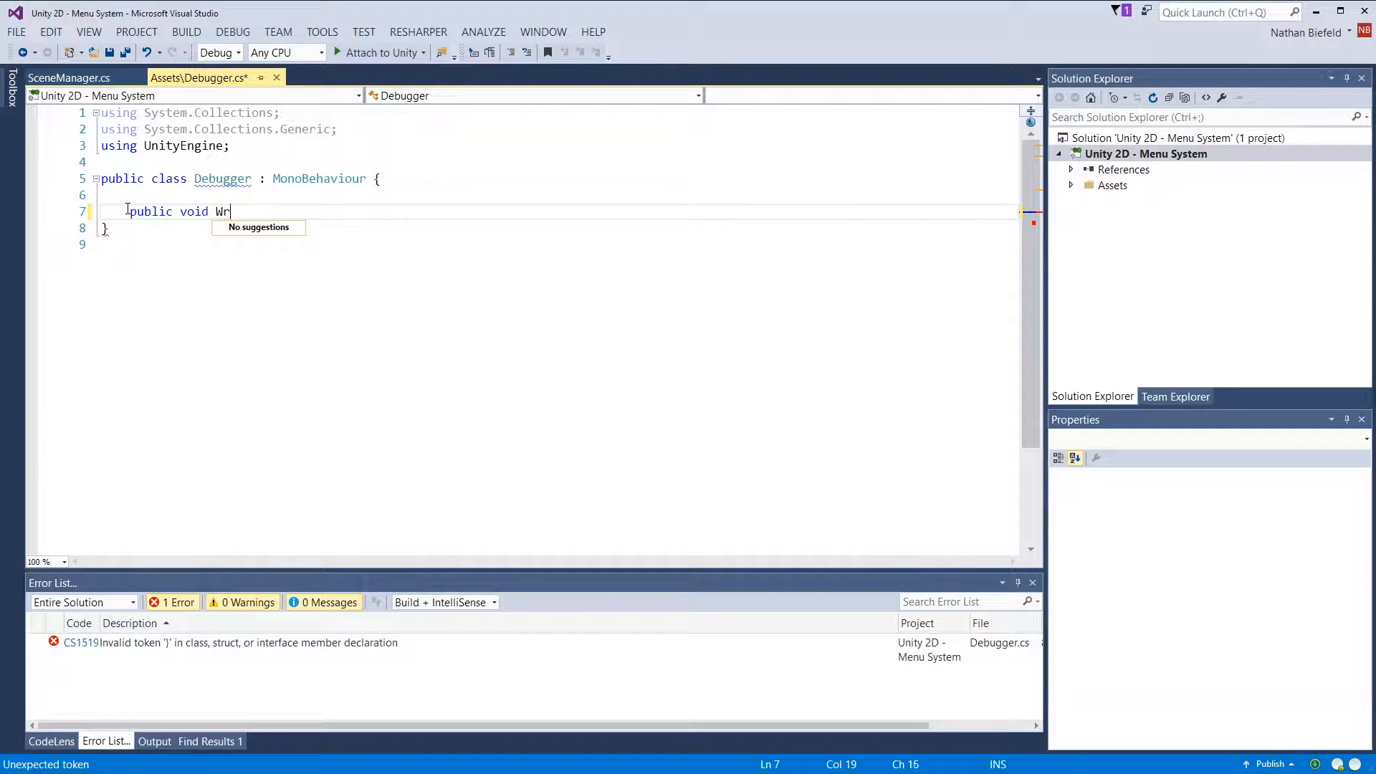
type("iteDebugMessage(string message")
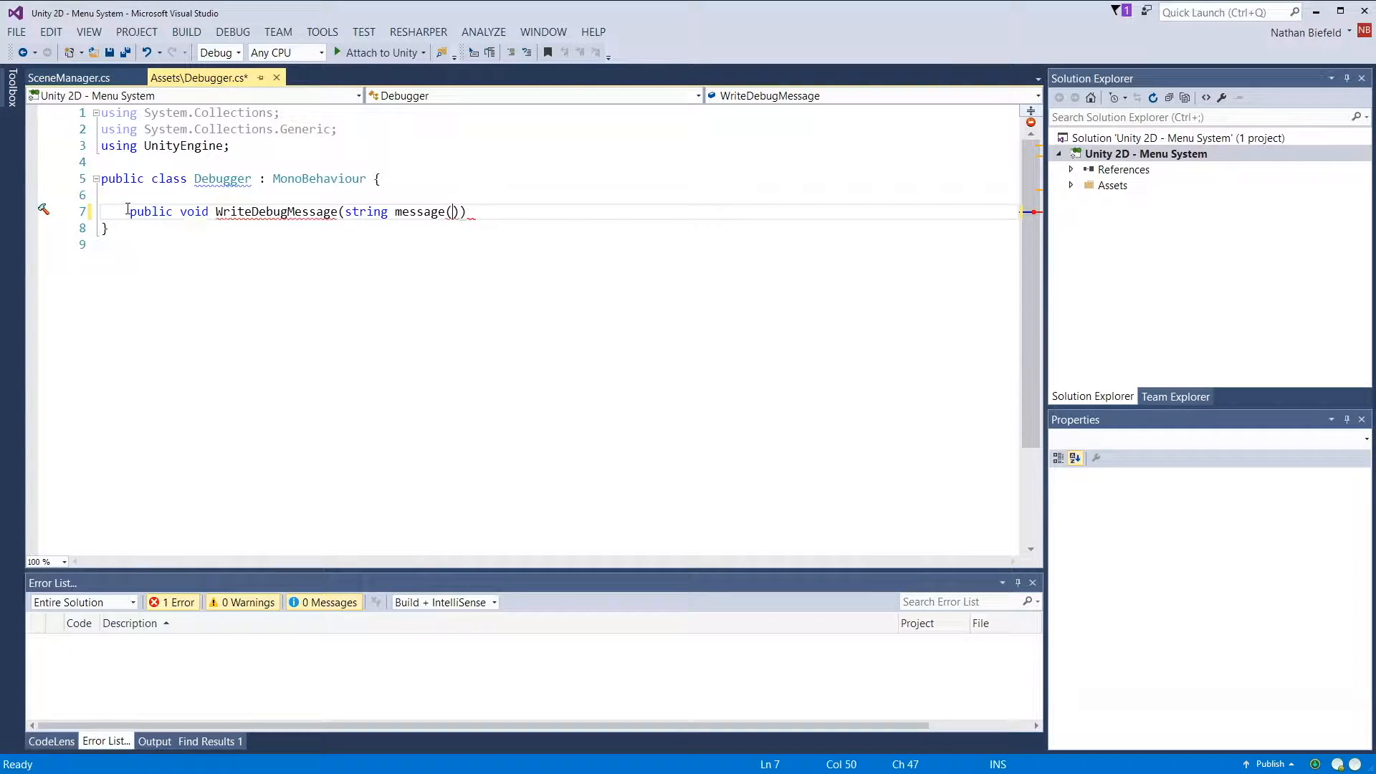
key("Return")
type("{")
key("Return")
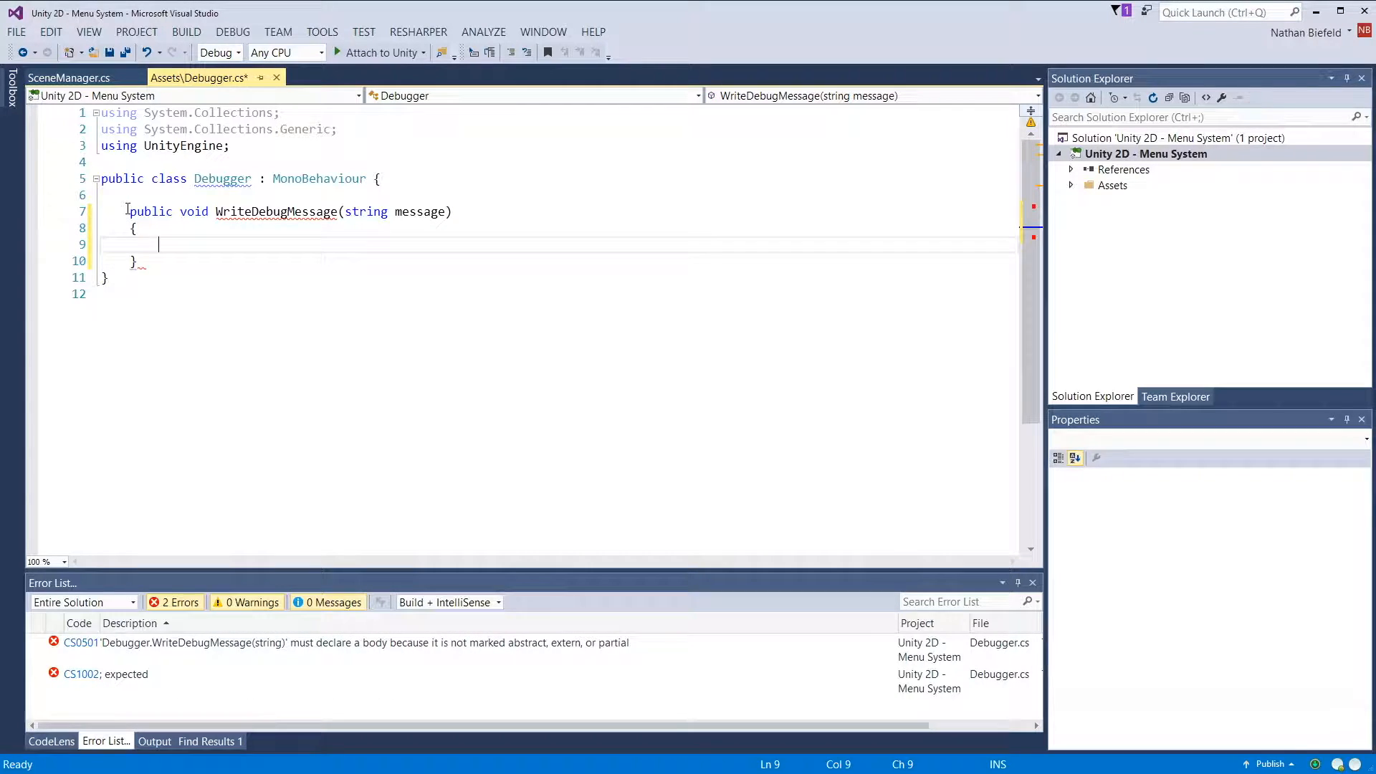
Step: Fill the WriteDebugMessage method's body with the statement Debug.LogWarning(message);
type("Debug.wri")
key("BackSpace")
key("BackSpace")
key("BackSpace")
type("log")
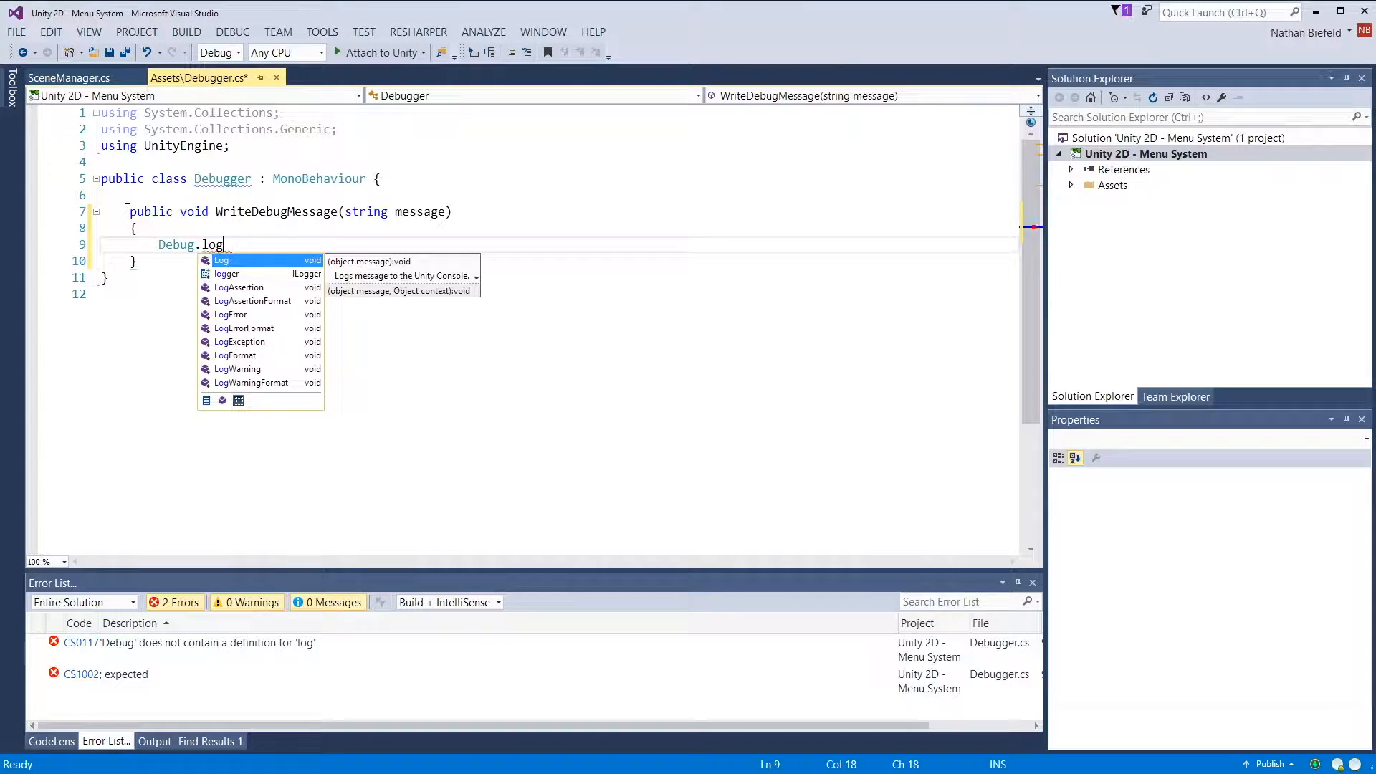
type("e")
key("BackSpace")
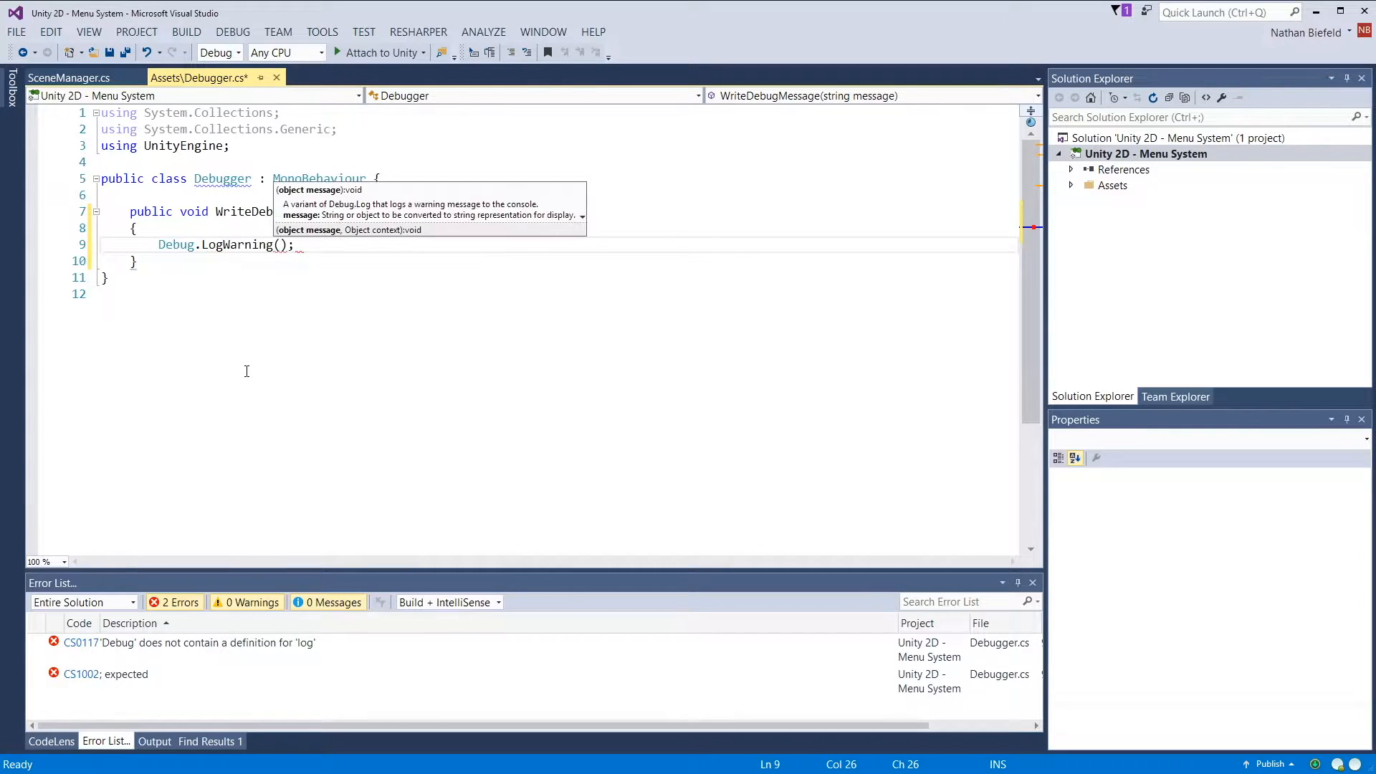
double_click(246, 371)
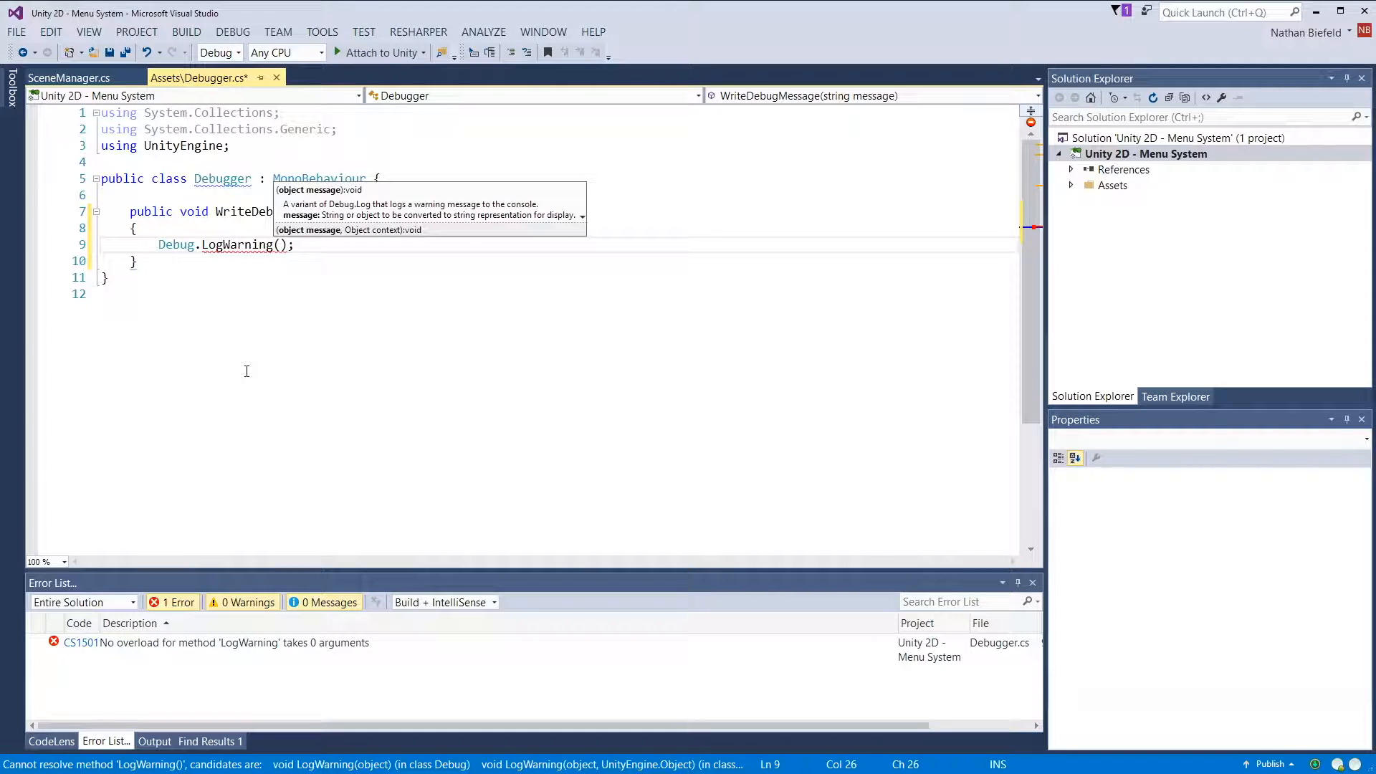
key("Escape")
type("mess")
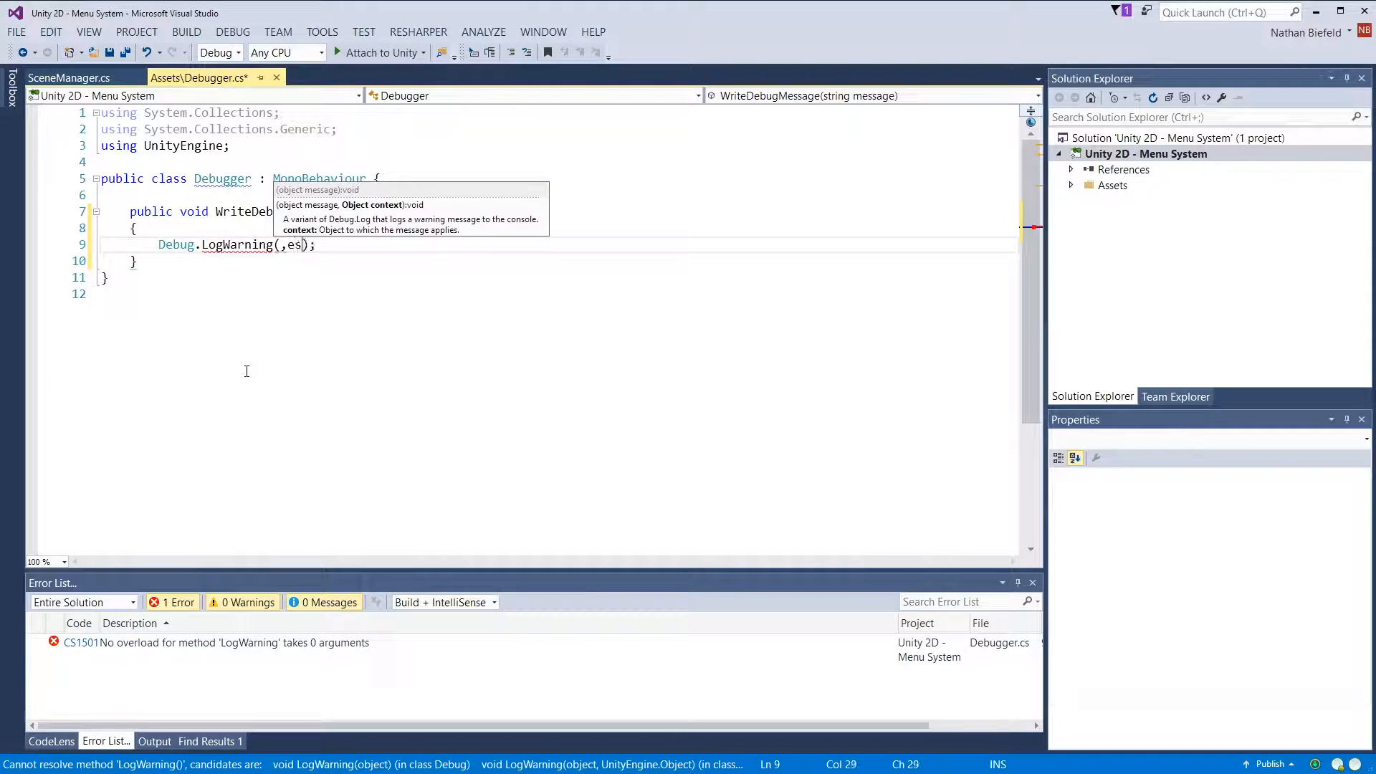
type("age")
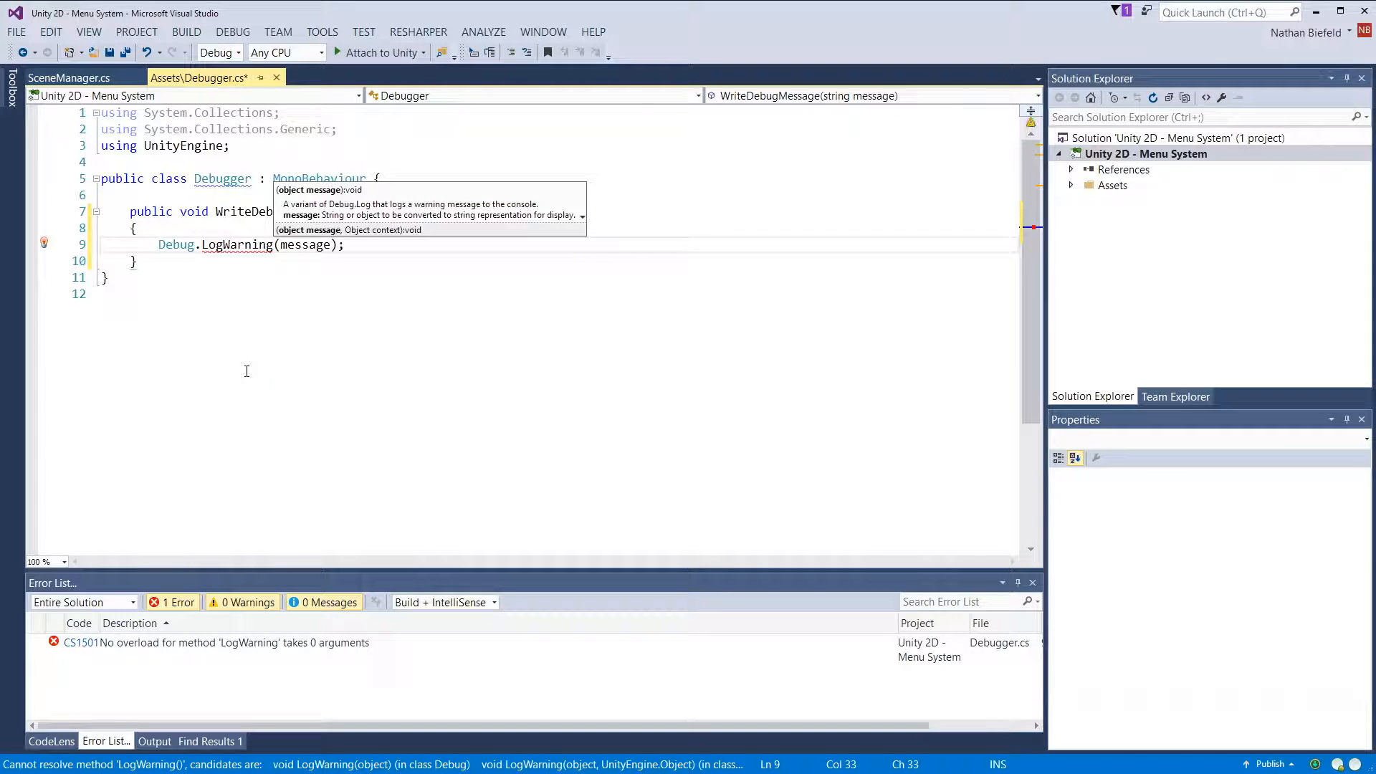
left_click(295, 294)
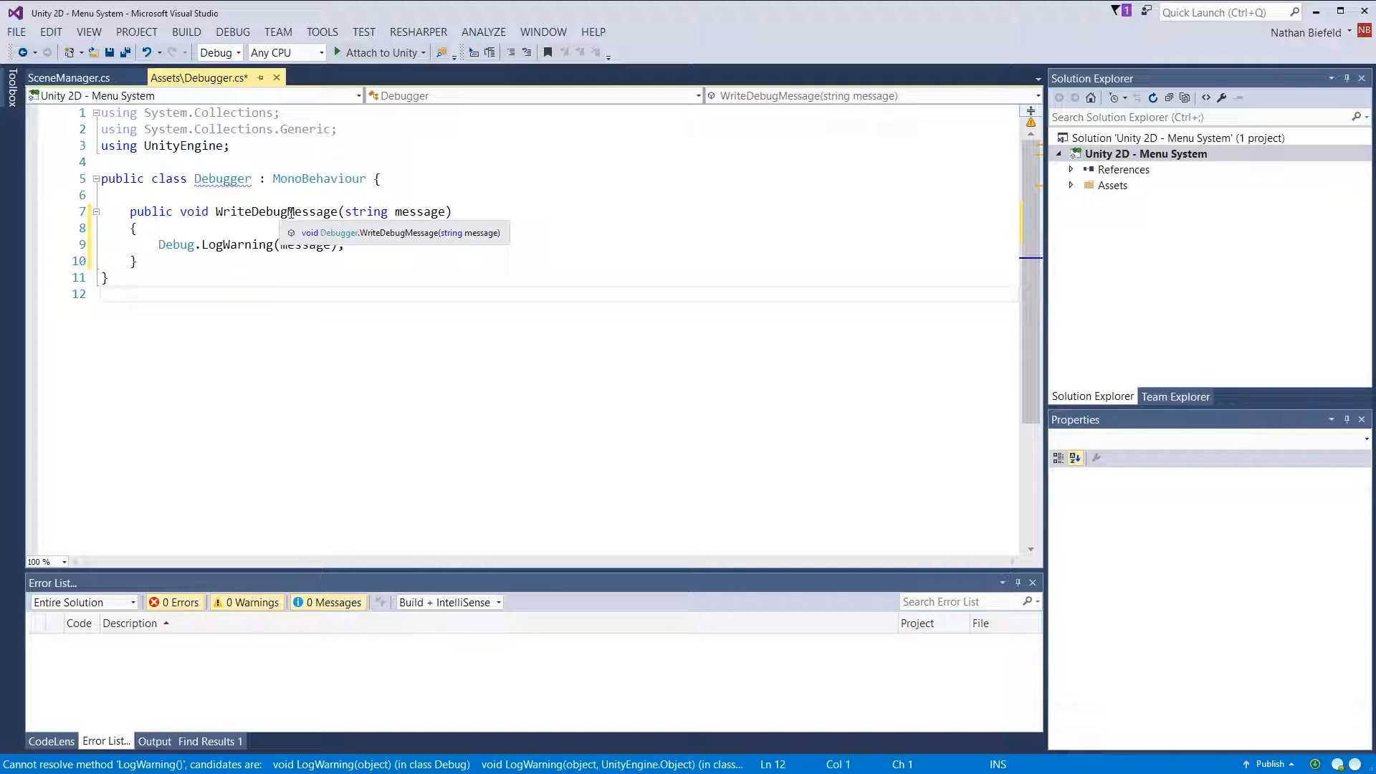
Step: Rename the WriteDebugMessage method to WriteDebugWarning and save the script
left_click_drag(287, 212, 339, 213)
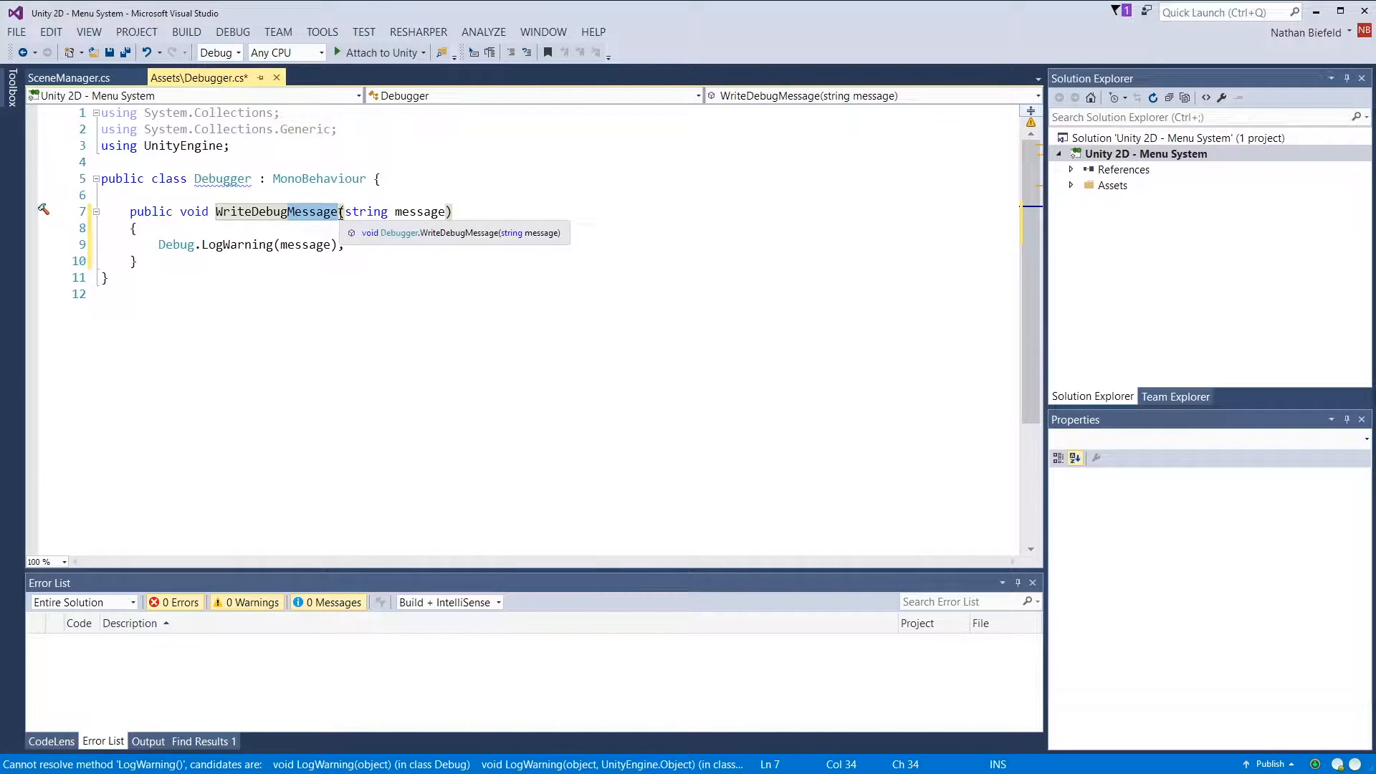
type("Warning")
left_click(394, 179)
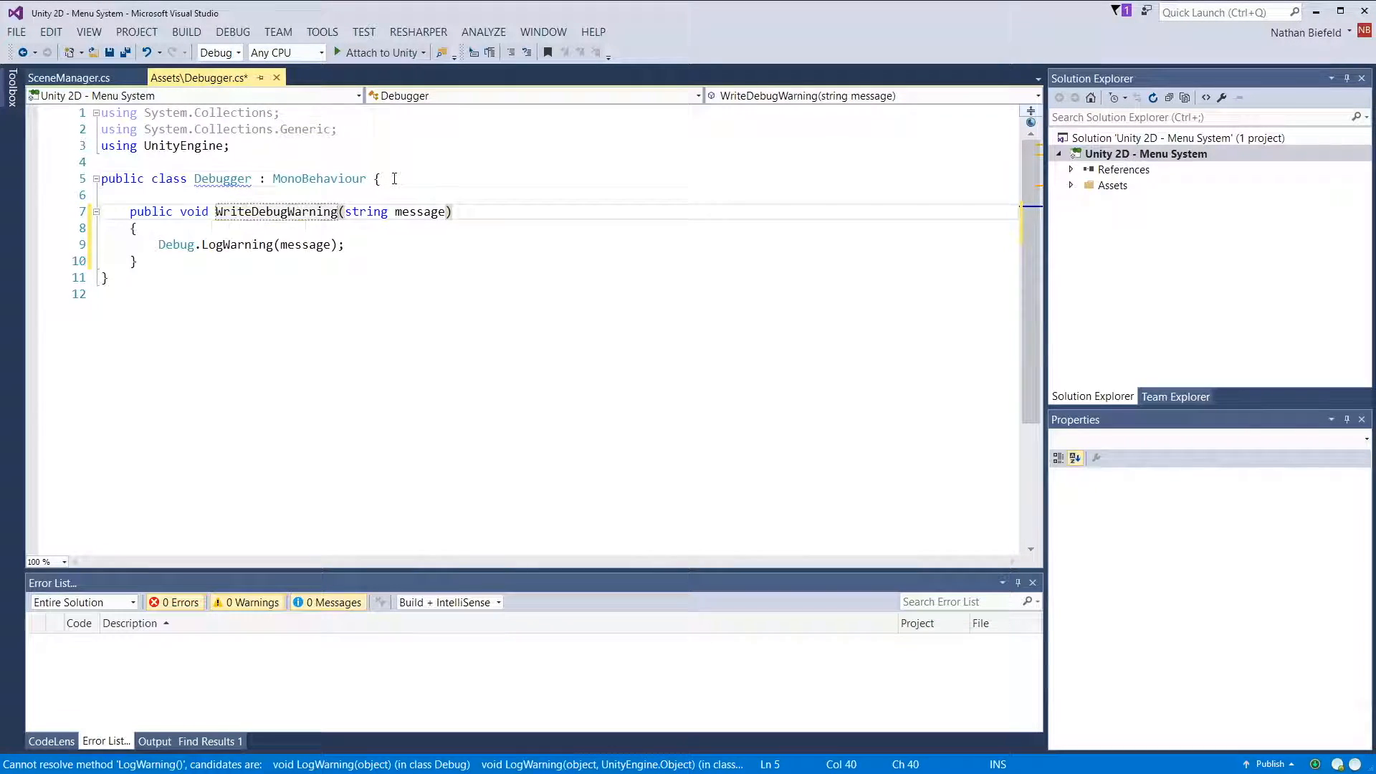
key("ctrl+s")
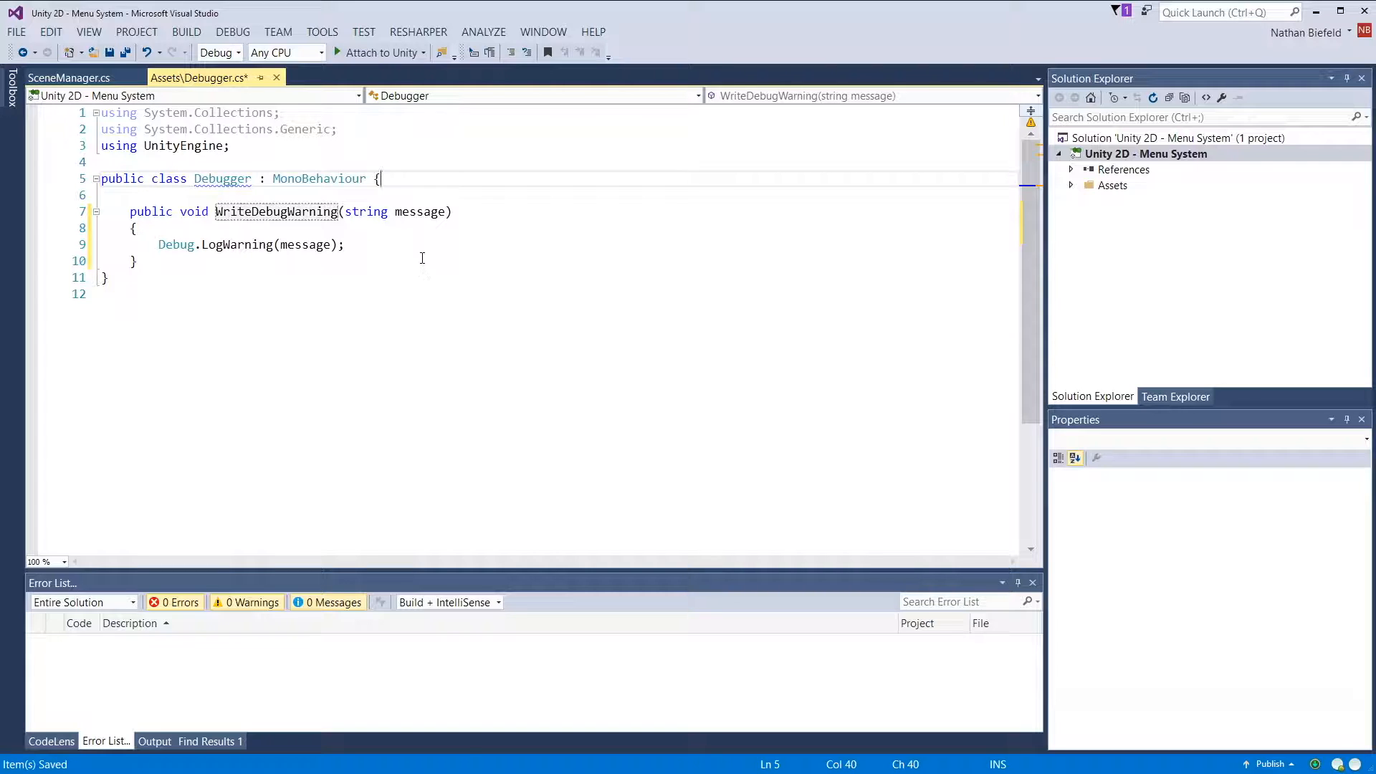
Step: Close Visual Studio with the Debugger script's changes saved, and return to Unity
left_click(446, 234)
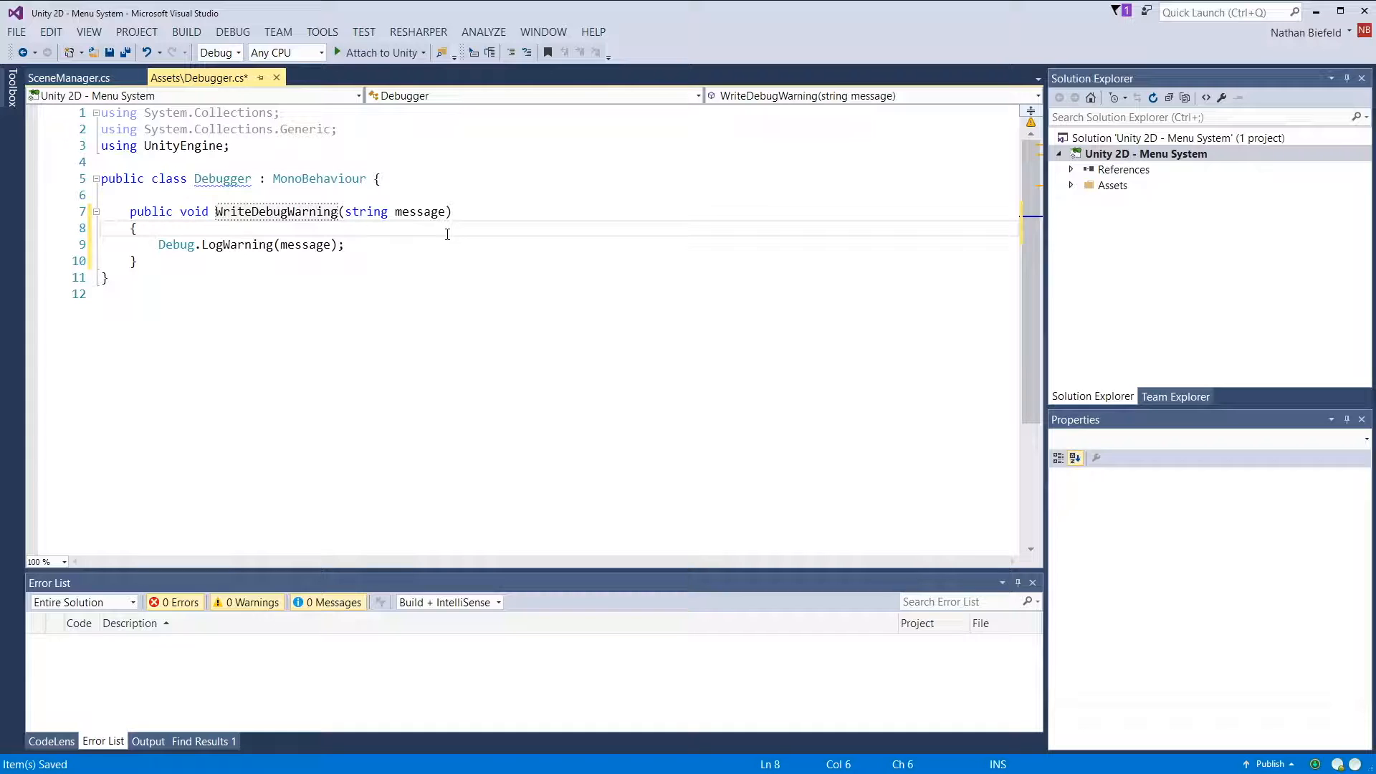
left_click(1317, 12)
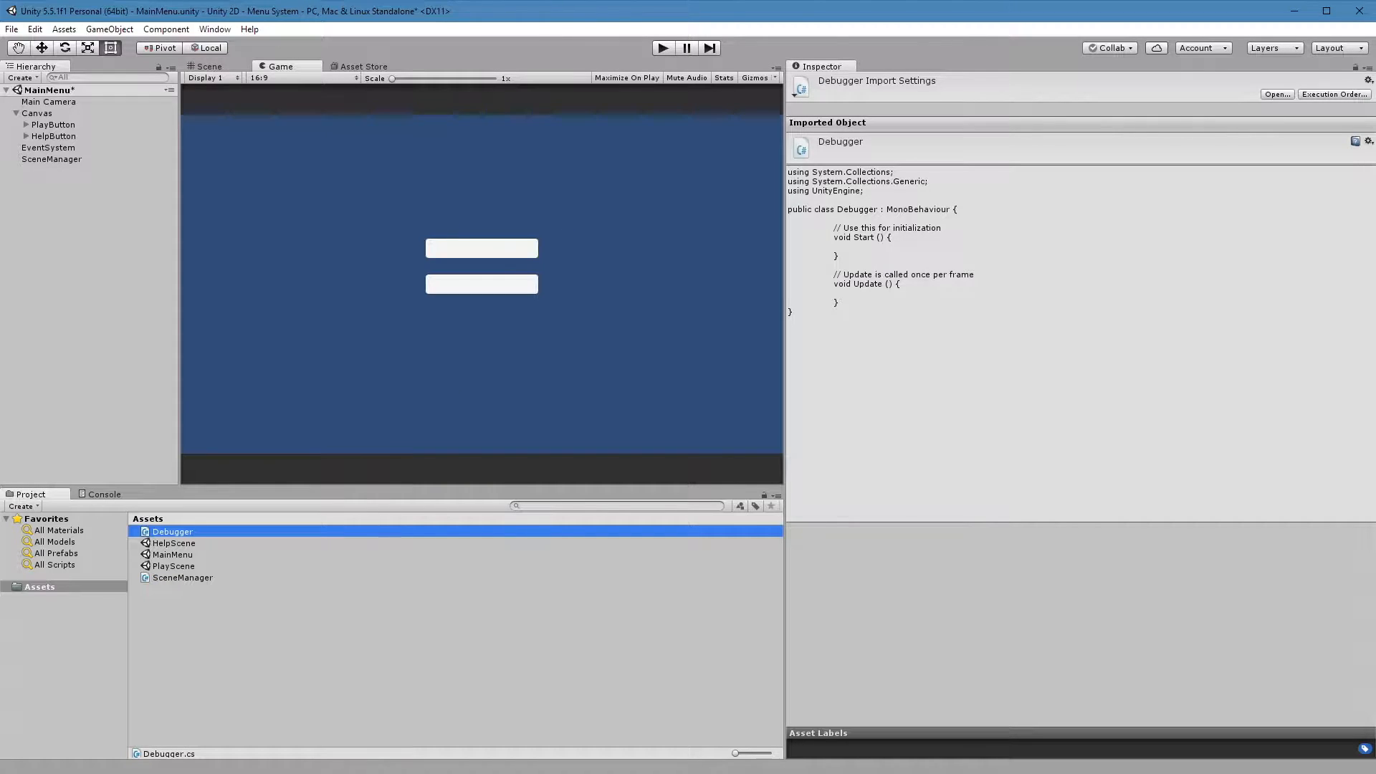
key("alt+Tab")
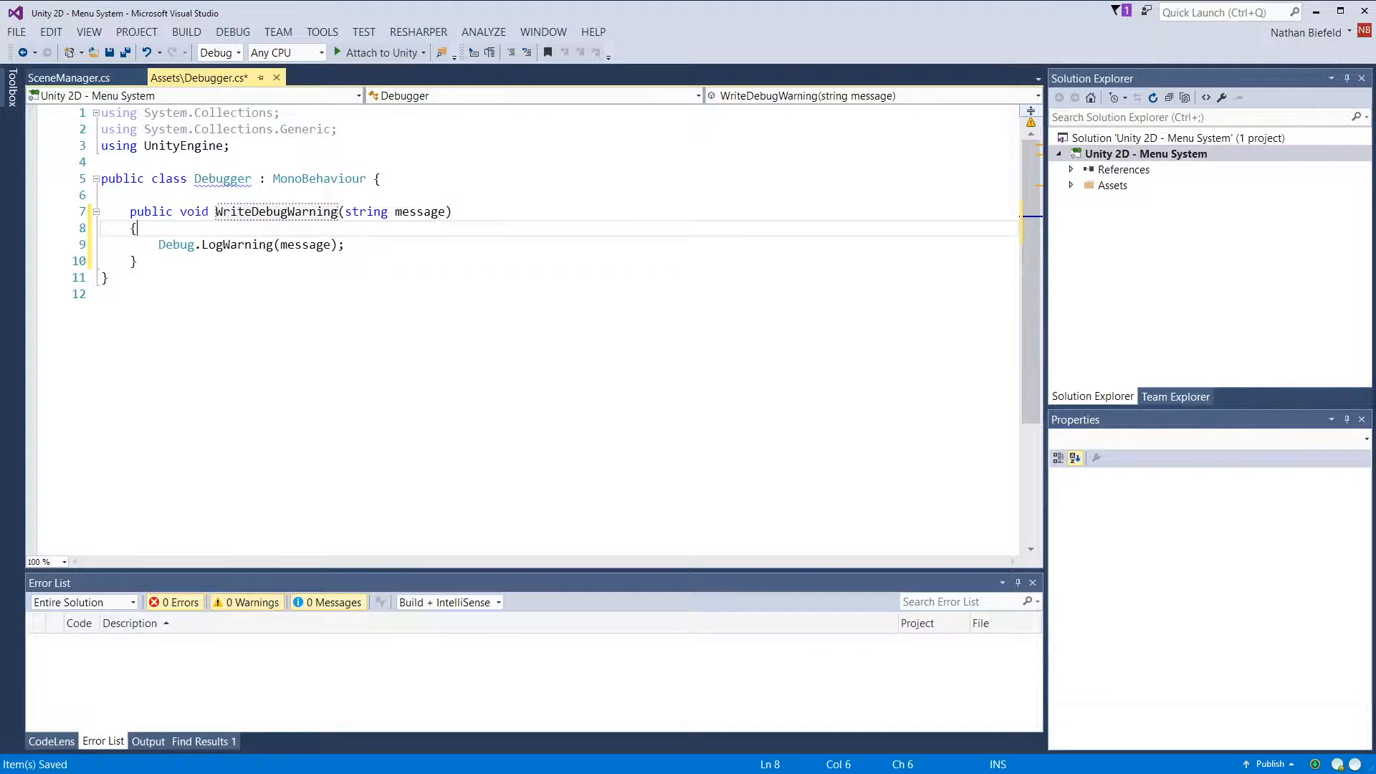
left_click(1366, 13)
left_click(680, 505)
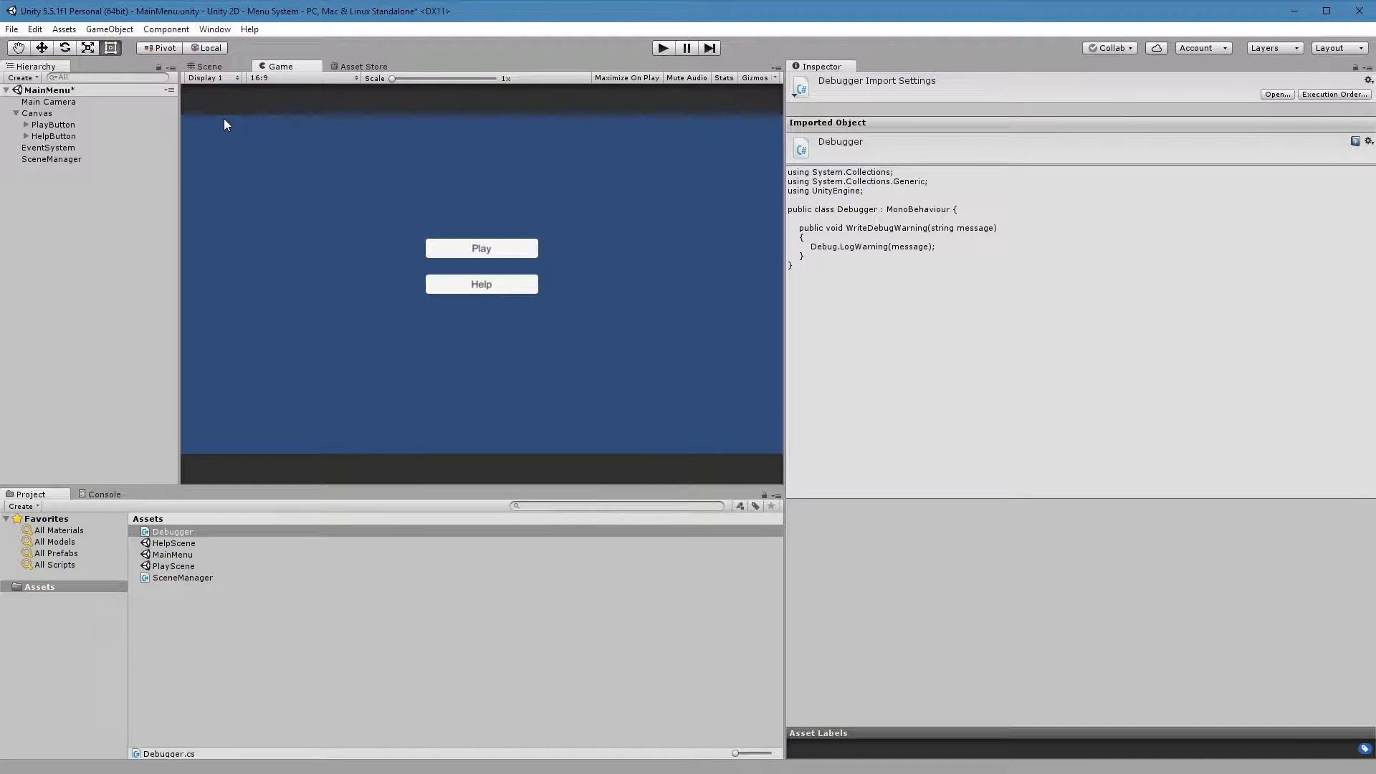
Step: Add a second On Click entry to PlayButton, set it to Editor And Runtime, and assign the SceneManager object to it
left_click(54, 125)
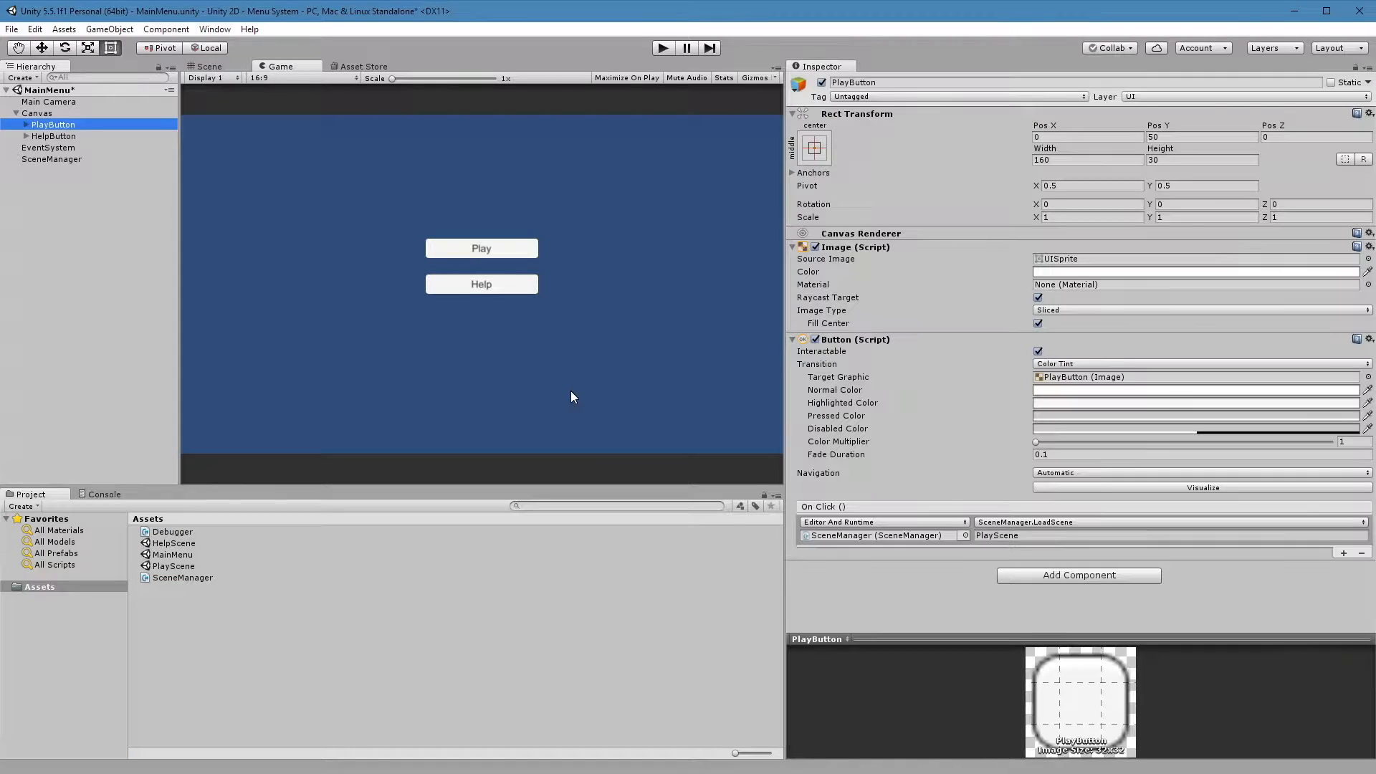
left_click(1343, 554)
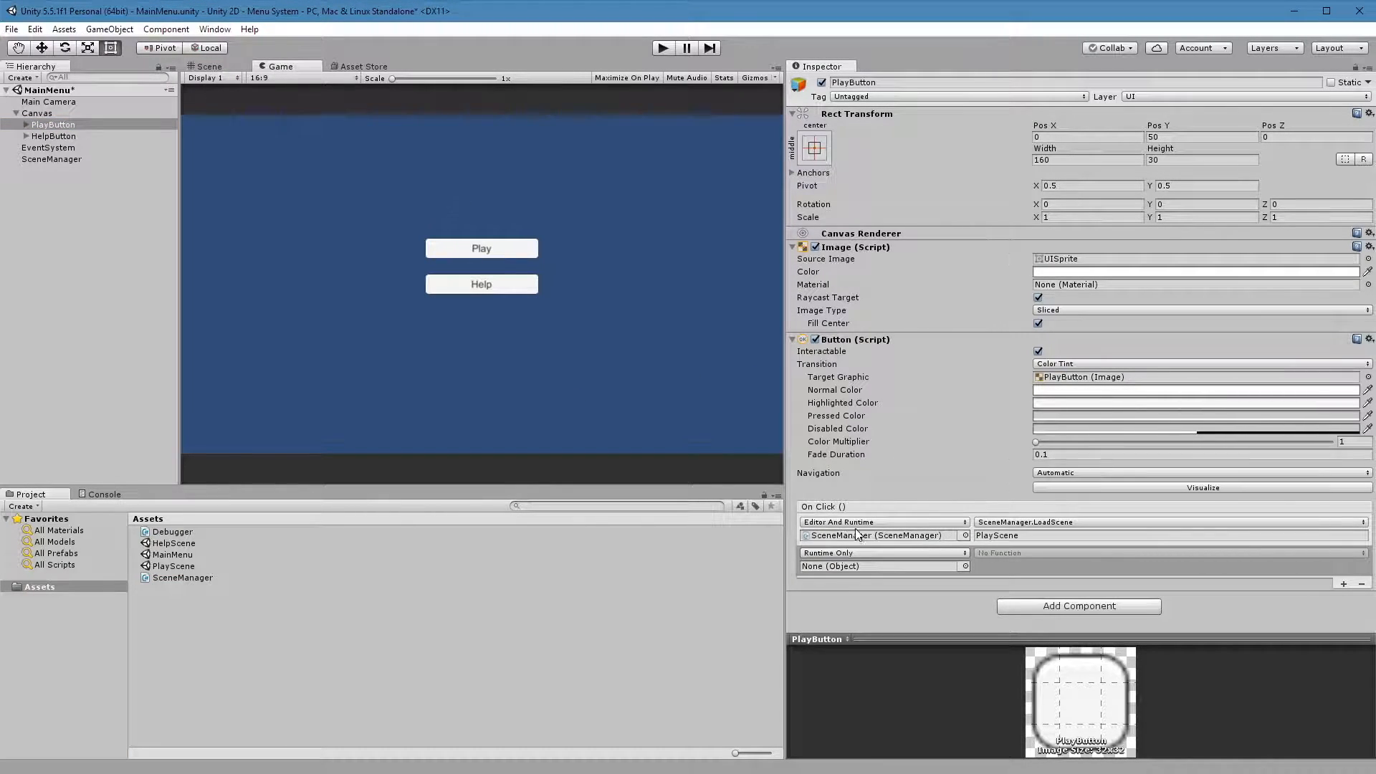
left_click(919, 554)
left_click(863, 587)
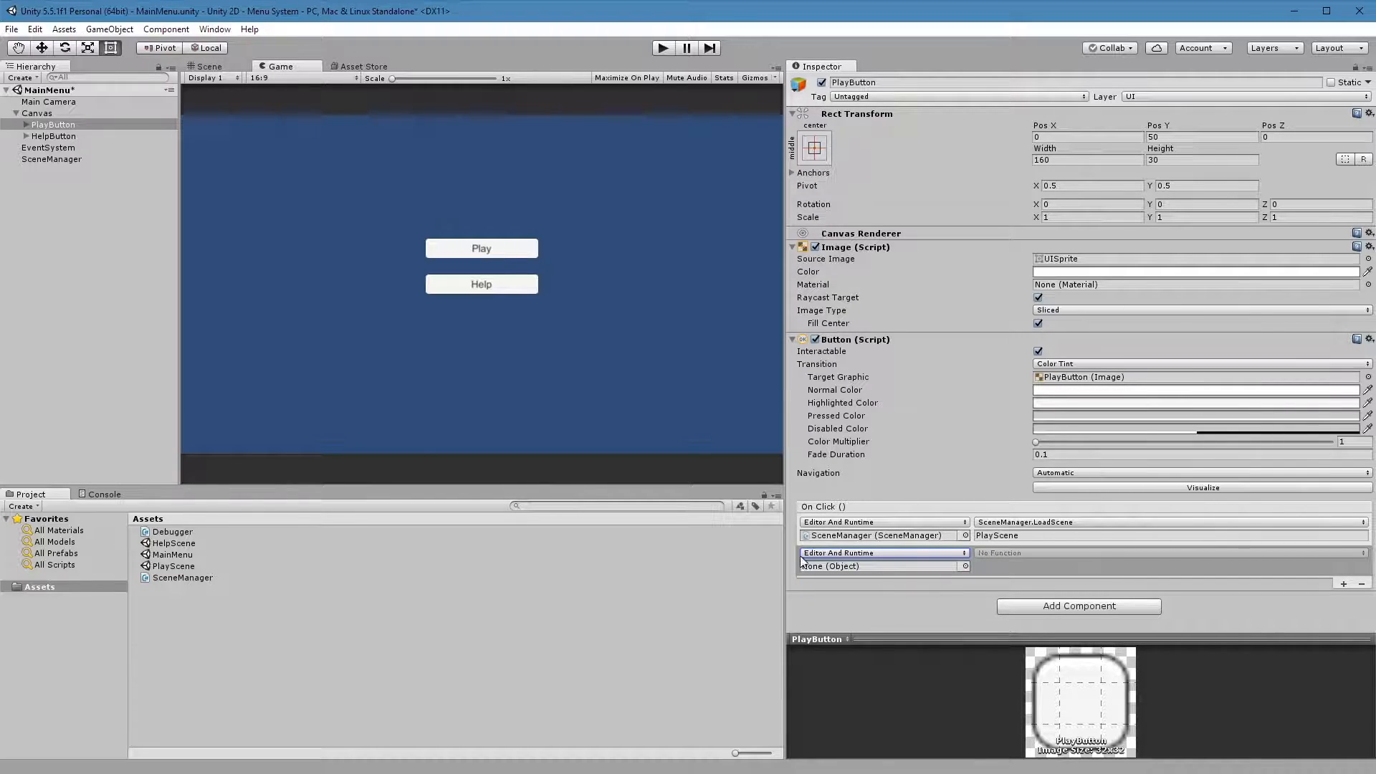
left_click_drag(52, 159, 860, 570)
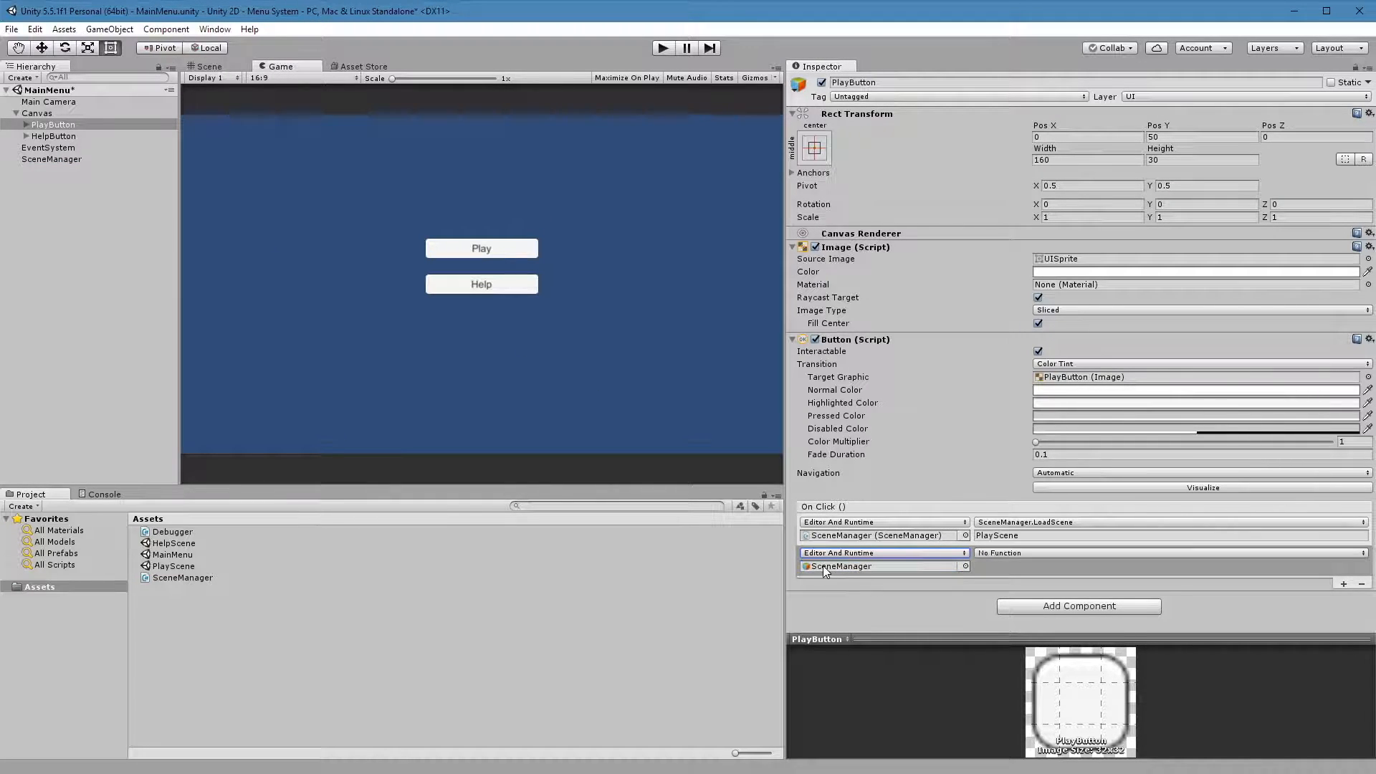
Step: Have PlayButton's second On Click entry call Debugger.WriteDebugWarning with the argument "This is a warning"
left_click(1075, 555)
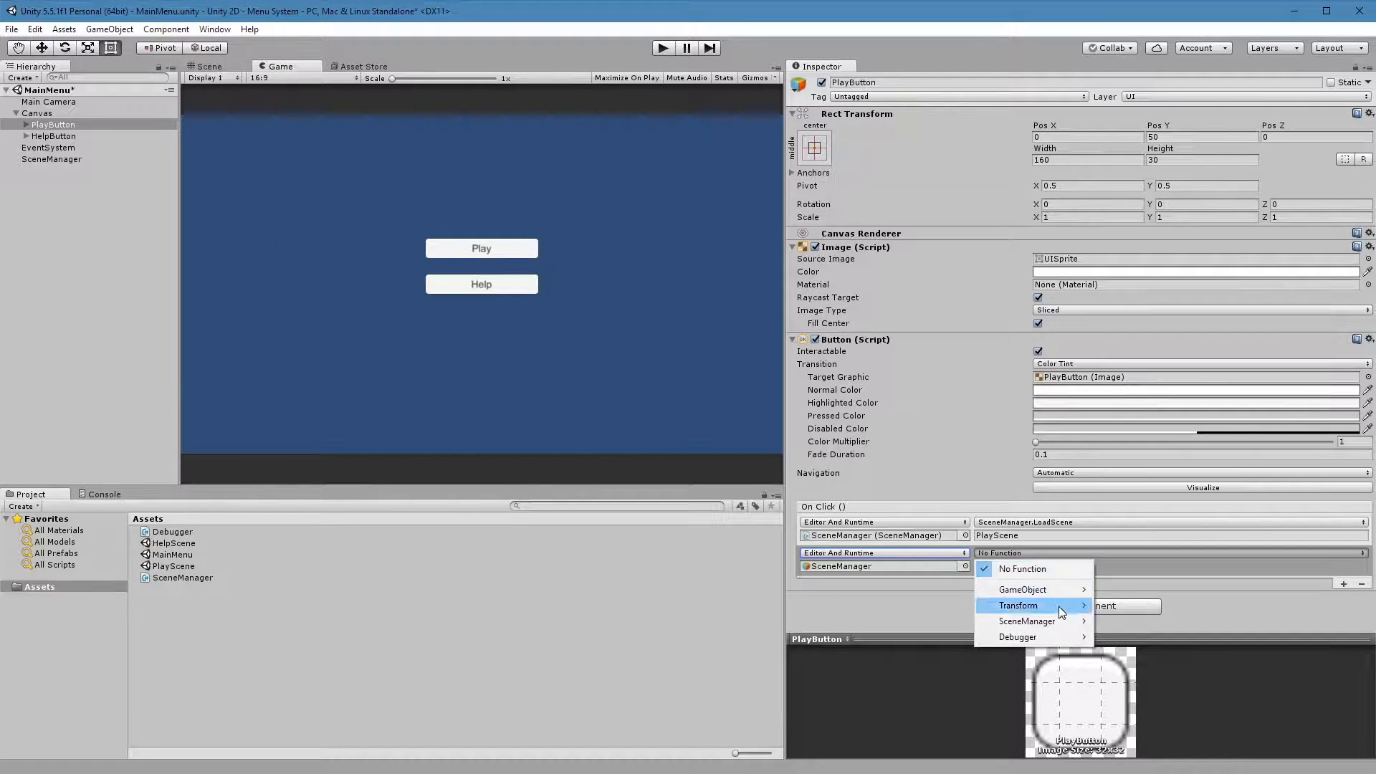
mouse_move(1032, 637)
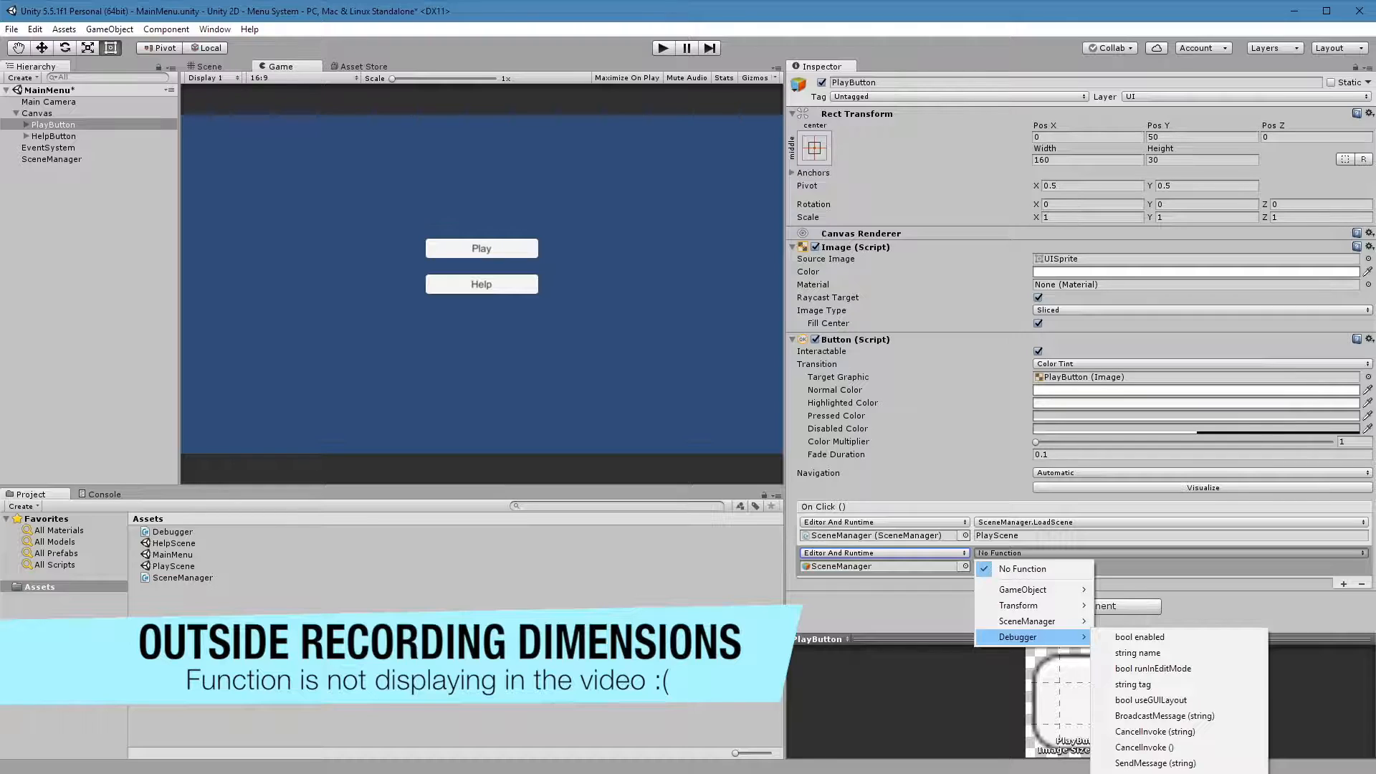
left_click(1155, 773)
left_click(1014, 566)
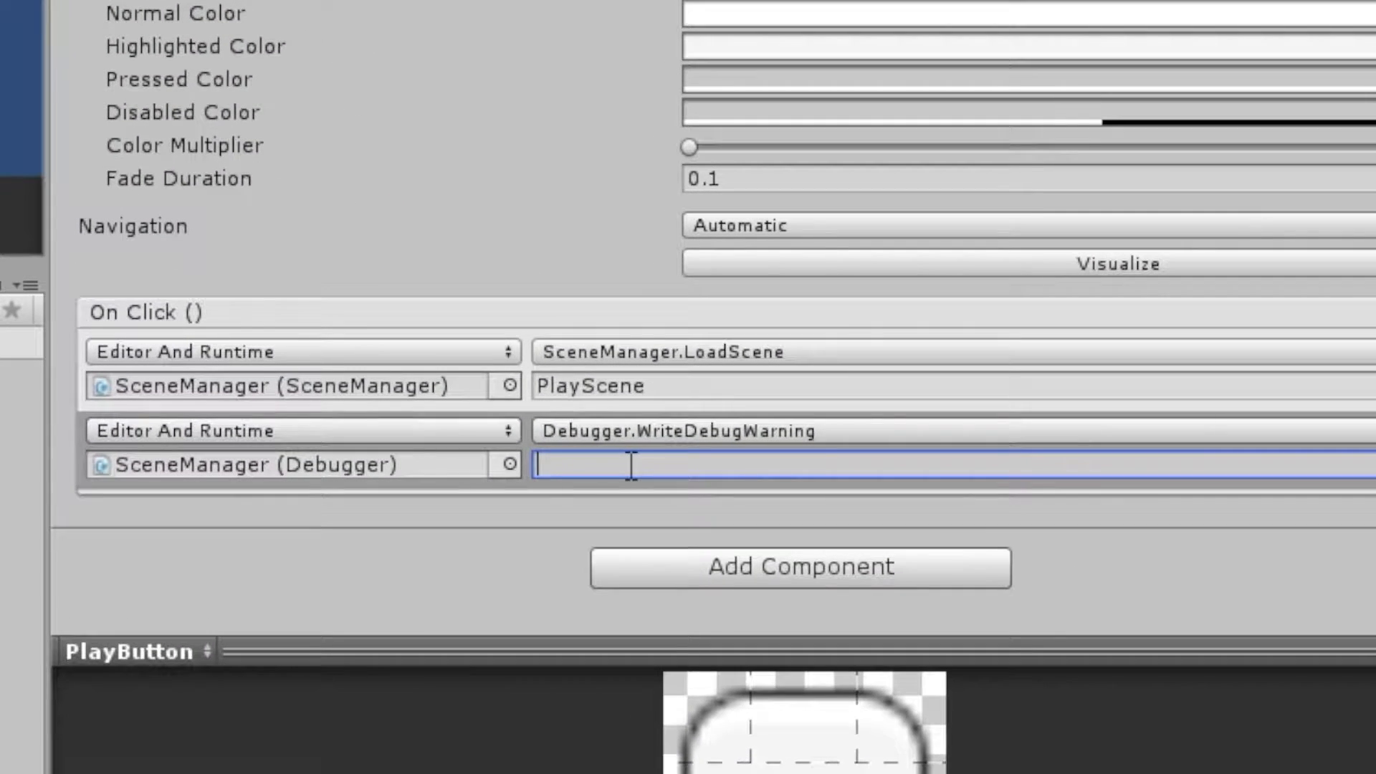
type("This is a warning")
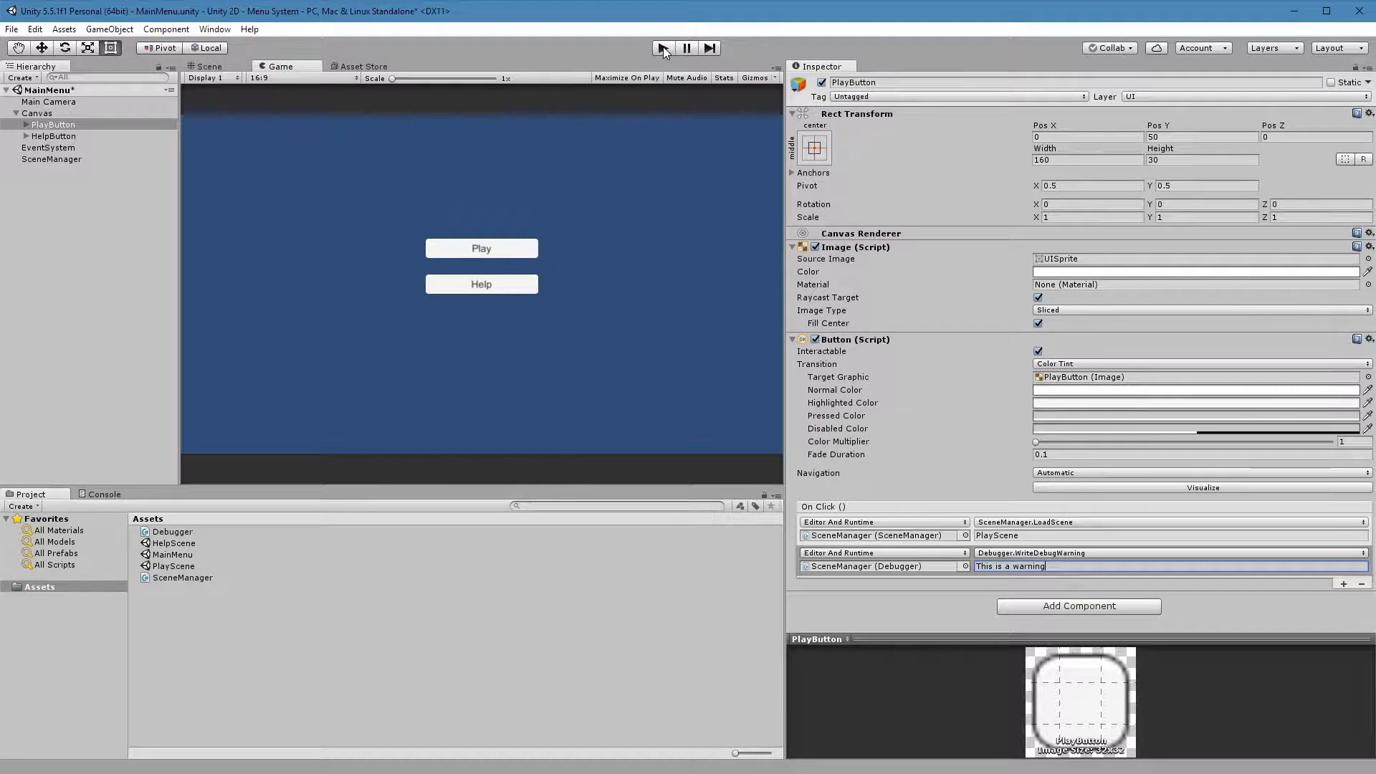
Step: Run the game, test the Play button's scene loading and warning message, and stop play mode
left_click(664, 48)
left_click(515, 251)
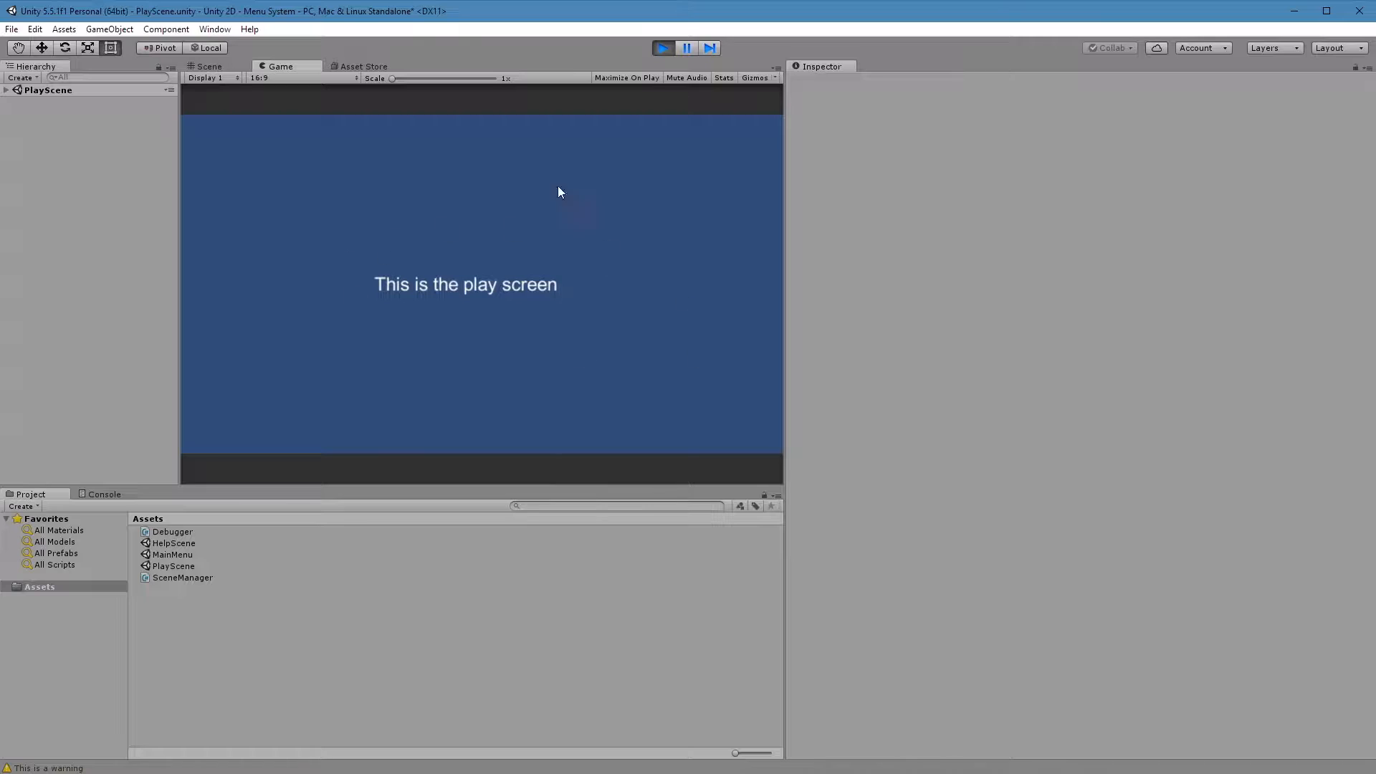
left_click(667, 51)
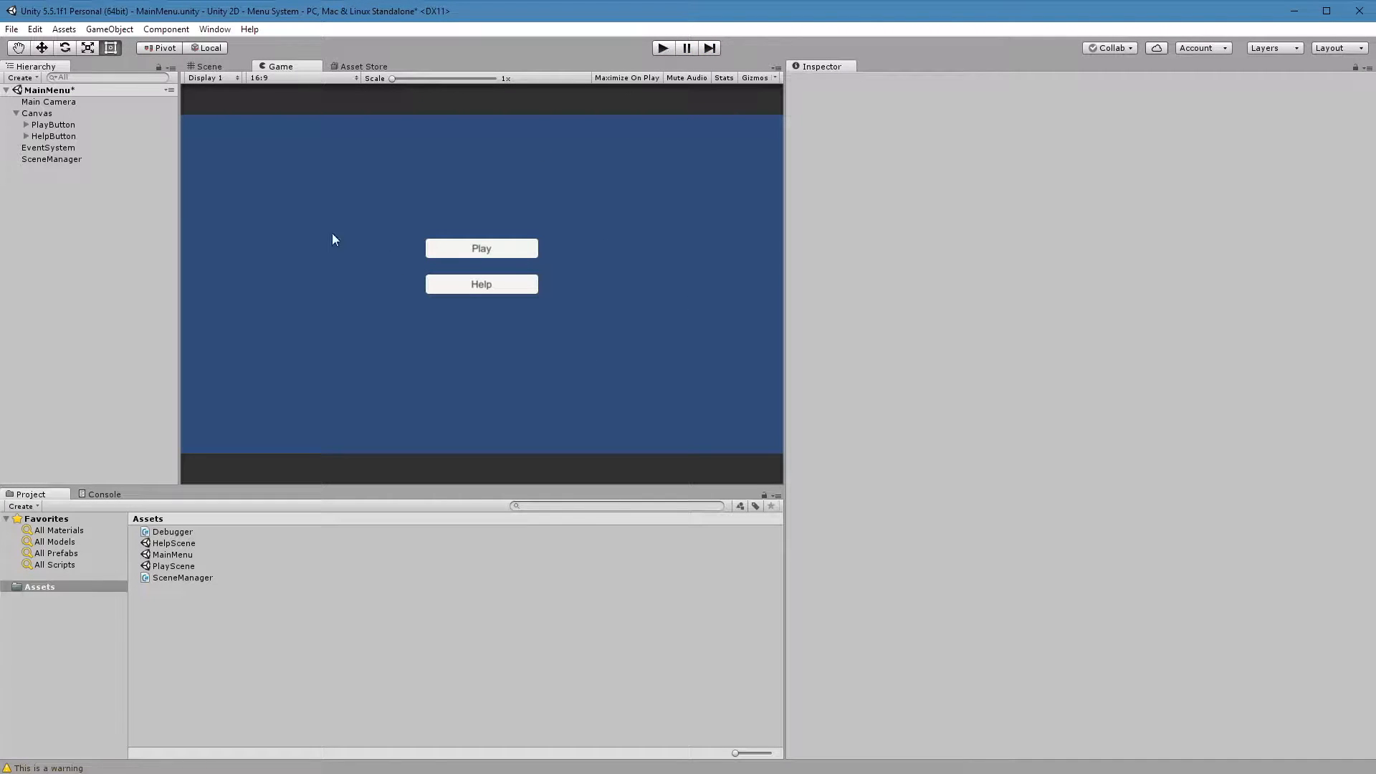
Step: Add five more empty On Click entries to PlayButton
left_click(53, 125)
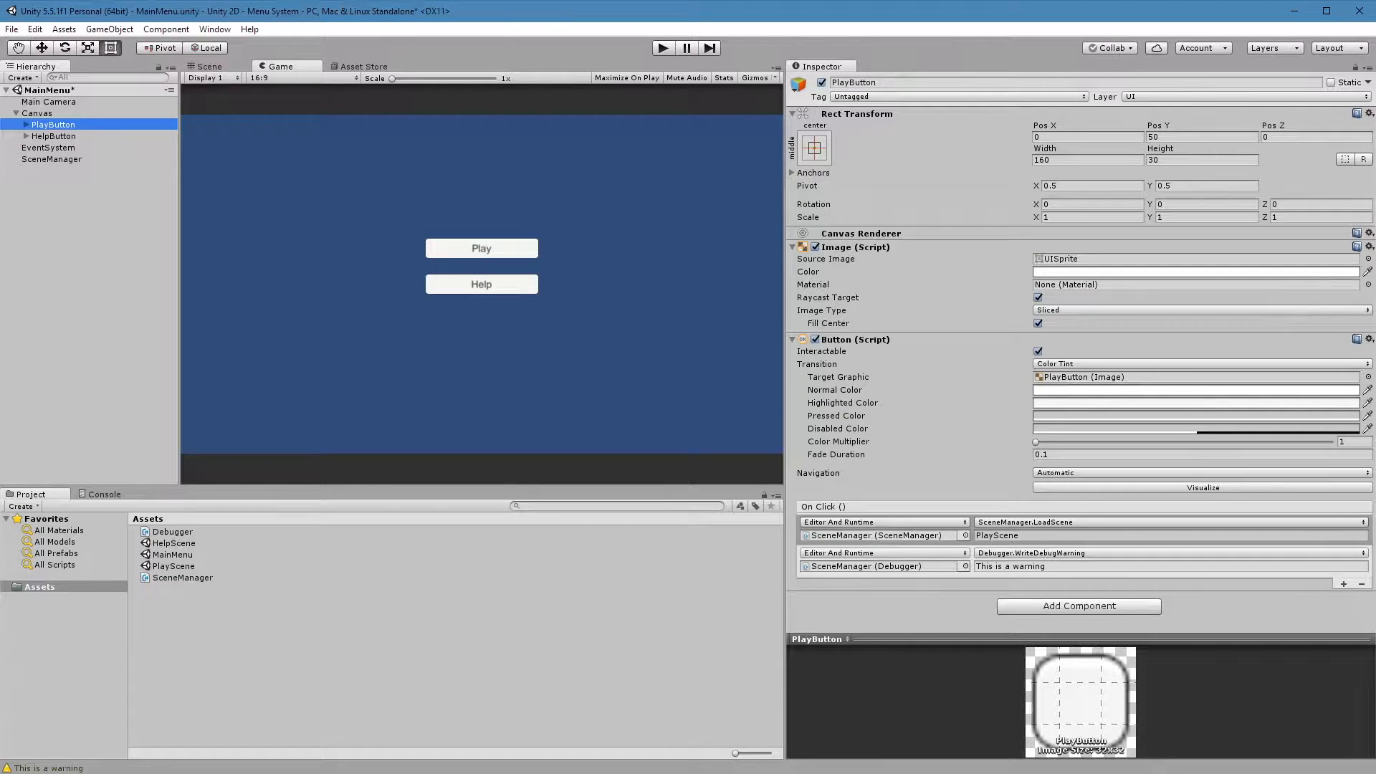
left_click(1344, 584)
left_click(1345, 585)
left_click(1333, 589)
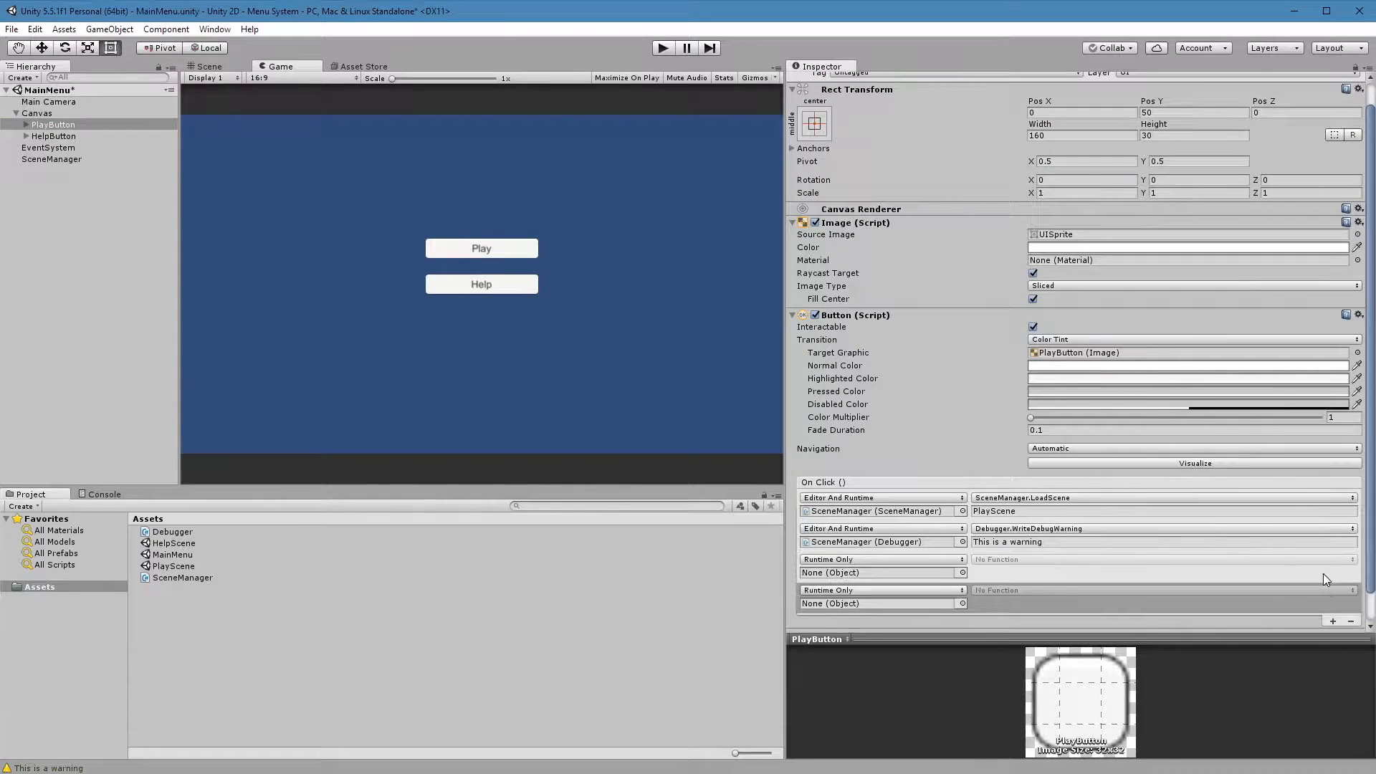
left_click(1335, 589)
left_click(1335, 588)
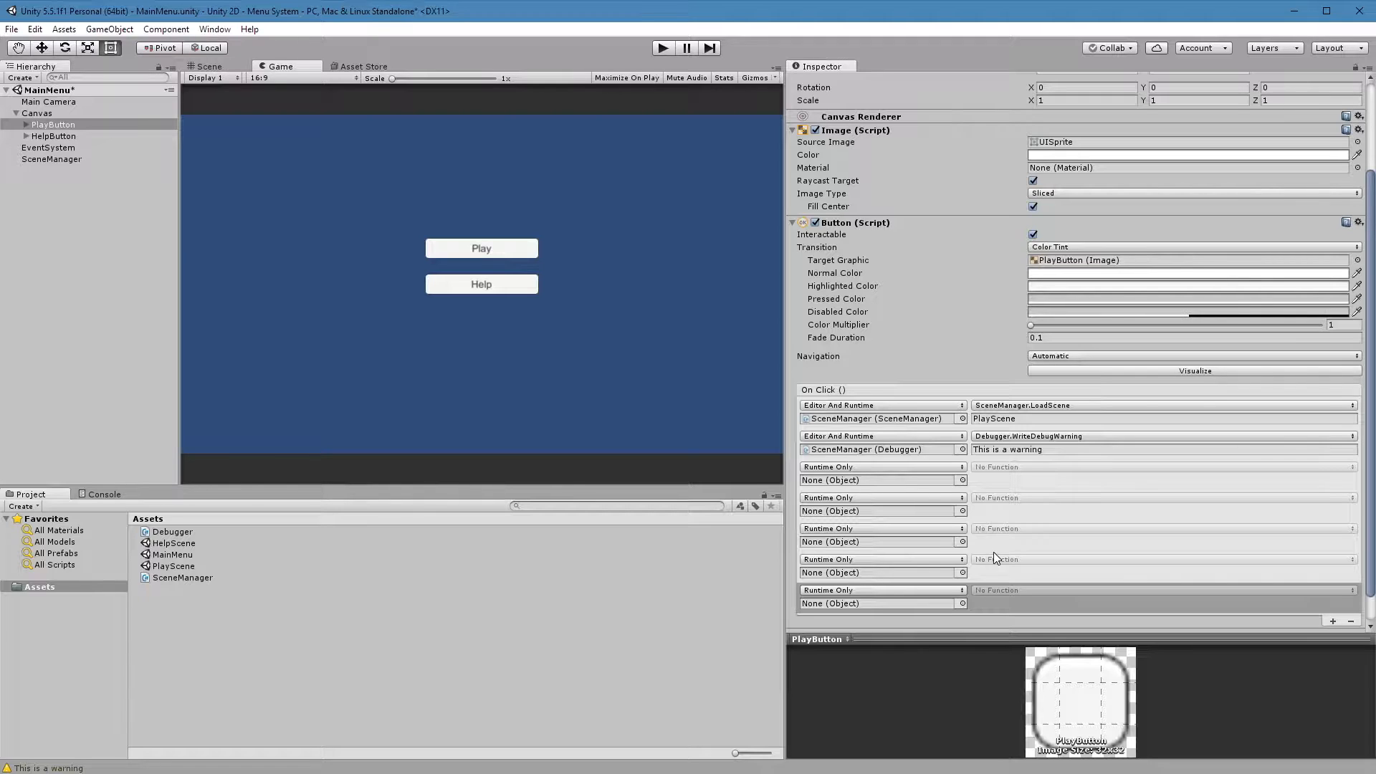
Step: Set PlayButton's Normal Color to the muted reddish brown 7A5252FF
scroll(1013, 235, "up", 5)
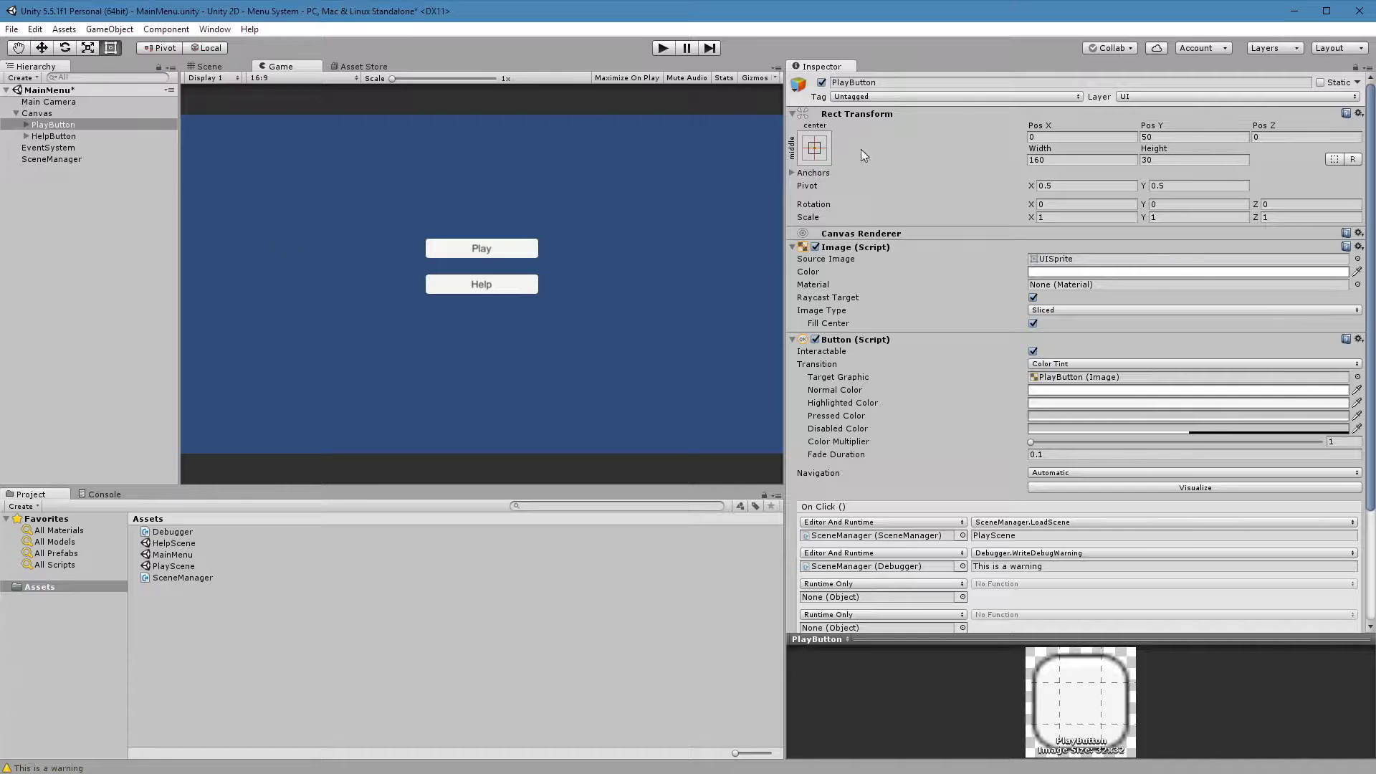
left_click(1147, 390)
left_click(496, 305)
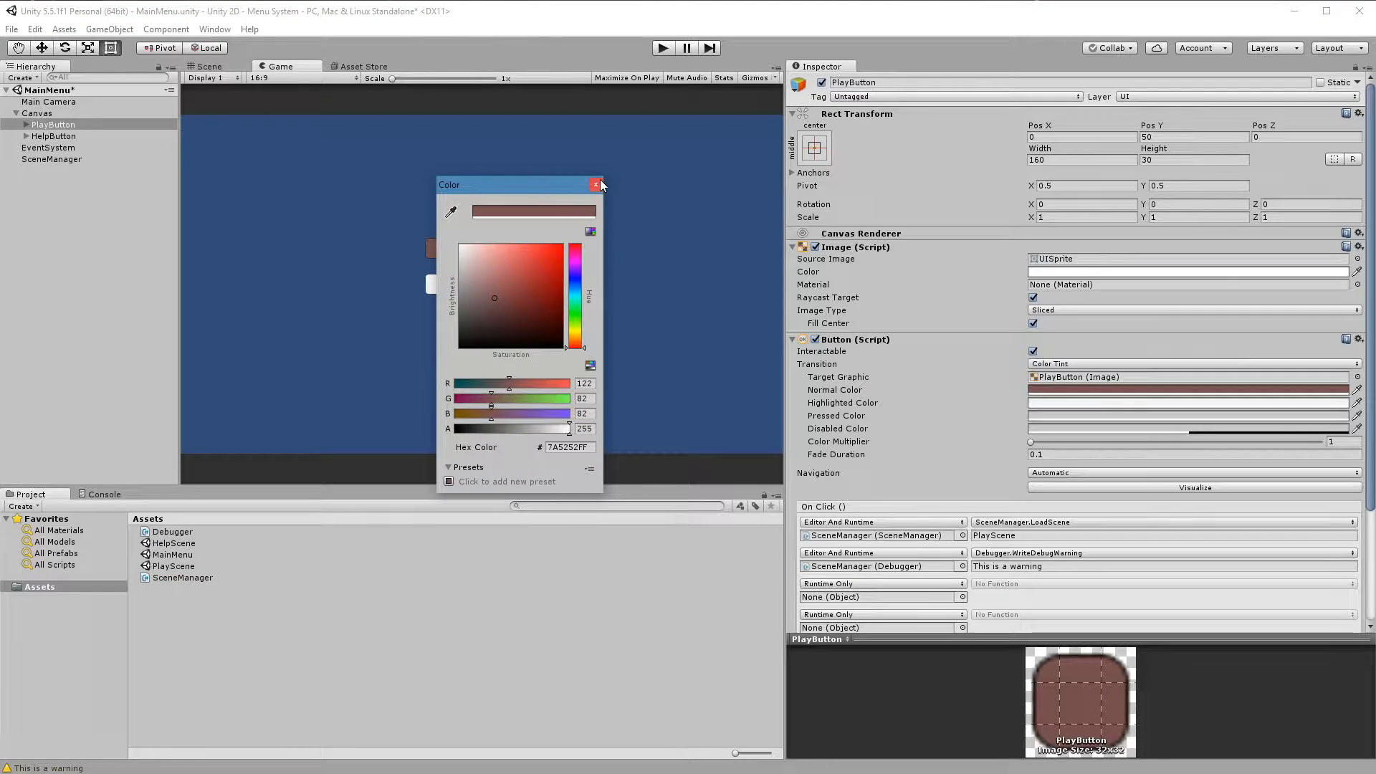
left_click(600, 180)
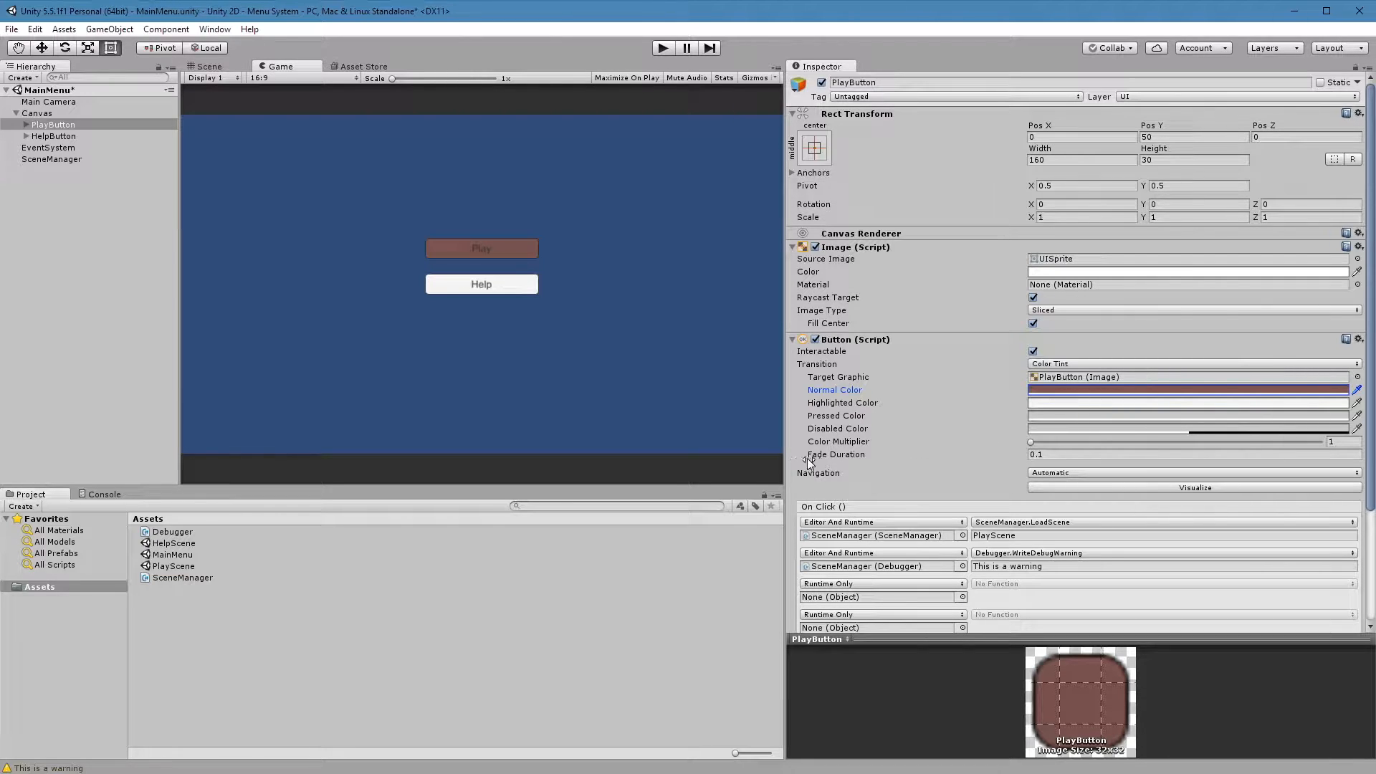
scroll(915, 402, "down", 3)
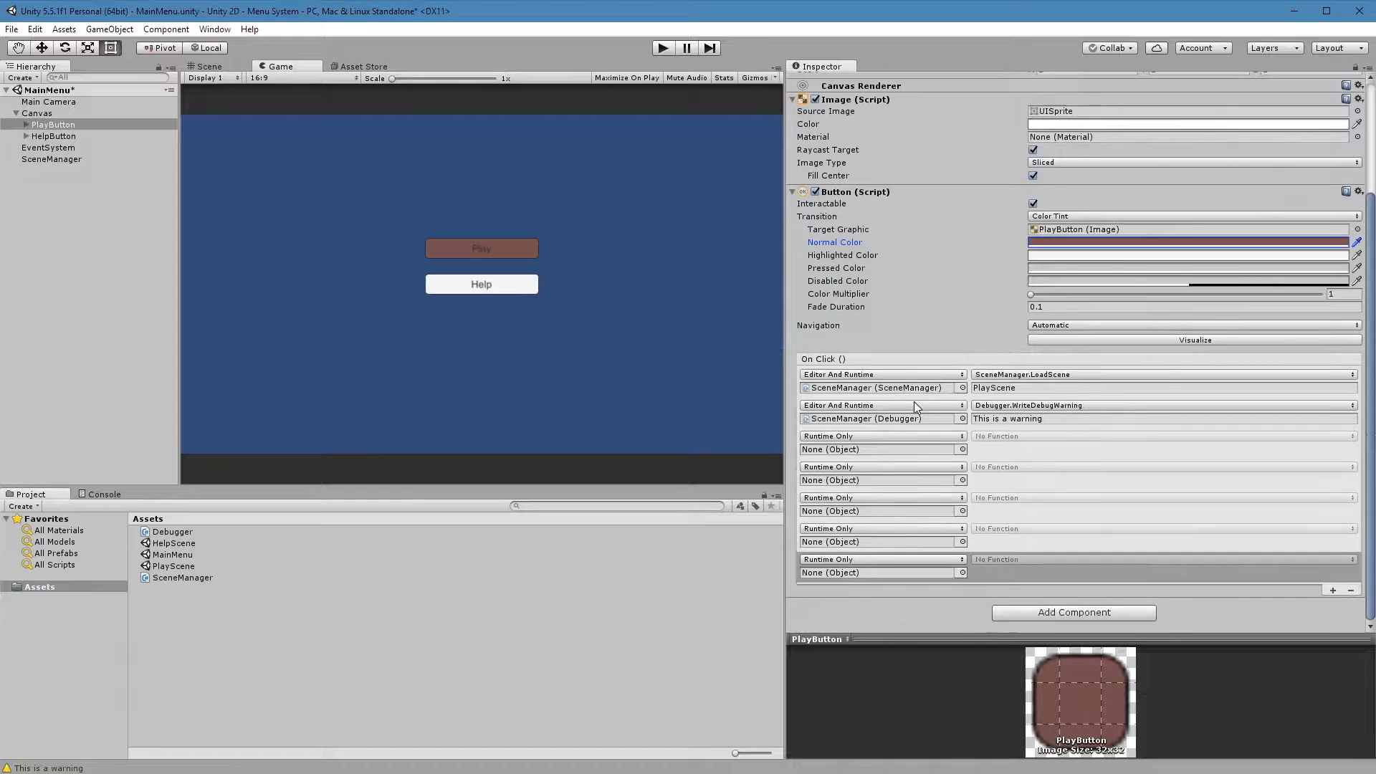
scroll(914, 401, "up", 3)
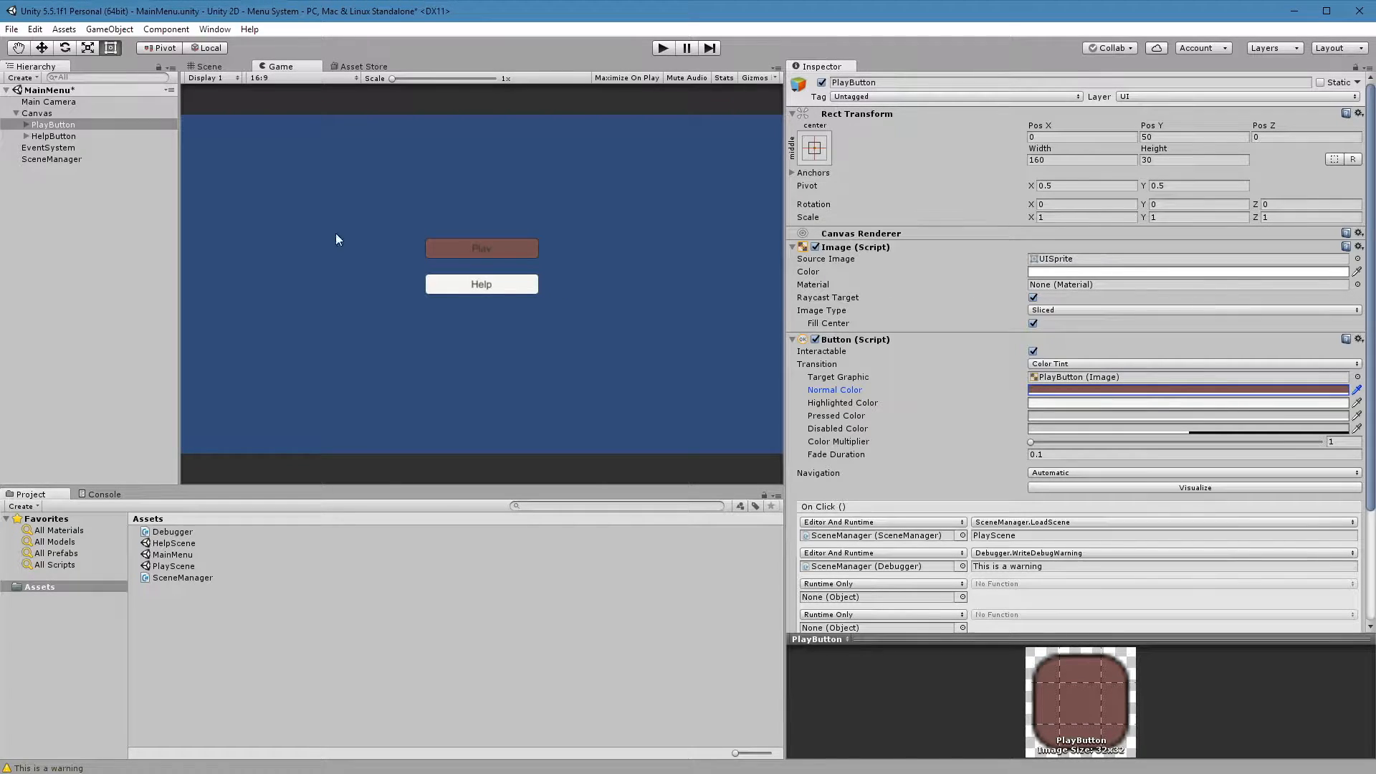
Step: Expand PlayButton in the object tree, select its Text child, and reset the text's Top offset to 0
left_click(26, 124)
left_click(52, 136)
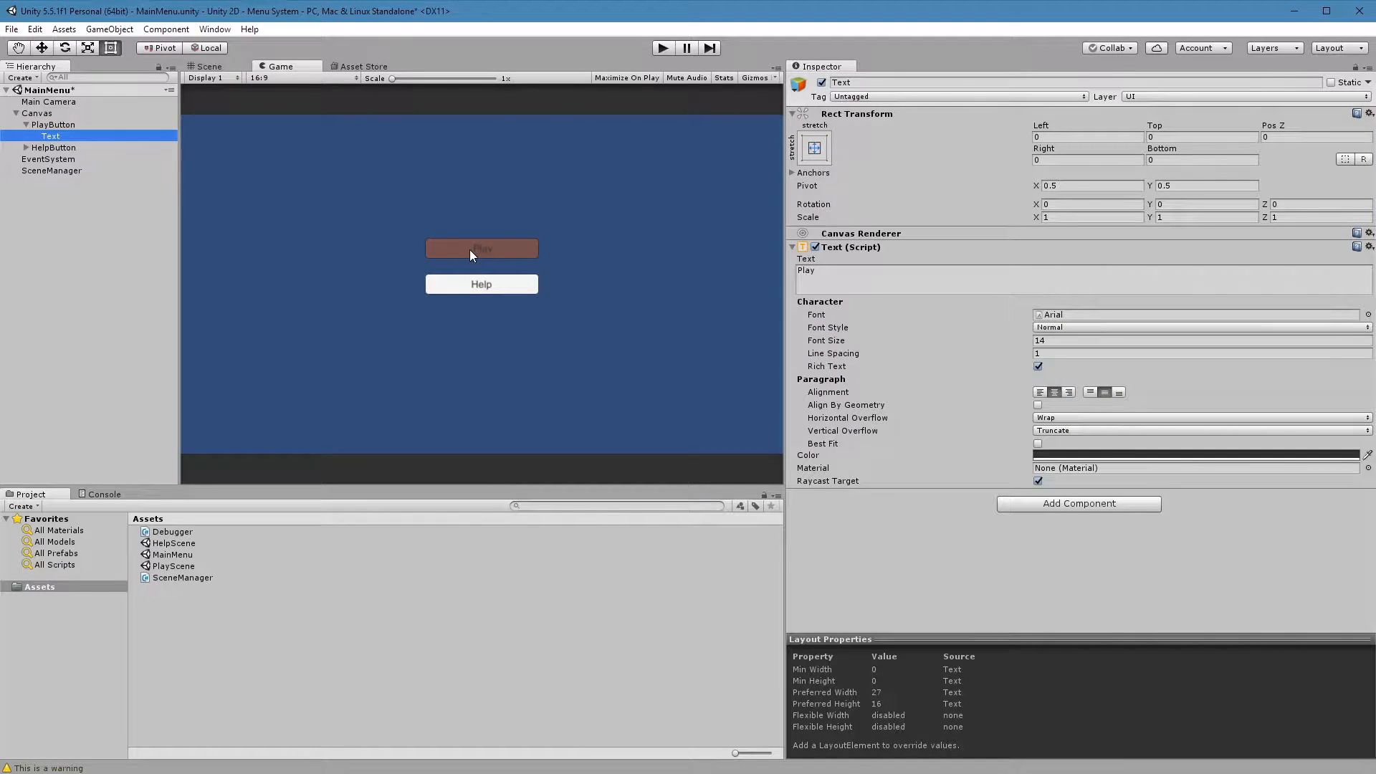
left_click(1154, 127)
left_click_drag(1154, 126, 997, 138)
type("0")
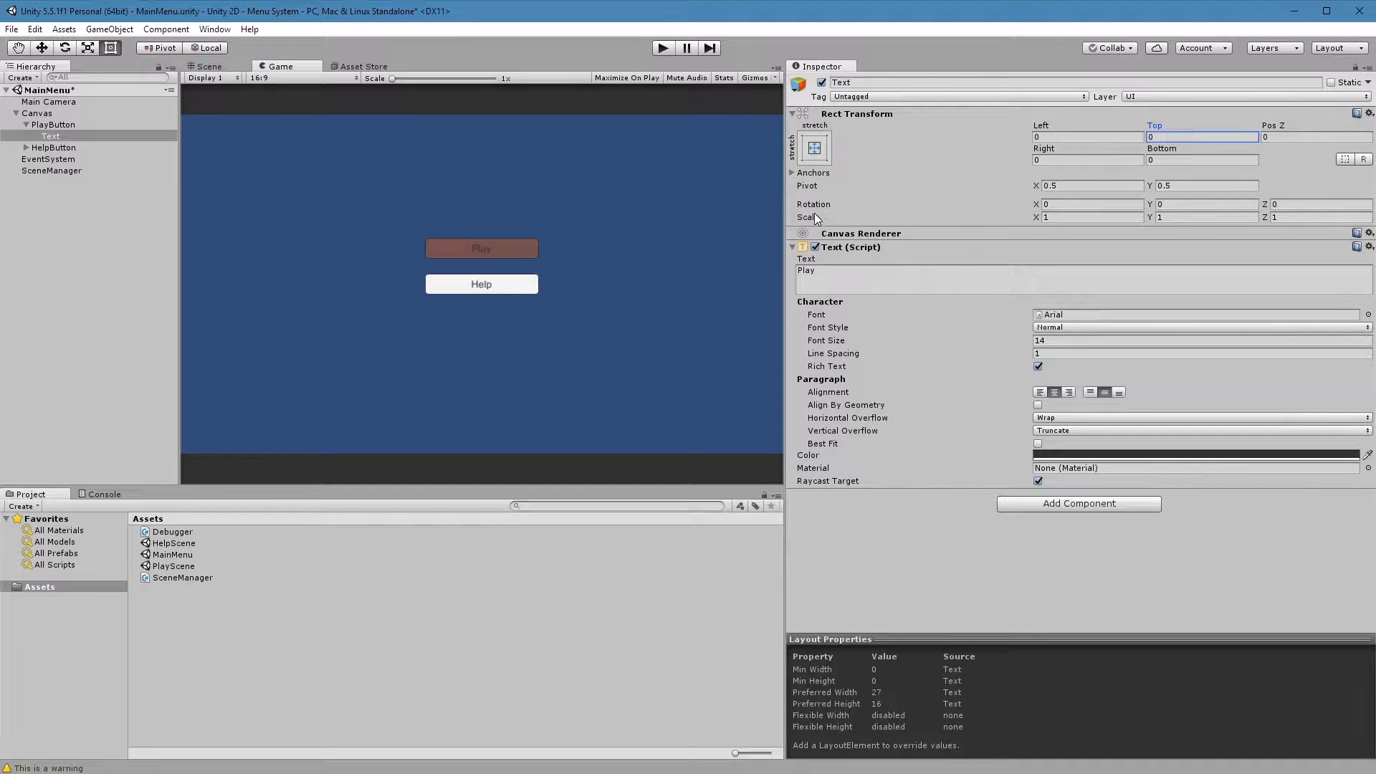
Step: Rotate PlayButton's text to about 13.32 on X and 63.5 on Z
left_click_drag(1036, 205, 1090, 202)
mouse_move(1375, 204)
left_mouse_down()
mouse_move(1059, 205)
mouse_move(1365, 207)
left_mouse_up()
left_click_drag(1265, 207, 28, 156)
left_click_drag(698, 131, 198, 233)
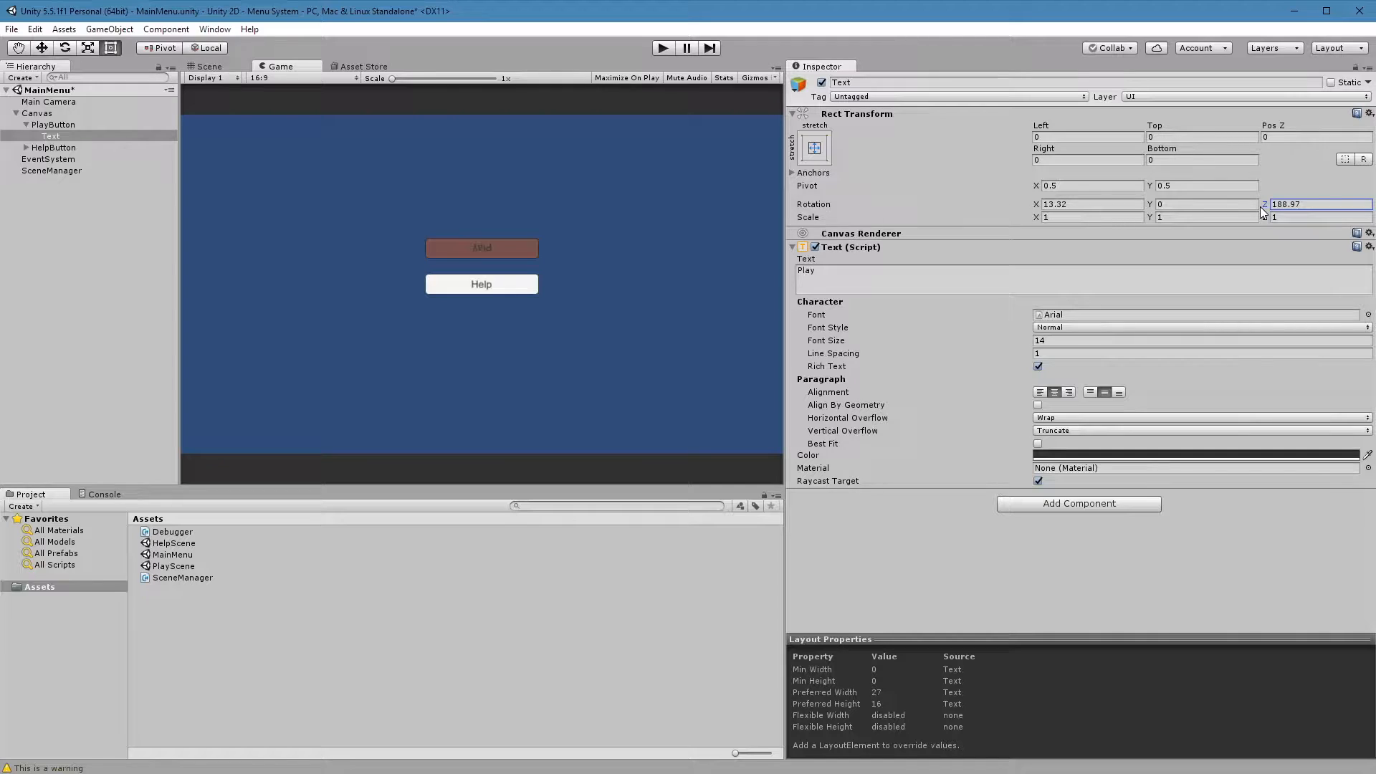
left_click_drag(1262, 205, 1375, 207)
left_click_drag(421, 227, 371, 169)
key("Return")
type("0")
key("BackSpace")
type("63.5")
Step: Scale PlayButton's text to about 2.72 on X, 3.53 on Y and 2.76 on Z
left_click_drag(1260, 220, 1309, 217)
left_click_drag(1146, 216, 1215, 218)
left_click_drag(1035, 216, 1080, 223)
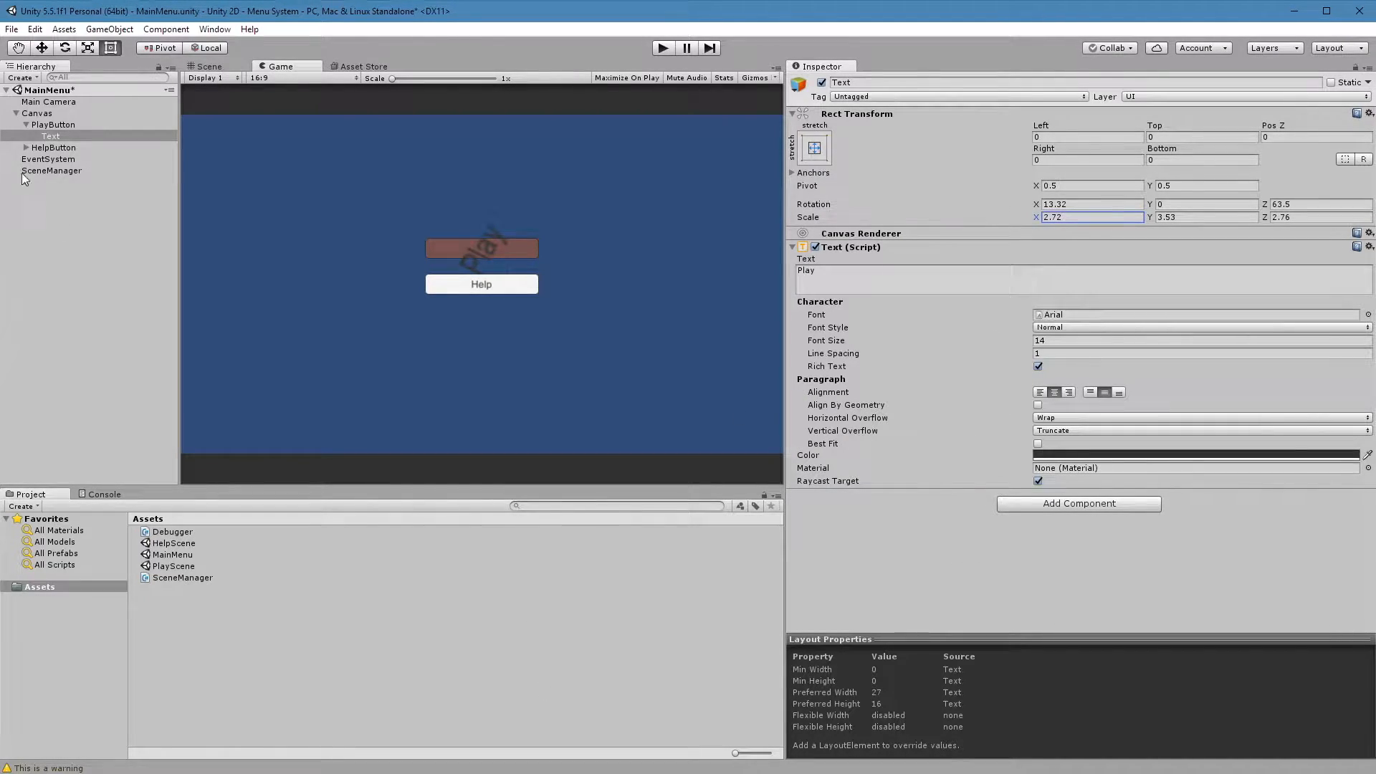
Step: Run the game, test that the restyled Play button loads the play scene, and stop play mode
left_click(54, 159)
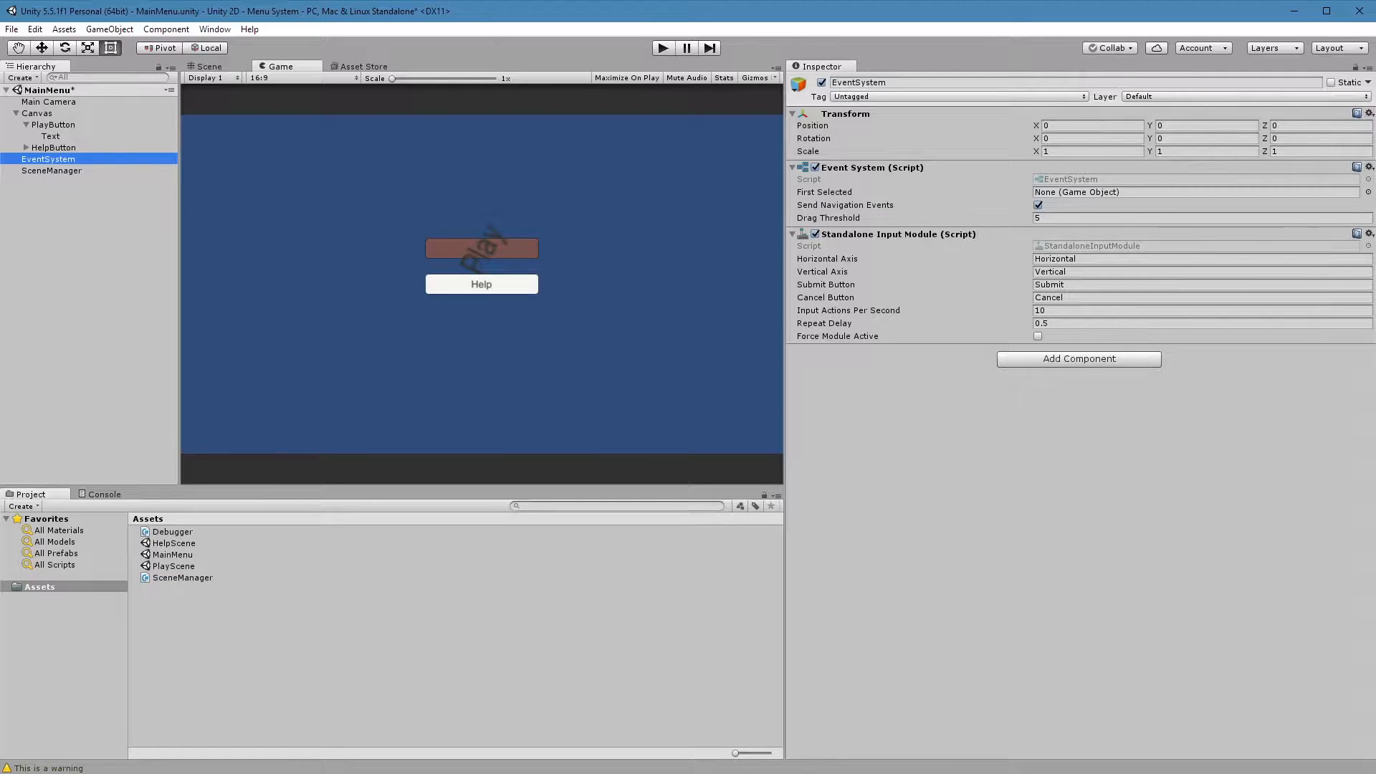
left_click(519, 247)
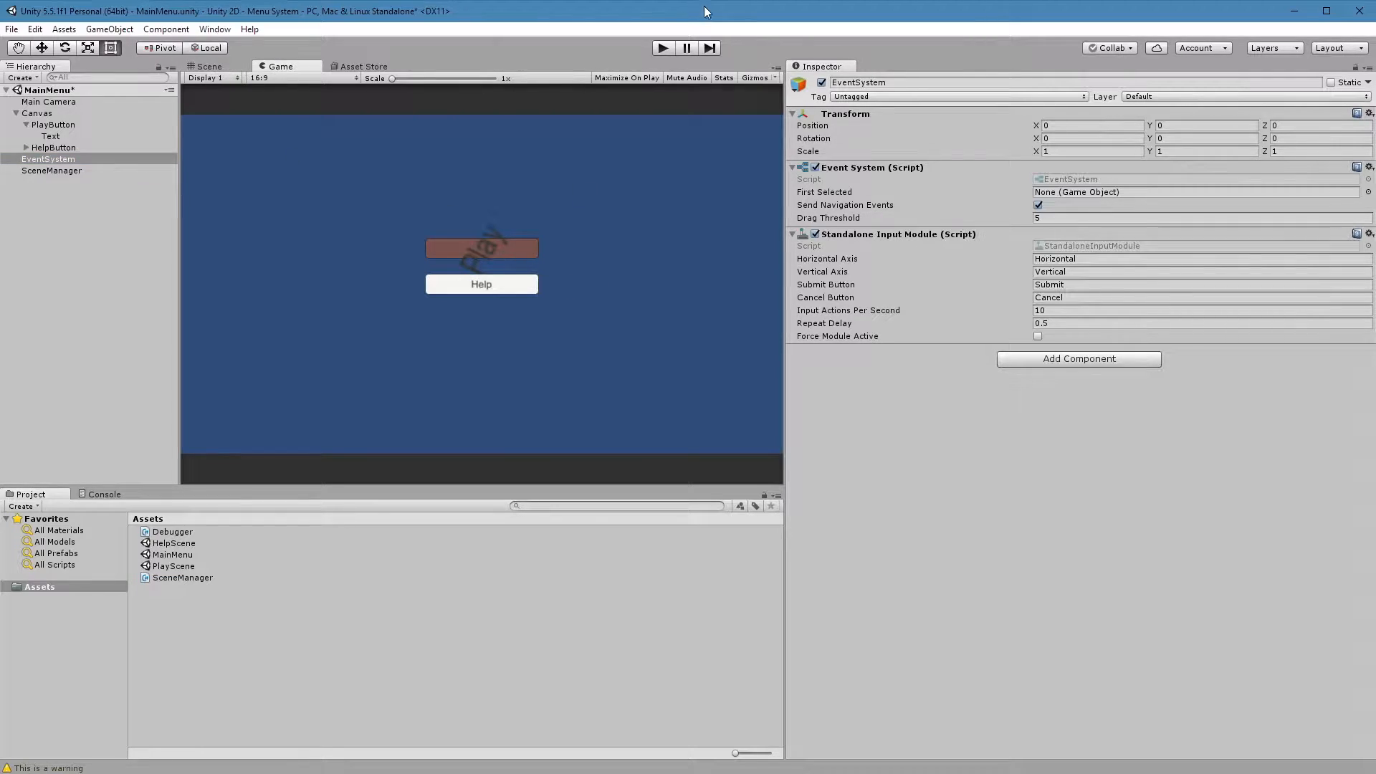
left_click(661, 48)
left_click(479, 260)
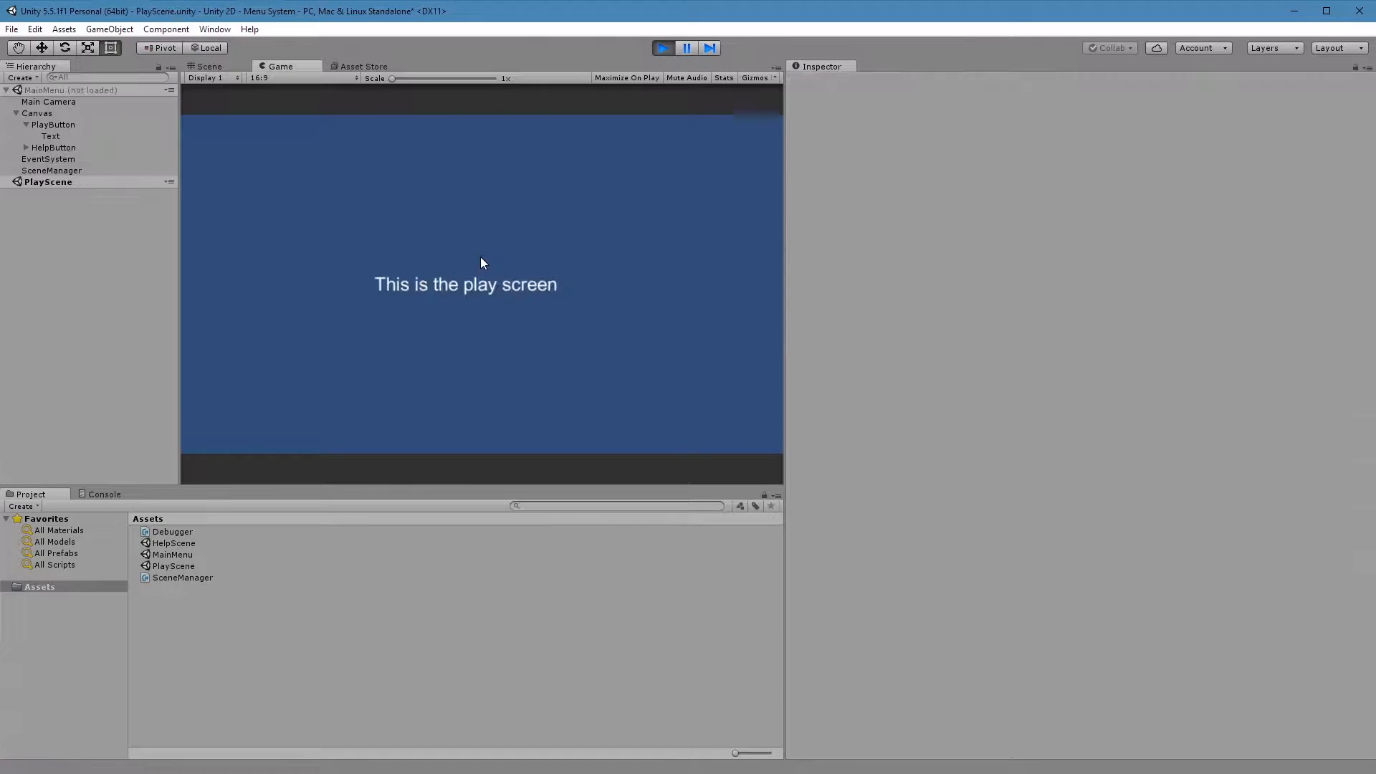
left_click(663, 48)
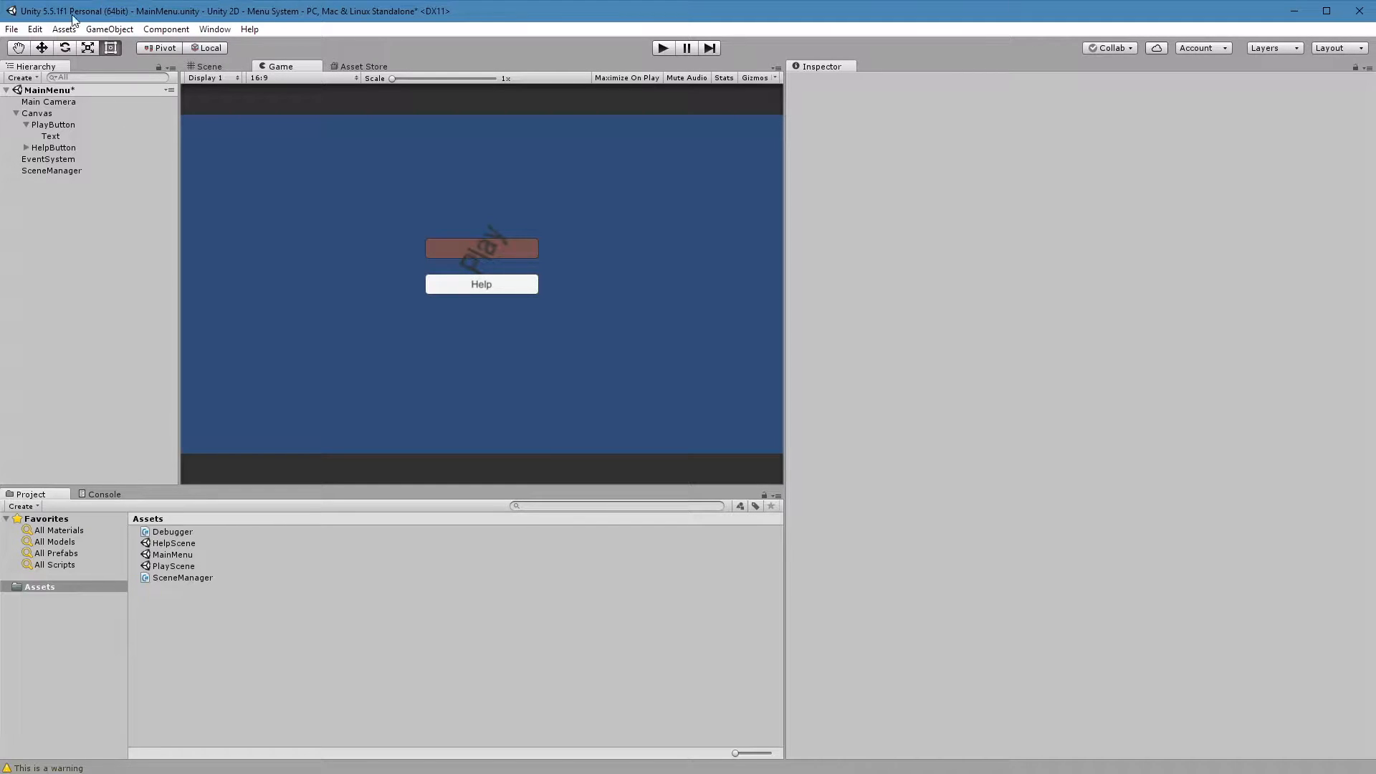
Step: Review the UI object types that can be created and inspect the Canvas, EventSystem and SceneManager objects
left_click(109, 29)
mouse_move(119, 140)
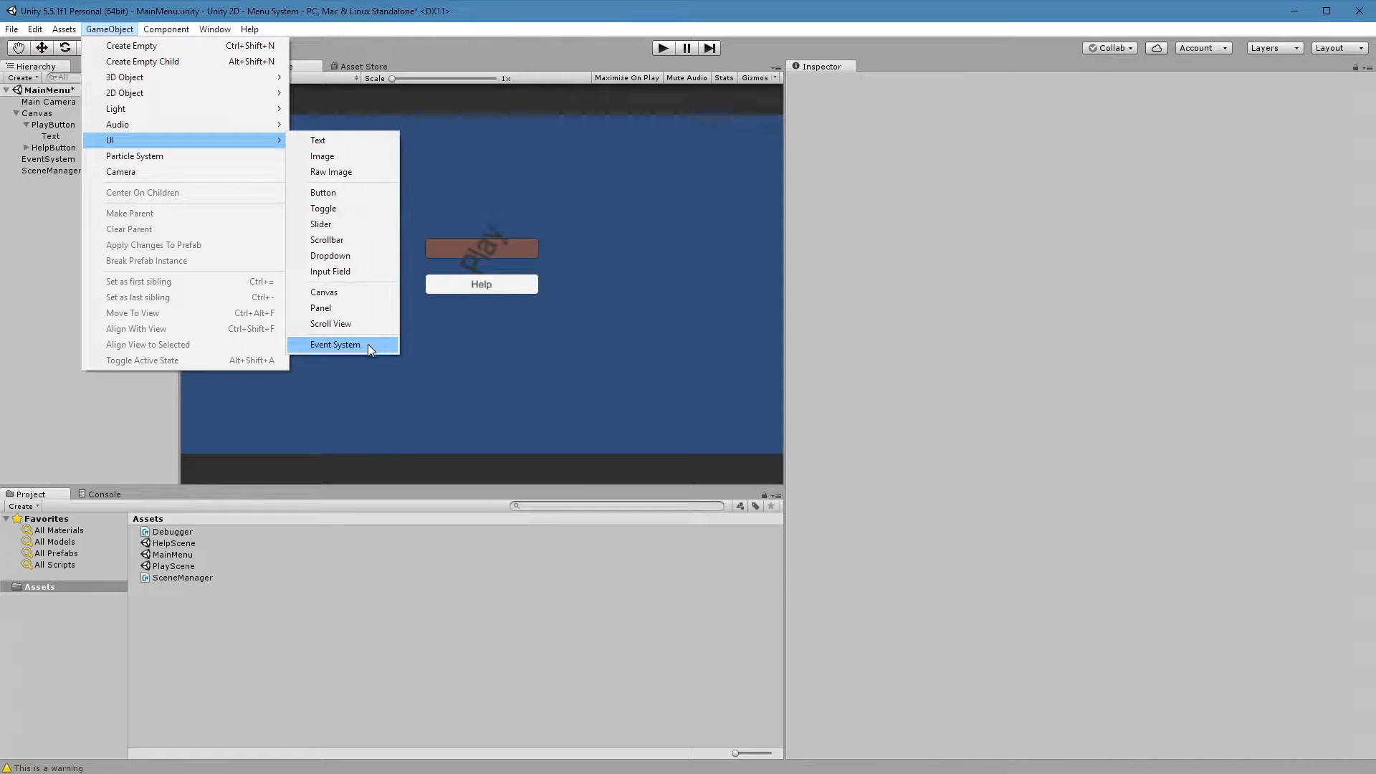
left_click(449, 12)
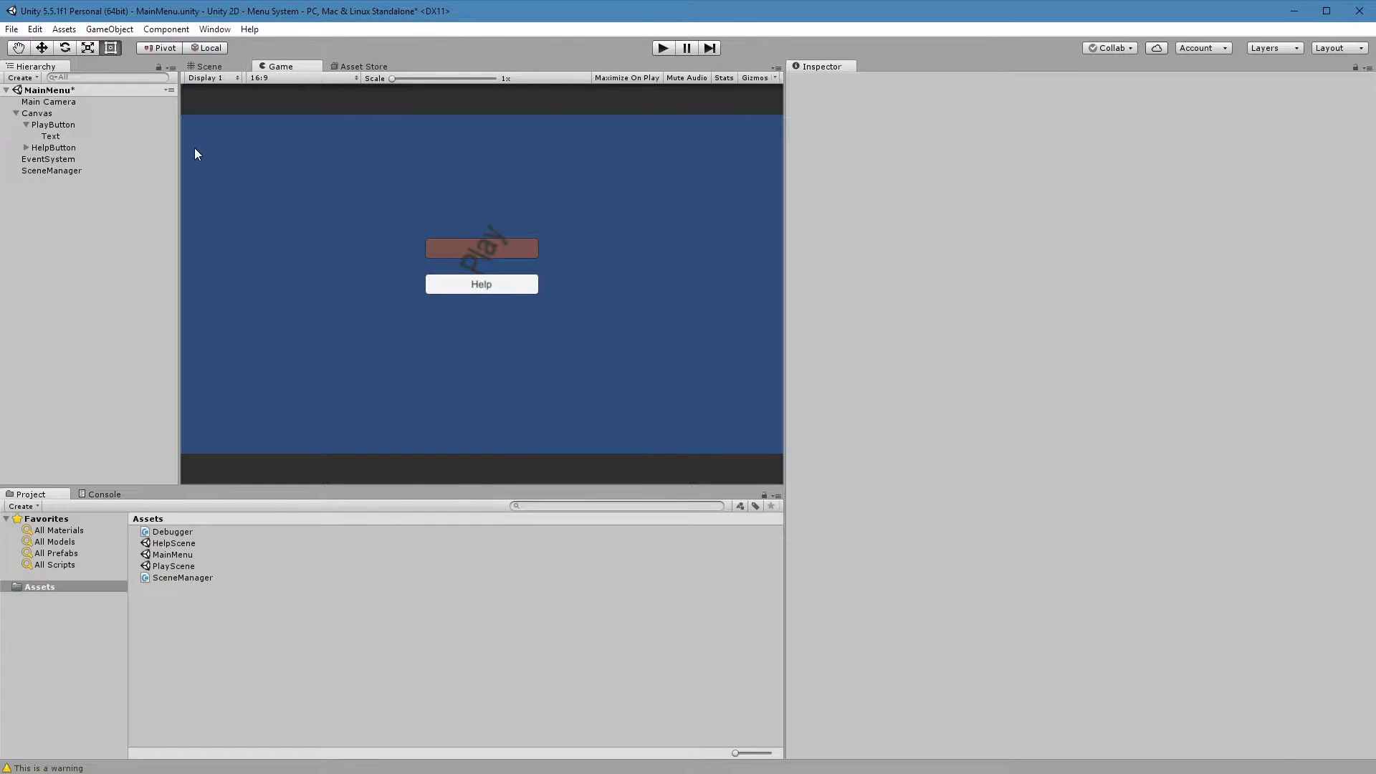
left_click(45, 113)
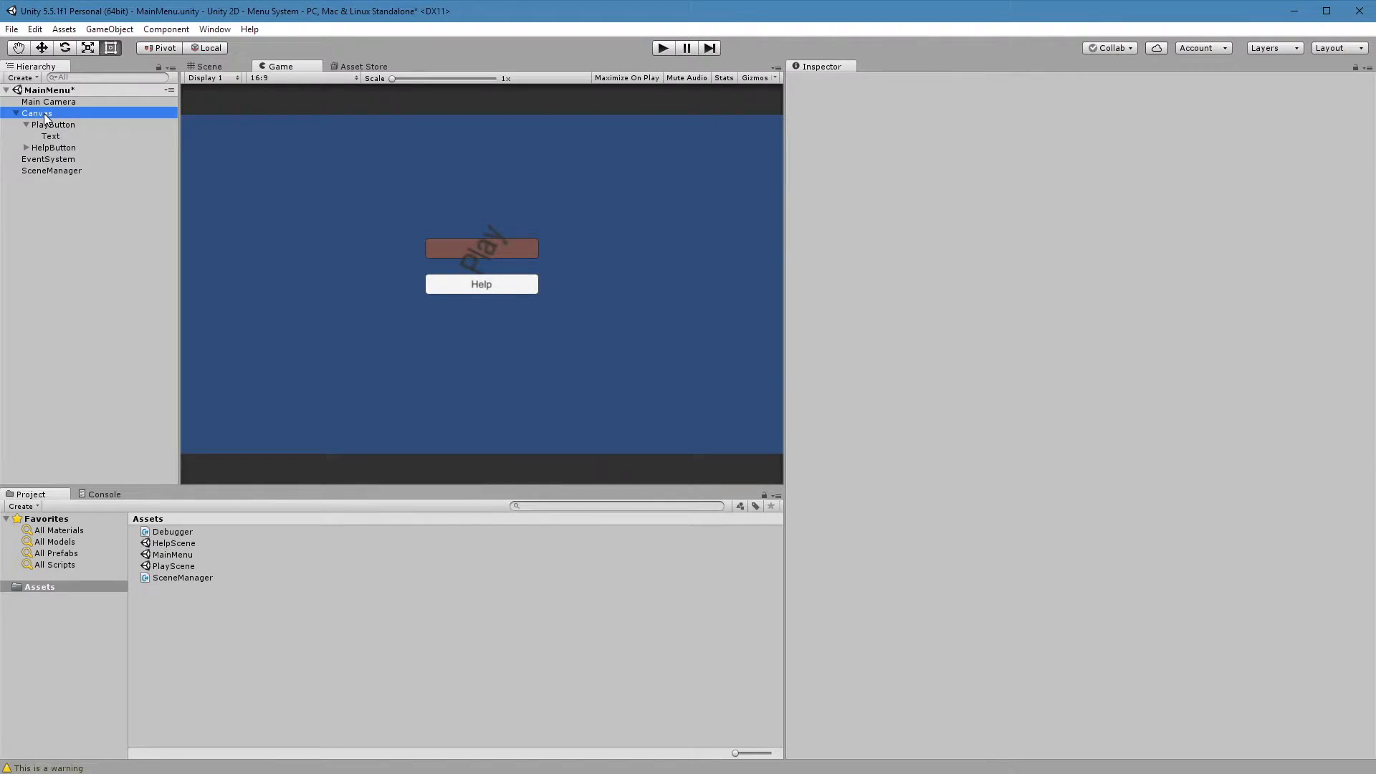
left_click(117, 30)
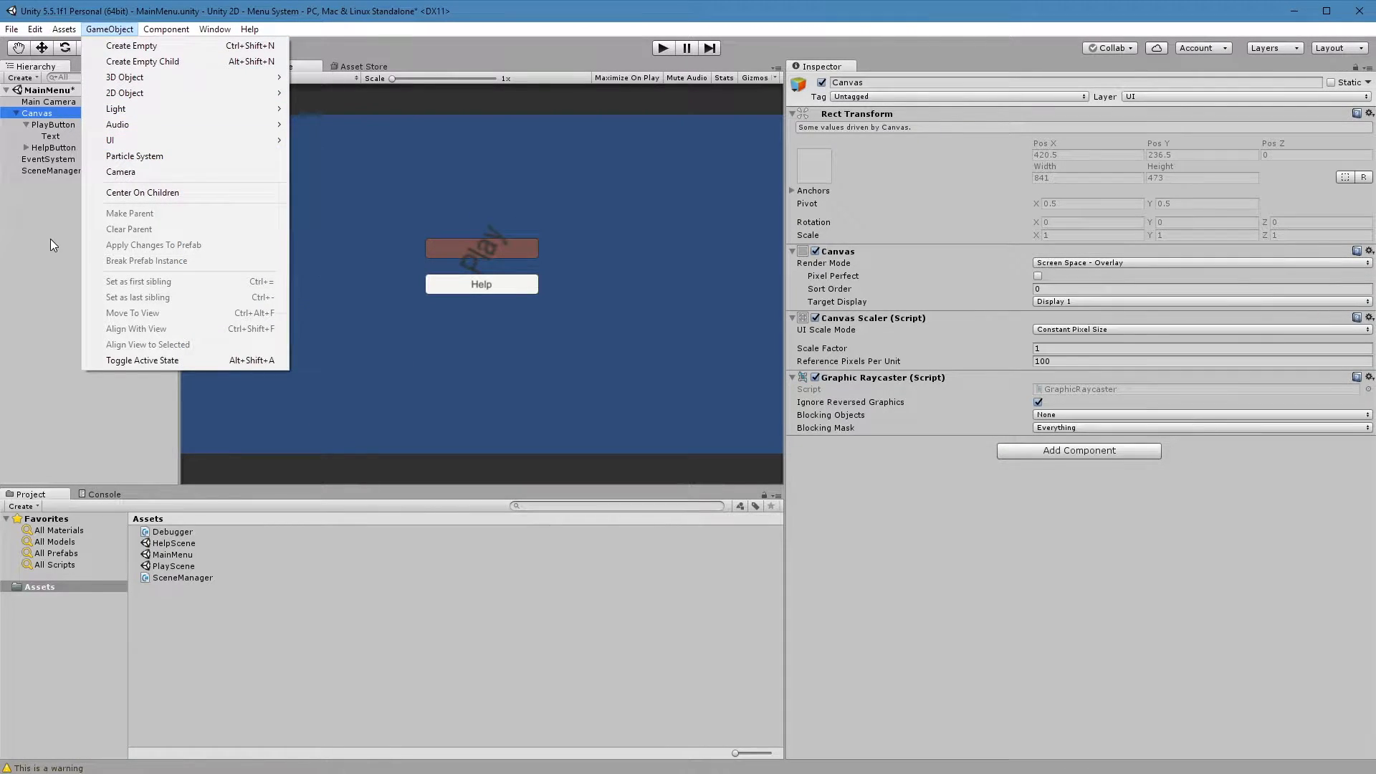
left_click(42, 177)
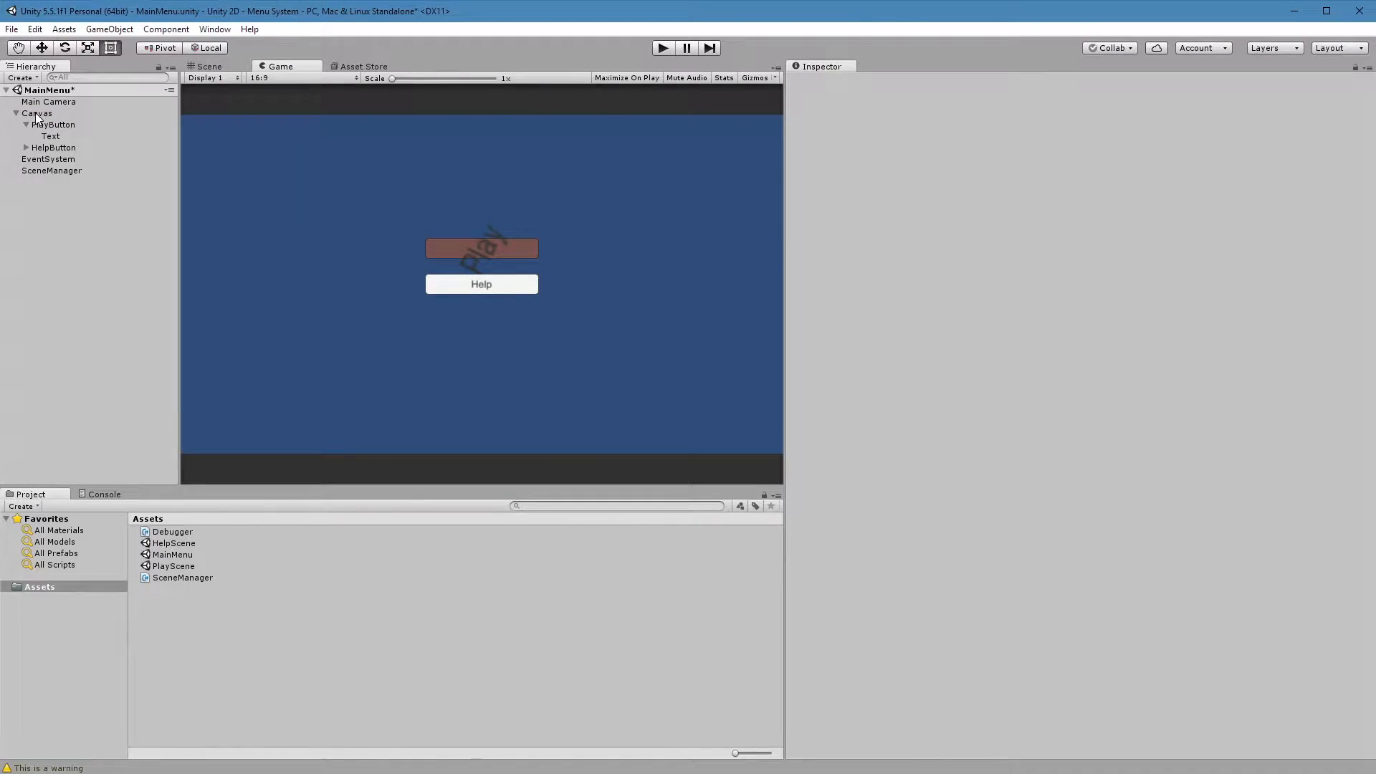
left_click(45, 161)
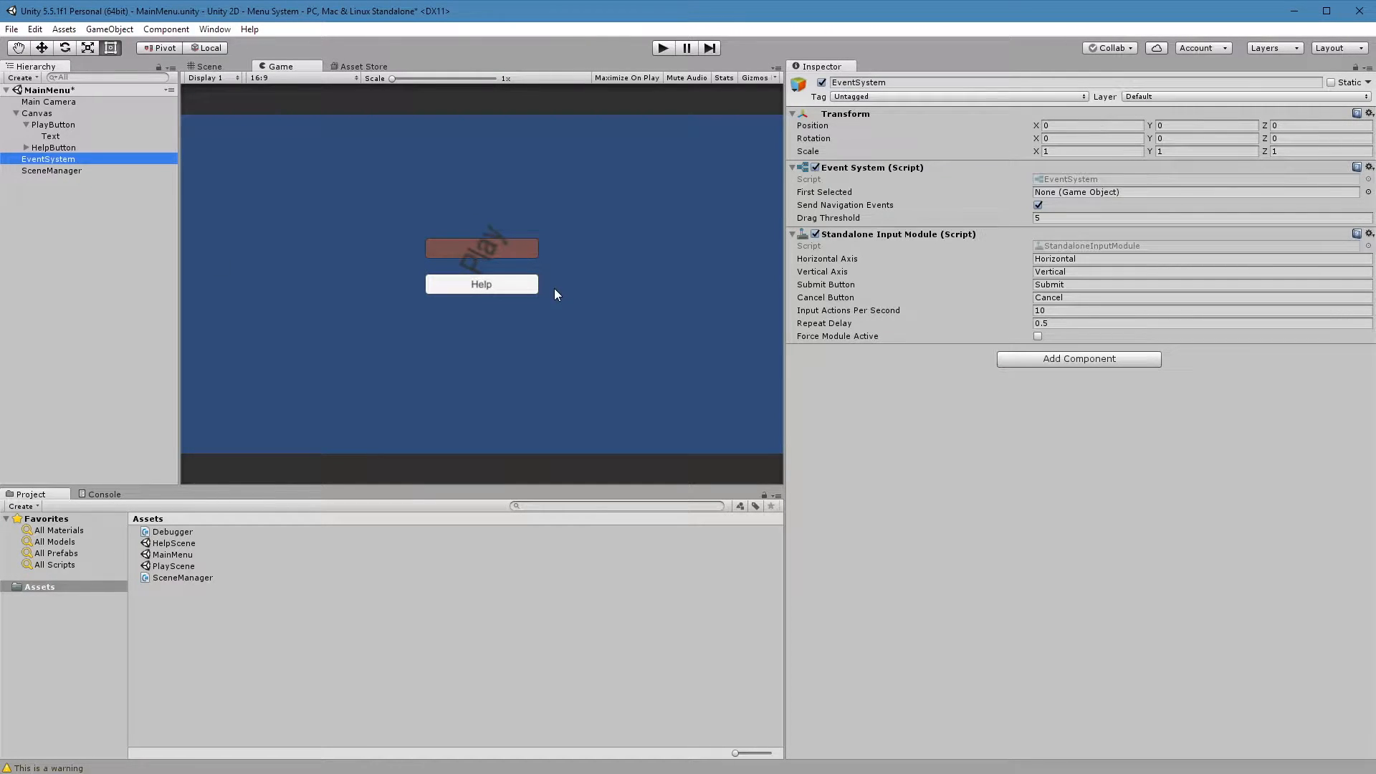
left_click(46, 172)
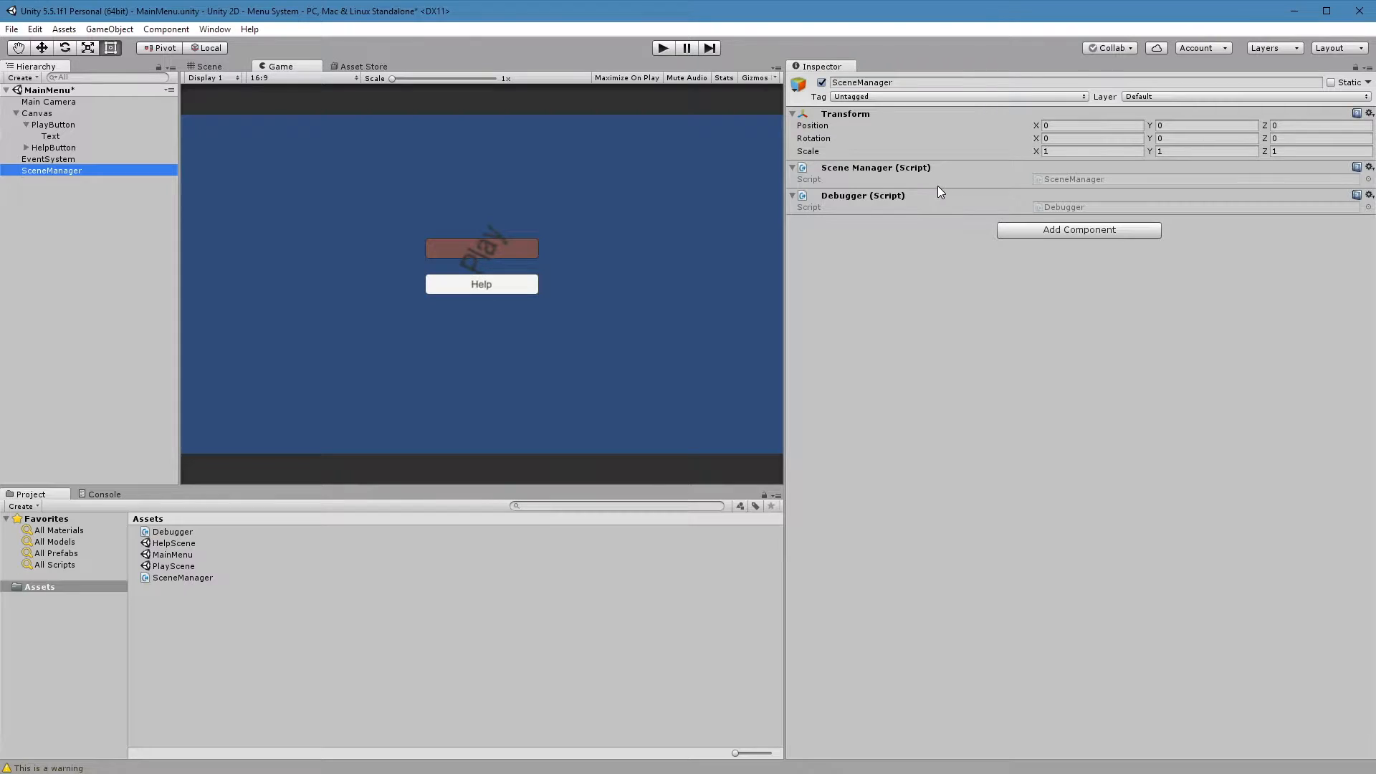
Step: Assign the SceneManager object to PlayButton's third On Click entry and review its available functions without choosing one
left_click(54, 124)
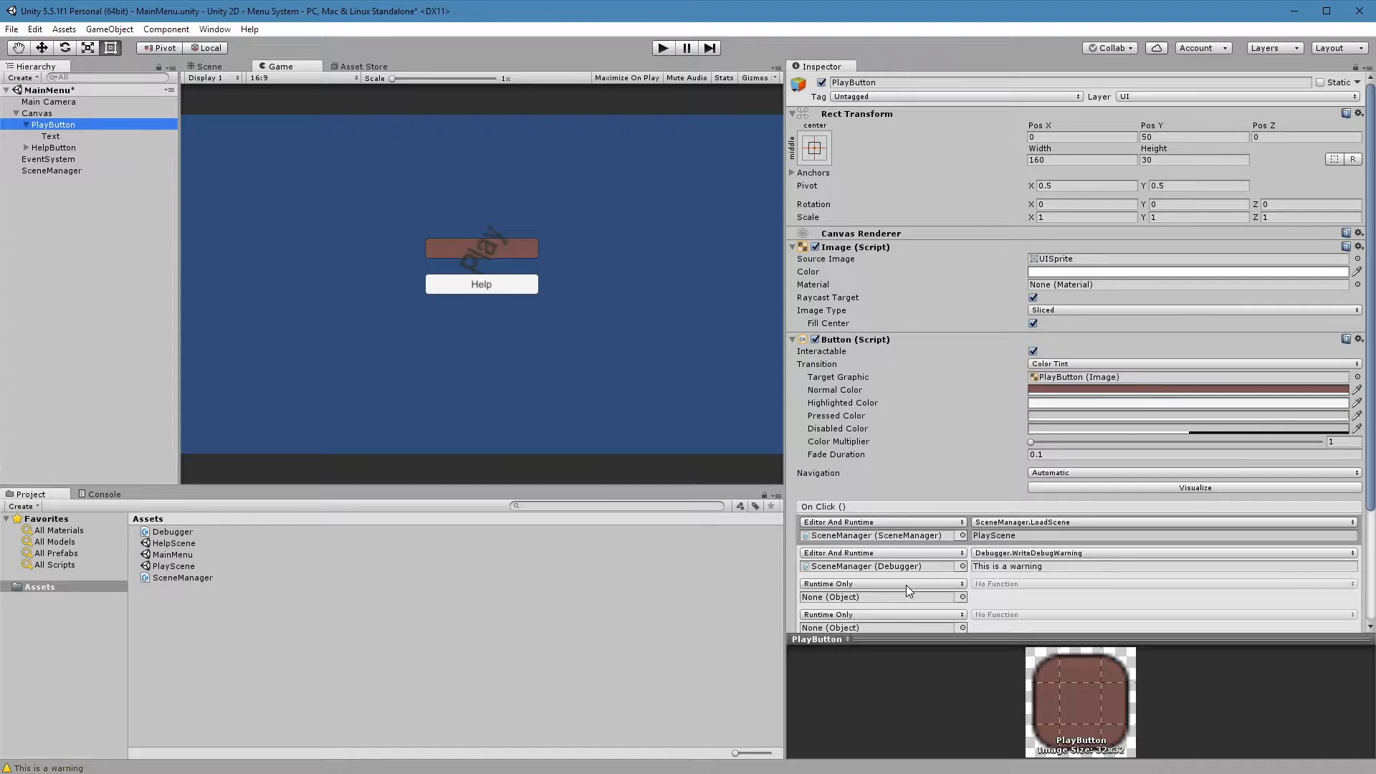
scroll(914, 577, "down", 1)
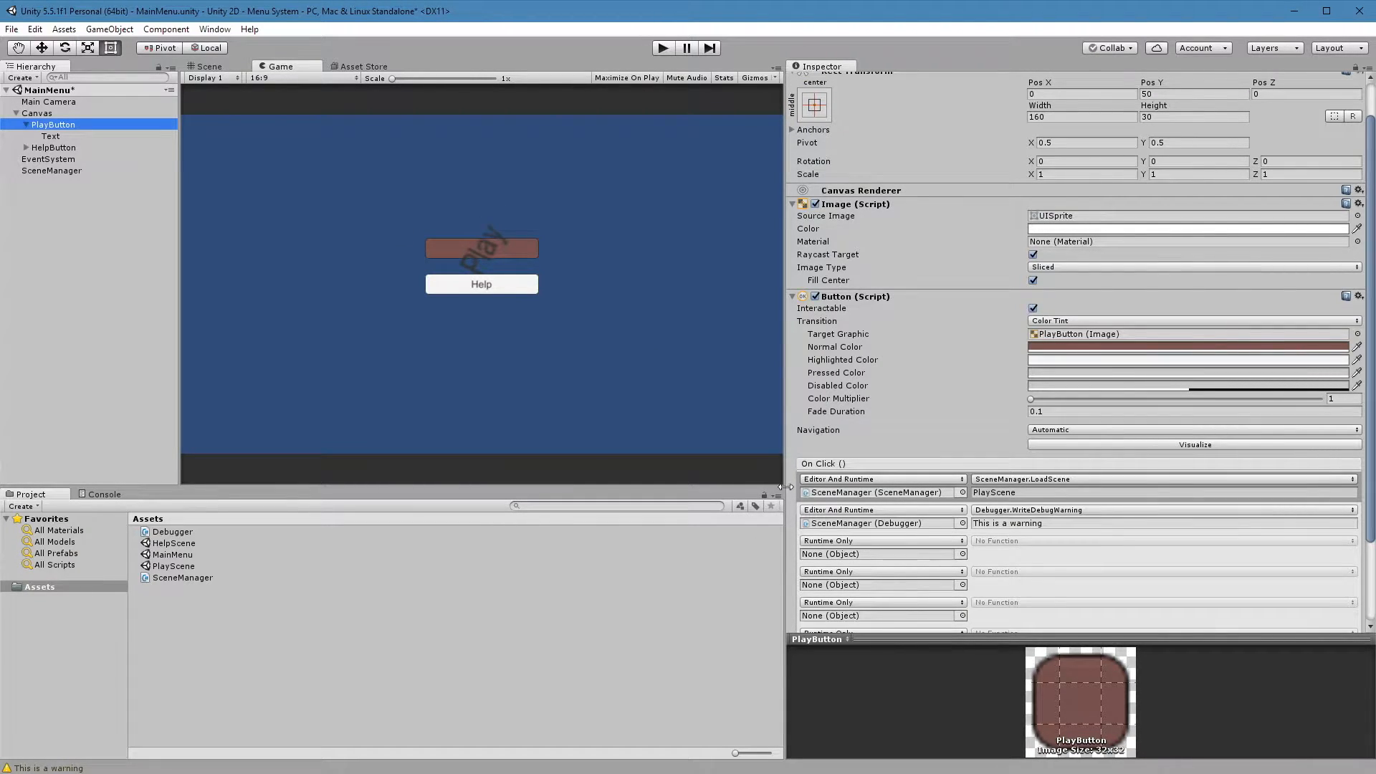
left_click(963, 554)
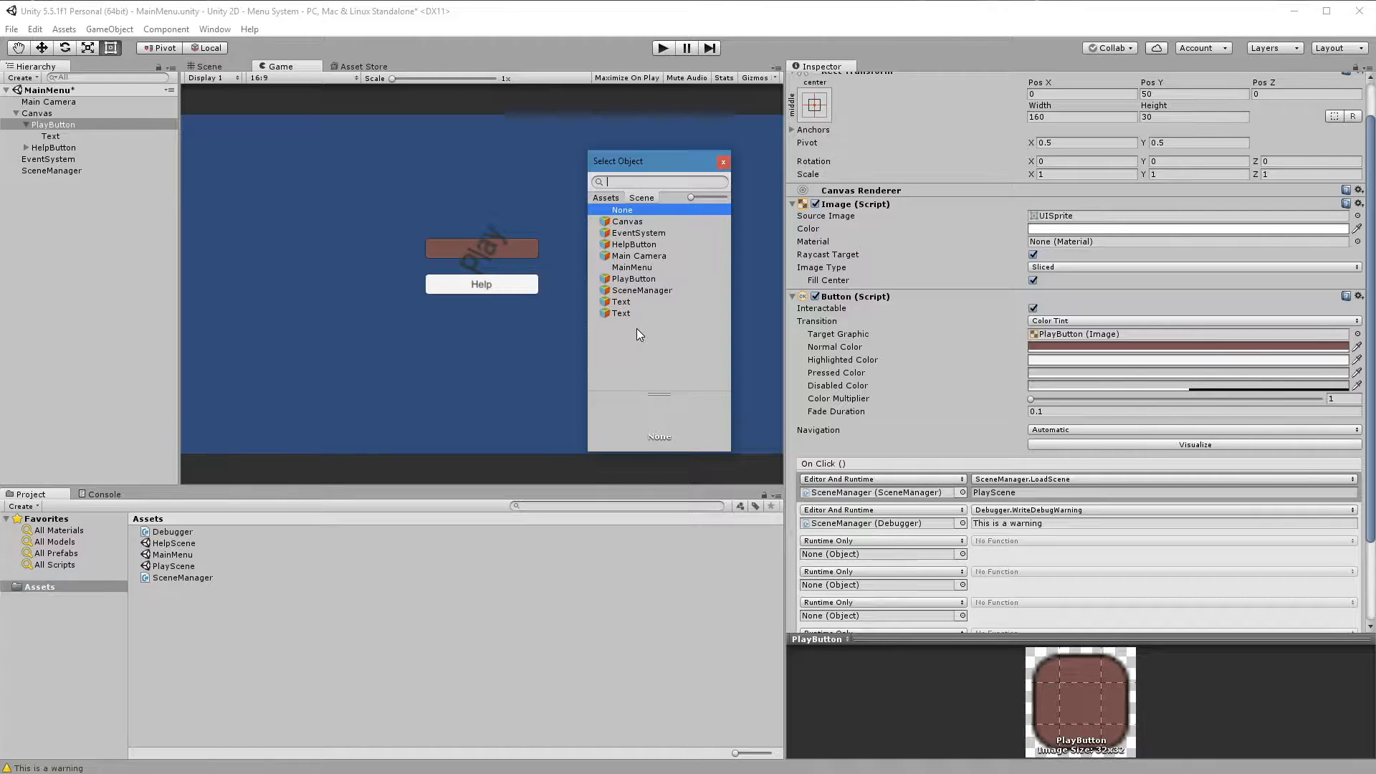
double_click(642, 289)
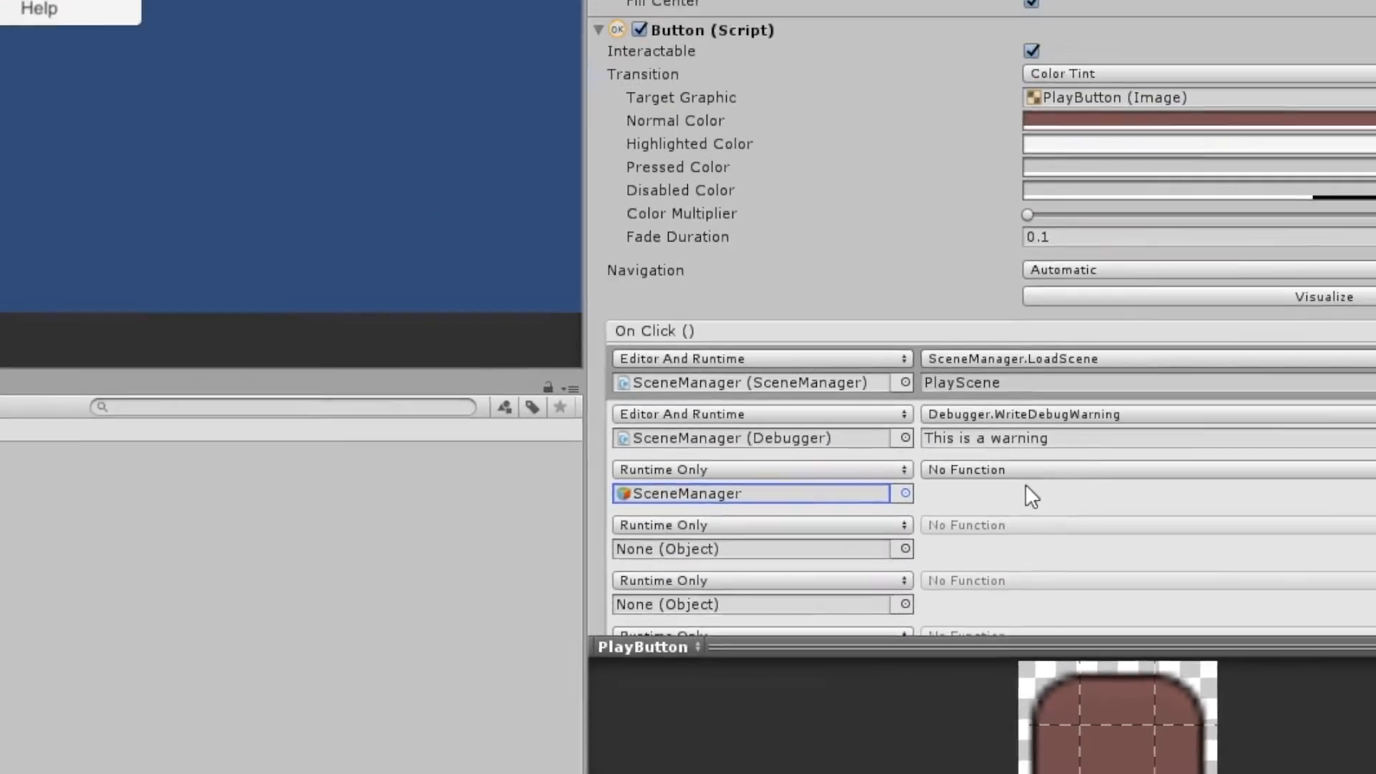
left_click(1015, 276)
mouse_move(1033, 583)
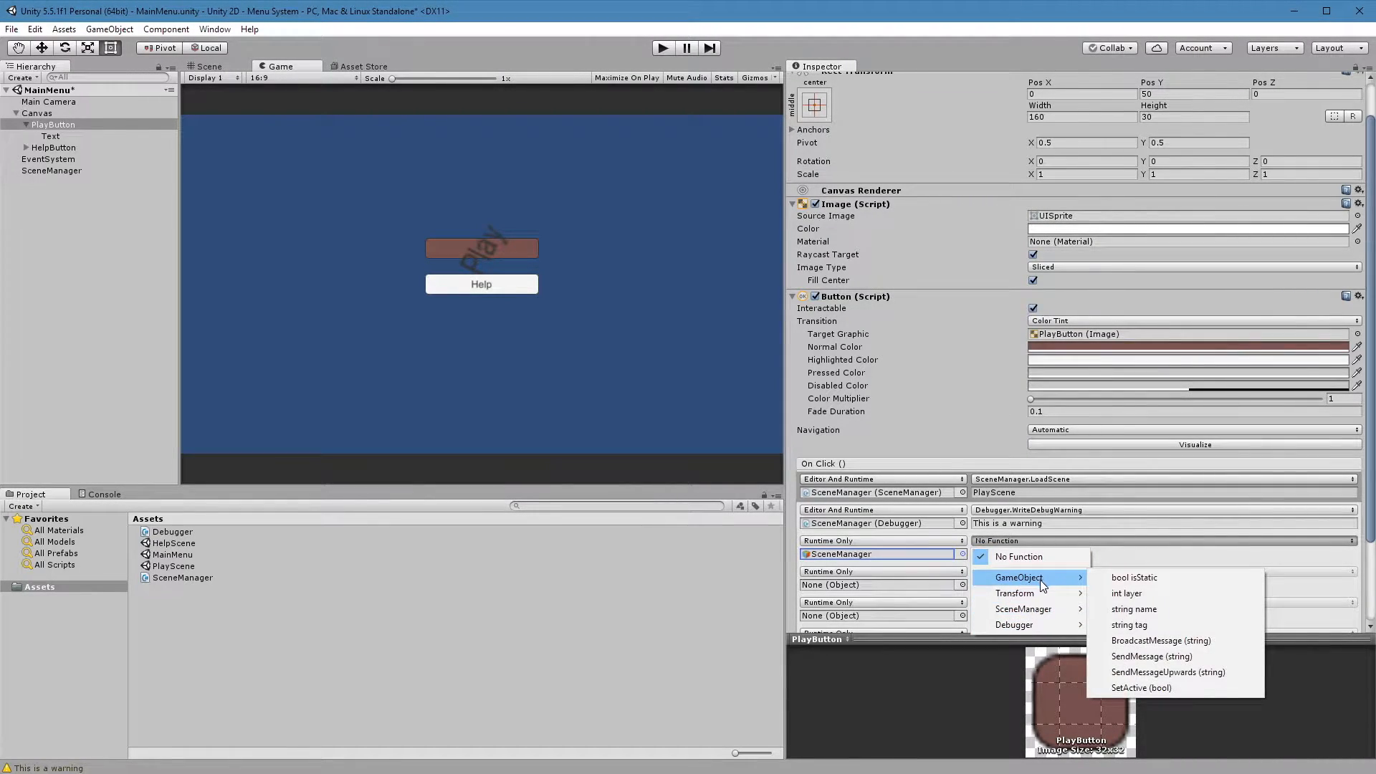
left_click(778, 23)
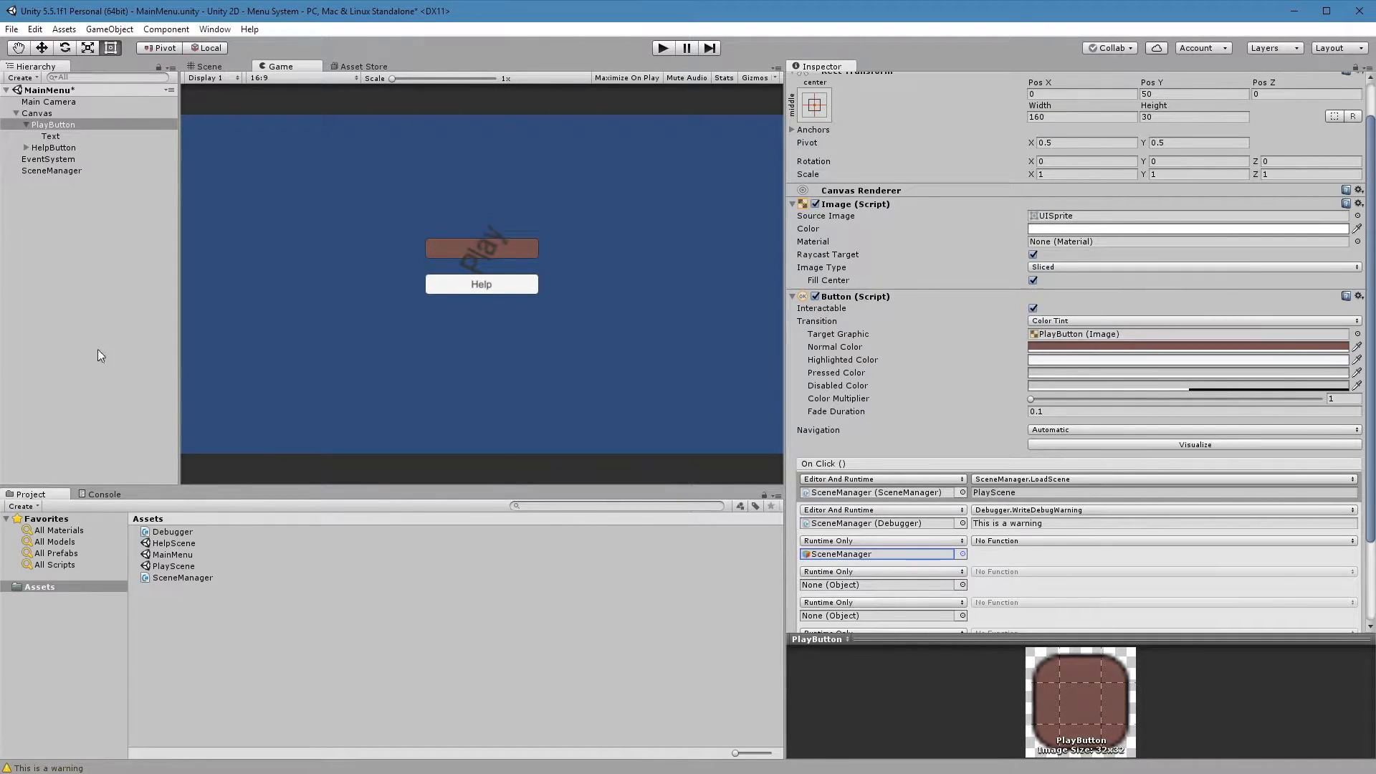
Step: Open PlayScene, saving the changes made to MainMenu
double_click(174, 566)
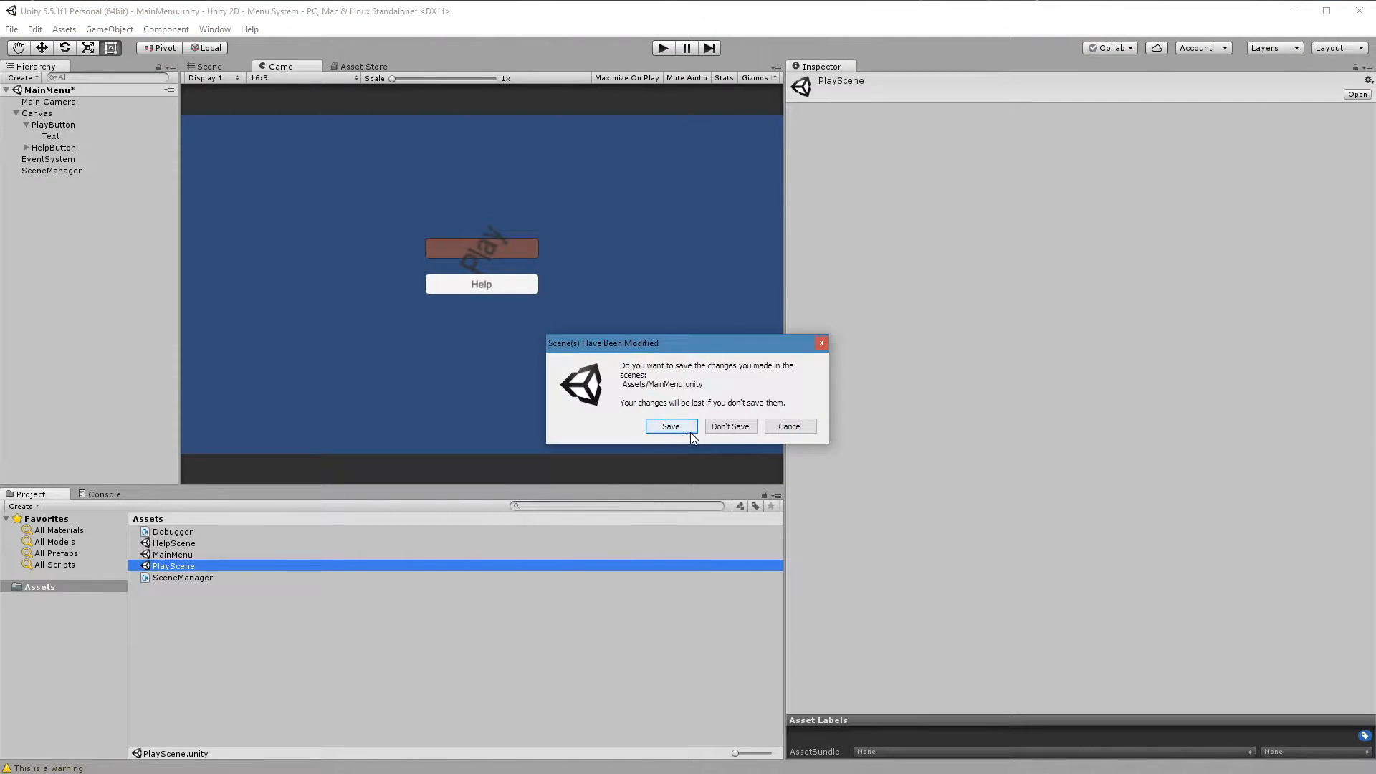
left_click(657, 430)
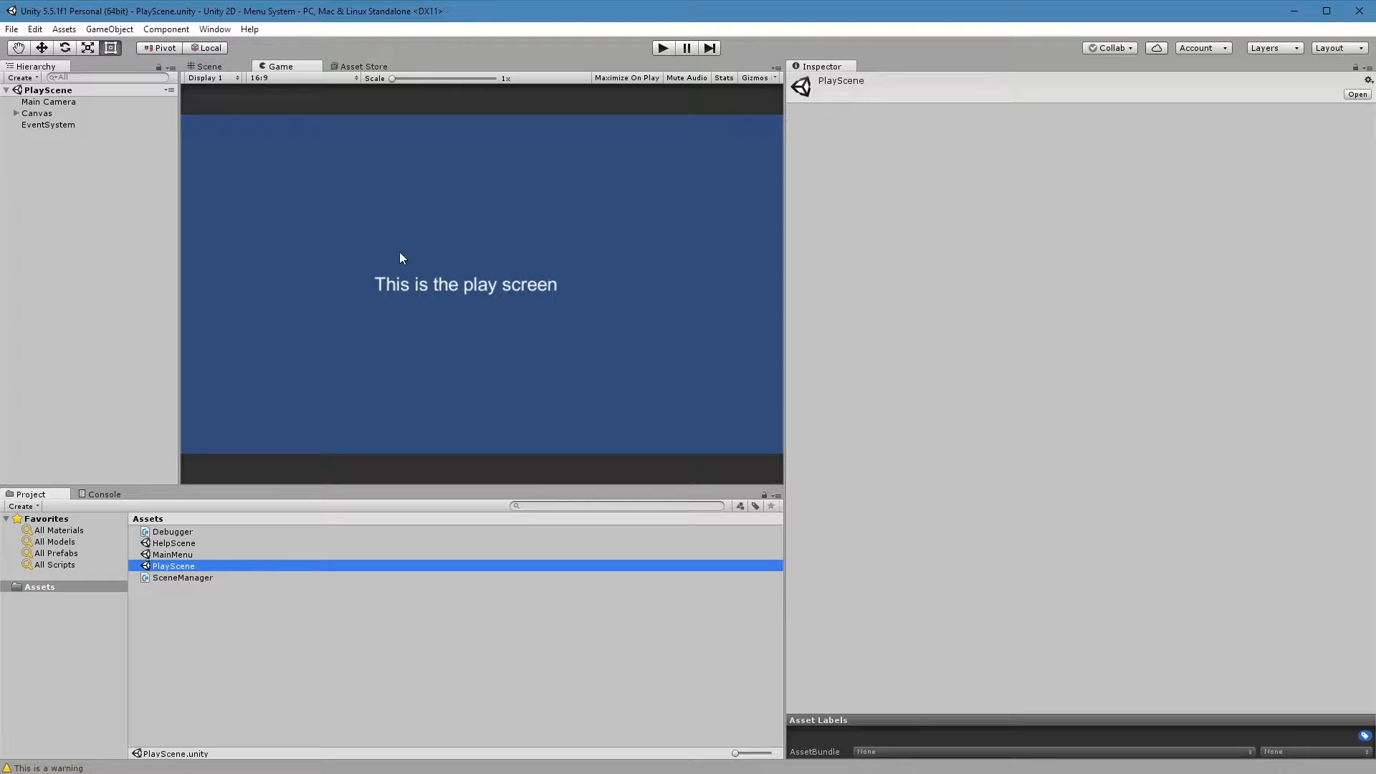
Step: Add a UI button to PlayScene's Canvas and move it to about X 332, Y -210, near the canvas's lower-right corner
left_click(15, 113)
left_click(45, 113)
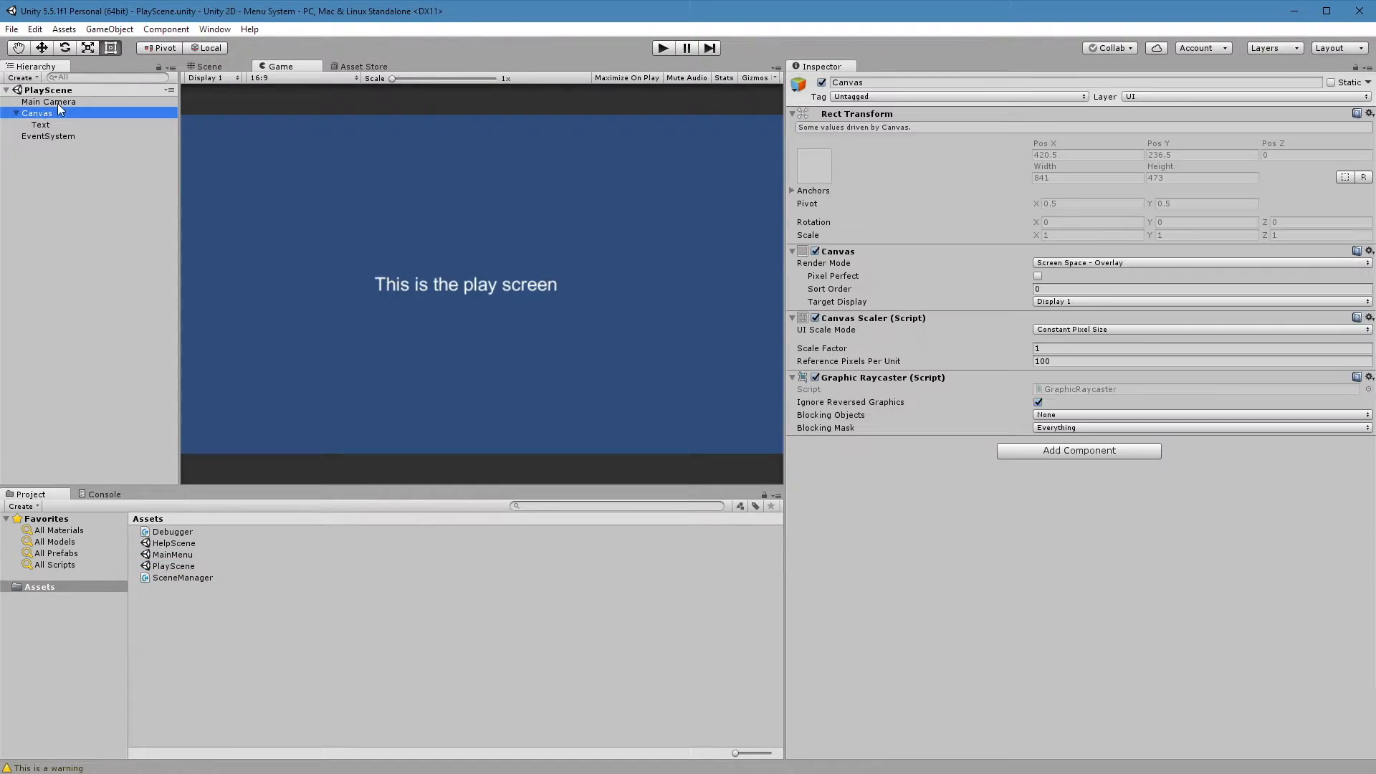
left_click(131, 31)
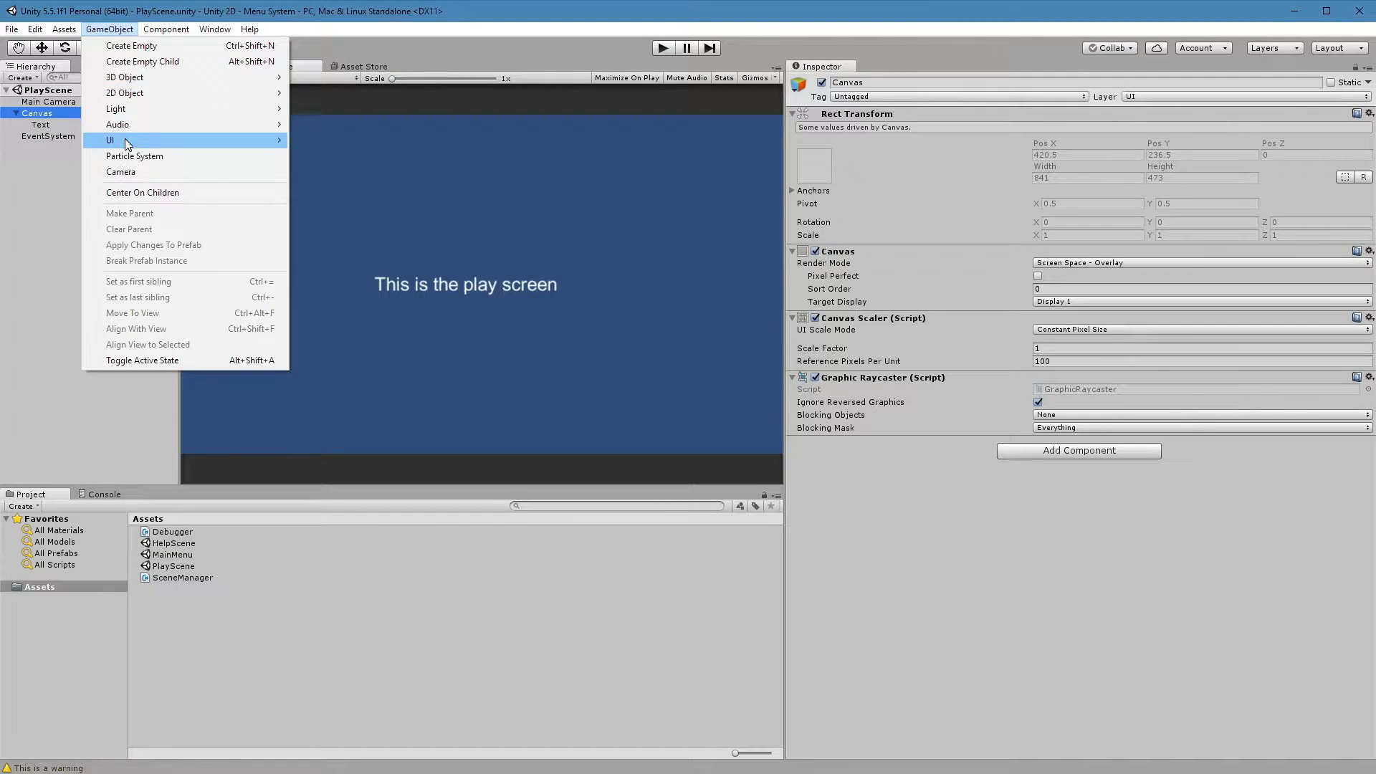
mouse_move(128, 141)
left_click(348, 195)
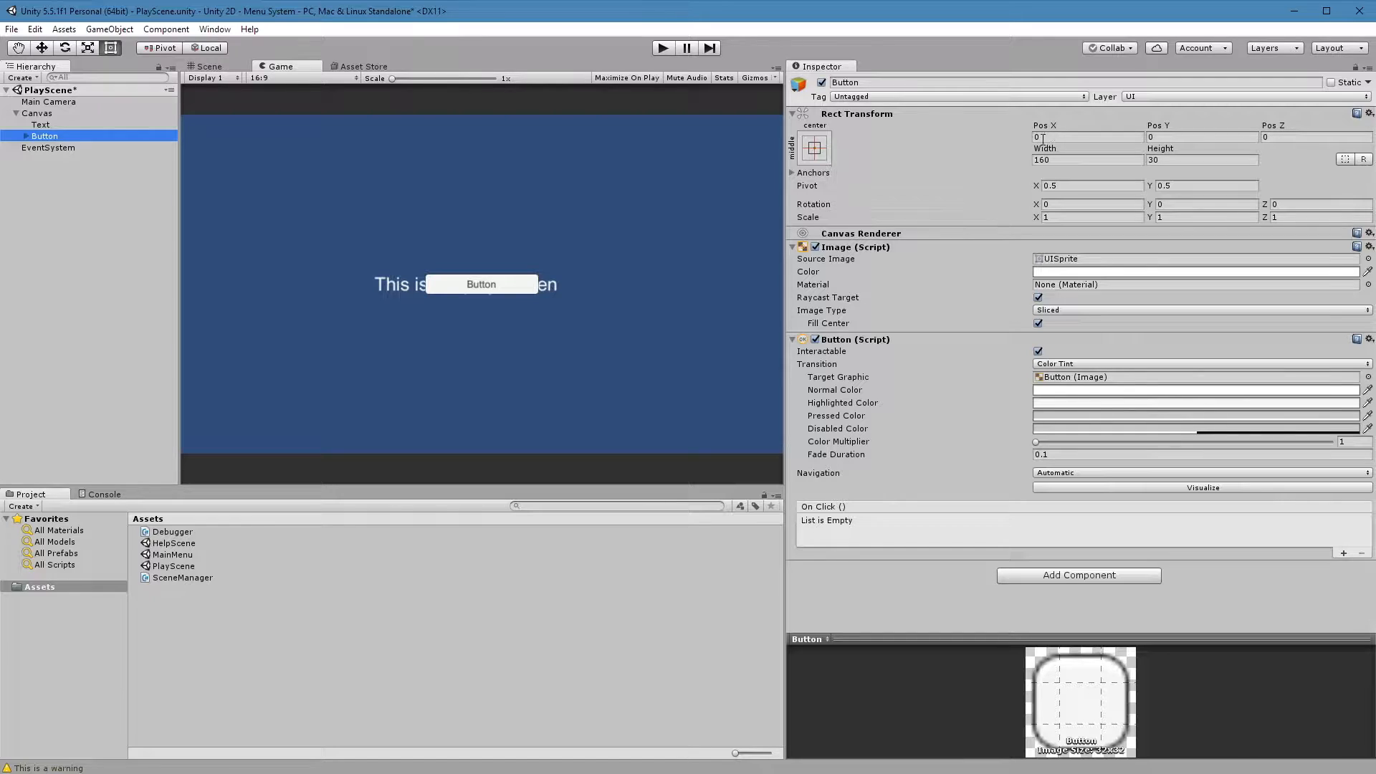
left_click_drag(1041, 126, 896, 123)
left_click_drag(1151, 135, 0, 217)
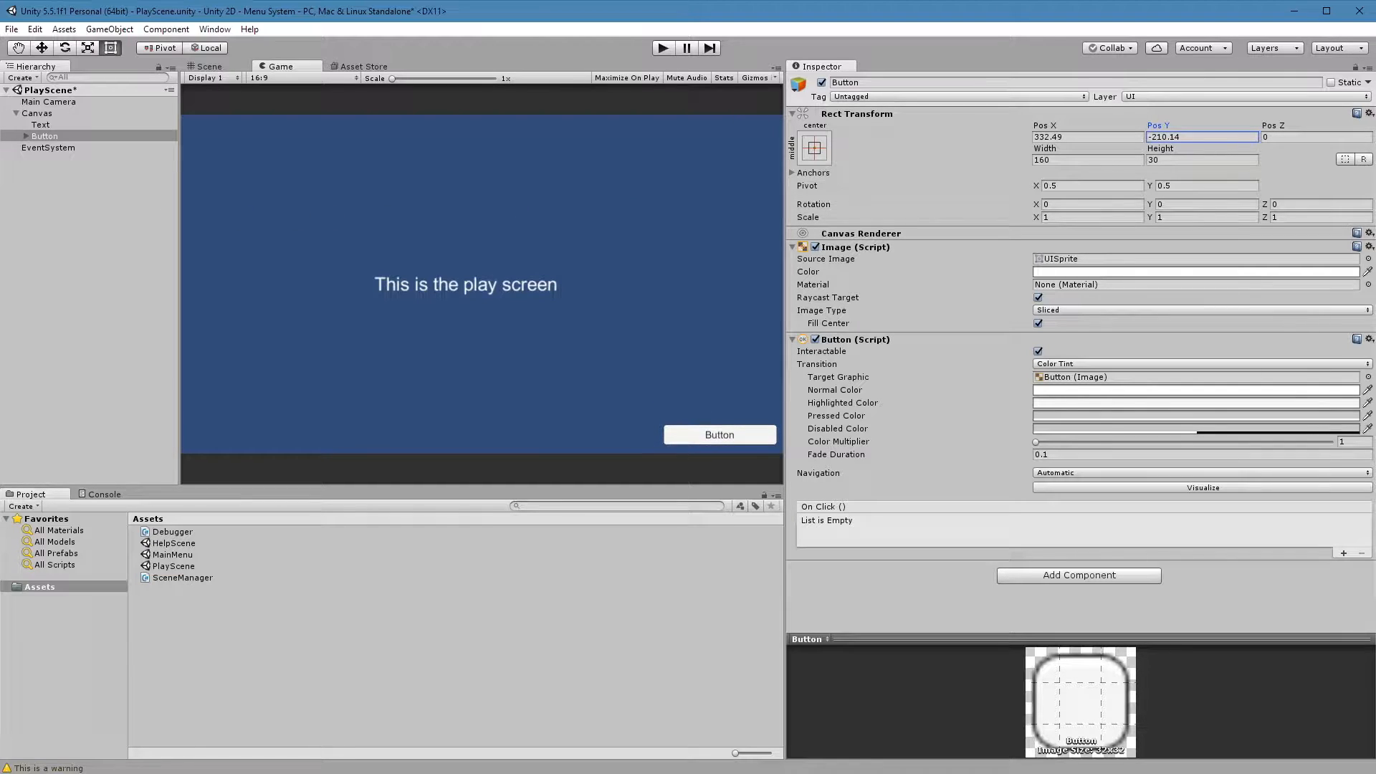
Step: Change the label text of the new button in PlayScene to "Return to Main Menu"
left_click(727, 437)
left_click(26, 135)
left_click(52, 148)
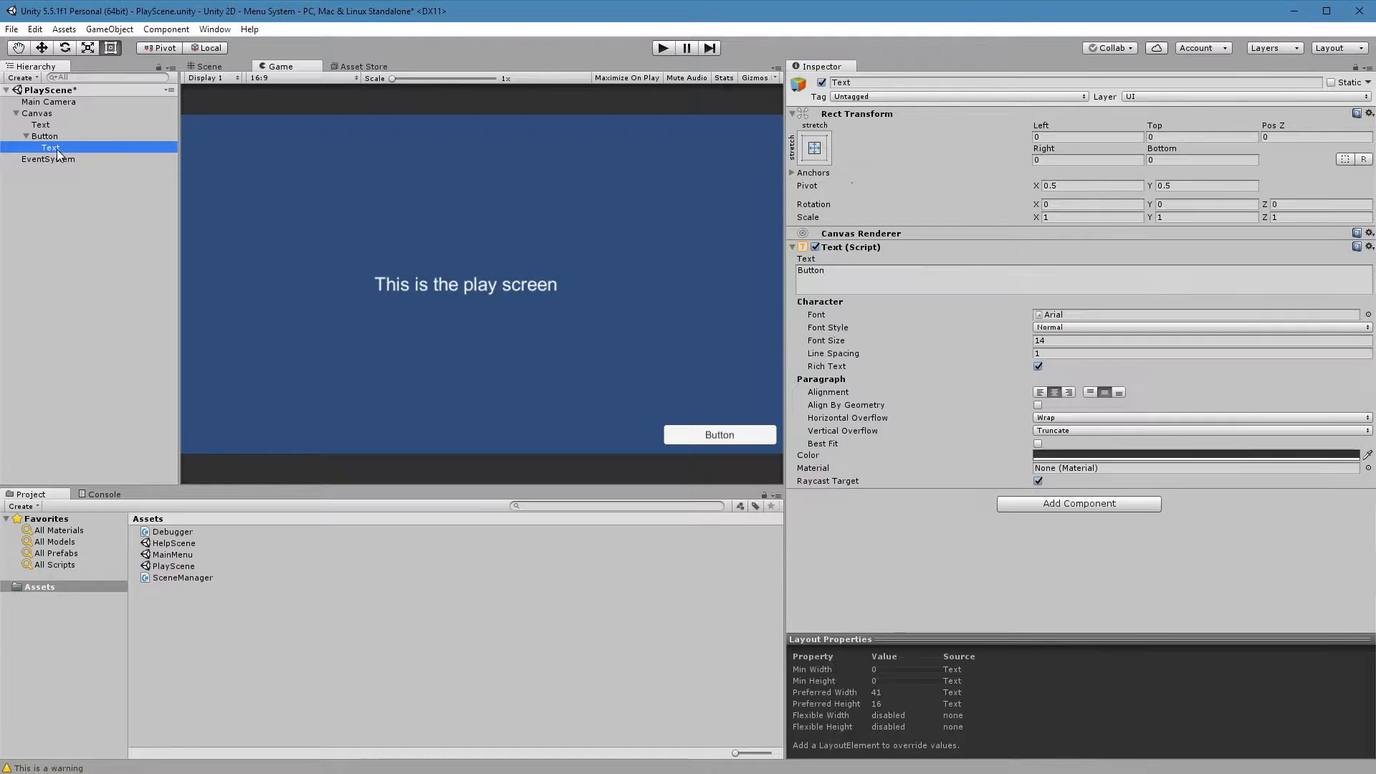
left_click(873, 284)
type("Return to Main Menu")
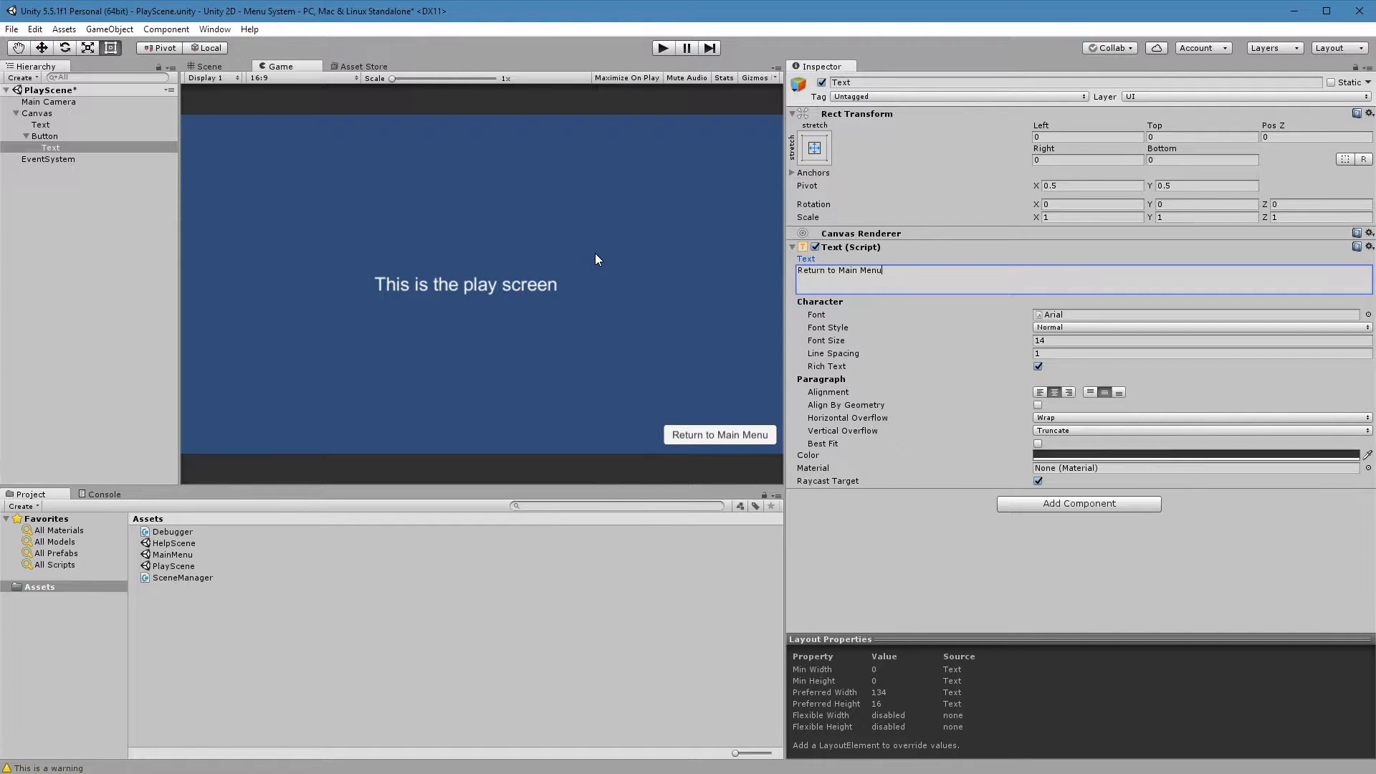
Step: Add an On Click entry to PlayScene's button and set its call state to Editor And Runtime
left_click(44, 136)
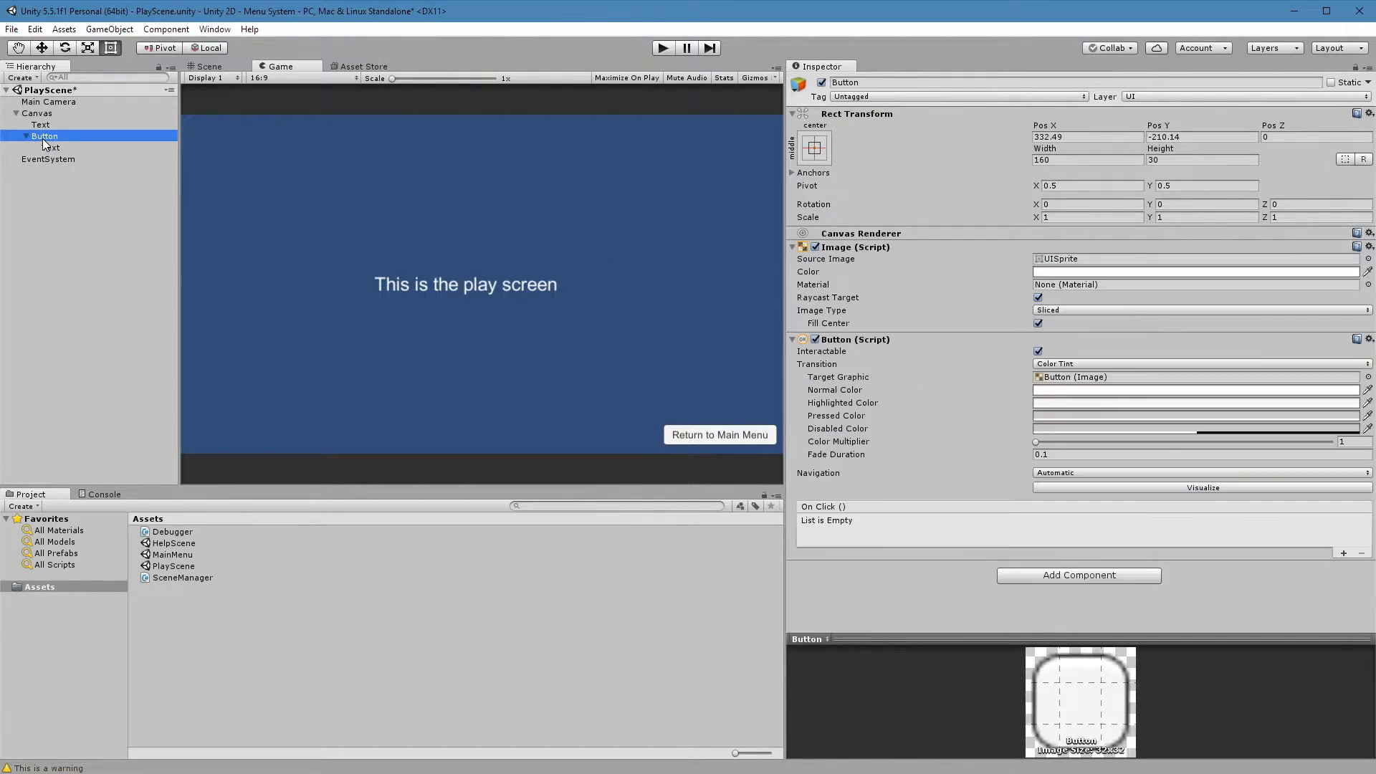
left_click(1344, 553)
left_click(868, 522)
left_click(862, 554)
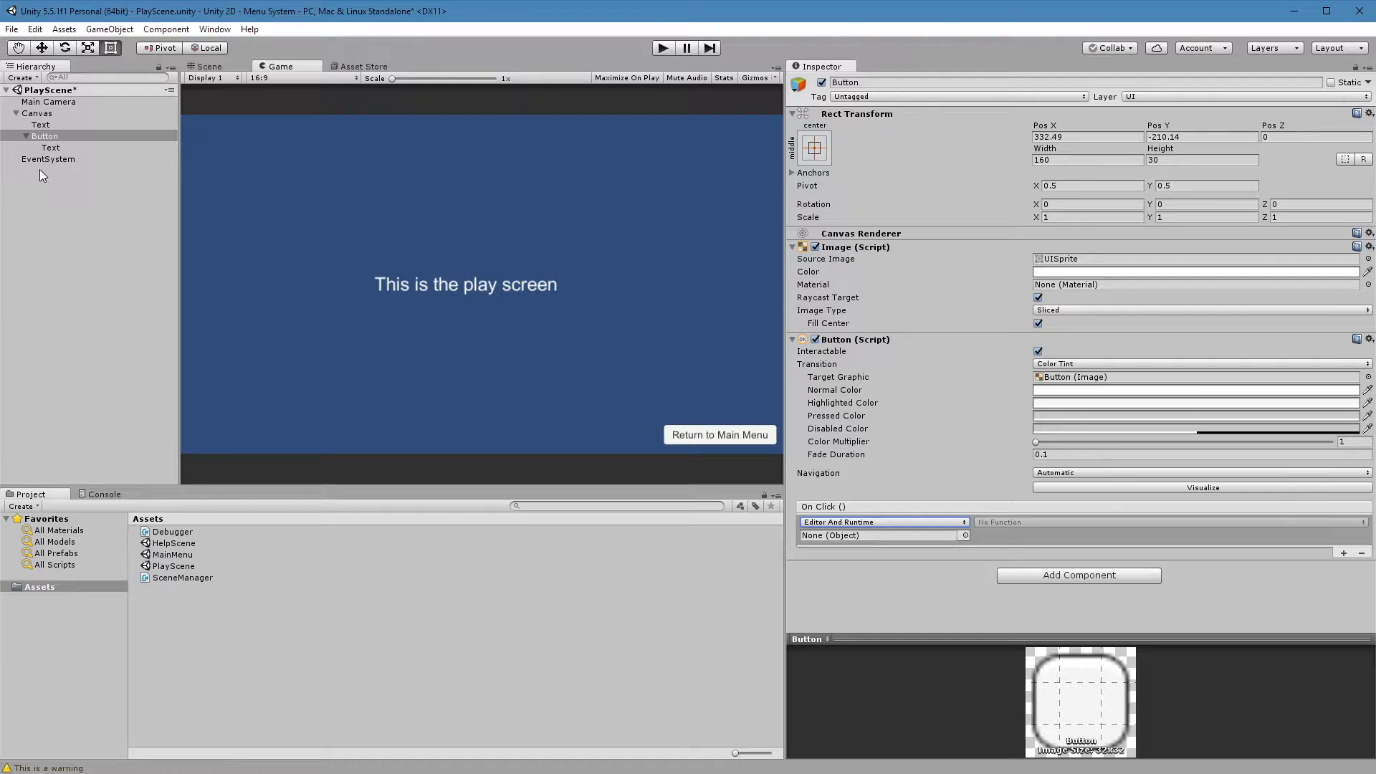
Step: Create an empty object named SceneManager in PlayScene and attach the Scene Manager script to it
left_click(109, 28)
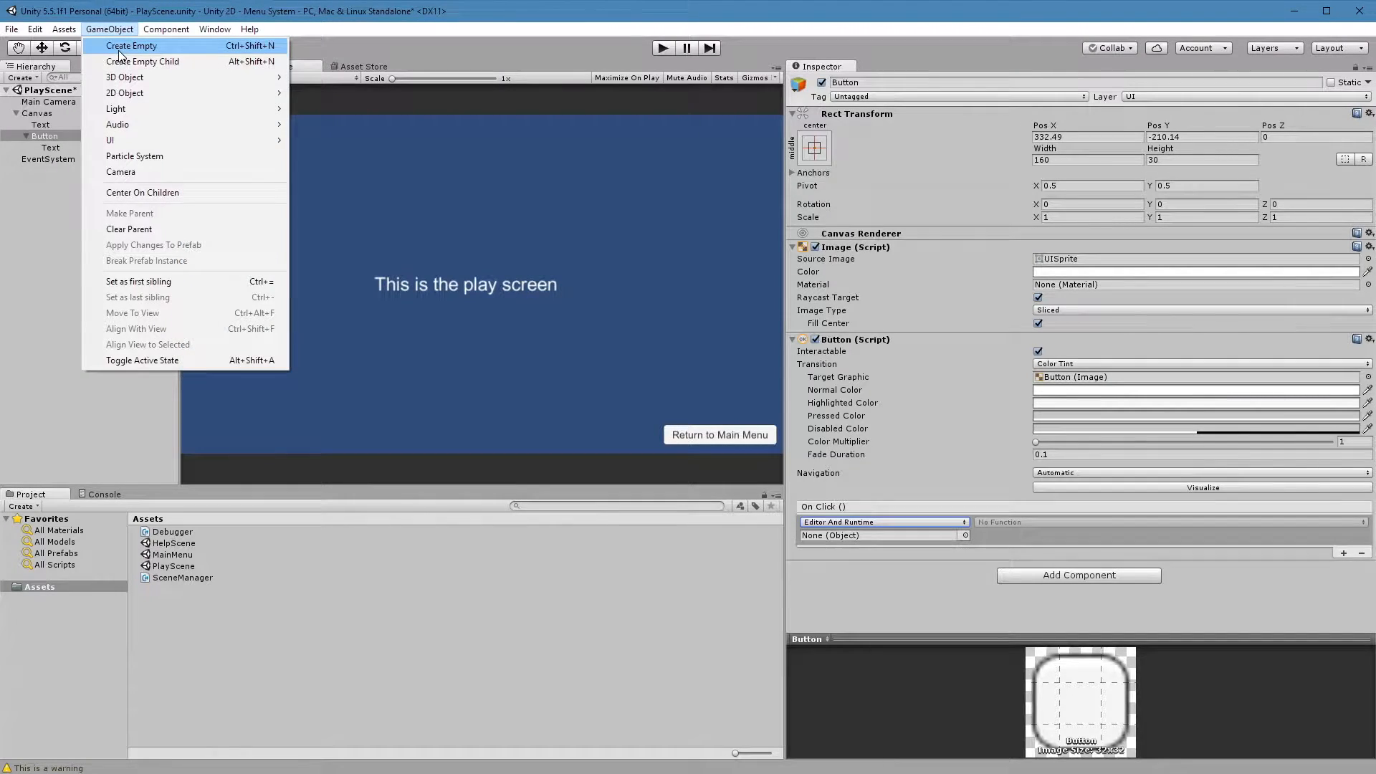
left_click(136, 44)
left_click(906, 85)
type("SceneManager")
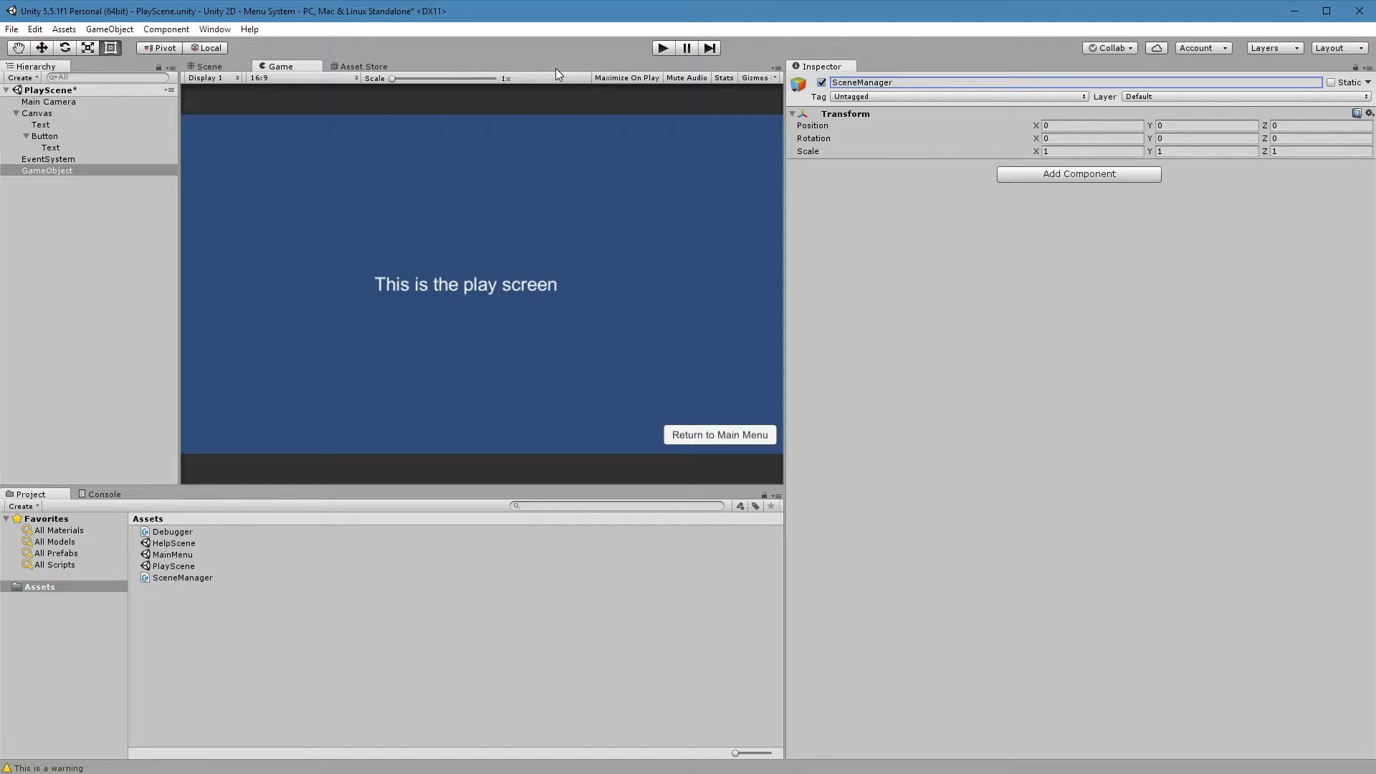
key("Return")
left_click(1079, 174)
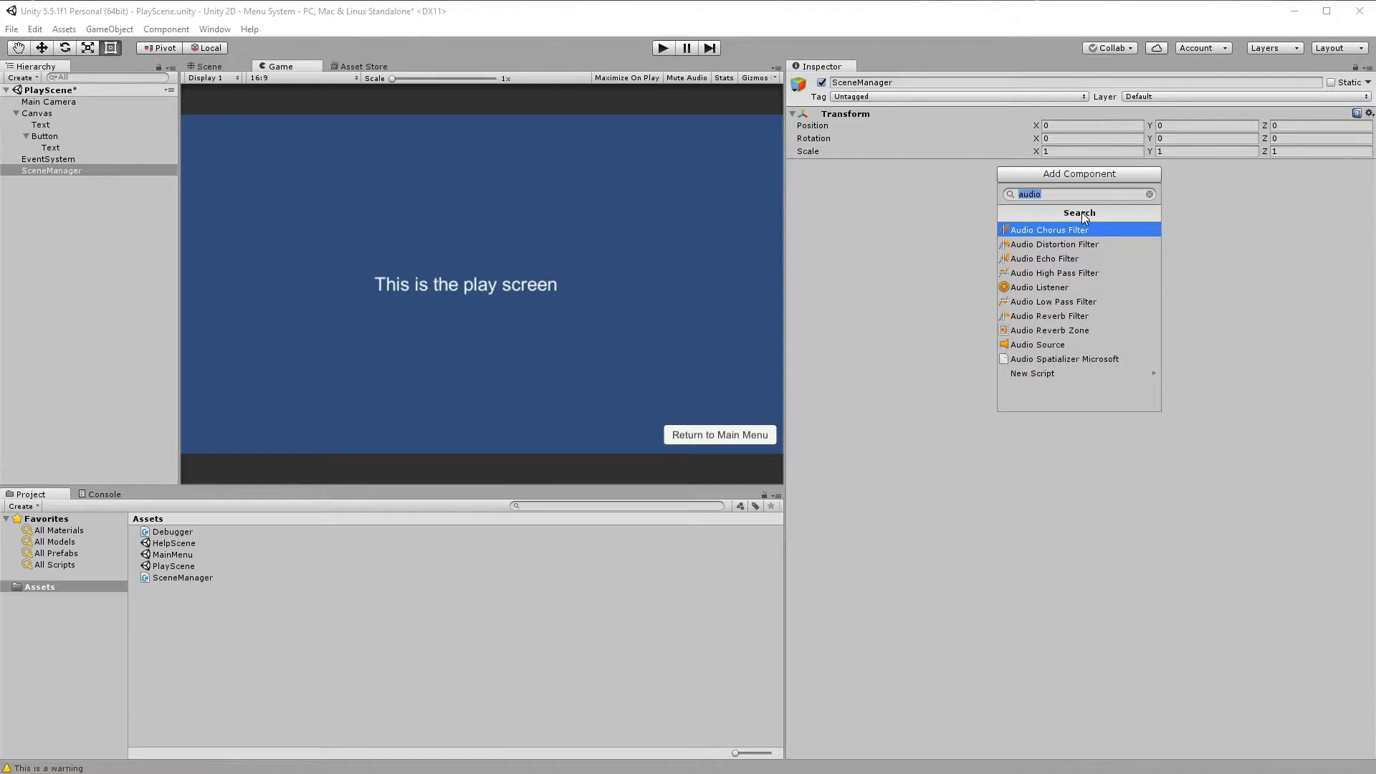
type("scen")
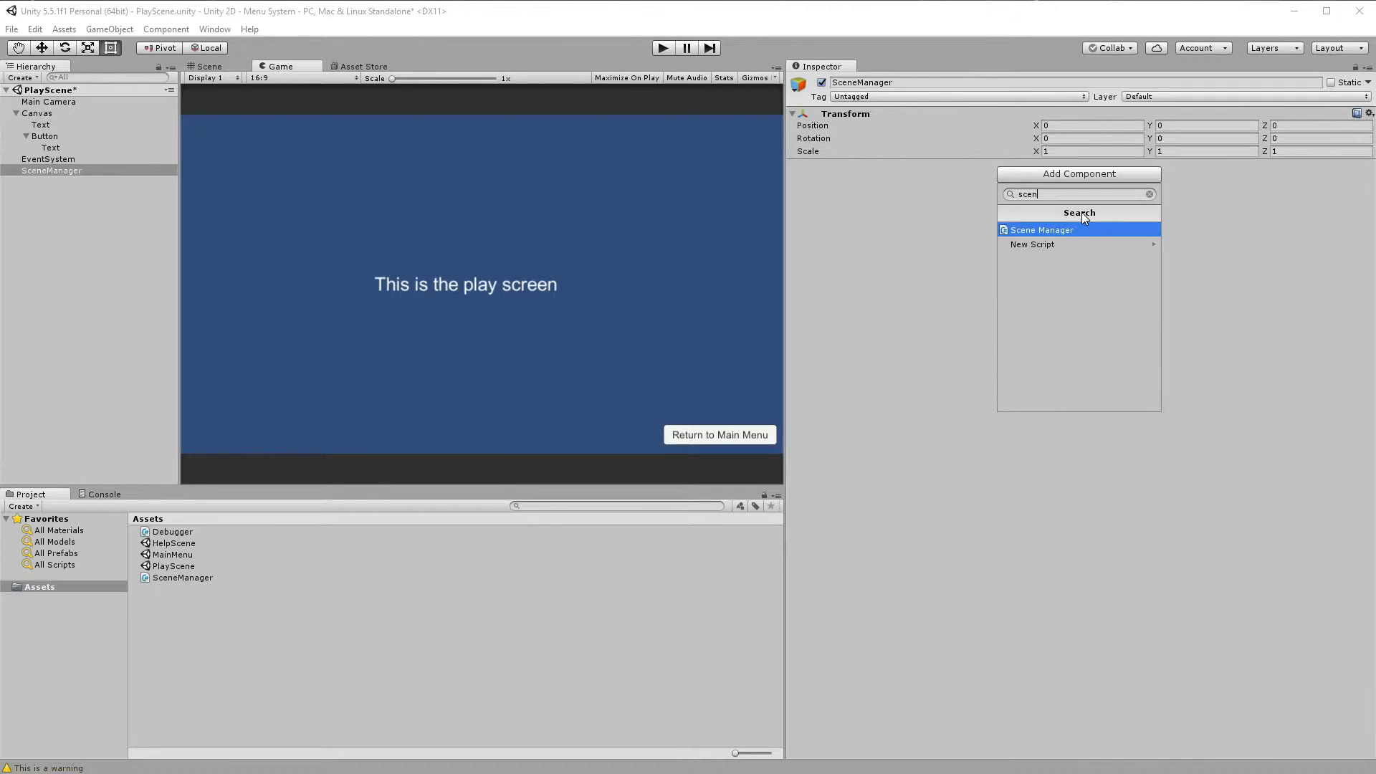
left_click(1056, 230)
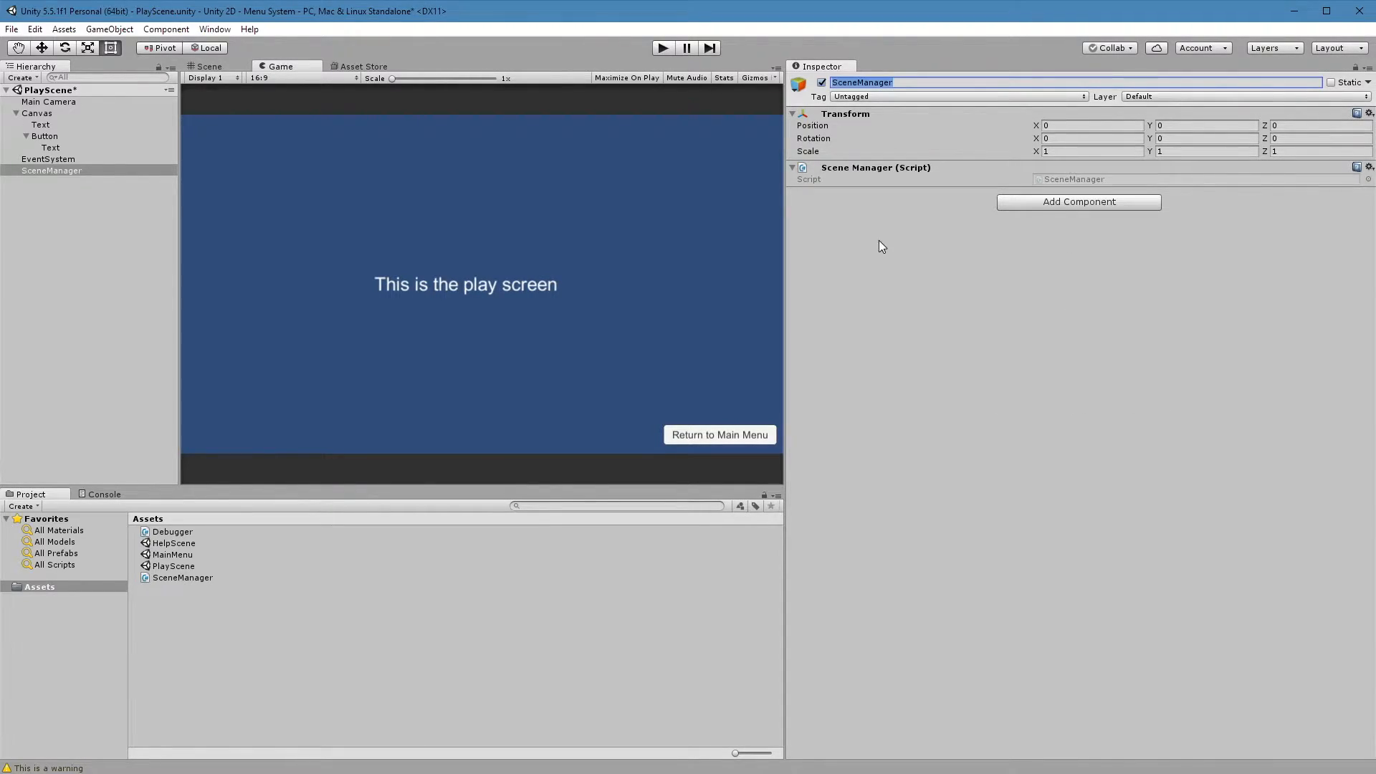
Step: Assign the SceneManager object to the button's On Click entry and have it call SceneManager.LoadScene with the argument MainMenu
left_click(55, 136)
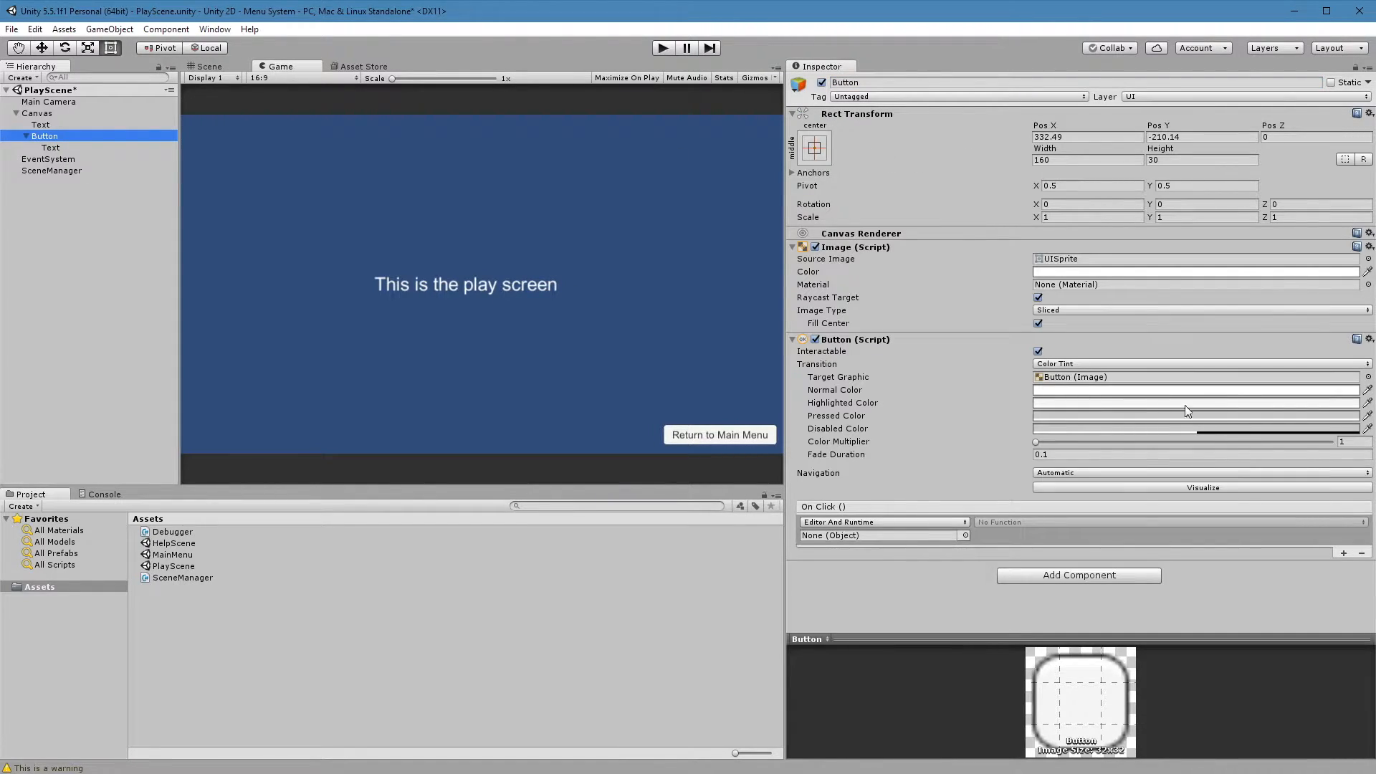
left_click_drag(52, 171, 909, 539)
left_click(1072, 523)
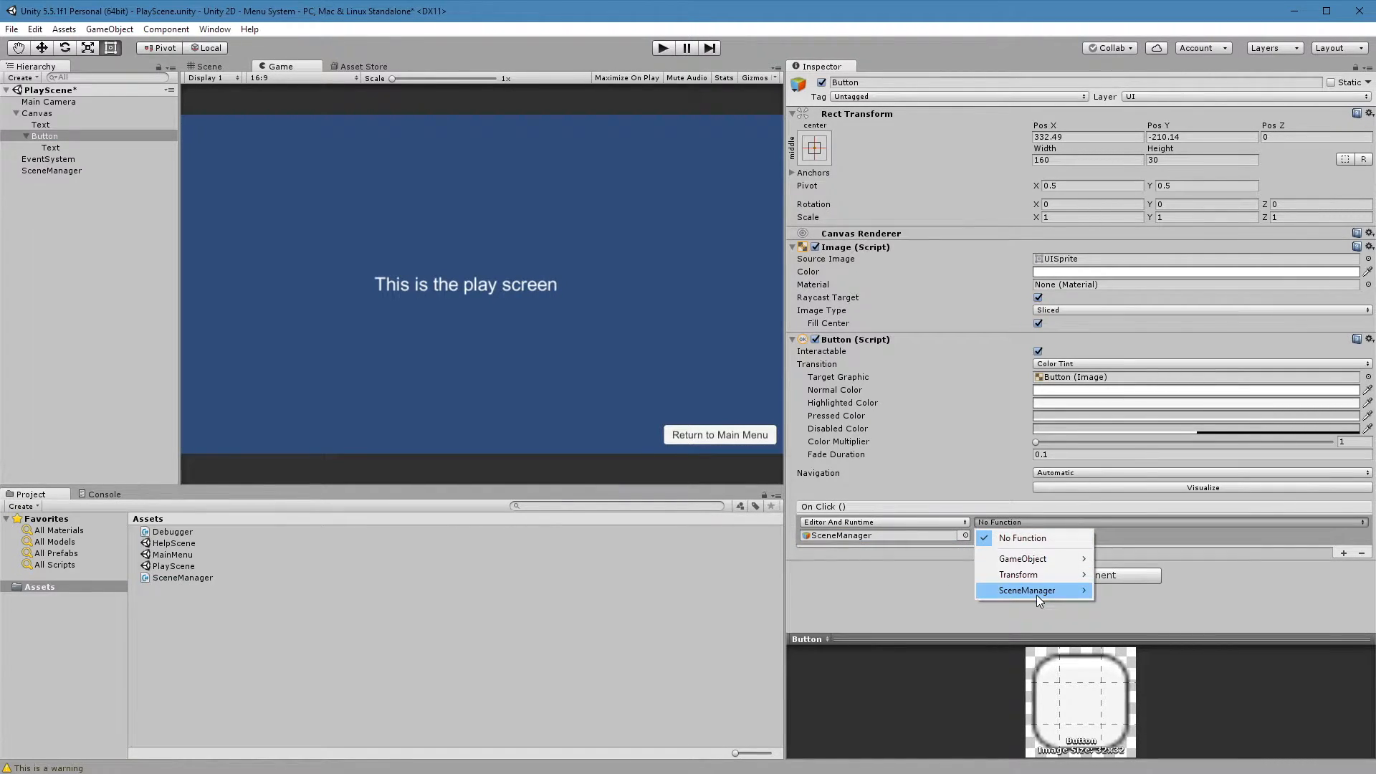
mouse_move(1036, 595)
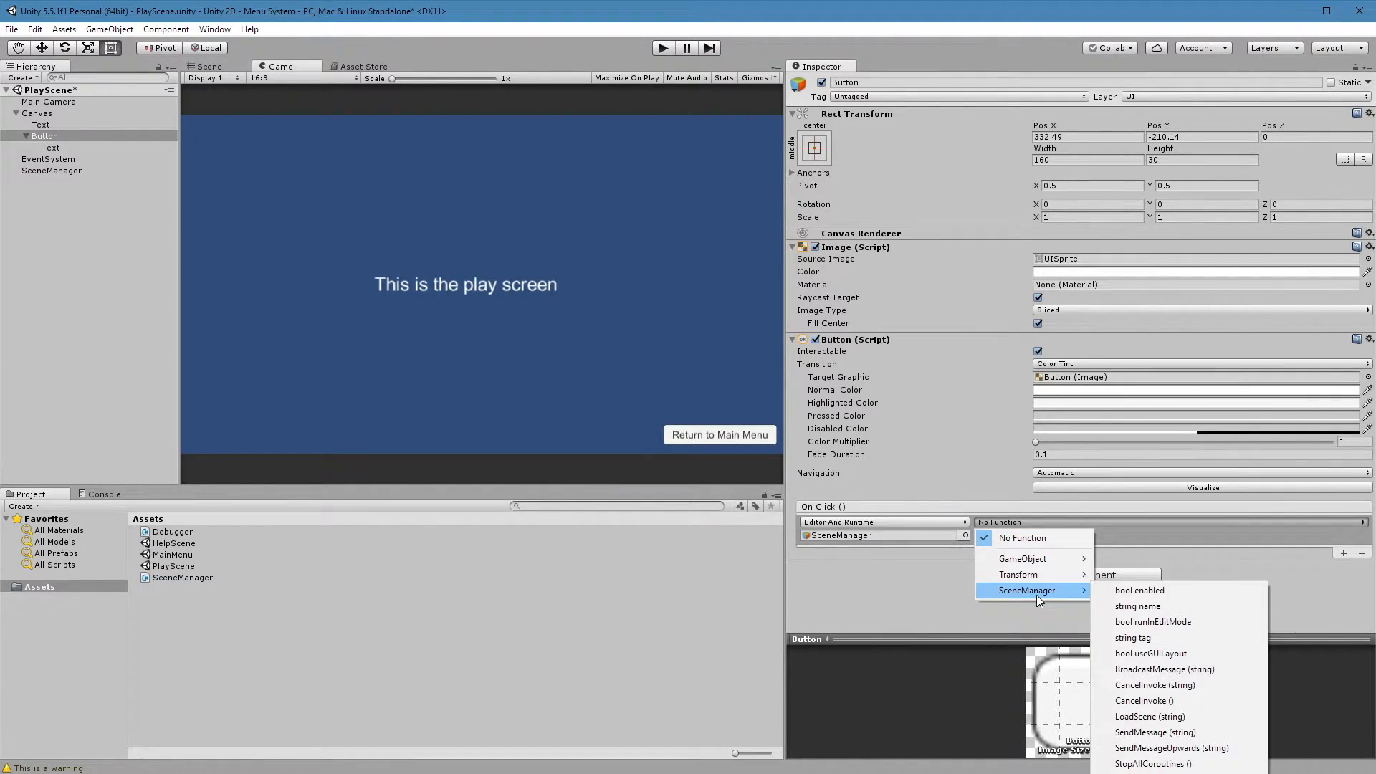
left_click(1149, 716)
left_click(987, 537)
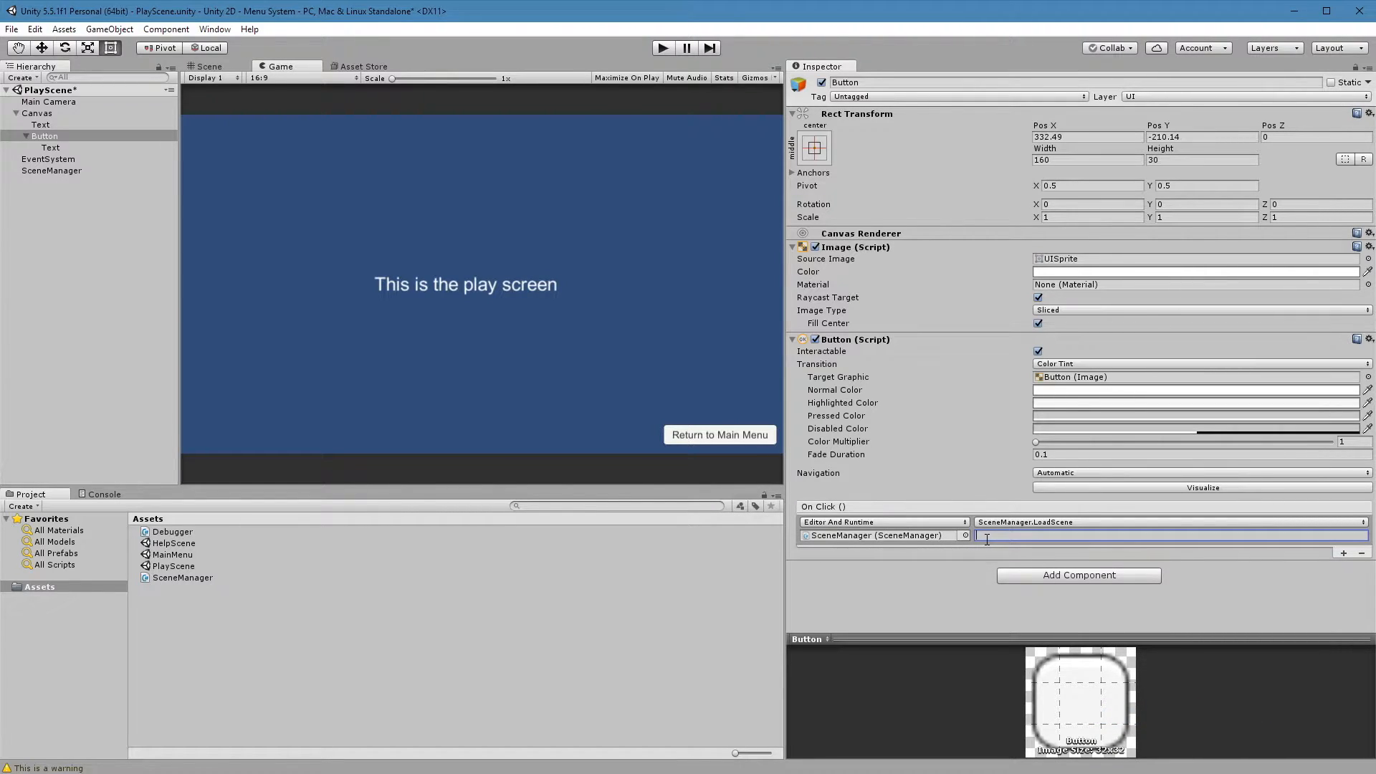
type("MainMenu")
Step: Rename the PlayScene button object as ReturnToMainMenu
left_click(885, 82)
type("ReturnToMainMenu")
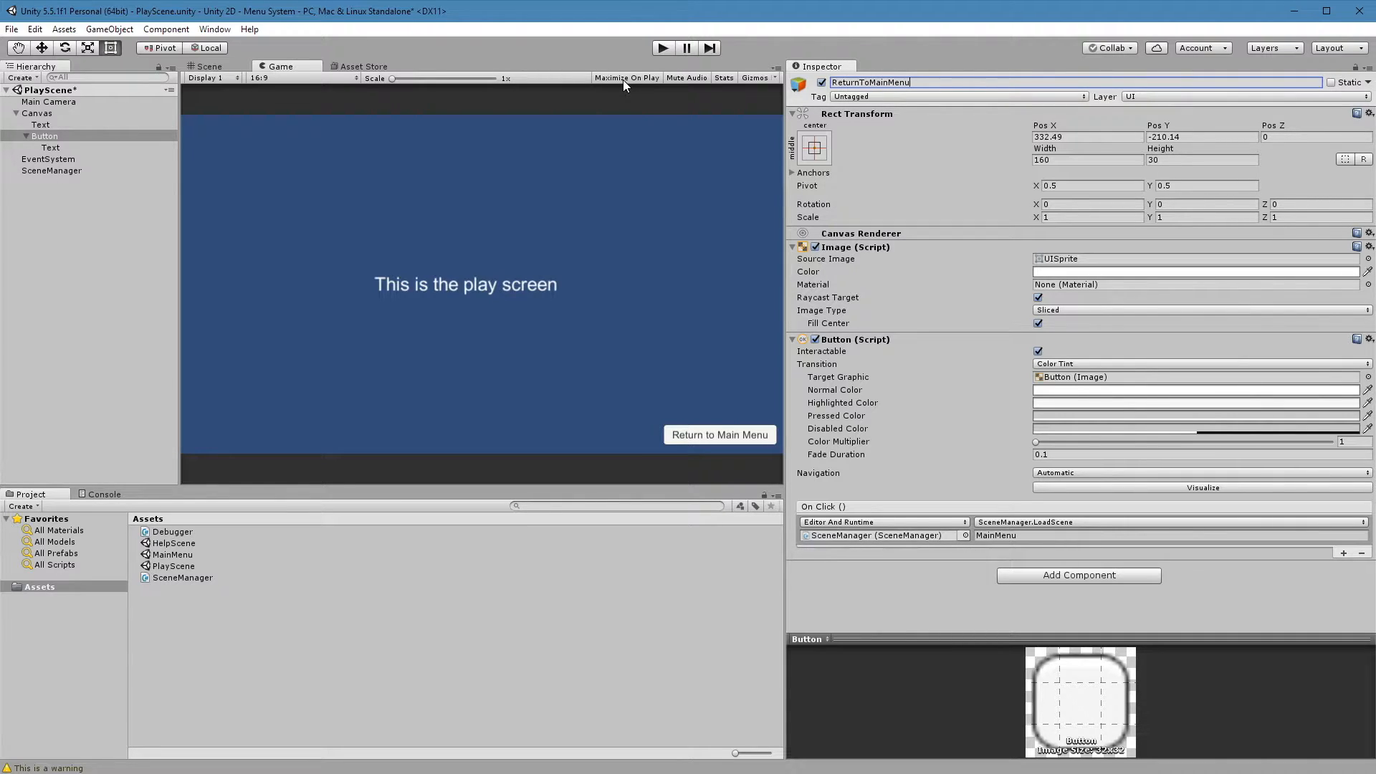
key("Return")
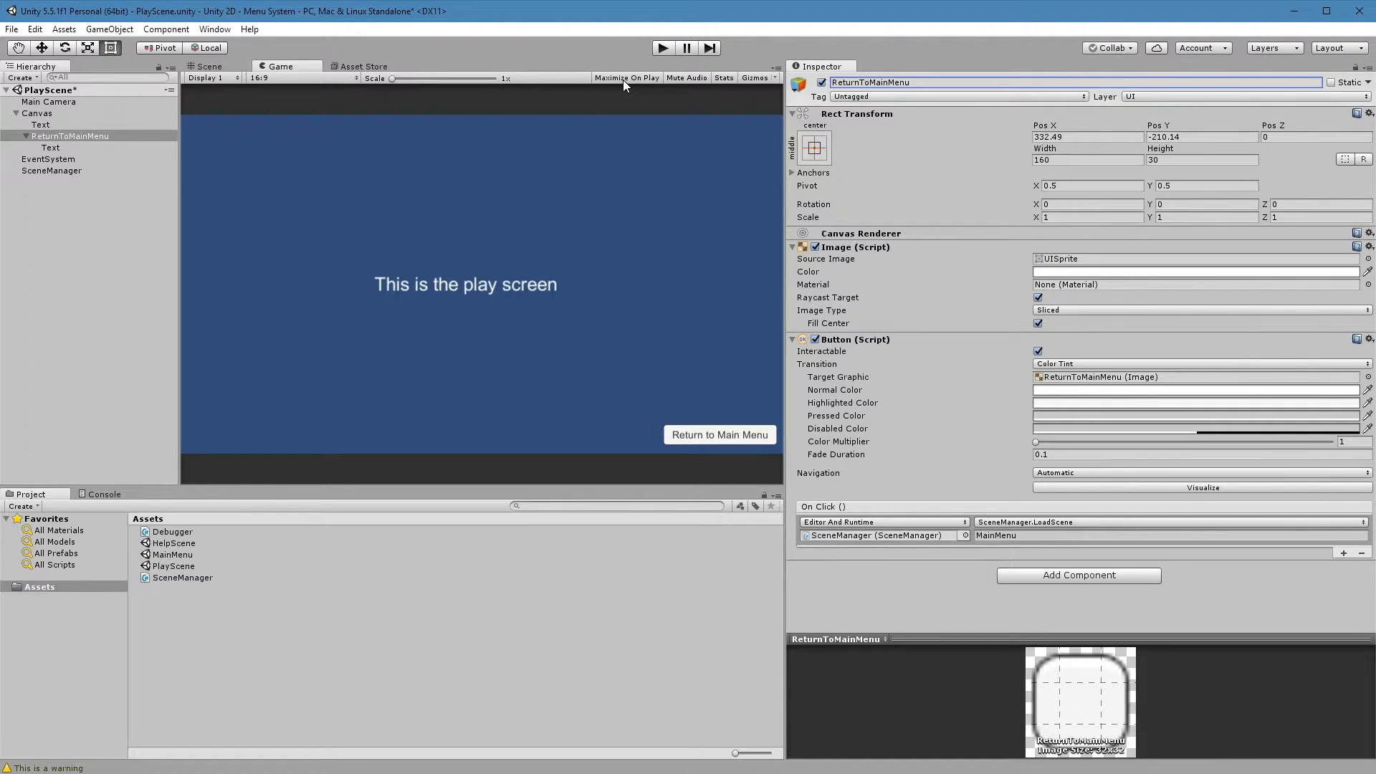
left_click(59, 138)
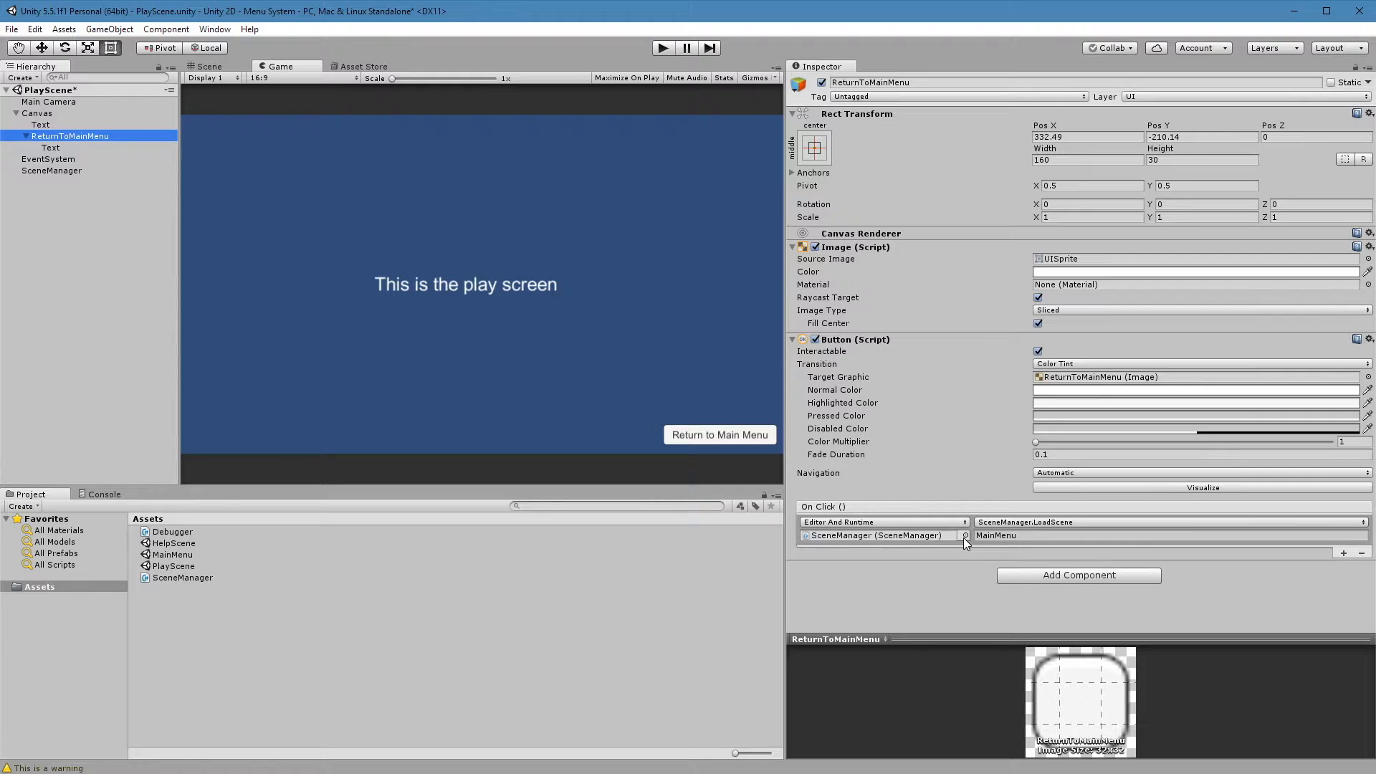
Step: Run the game, switch repeatedly between PlayScene and MainMenu with the Return to Main Menu and Play buttons, and stop it
left_click(671, 46)
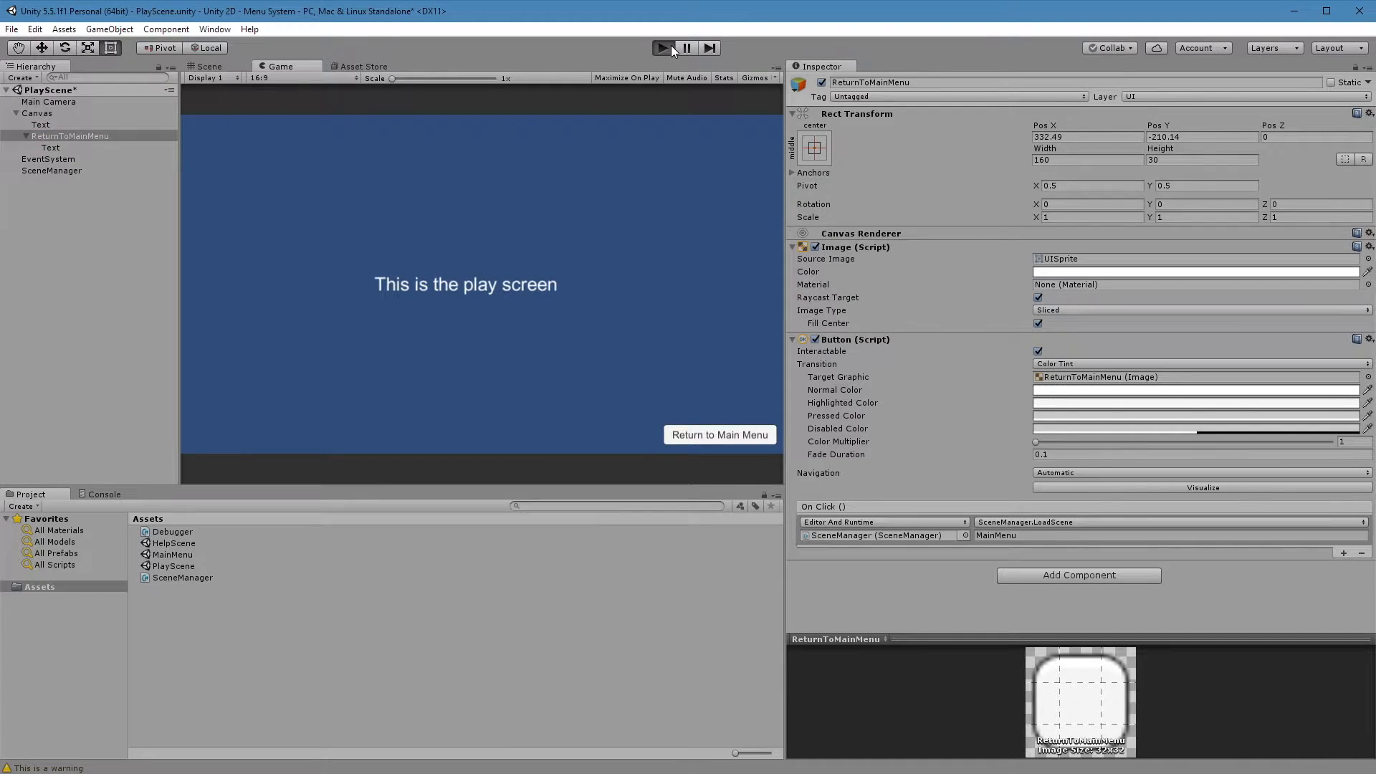
left_click(723, 435)
left_click(477, 248)
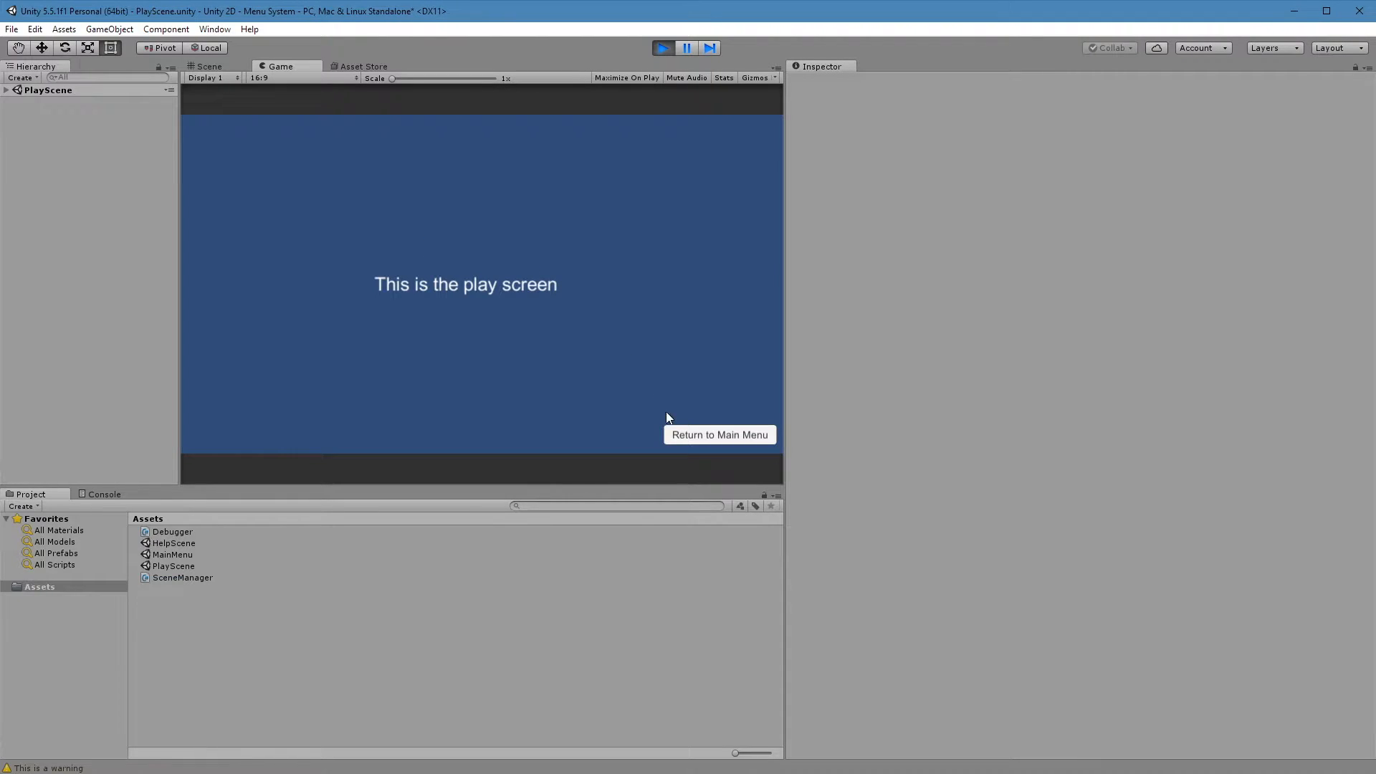
left_click(710, 433)
left_click(510, 241)
left_click(720, 435)
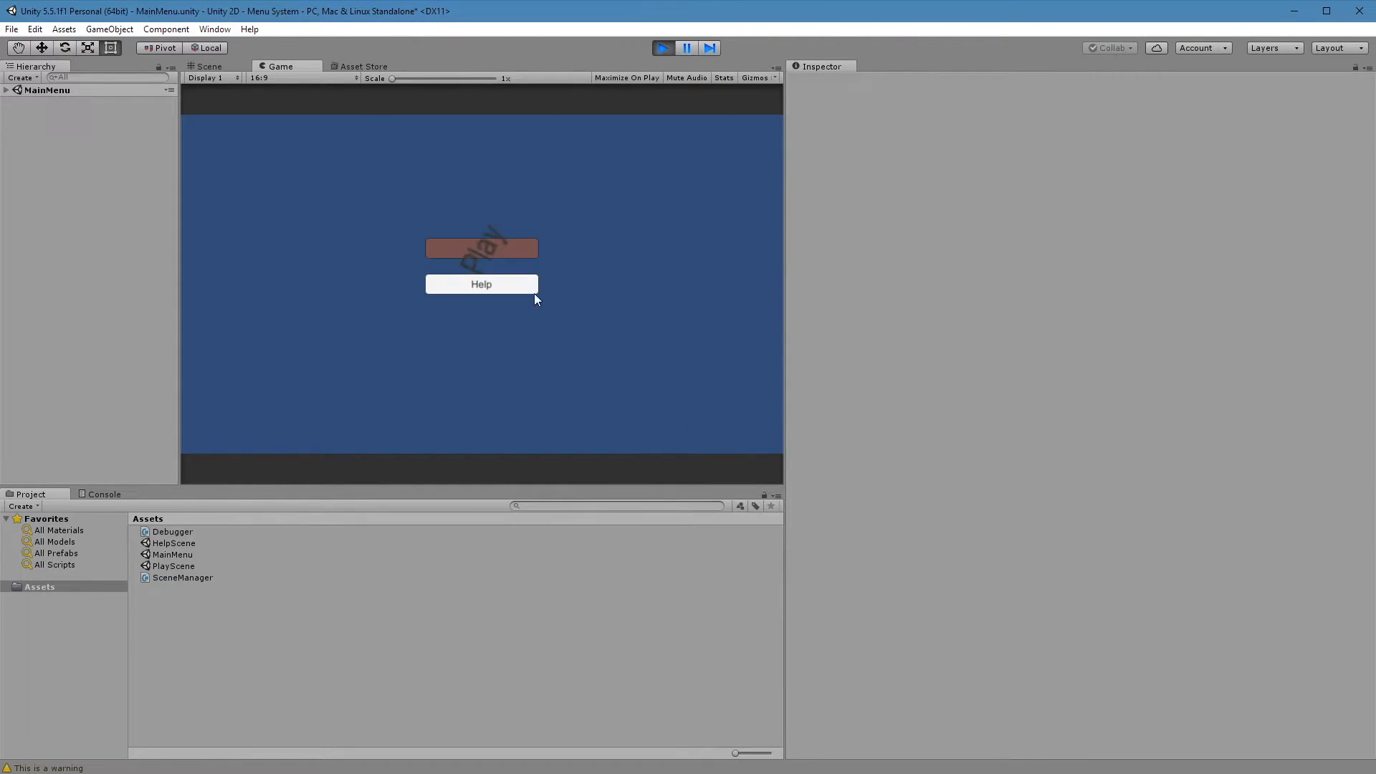
left_click(493, 255)
left_click(717, 435)
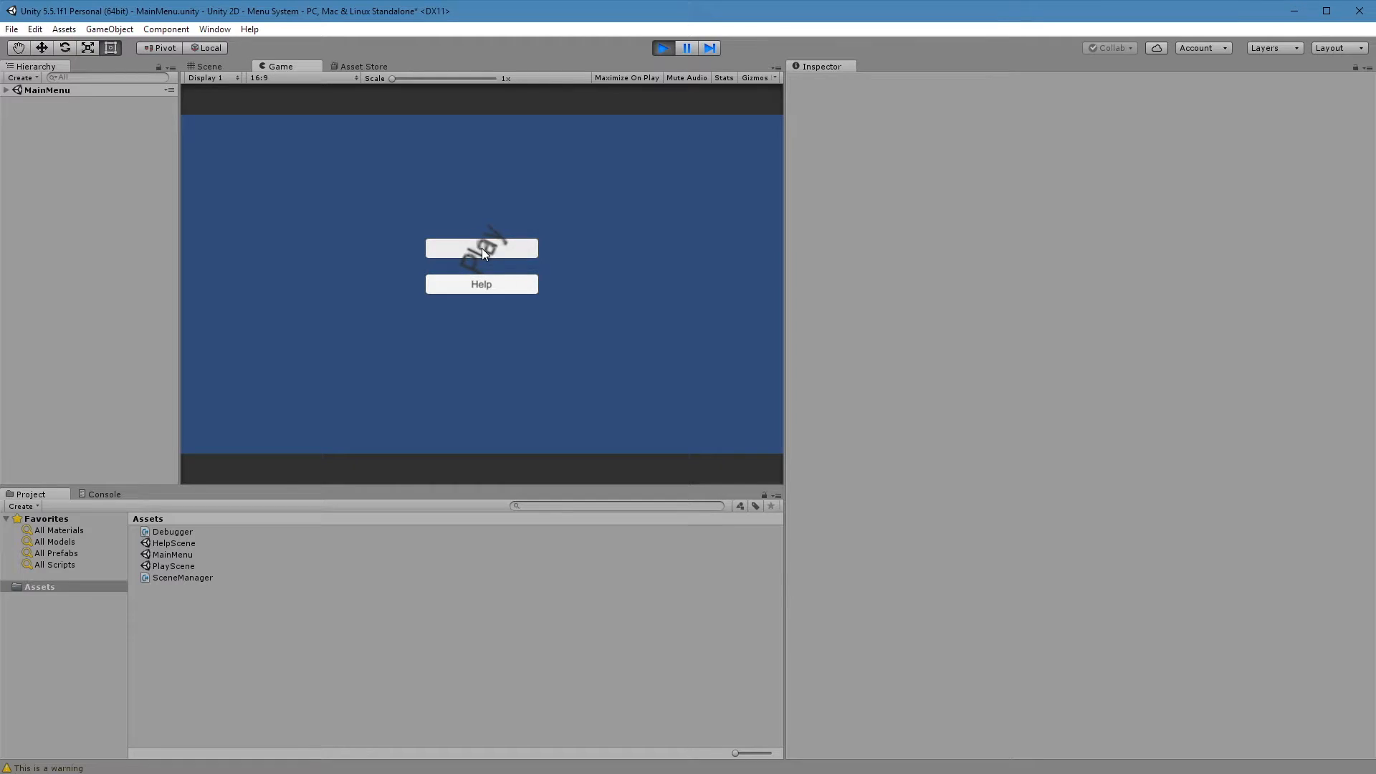
left_click(481, 252)
left_click(738, 434)
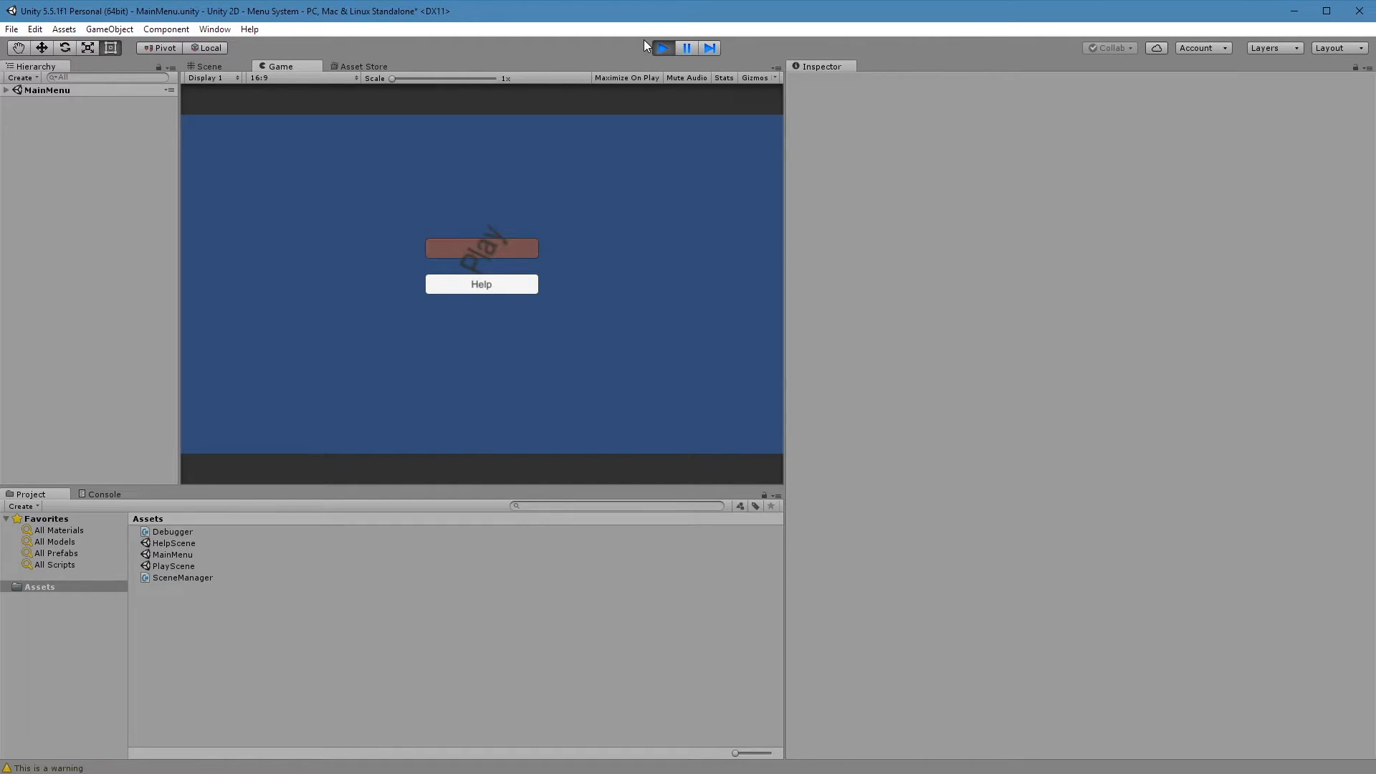
left_click(664, 47)
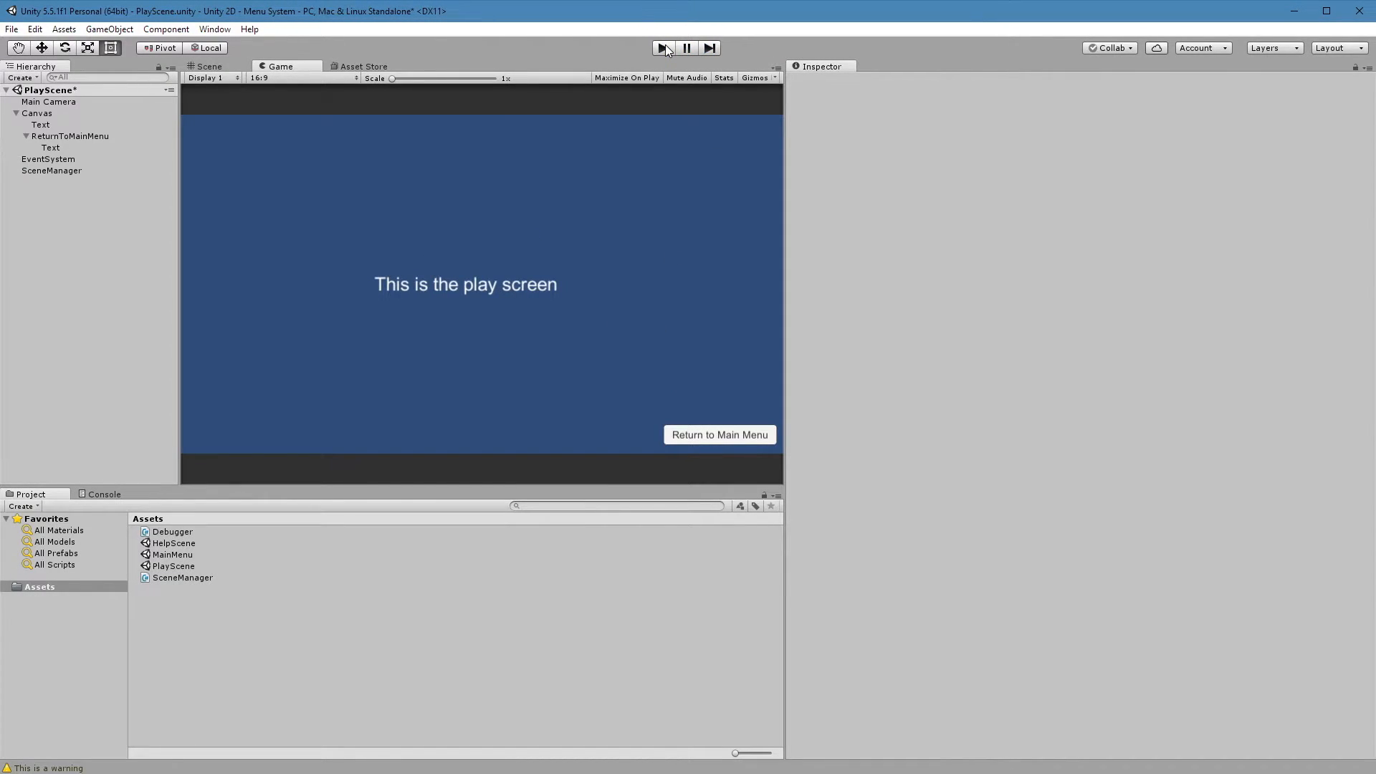